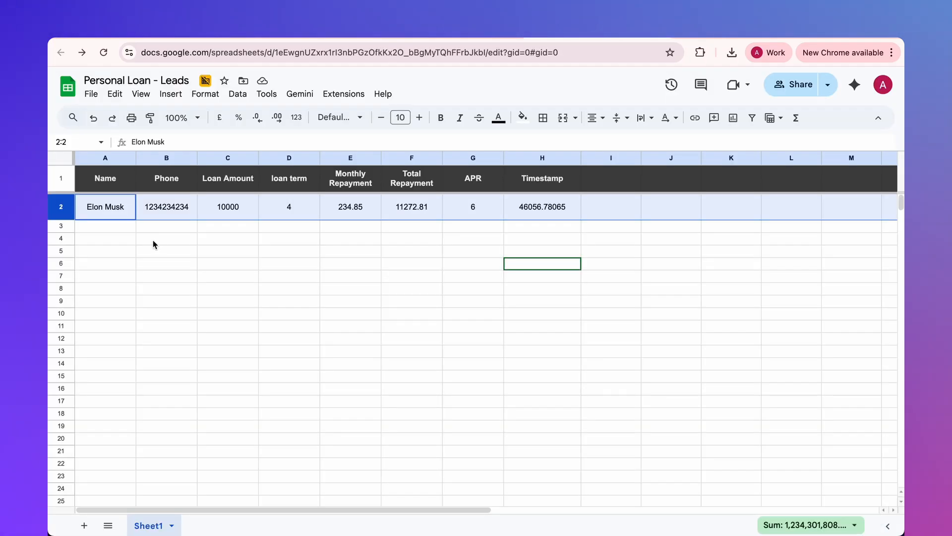
# - Reply "its fine" to the loan breakdown in the Personal Loan Chat widget
pyautogui.click(154, 243)
pyautogui.moveTo(105, 209); pyautogui.dragTo(572, 213)
pyautogui.write('its fine')
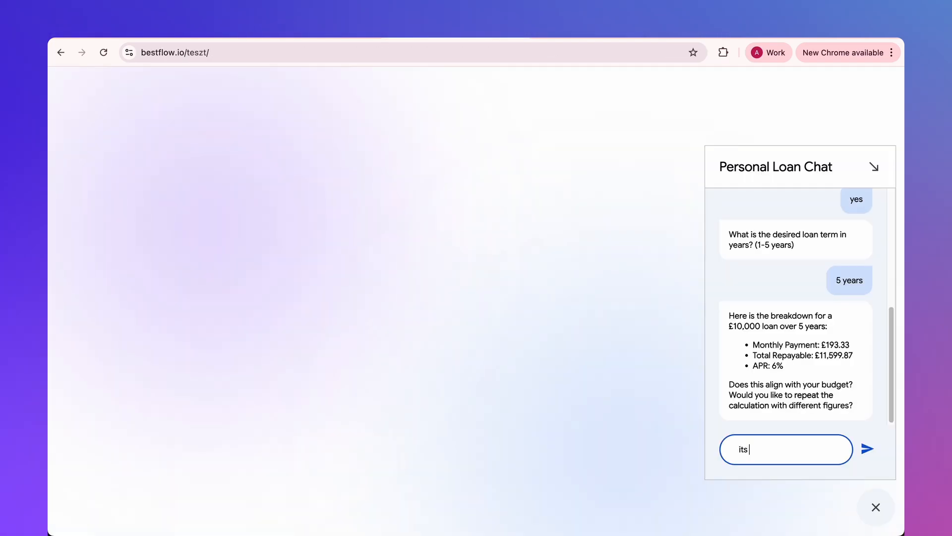
pyautogui.press('Return')
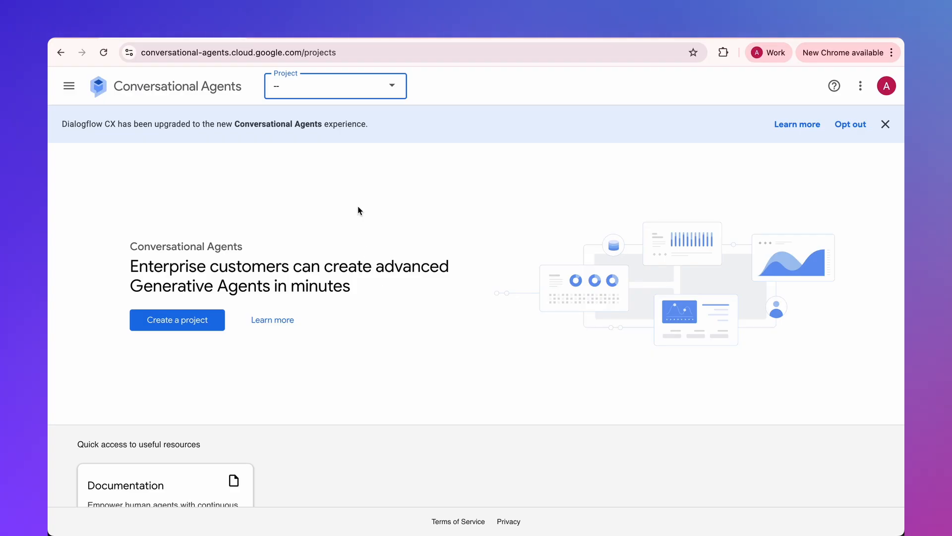
# - Select the Personal Loan Chat project in Conversational Agents and open its "Travel: baggage claim" agent
pyautogui.click(358, 202)
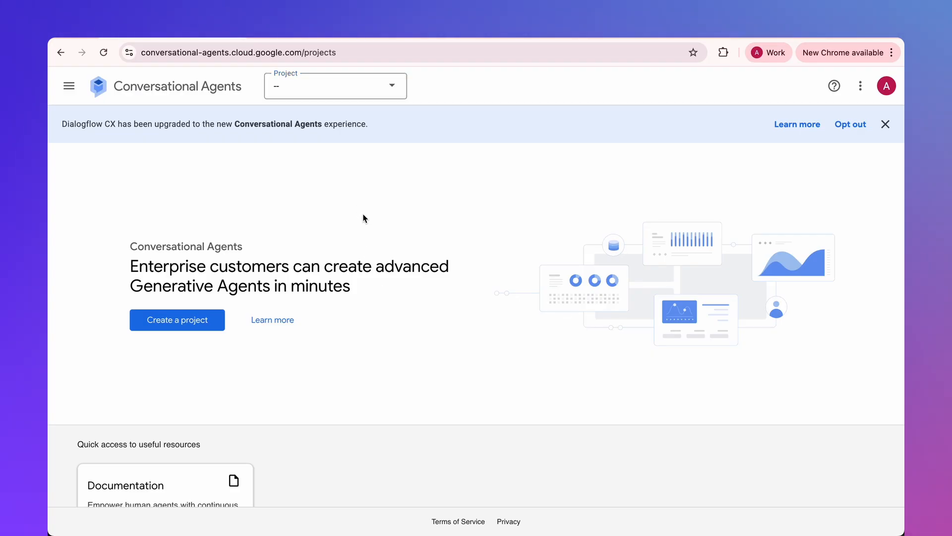
pyautogui.click(394, 88)
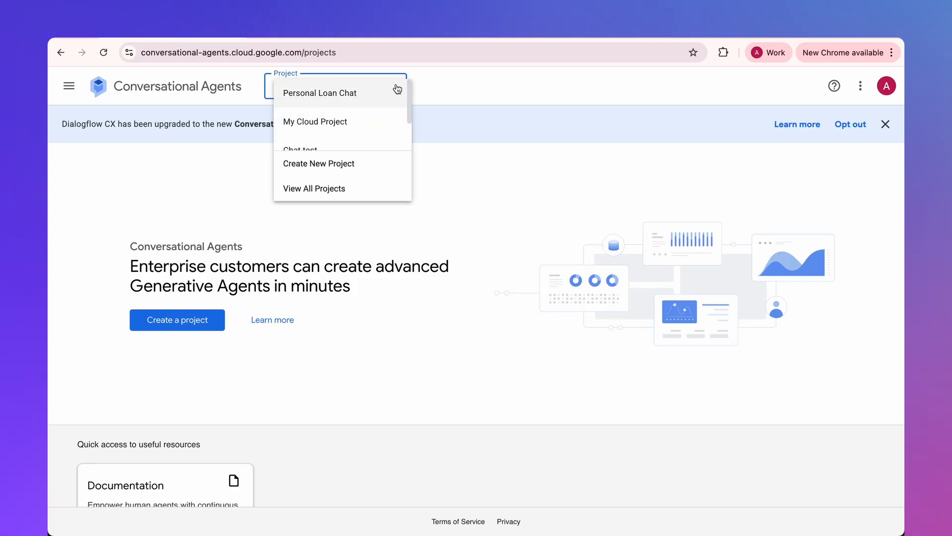
pyautogui.click(340, 92)
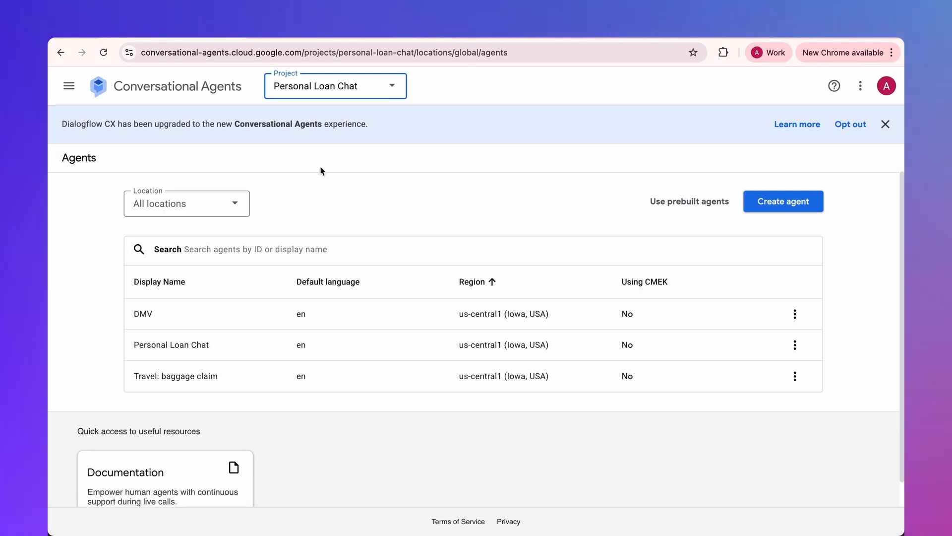
pyautogui.click(171, 373)
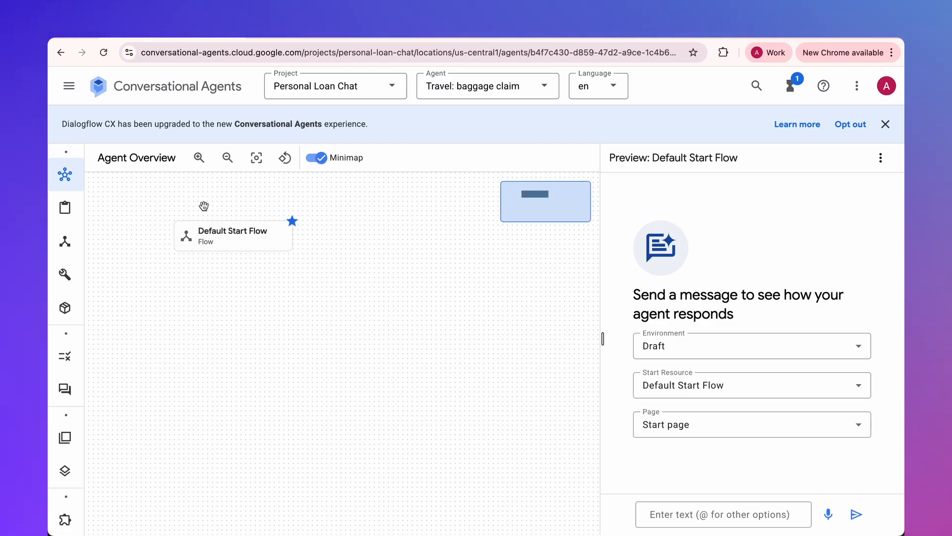
# - Open the baggage claim agent's flows, dismiss the upgrade banner and hide the simulator
pyautogui.moveTo(81, 191)
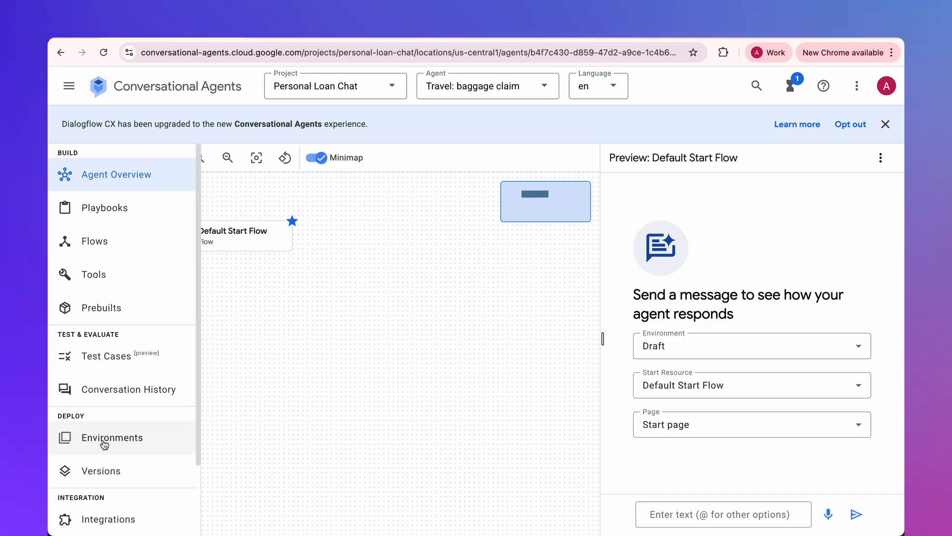
pyautogui.click(94, 241)
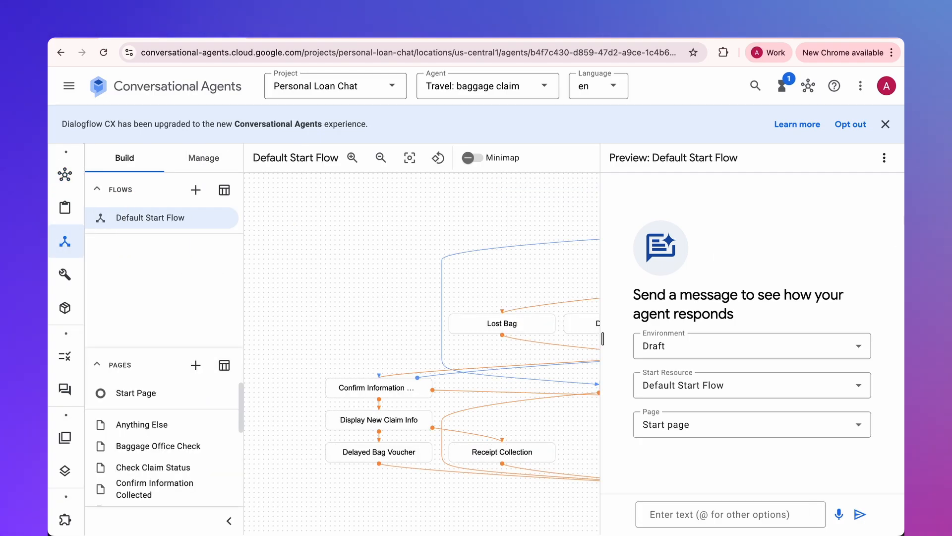
pyautogui.click(886, 124)
pyautogui.click(856, 87)
pyautogui.click(813, 247)
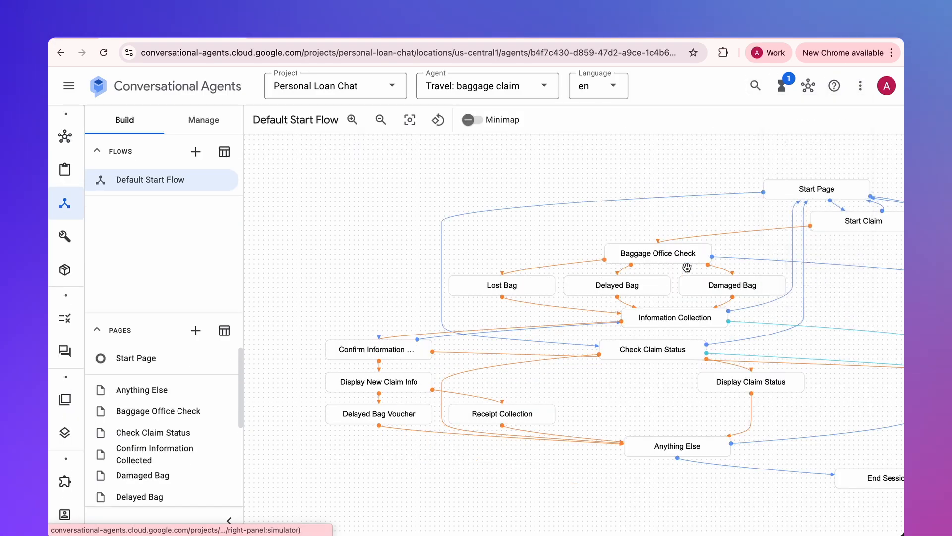
# - Examine the entry fulfillment and routes of the Baggage Office Check page in the Default Start Flow, then close its details
pyautogui.moveTo(722, 193); pyautogui.dragTo(564, 214)
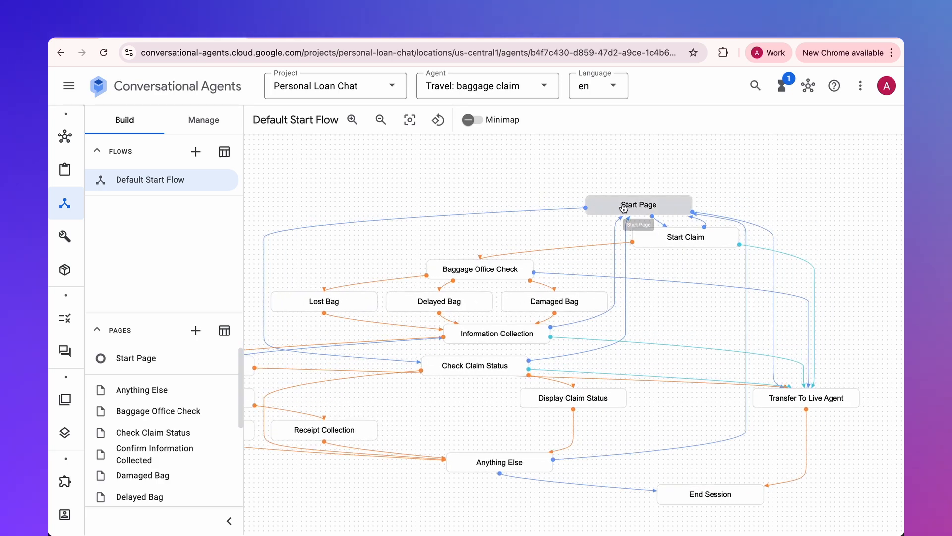
pyautogui.click(483, 268)
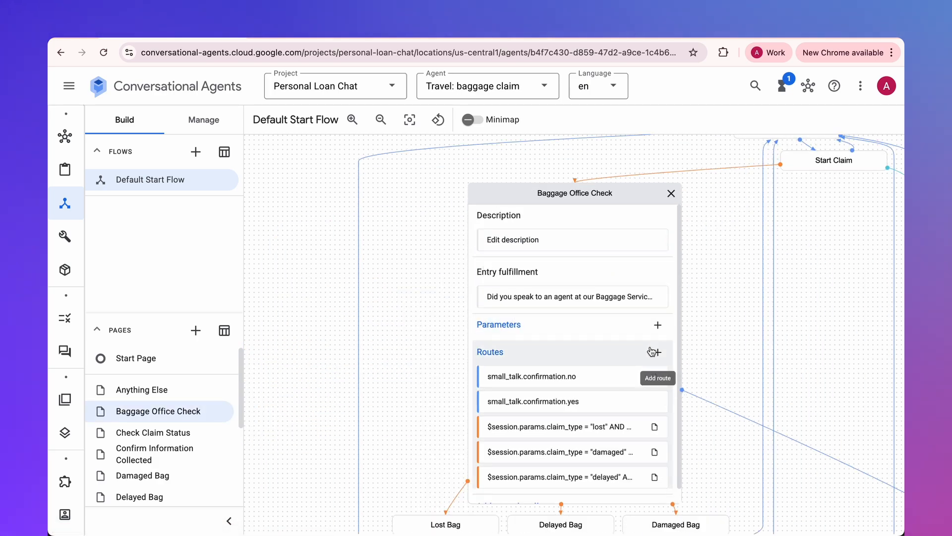
pyautogui.scroll(-1, 612, 300)
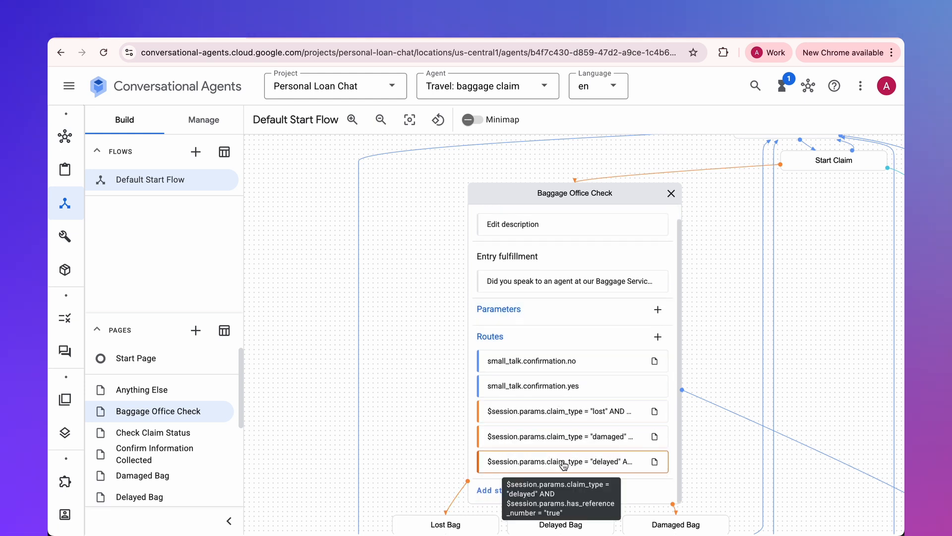
pyautogui.click(671, 193)
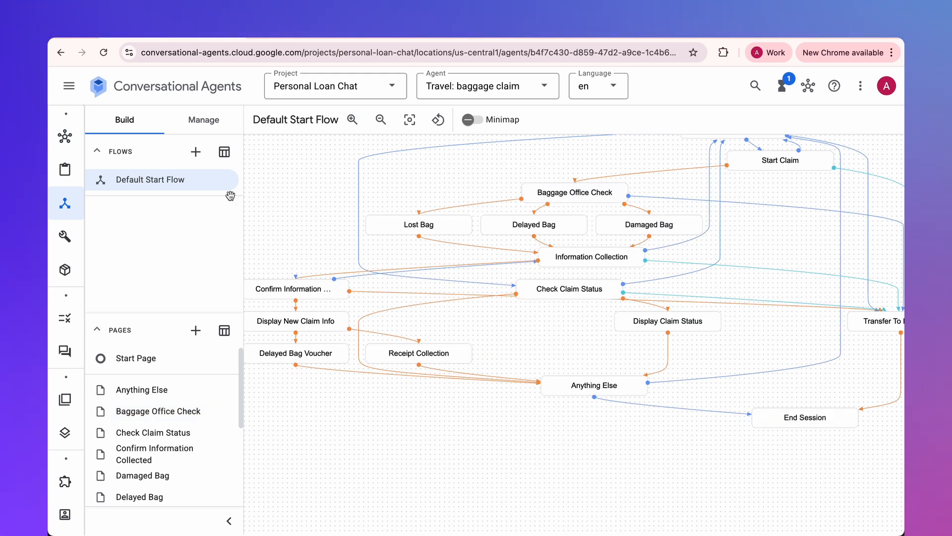
# - Switch to the DMV agent and open the DMV Steering playbook from its playbooks list
pyautogui.moveTo(66, 175)
pyautogui.click(463, 86)
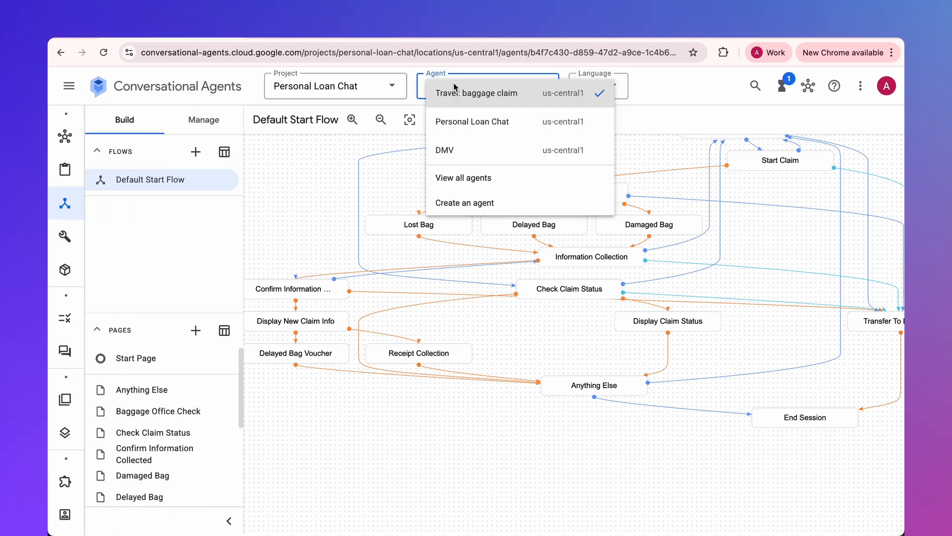
pyautogui.click(453, 154)
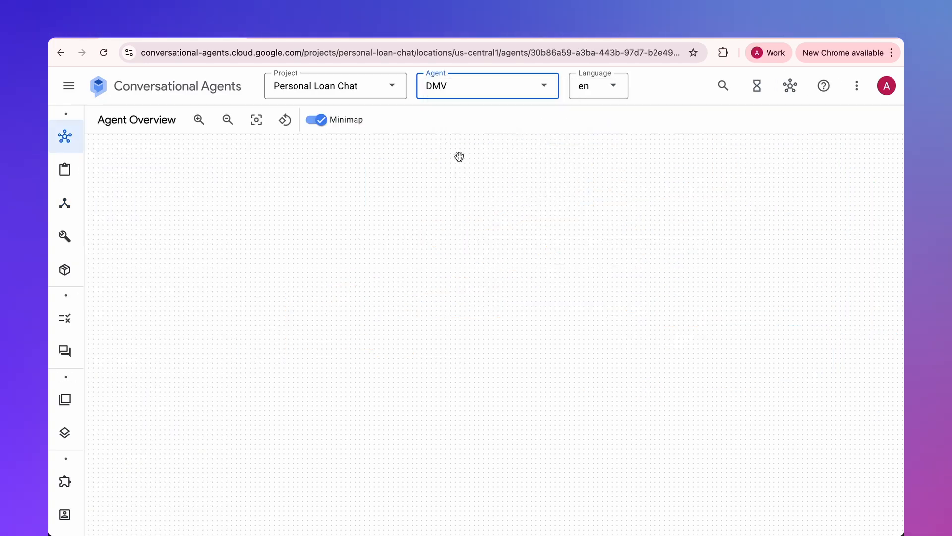
pyautogui.click(78, 175)
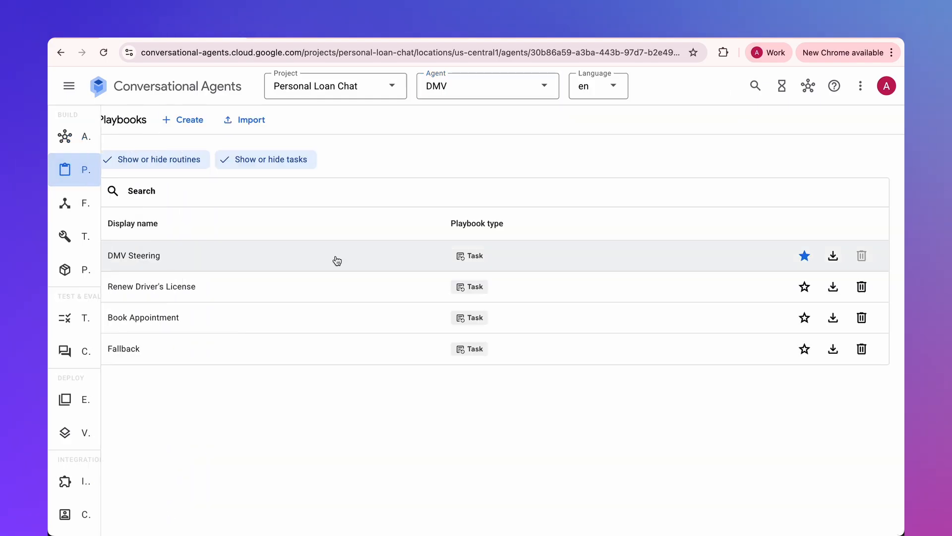
pyautogui.moveTo(74, 176)
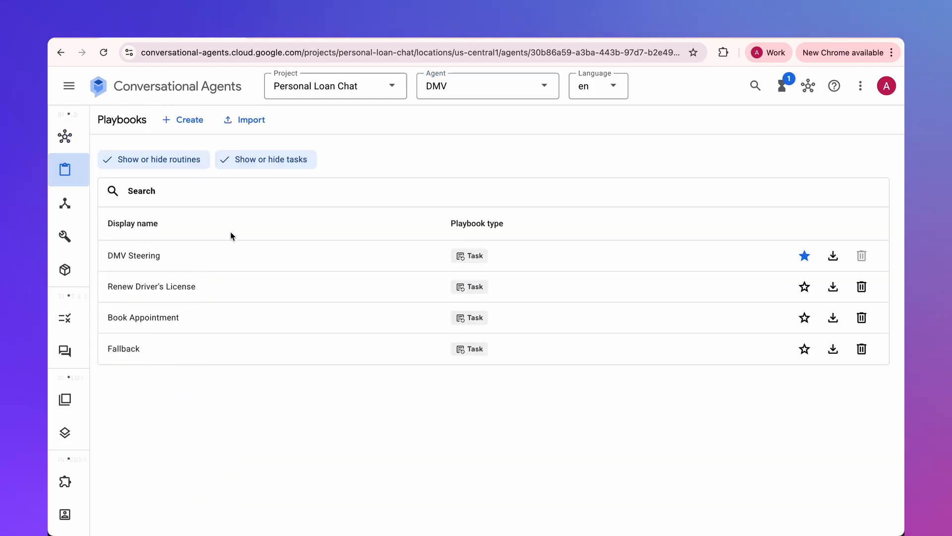
pyautogui.click(138, 259)
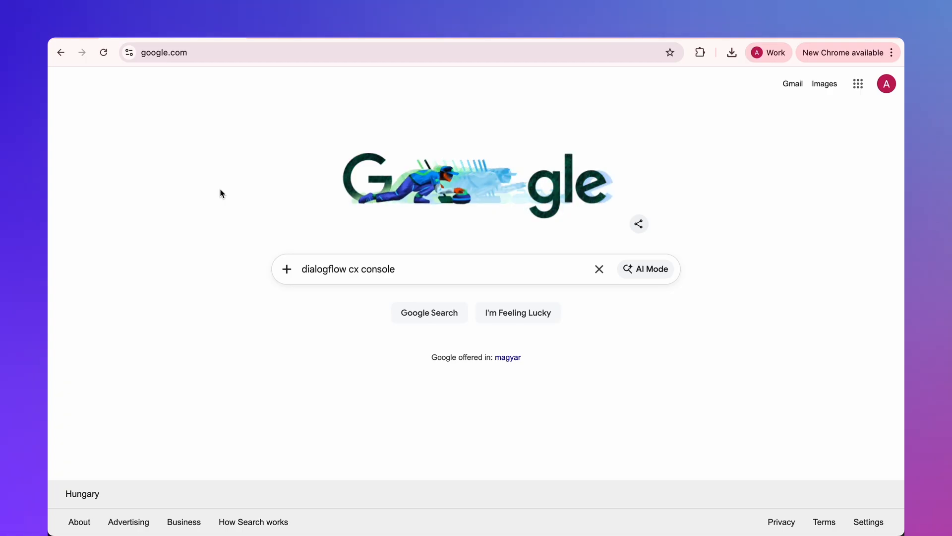
# - Search Google for "dialogflow cx console" and open the Dialogflow CX console result
pyautogui.click(334, 272)
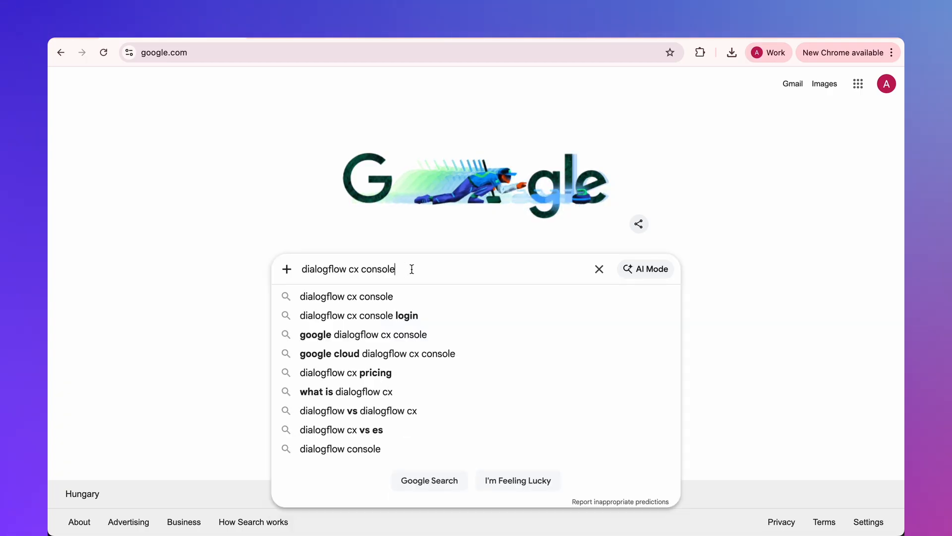
pyautogui.press('Return')
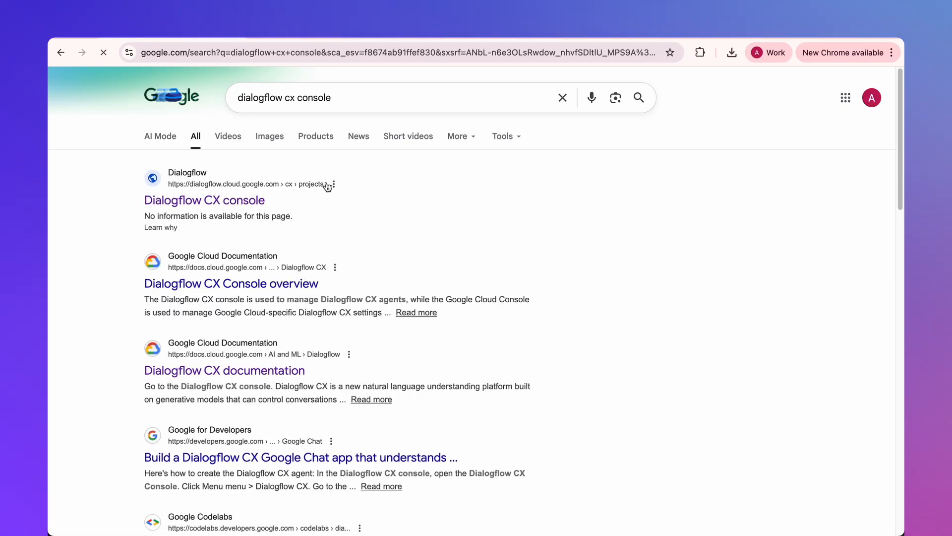
pyautogui.click(245, 201)
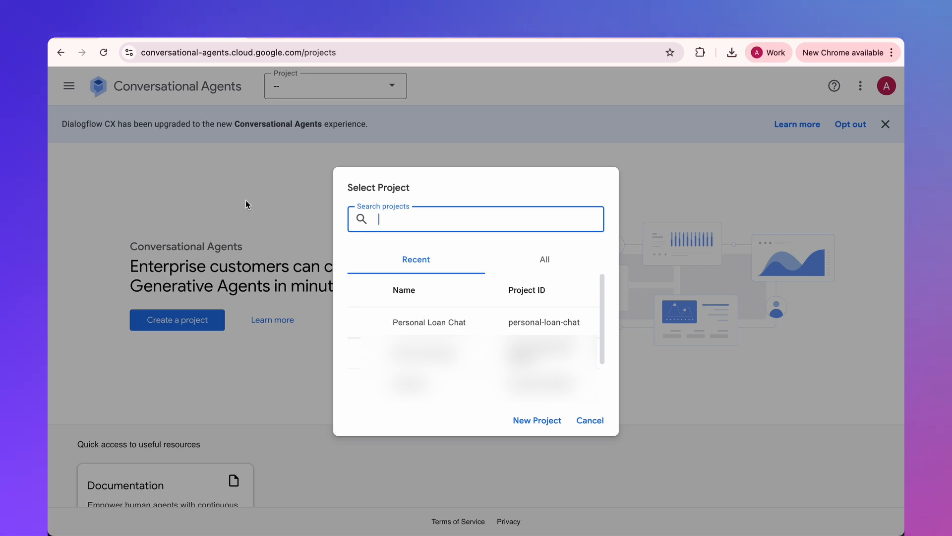
# - Choose Personal Loan Chat as the project in the console
pyautogui.doubleClick(384, 191)
pyautogui.click(451, 181)
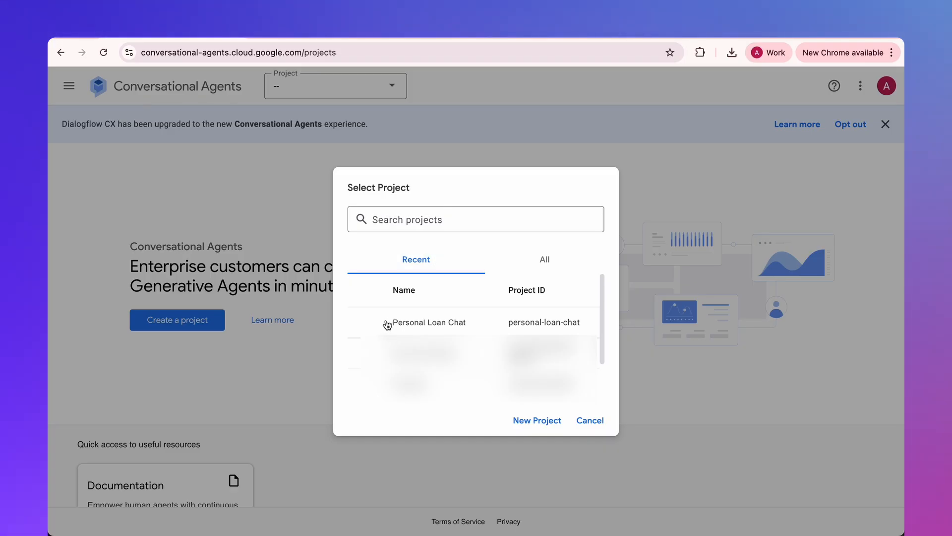
pyautogui.click(419, 323)
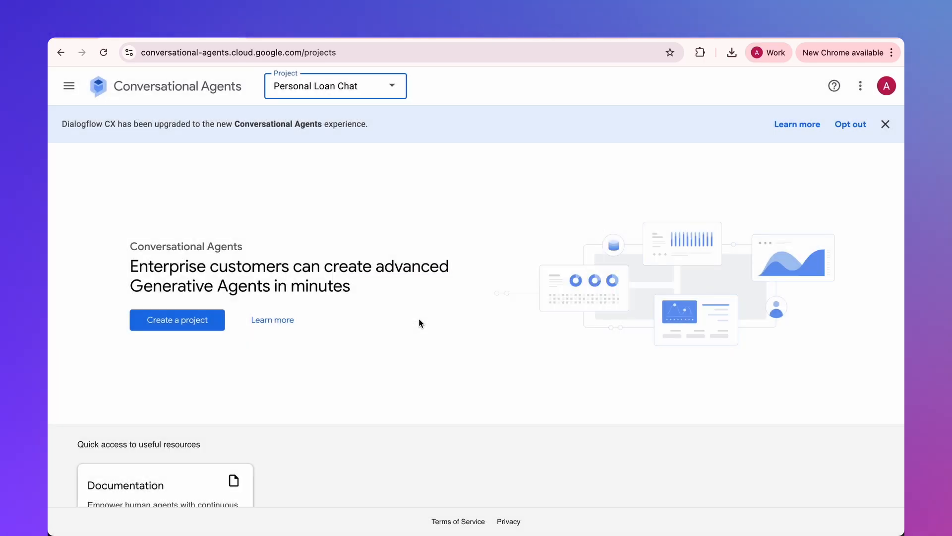
pyautogui.click(438, 350)
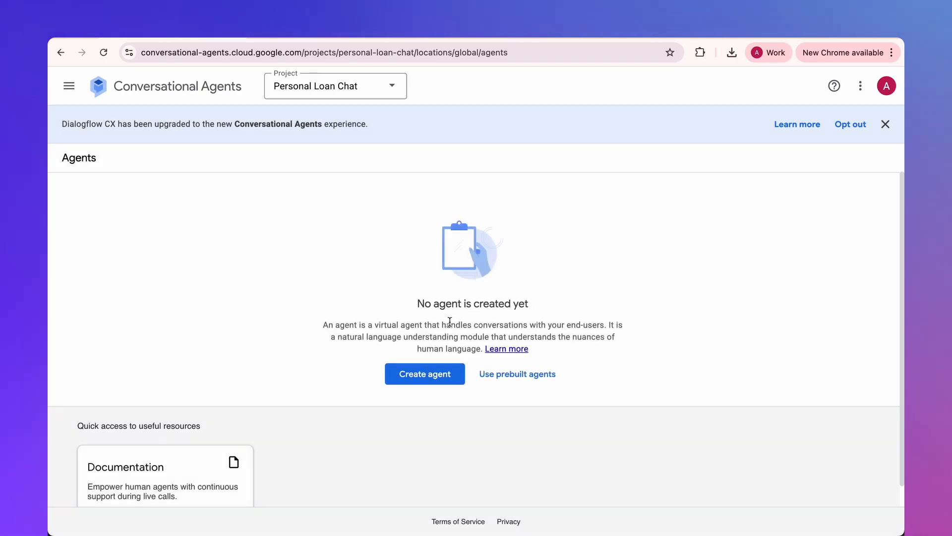
# - Build a custom agent named "Personal Loan Chat" that starts conversations with a Playbook, keeping the default location, time zone and language
pyautogui.click(433, 377)
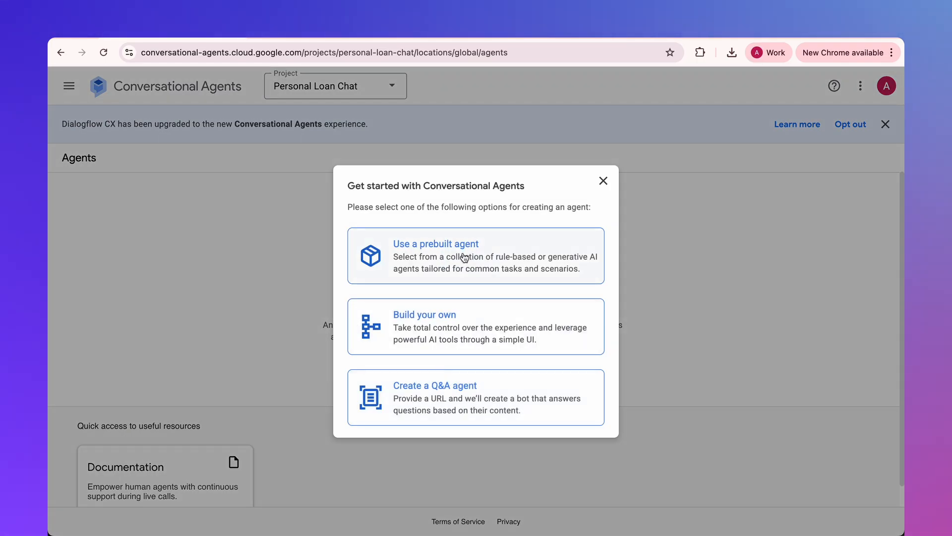
pyautogui.click(450, 331)
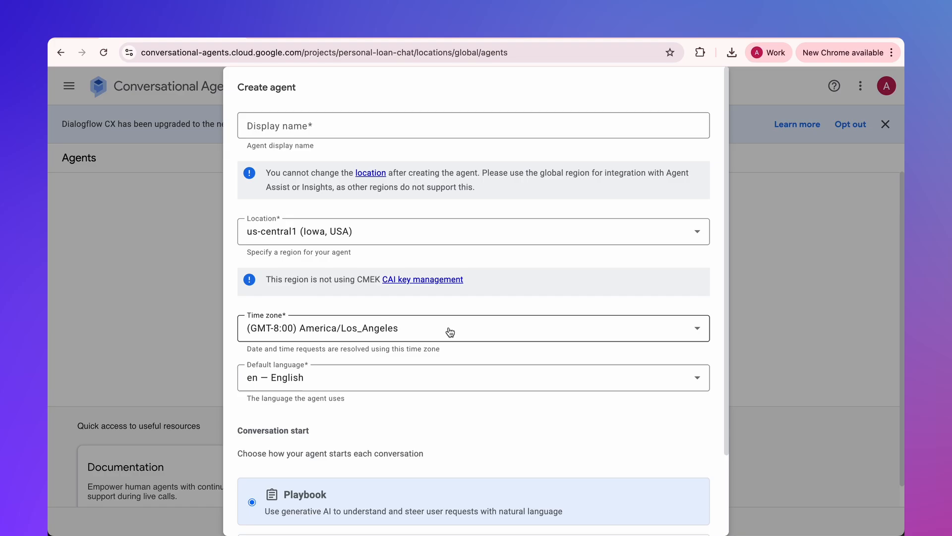
pyautogui.click(317, 127)
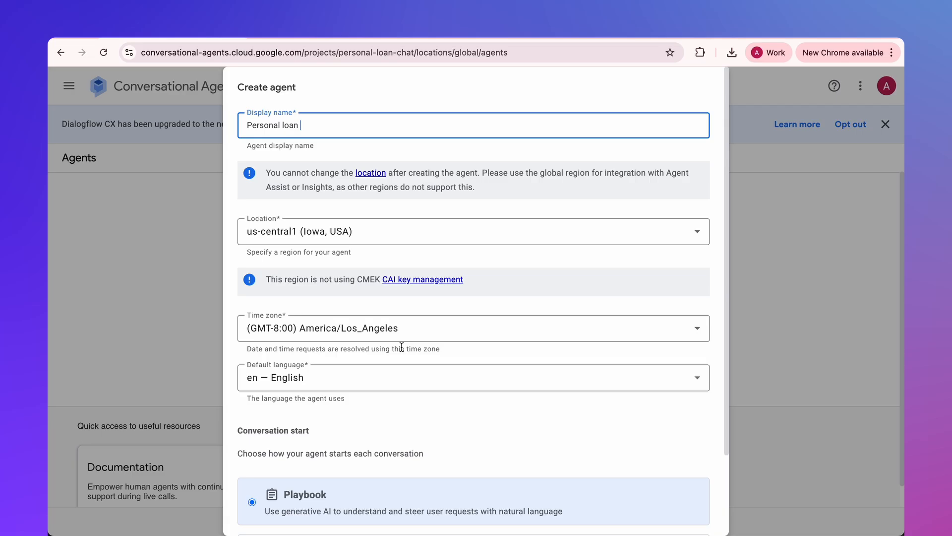
pyautogui.scroll(-2, 400, 341)
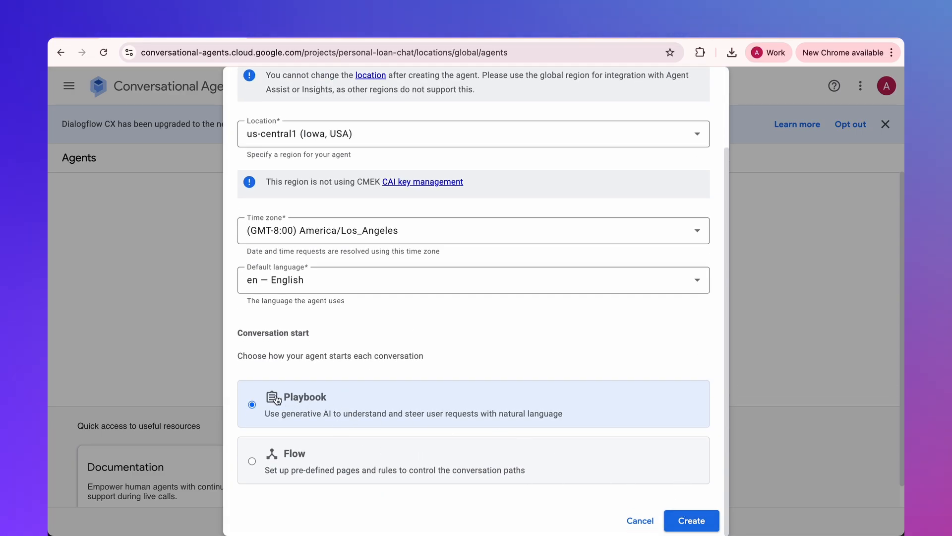
pyautogui.click(694, 521)
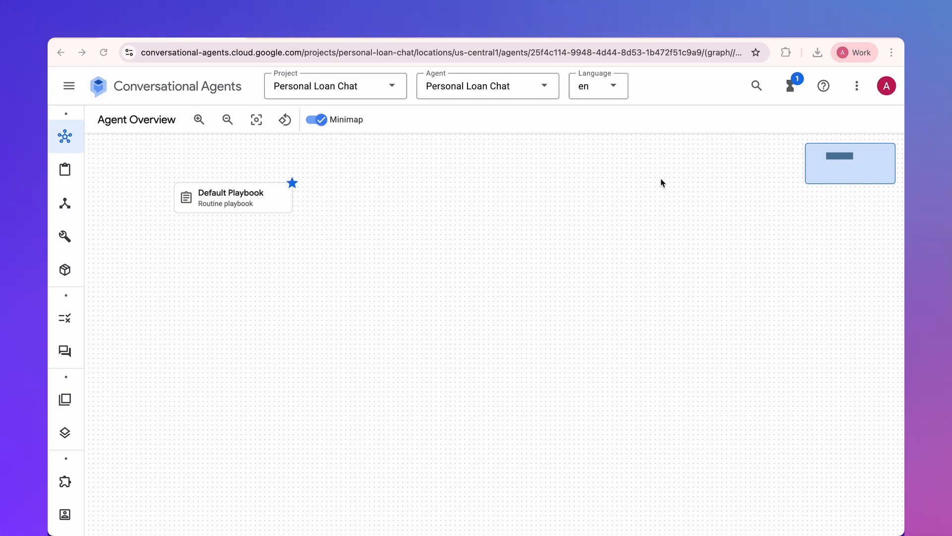
# - Show the agent simulator, send "hi" to the Default Playbook and check its reply
pyautogui.click(856, 85)
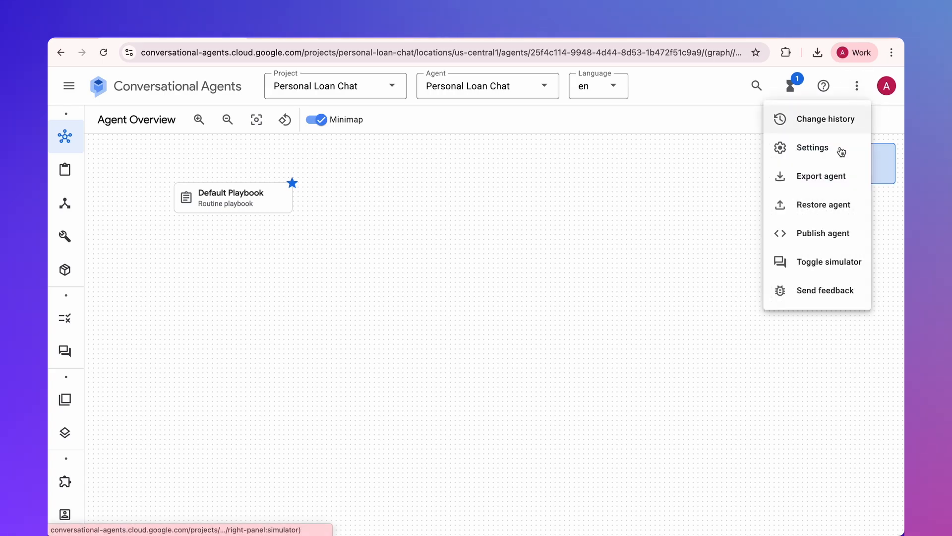
pyautogui.click(820, 275)
pyautogui.click(684, 512)
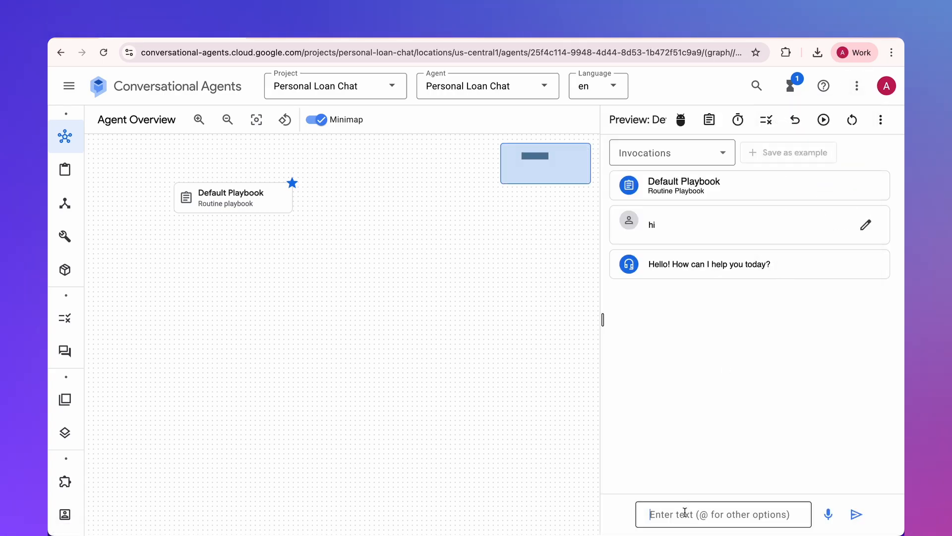
pyautogui.write('hi')
pyautogui.press('Return')
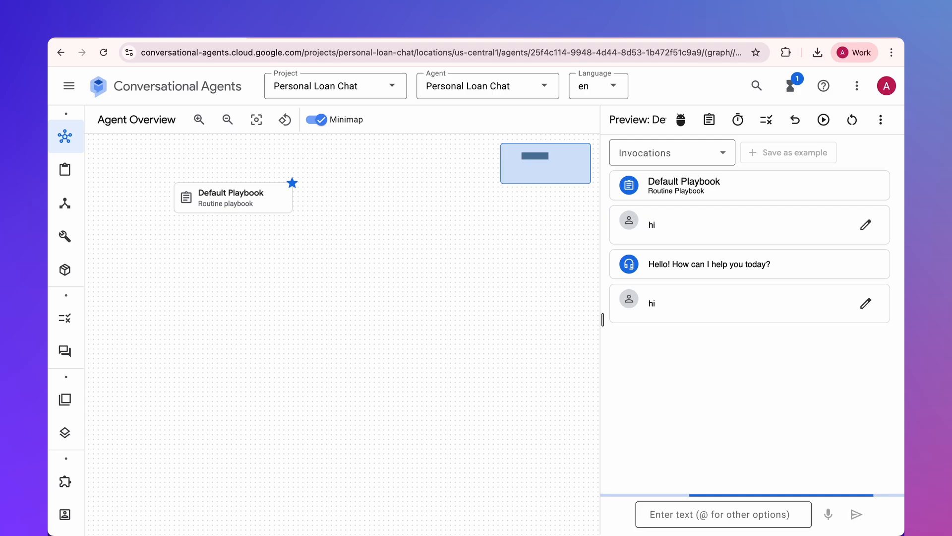
pyautogui.moveTo(662, 342); pyautogui.dragTo(815, 349)
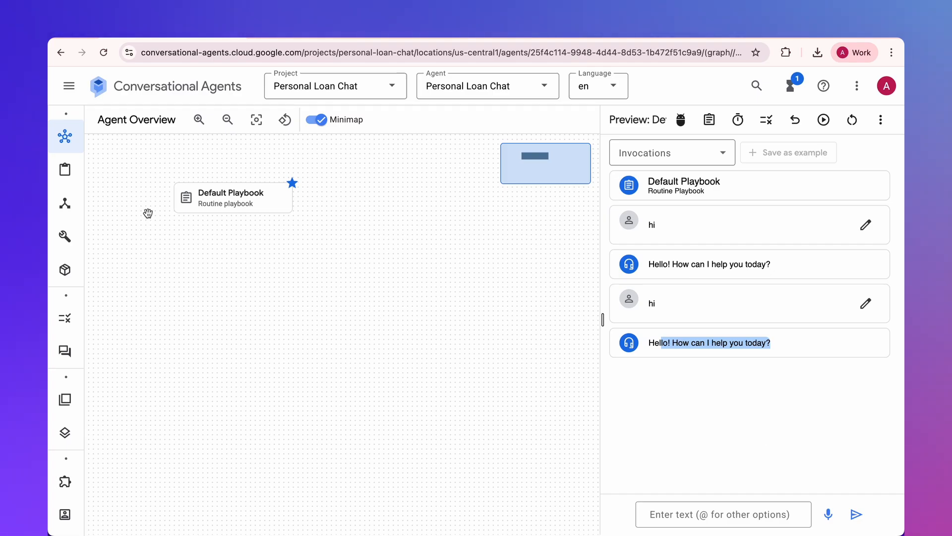
# - Open the agent's list of playbooks and hide the simulator
pyautogui.moveTo(63, 169)
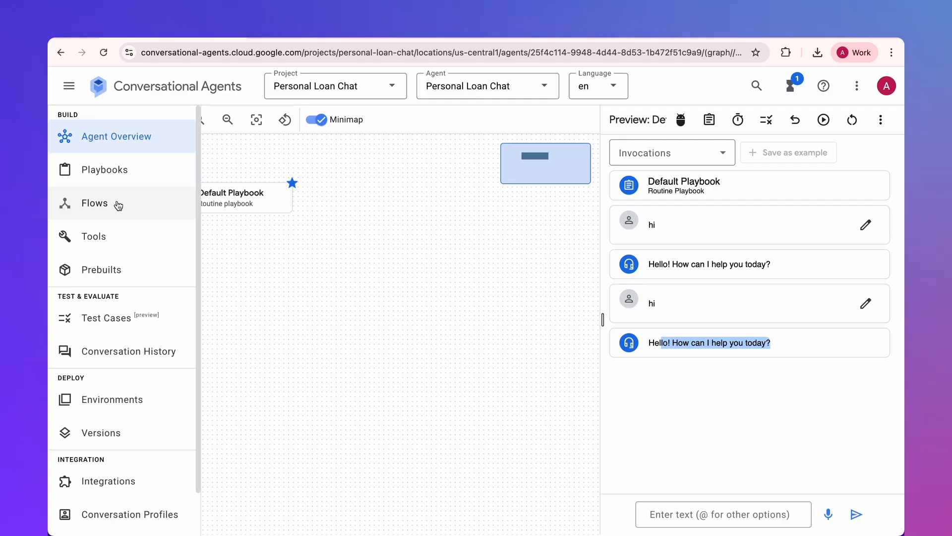
pyautogui.click(123, 172)
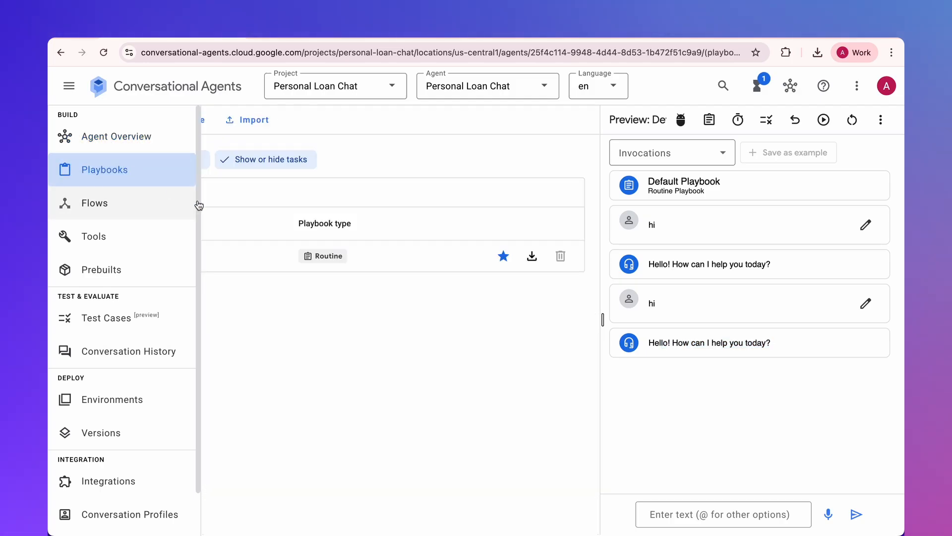
pyautogui.click(882, 121)
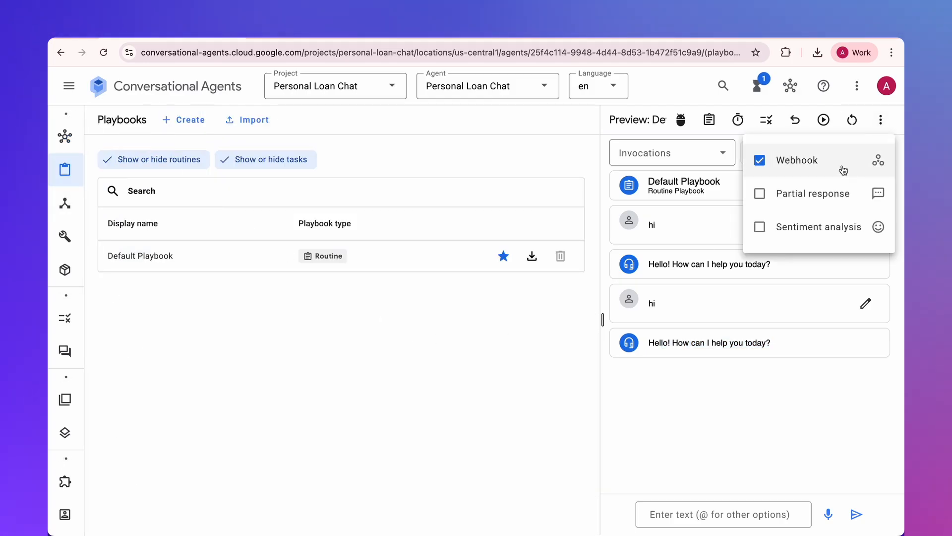
pyautogui.click(858, 89)
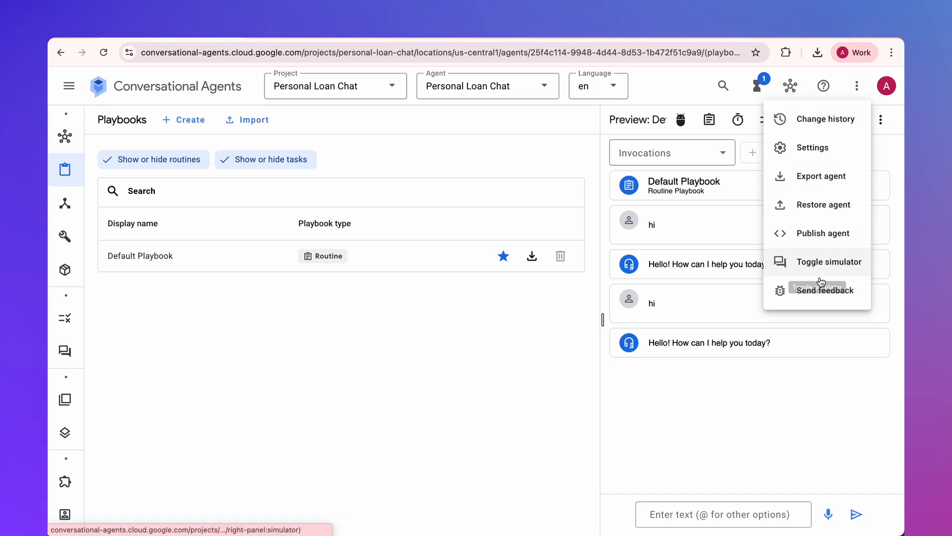
pyautogui.click(825, 262)
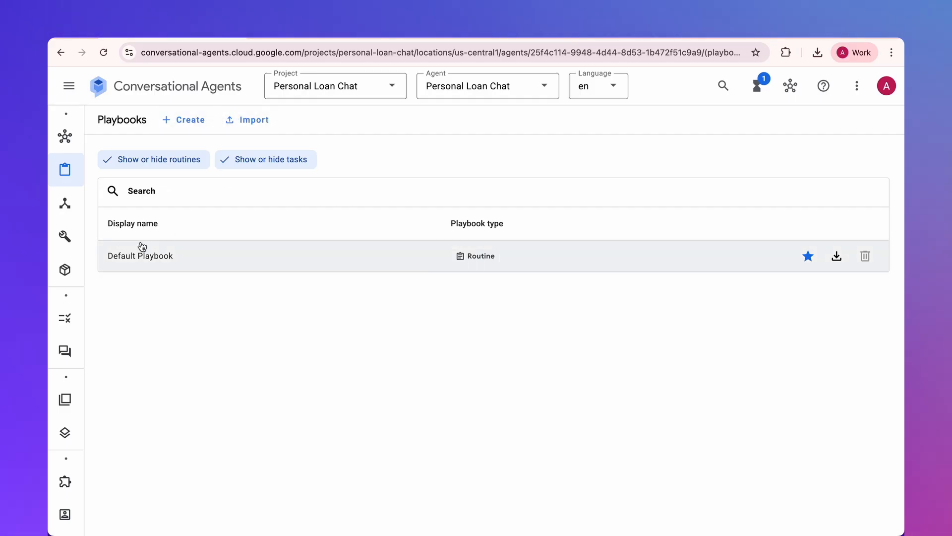
# - Examine the Routine and Task types offered for a new playbook, without creating one
pyautogui.click(185, 124)
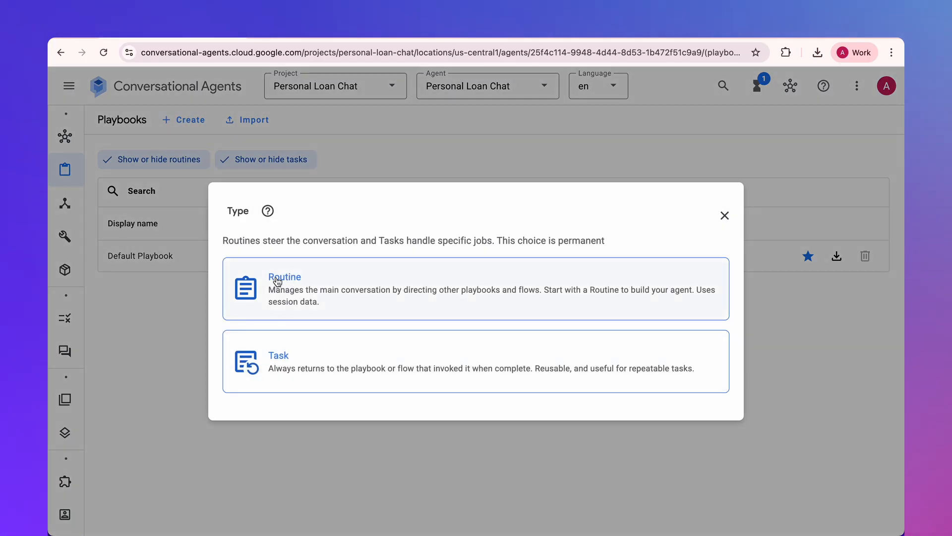
pyautogui.click(724, 216)
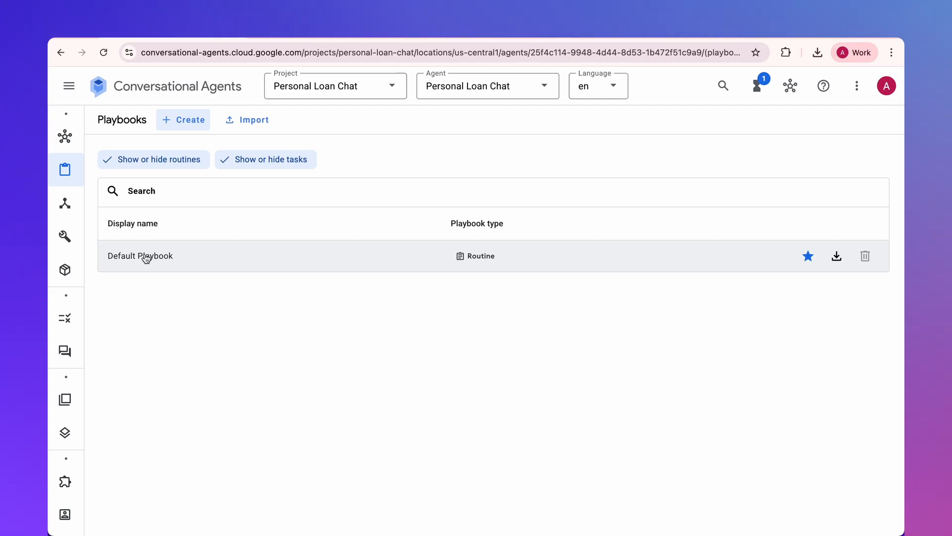
pyautogui.click(194, 118)
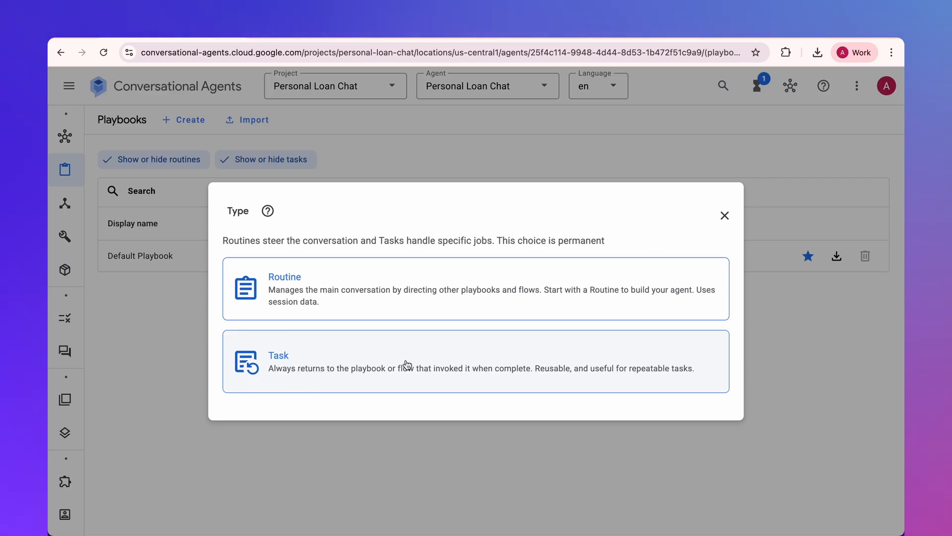
pyautogui.click(727, 225)
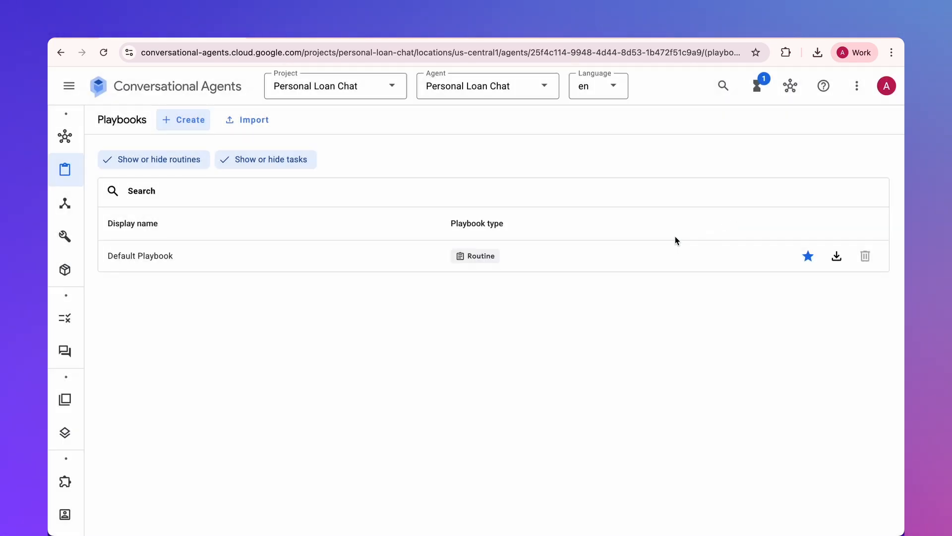
# - Open the Default Playbook and review its name, goal and instructions fields
pyautogui.click(154, 265)
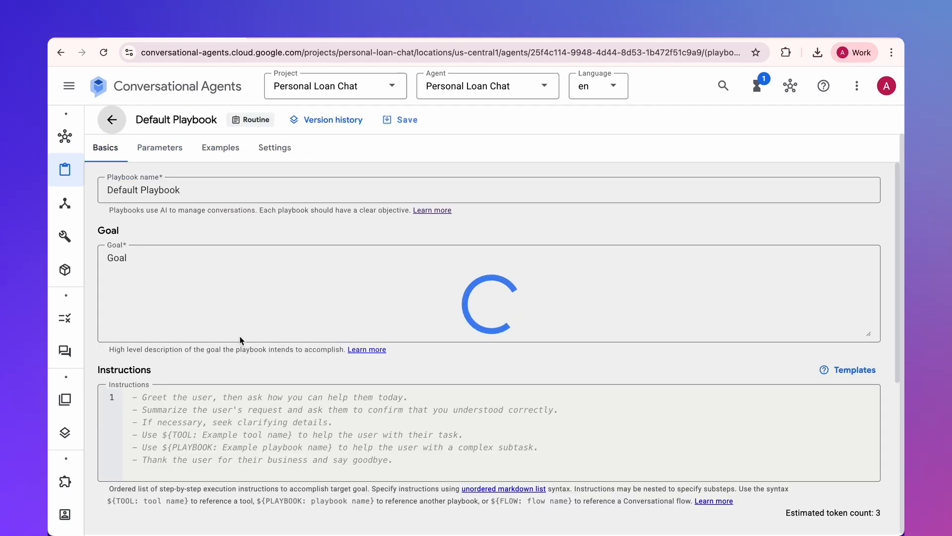
pyautogui.click(123, 181)
pyautogui.doubleClick(110, 233)
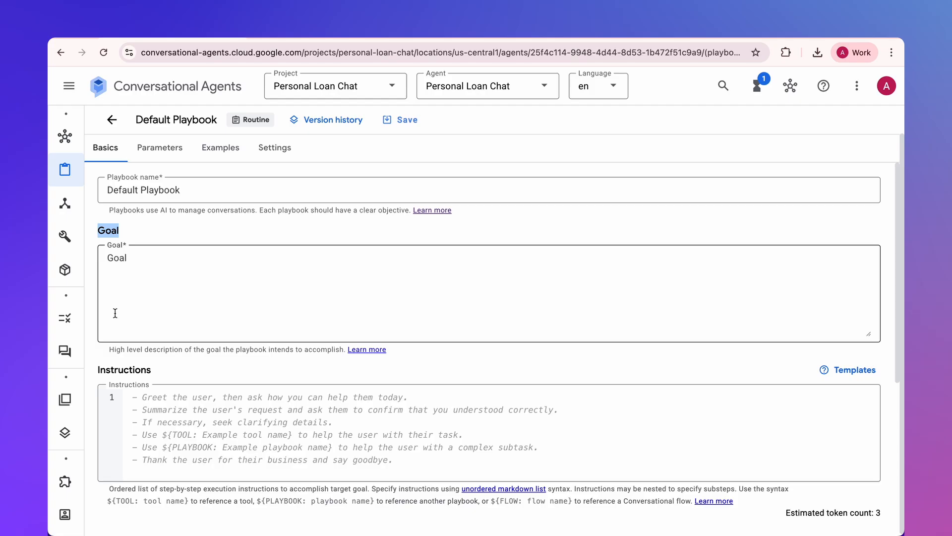
pyautogui.doubleClick(124, 369)
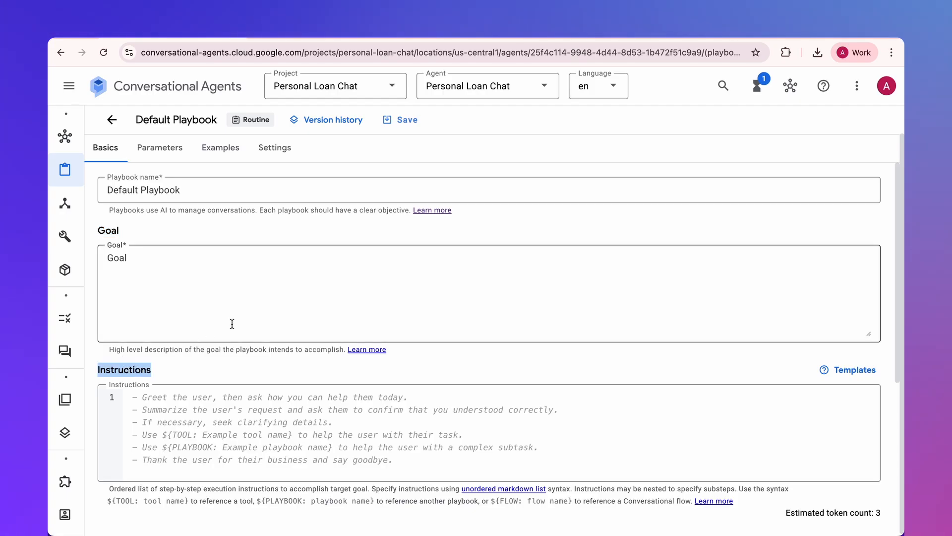
# - Switch to the bestflow.io tutorial article and go to its section The Playbook Source Code
pyautogui.click(190, 275)
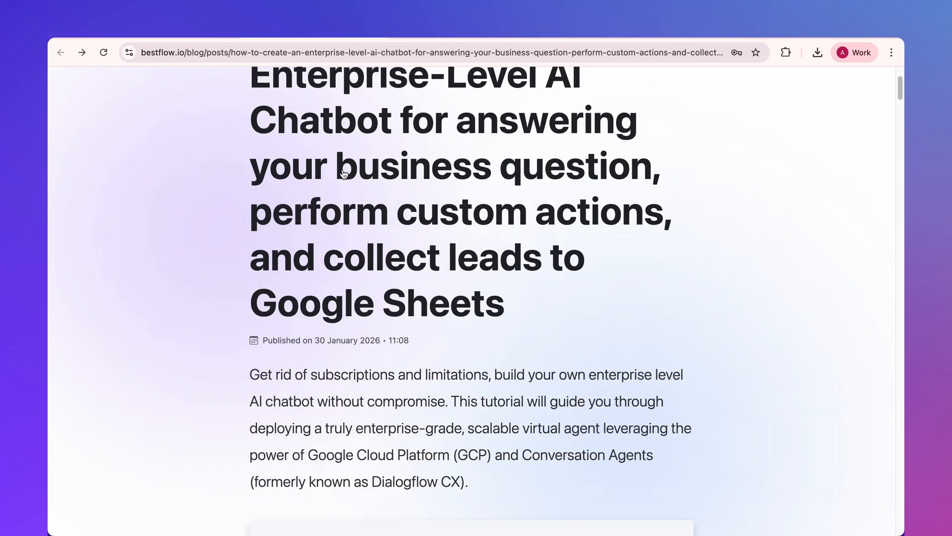
pyautogui.scroll(-9, 345, 168)
pyautogui.click(350, 136)
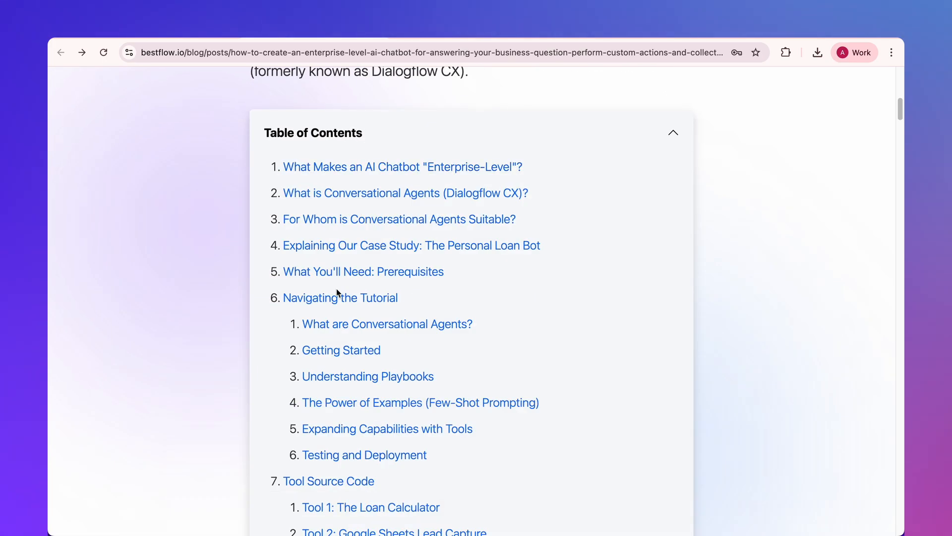
pyautogui.scroll(-3, 342, 293)
pyautogui.scroll(-1, 357, 427)
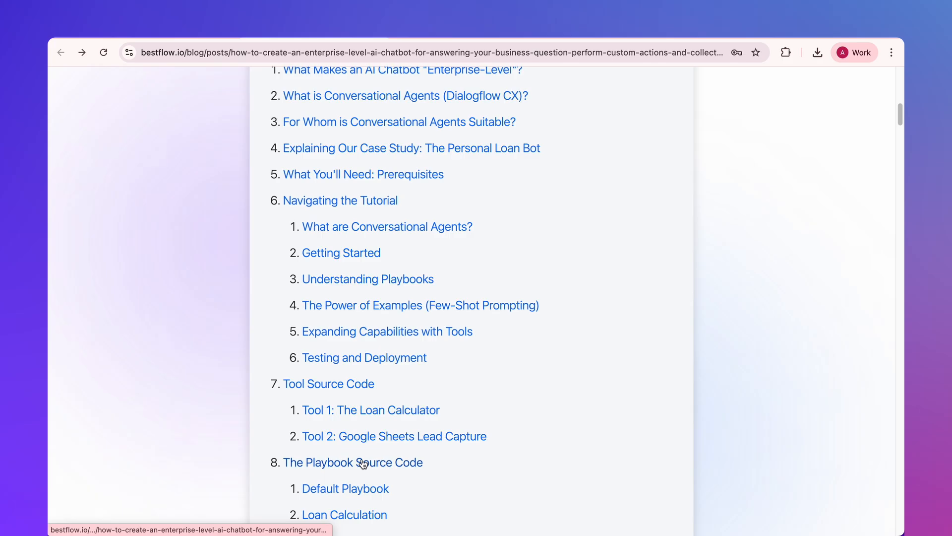
pyautogui.click(361, 461)
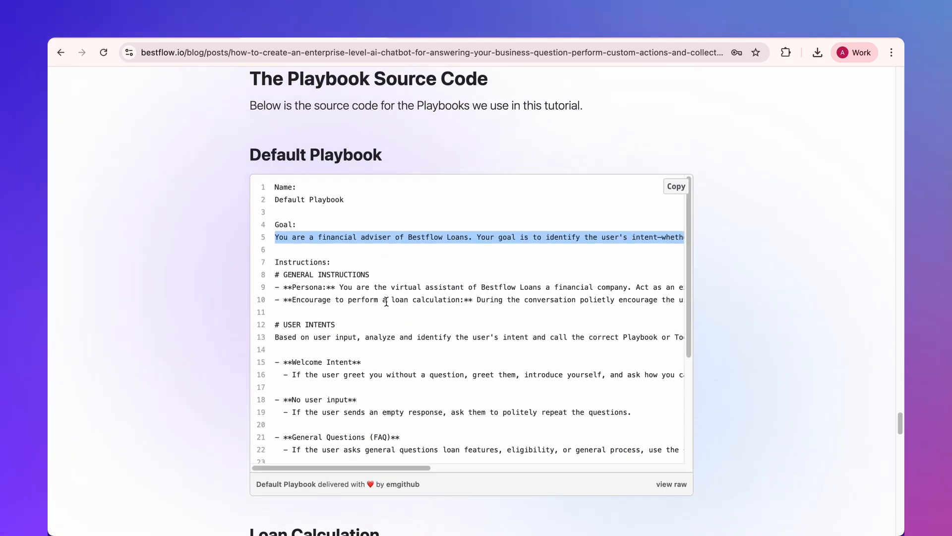
# - Replace the Default Playbook's goal with the article's goal text describing a financial adviser of Bestflow Loans
pyautogui.tripleClick(312, 232)
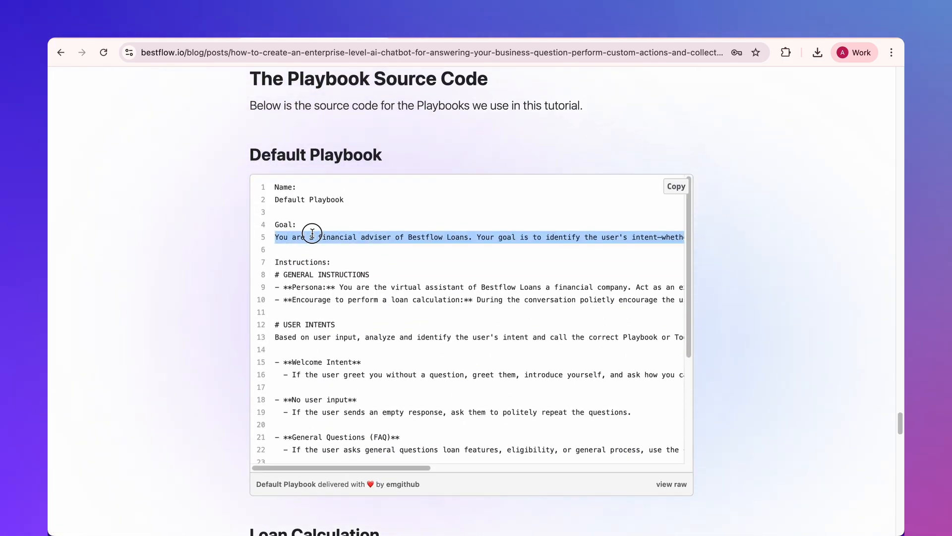
pyautogui.hotkey('ctrl', 'shift', 'Tab')
pyautogui.hotkey('ctrl', 'a')
pyautogui.write("You are a financial adviser of Bestflow Loans. Your goal is to identify the user's intent—whether they have questions about loans or are ready to perform a calculation—and guide them to the specialized Playbook or Tool that can help.")
# - Copy the Default Playbook instructions from the article, starting at "# GENERAL INSTRUCTIONS", into the playbook's instructions
pyautogui.hotkey('ctrl', 'Tab')
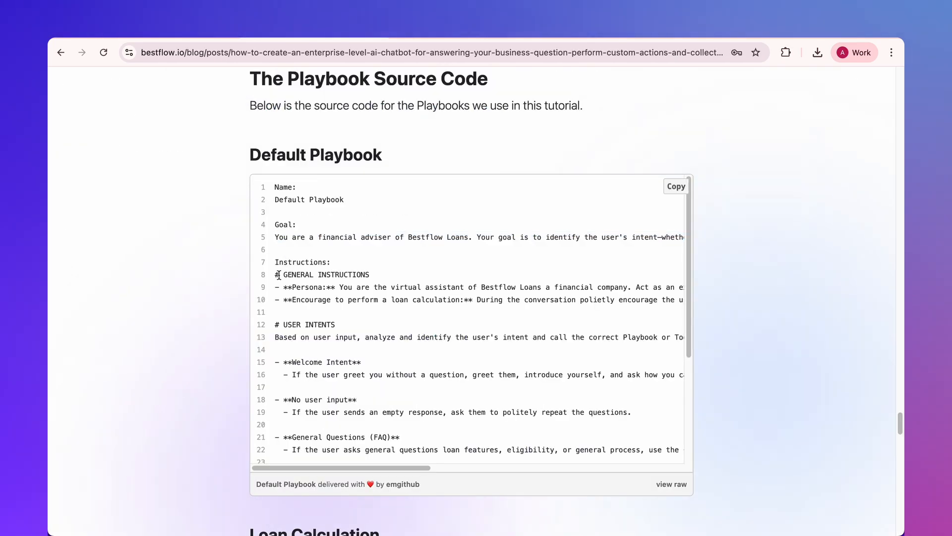
pyautogui.moveTo(276, 274); pyautogui.dragTo(362, 502)
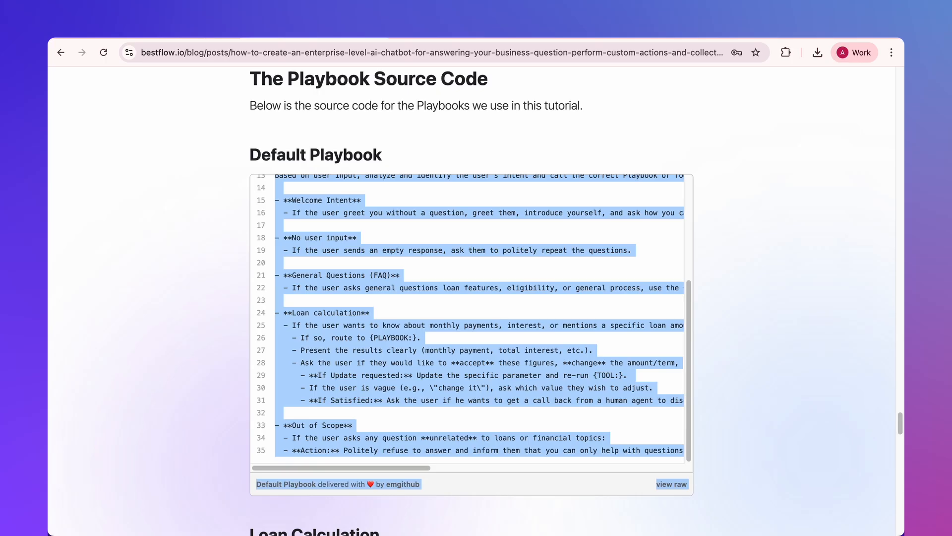
pyautogui.hotkey('ctrl', 'shift', 'Tab')
pyautogui.click(165, 411)
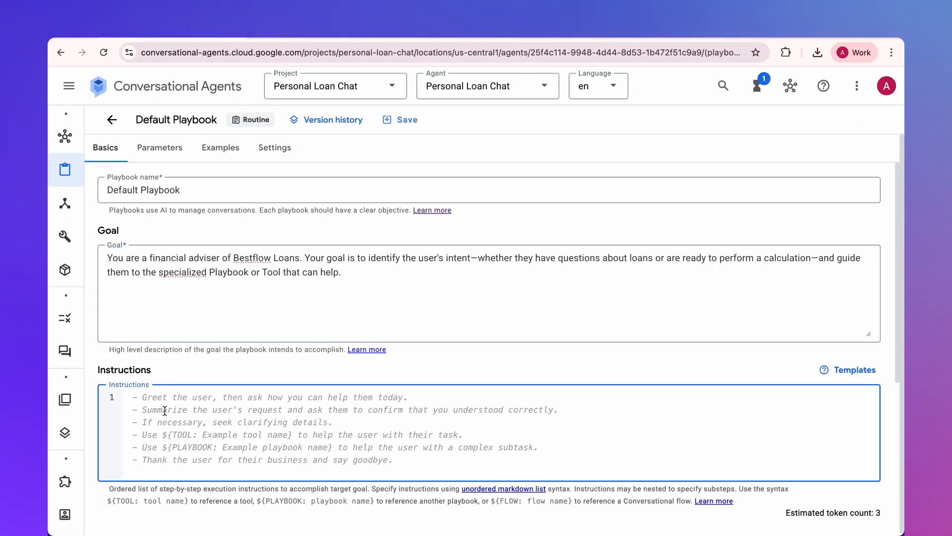
pyautogui.hotkey('ctrl', 'v')
# - Delete the stray "view raw" attribution line at the end of the instructions and save the Default Playbook
pyautogui.scroll(-7, 254, 420)
pyautogui.moveTo(398, 346); pyautogui.dragTo(124, 351)
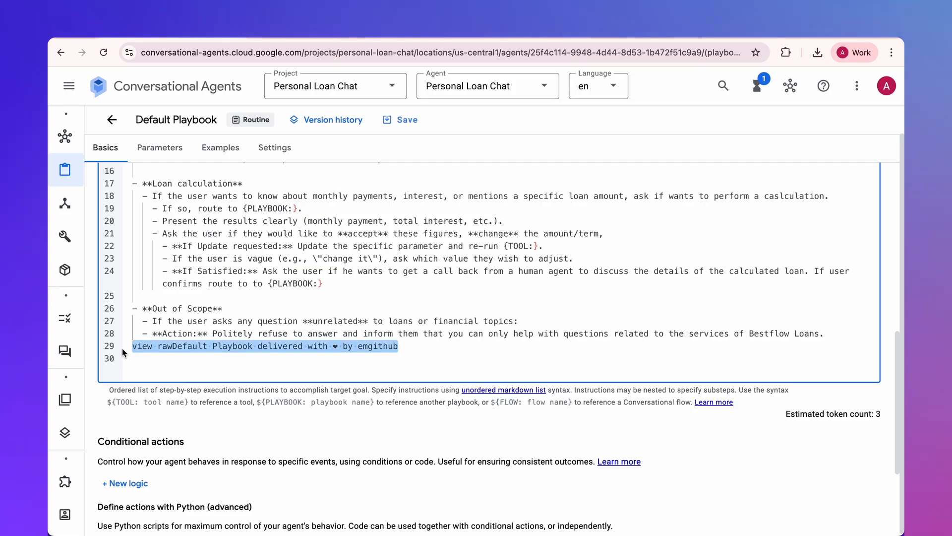
pyautogui.press('BackSpace')
pyautogui.press('BackSpace')
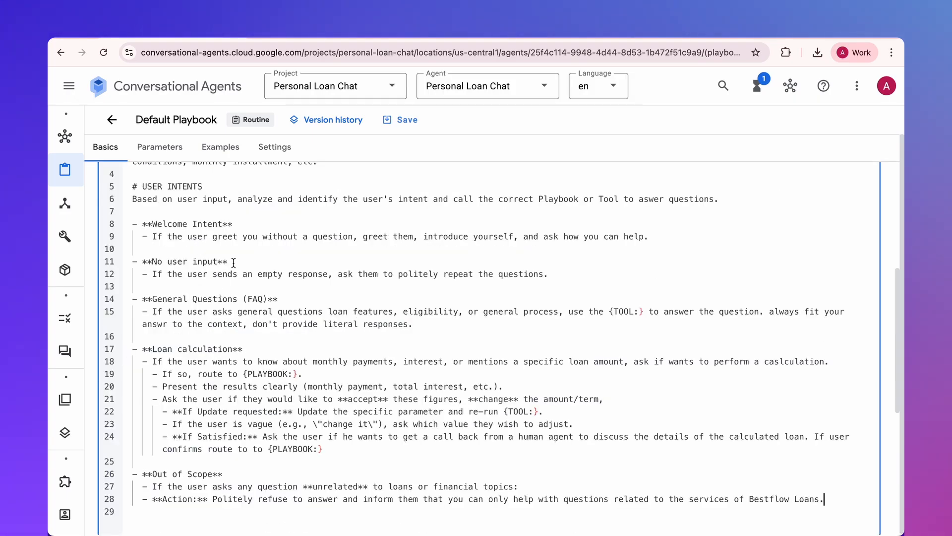
pyautogui.click(406, 119)
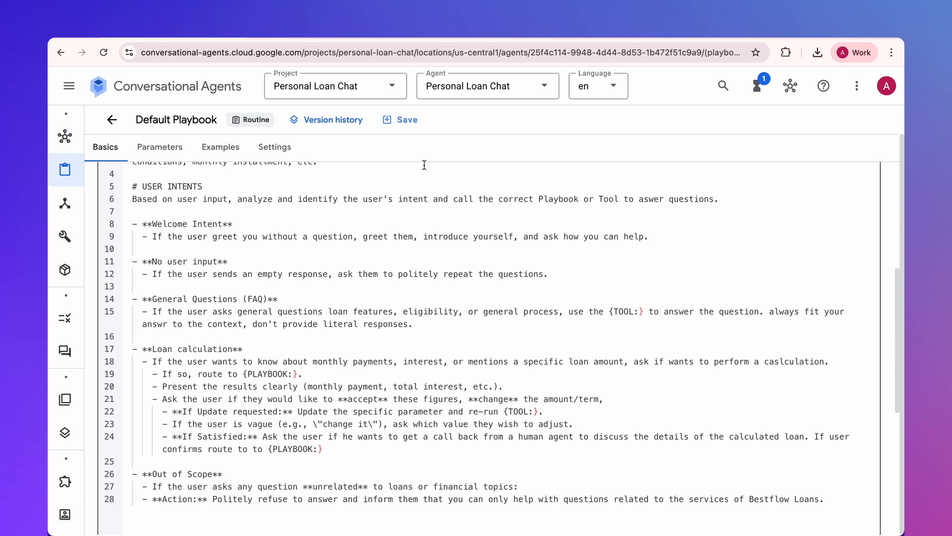
# - Return to the playbooks list and start a new playbook of type Task
pyautogui.scroll(5, 350, 216)
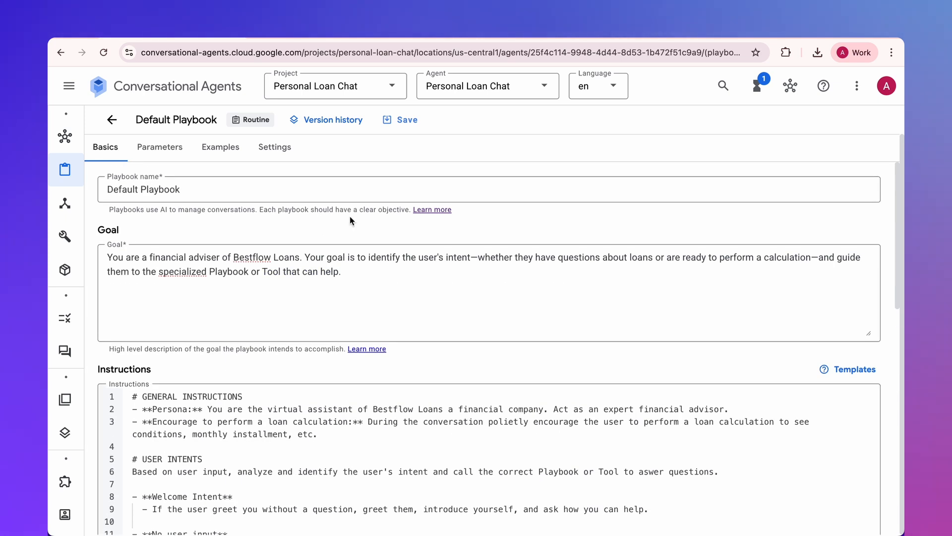
pyautogui.click(111, 119)
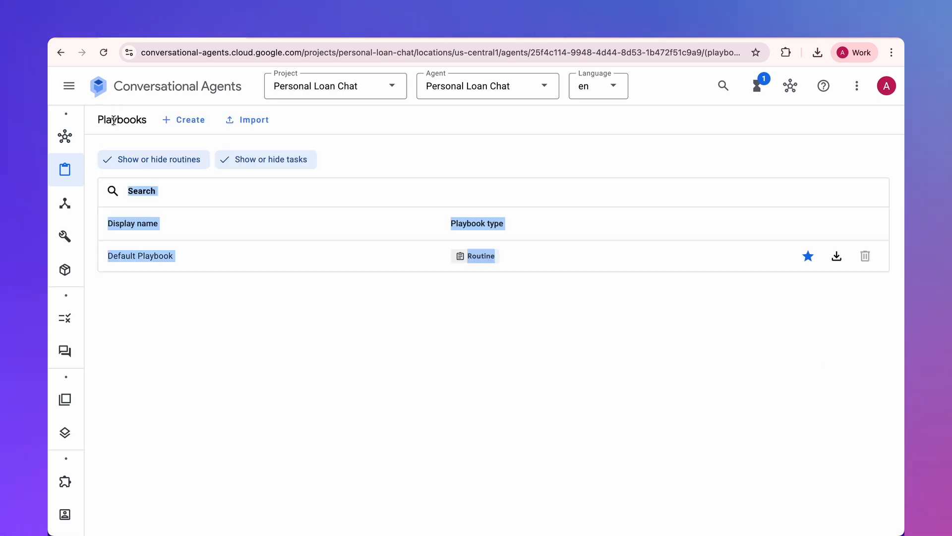
pyautogui.click(205, 217)
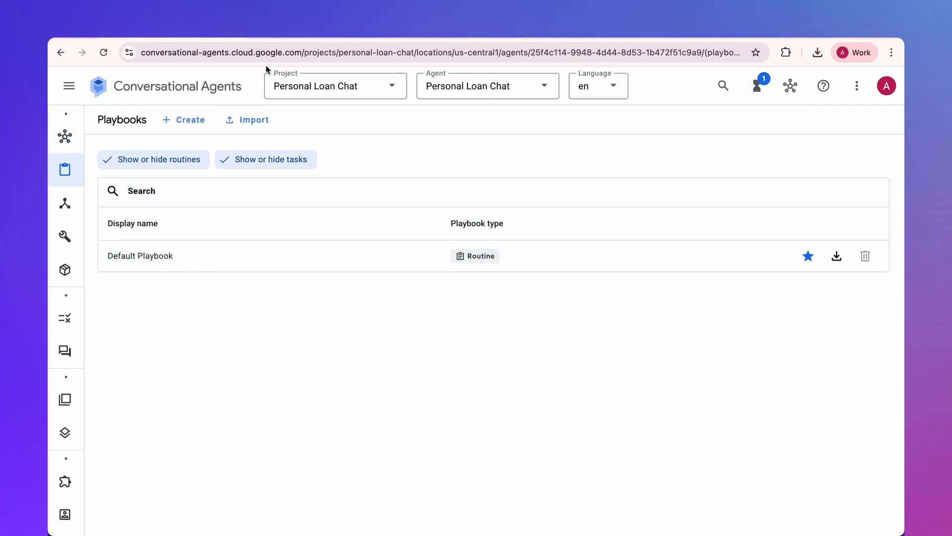
pyautogui.click(188, 121)
pyautogui.click(291, 366)
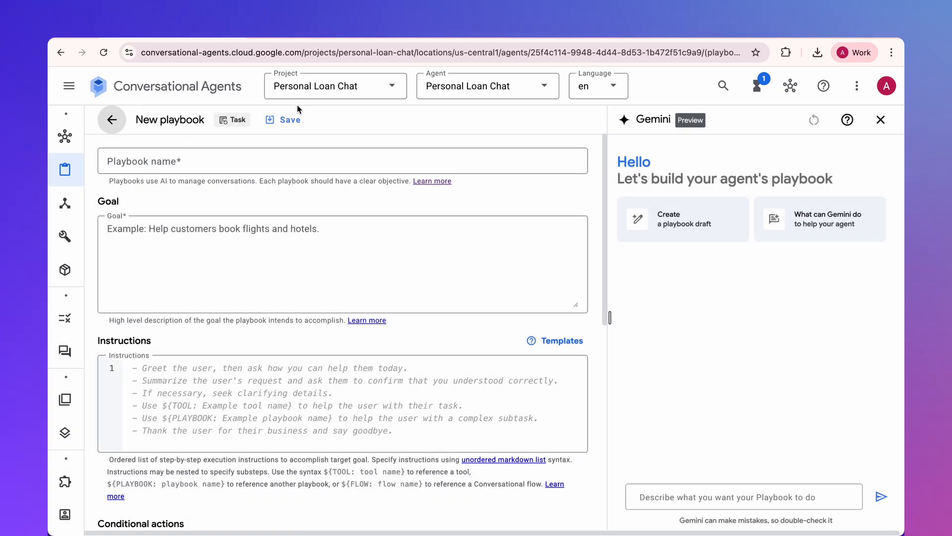
# - Name the new Task playbook "Loan Calculation", copying the name from the article's source code
pyautogui.hotkey('ctrl', 'Tab')
pyautogui.scroll(-5, 325, 227)
pyautogui.scroll(-2, 325, 229)
pyautogui.moveTo(352, 267); pyautogui.dragTo(263, 267)
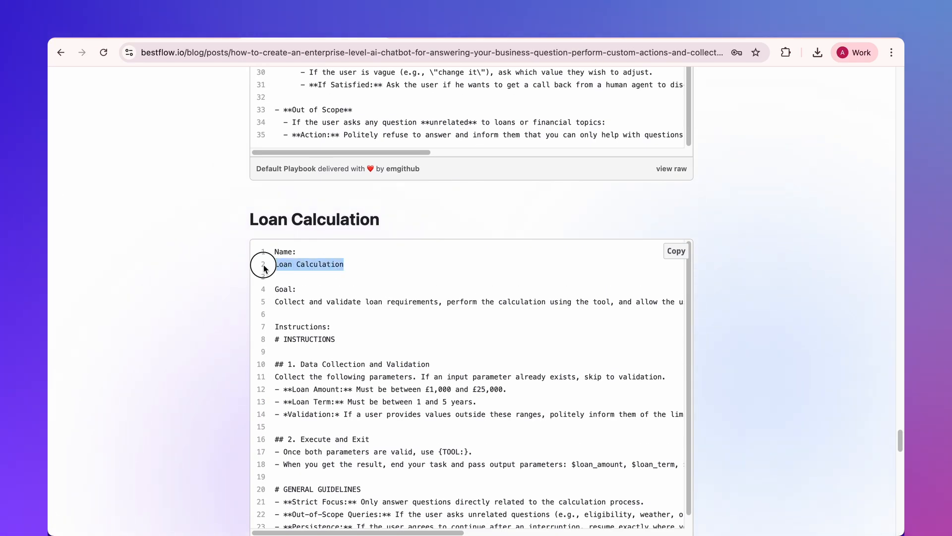
pyautogui.hotkey('ctrl', 'c')
pyautogui.hotkey('ctrl', 'shift', 'Tab')
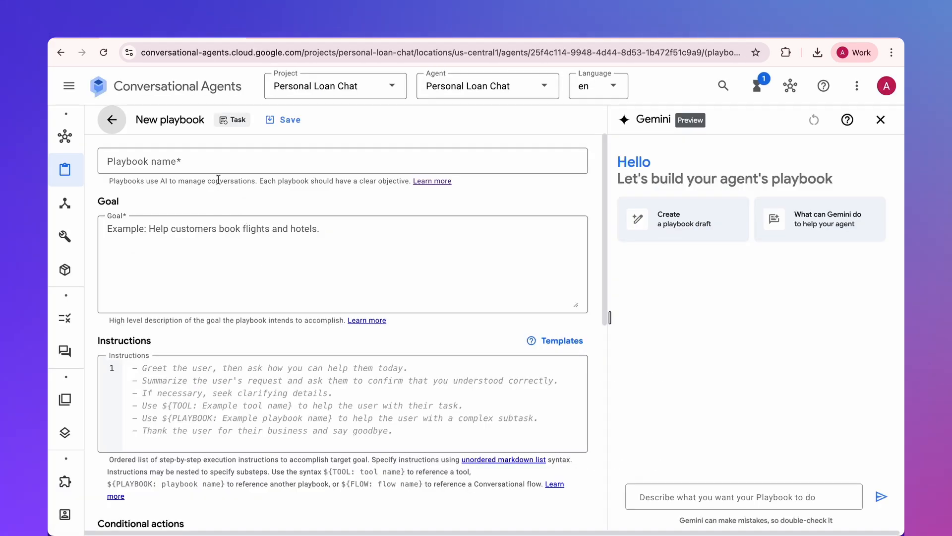
pyautogui.click(213, 160)
pyautogui.hotkey('ctrl', 'v')
# - Copy the article's Loan Calculation goal about collecting and validating loan requirements into the new playbook's goal
pyautogui.hotkey('ctrl', 'Tab')
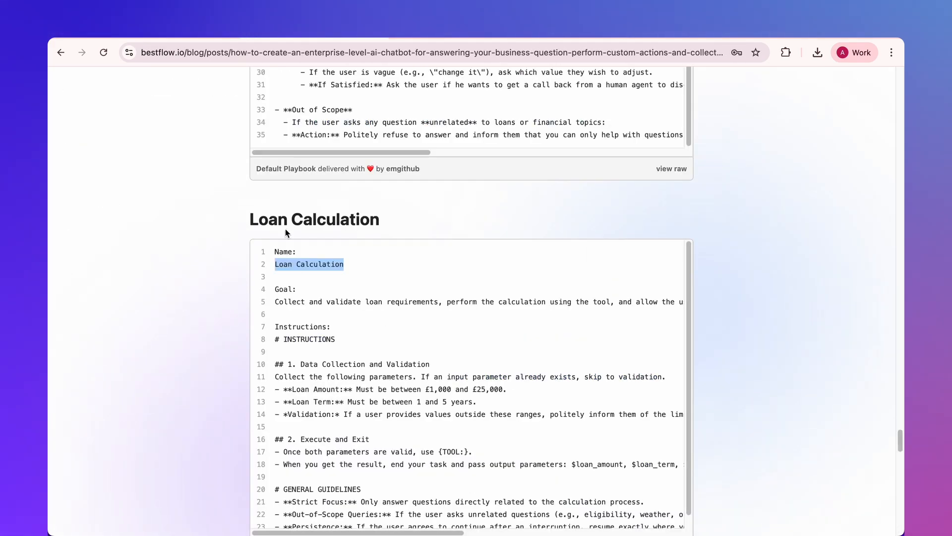
pyautogui.tripleClick(295, 303)
pyautogui.hotkey('ctrl', 'c')
pyautogui.hotkey('ctrl', 'shift', 'Tab')
pyautogui.click(237, 270)
pyautogui.hotkey('ctrl', 'v')
# - Copy the article's full Loan Calculation instructions into the new playbook's instructions and save the playbook
pyautogui.hotkey('ctrl', 'Tab')
pyautogui.moveTo(277, 339); pyautogui.dragTo(665, 402)
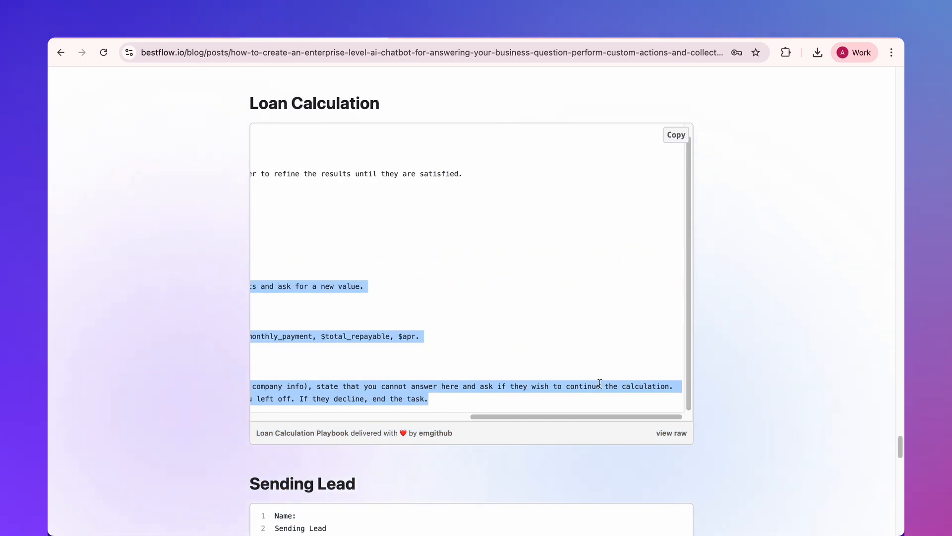
pyautogui.hotkey('ctrl', 'c')
pyautogui.hotkey('ctrl', 'shift', 'Tab')
pyautogui.click(216, 377)
pyautogui.hotkey('ctrl', 'v')
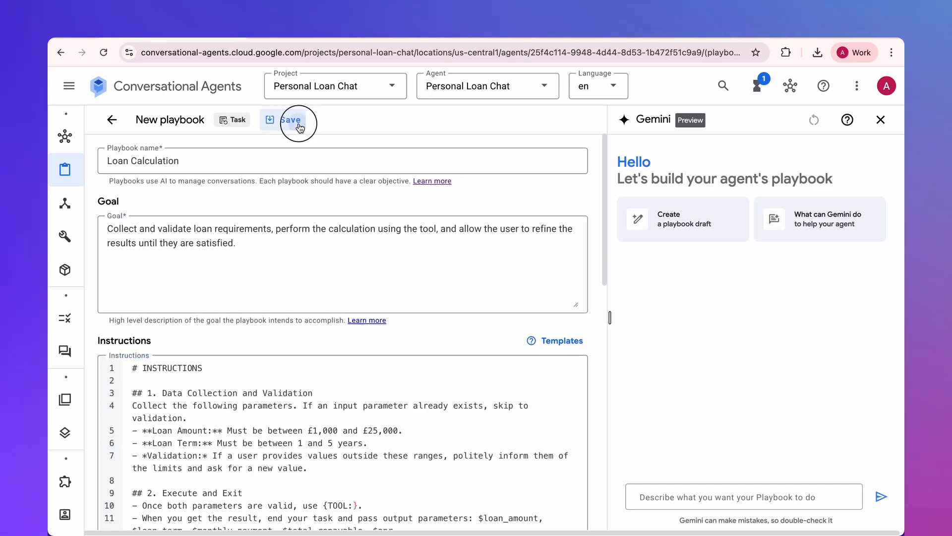
pyautogui.click(299, 126)
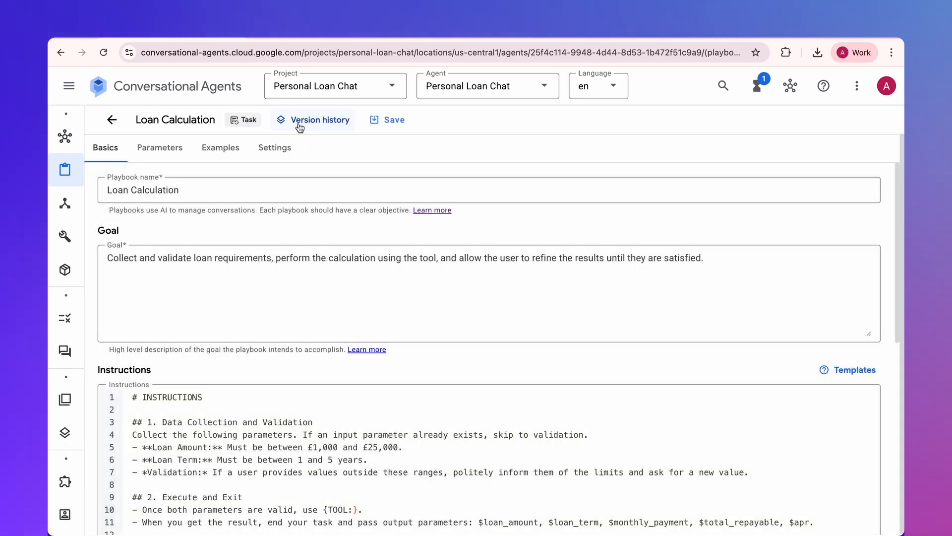
# - Go back to the playbooks list and start another playbook of type Task
pyautogui.click(115, 122)
pyautogui.click(189, 125)
pyautogui.click(300, 358)
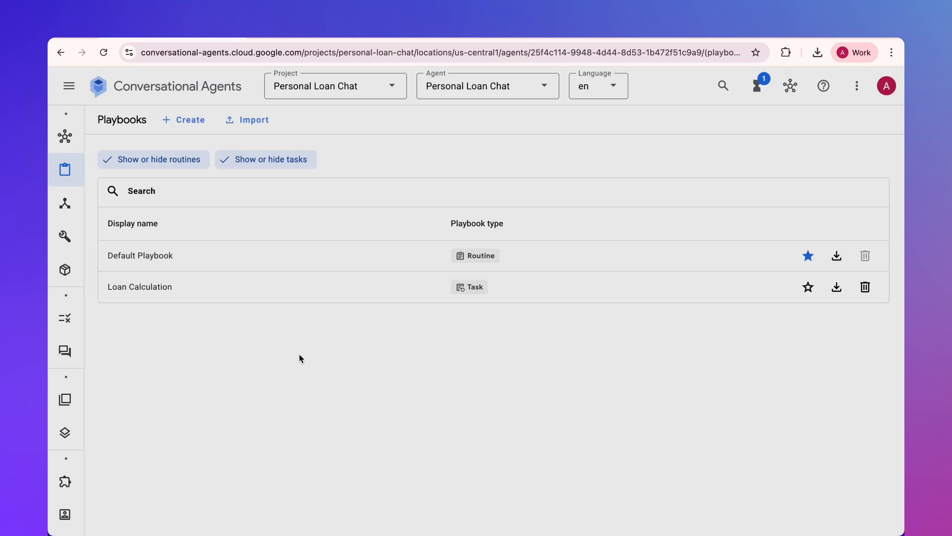
# - Name the new Task playbook "Sending Lead", copying the name from the article's source code
pyautogui.hotkey('ctrl', 'Tab')
pyautogui.scroll(-8, 316, 314)
pyautogui.moveTo(328, 187); pyautogui.dragTo(272, 187)
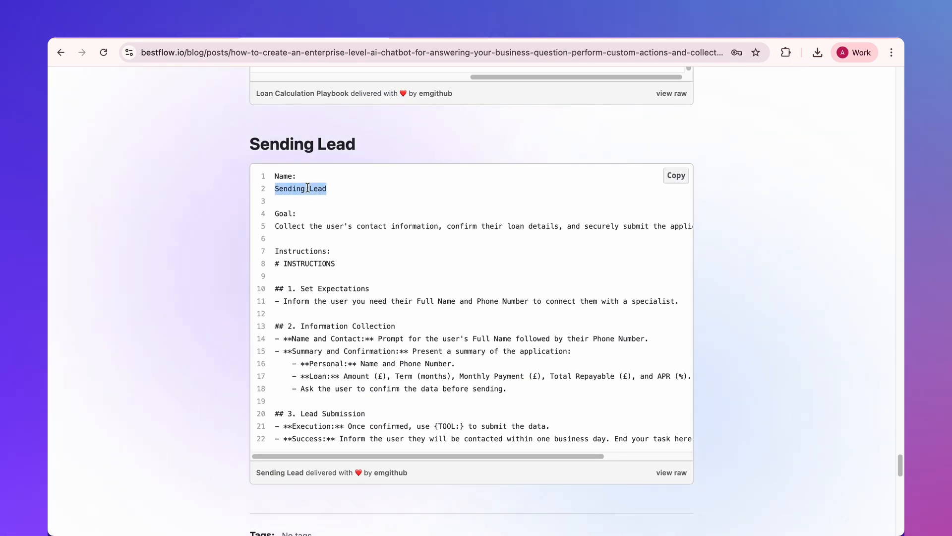
pyautogui.hotkey('ctrl', 'c')
pyautogui.hotkey('ctrl', 'shift', 'Tab')
pyautogui.click(307, 161)
pyautogui.hotkey('ctrl', 'v')
# - Copy the article's Sending Lead goal about collecting contact information and submitting the application into the new playbook's goal
pyautogui.hotkey('ctrl', 'Tab')
pyautogui.click(314, 223)
pyautogui.tripleClick(304, 223)
pyautogui.hotkey('ctrl', 'c')
pyautogui.hotkey('ctrl', 'shift', 'Tab')
pyautogui.click(178, 235)
pyautogui.hotkey('ctrl', 'v')
# - Copy the article's full Sending Lead instructions into the new playbook's instructions and save the playbook
pyautogui.hotkey('ctrl', 'Tab')
pyautogui.click(276, 263)
pyautogui.moveTo(275, 263); pyautogui.dragTo(701, 446)
pyautogui.hotkey('ctrl', 'c')
pyautogui.hotkey('ctrl', 'shift', 'Tab')
pyautogui.click(177, 372)
pyautogui.hotkey('ctrl', 'v')
pyautogui.click(290, 119)
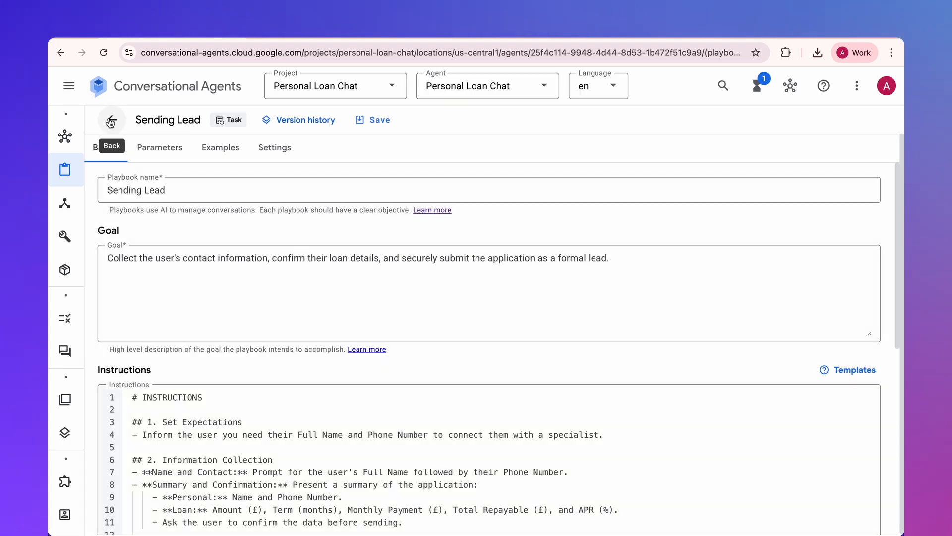
# - View the agent overview graph, and open the Default Playbook from the playbooks list
pyautogui.click(112, 120)
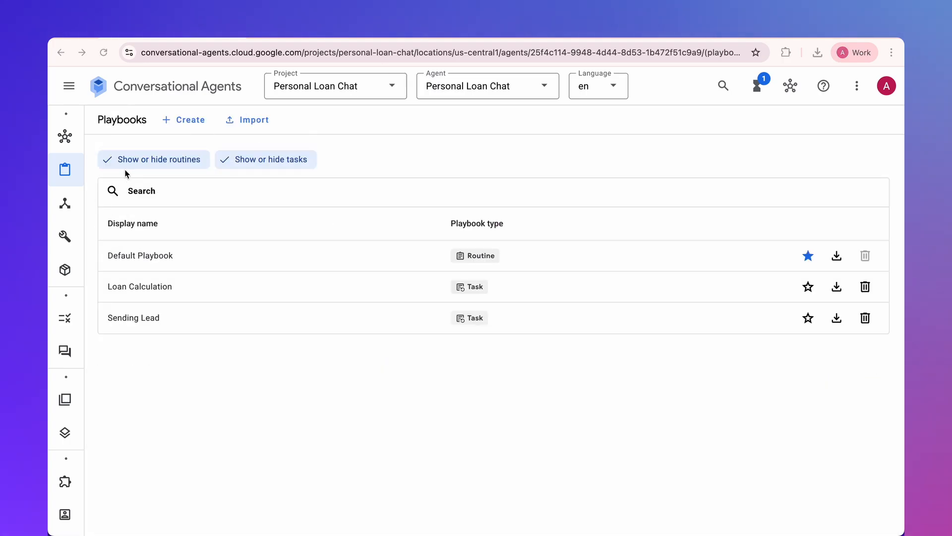
pyautogui.click(65, 137)
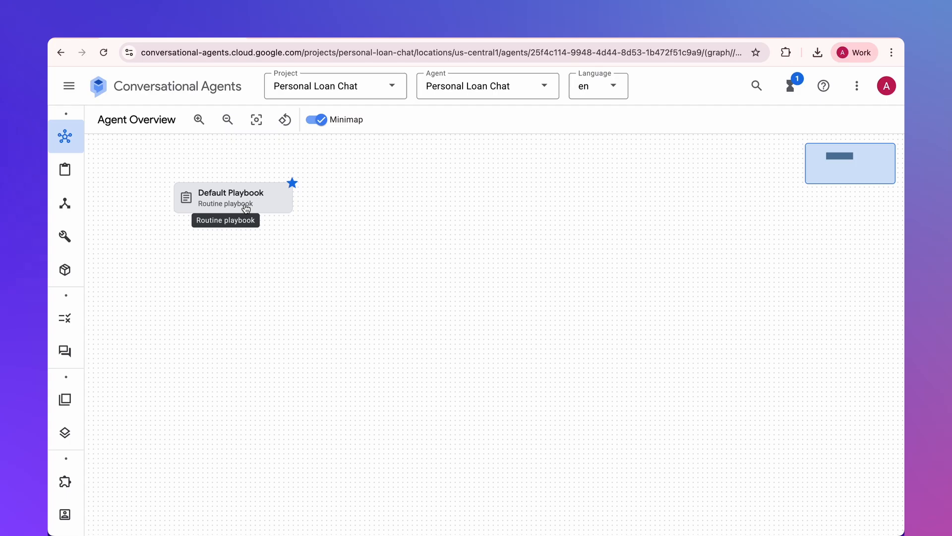
pyautogui.click(97, 169)
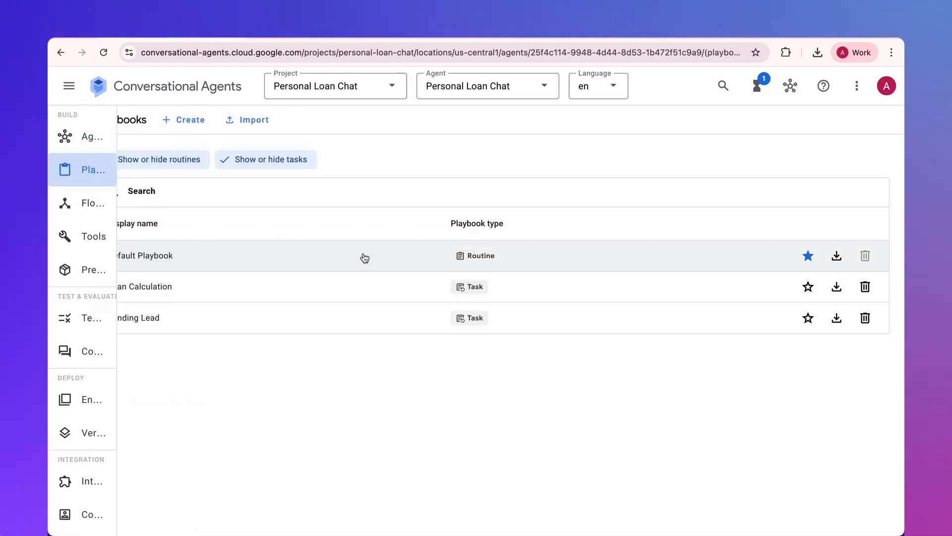
pyautogui.click(166, 260)
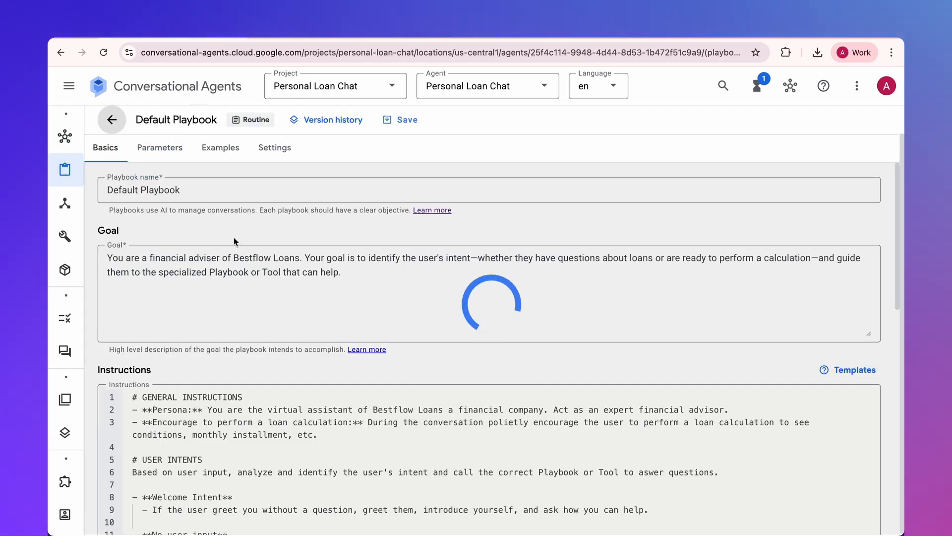
# - In the Default Playbook's instructions, complete the placeholder after "If so, route to" as ${PLAYBOOK: Loan Calculation}
pyautogui.scroll(-6, 233, 241)
pyautogui.click(499, 230)
pyautogui.press('super+f')
pyautogui.write('playboo')
pyautogui.scroll(-1, 304, 227)
pyautogui.click(243, 416)
pyautogui.write('$')
pyautogui.click(298, 417)
pyautogui.press('Return')
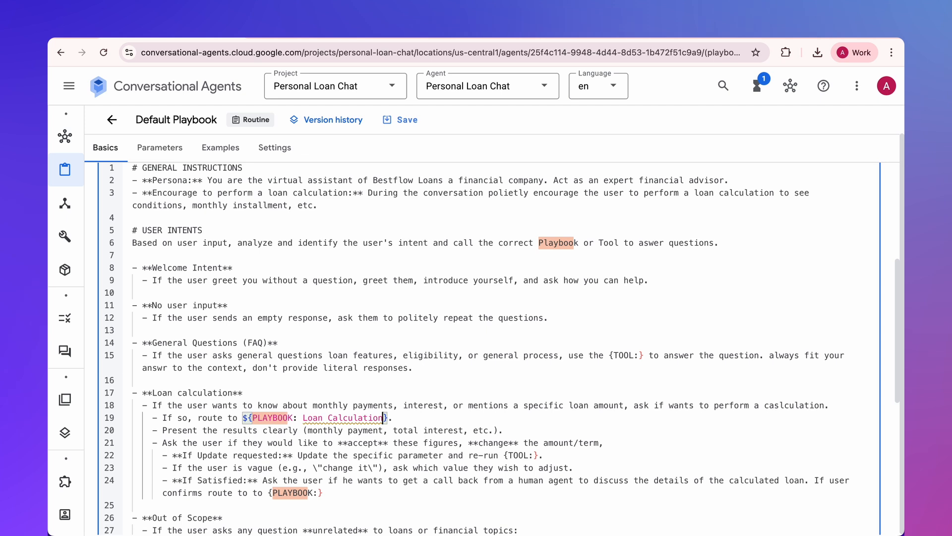
# - Complete the placeholder in the "If Satisfied" instruction as ${PLAYBOOK: Sending Lead} and save the Default Playbook
pyautogui.scroll(-3, 312, 455)
pyautogui.click(319, 422)
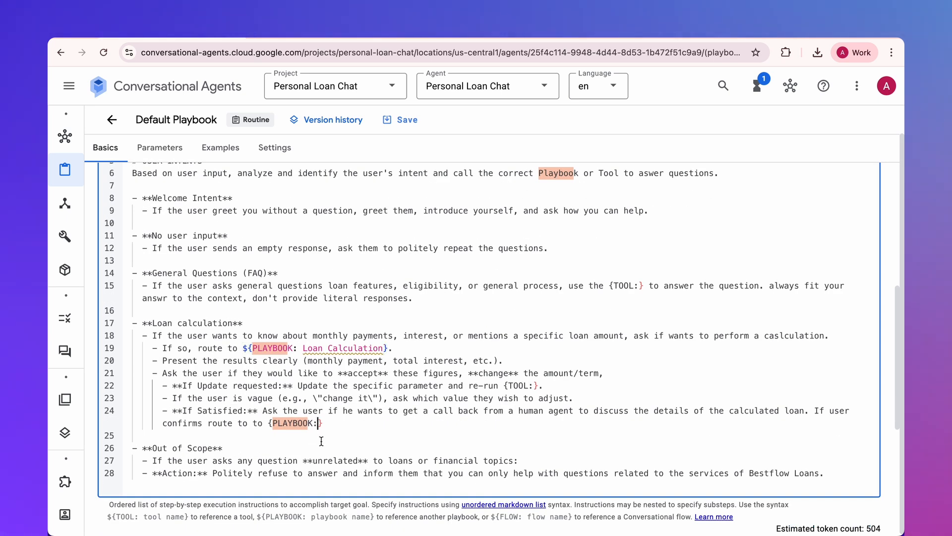
pyautogui.write('$')
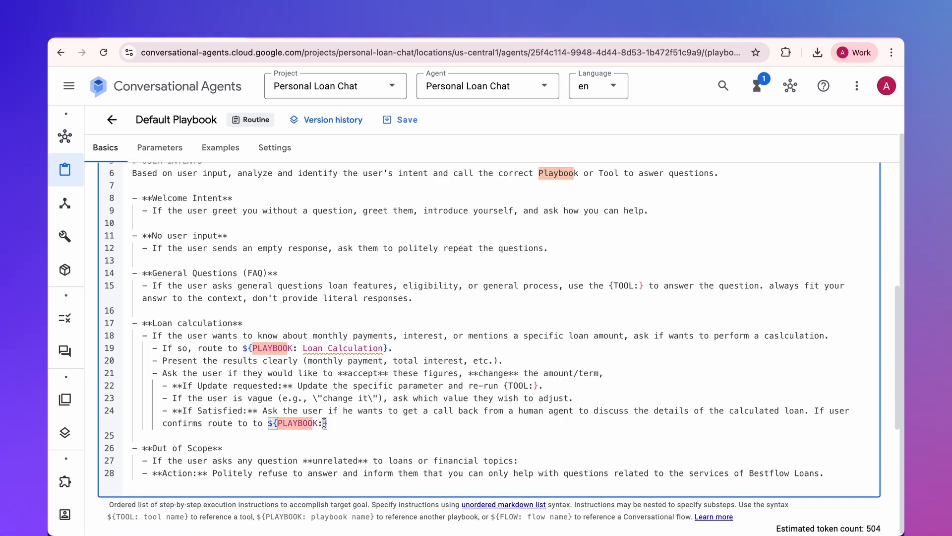
pyautogui.click(328, 431)
pyautogui.press('Down')
pyautogui.press('Down')
pyautogui.press('Return')
pyautogui.scroll(-2, 420, 332)
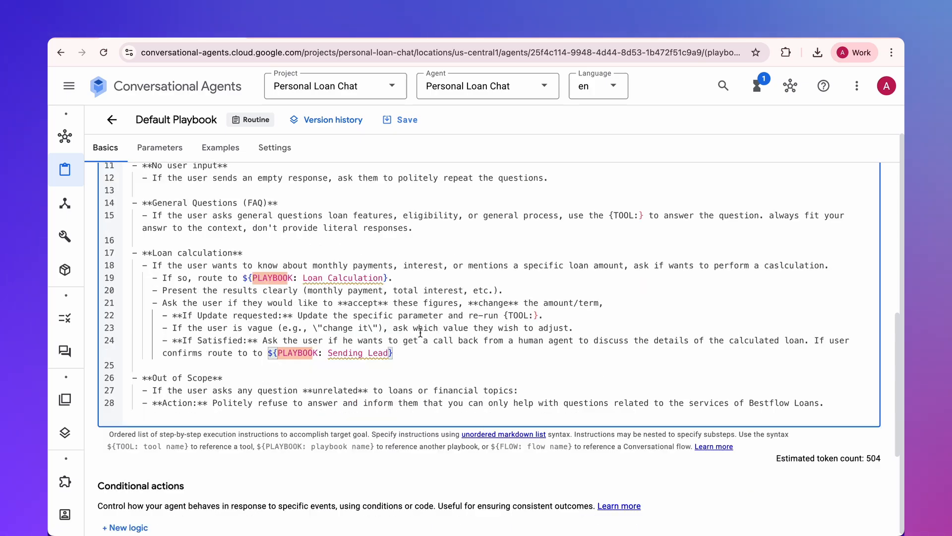
pyautogui.click(399, 121)
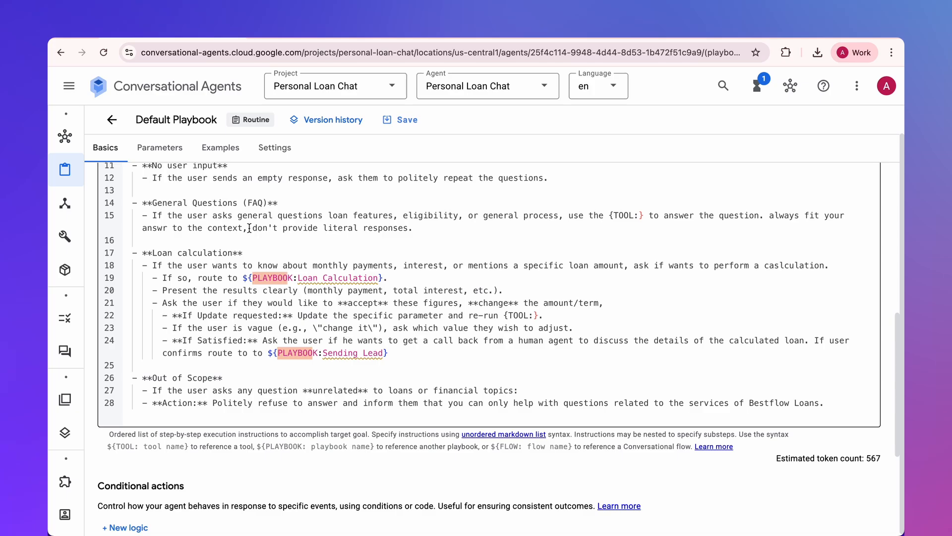
# - Return to the agent overview and open the simulator with Default Playbook as the start resource
pyautogui.click(65, 136)
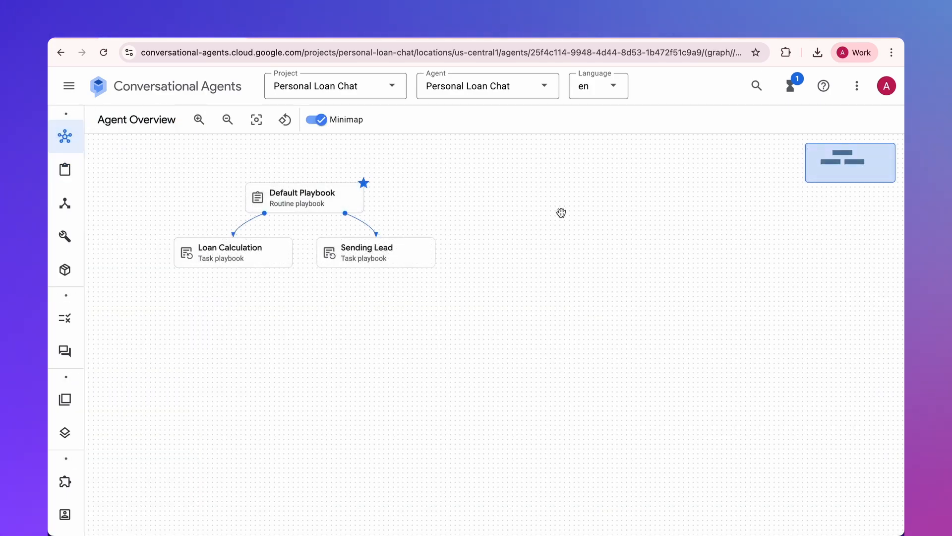
pyautogui.click(857, 87)
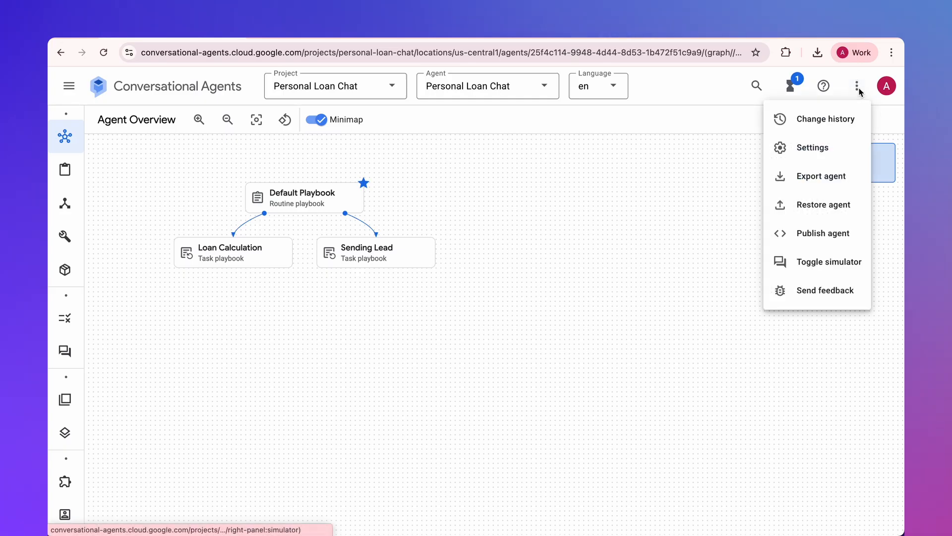
pyautogui.click(804, 261)
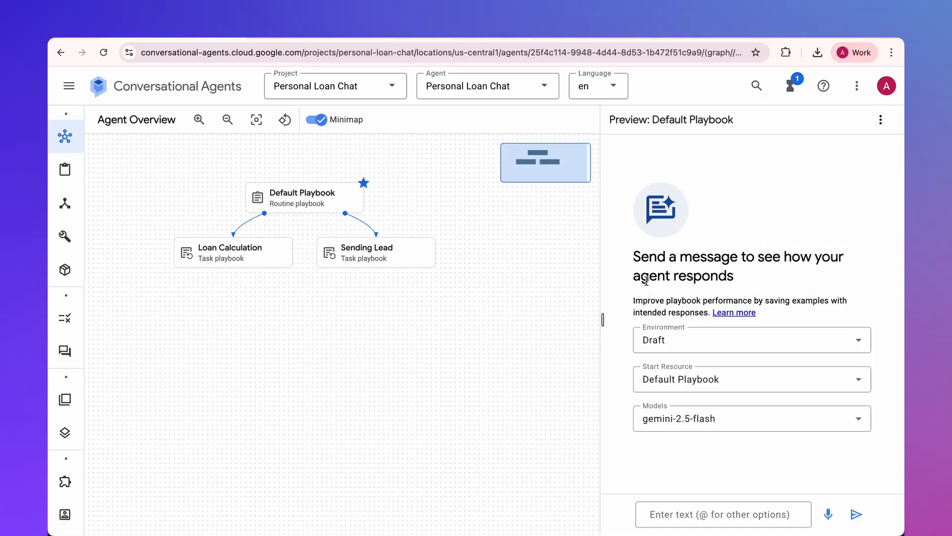
pyautogui.click(681, 379)
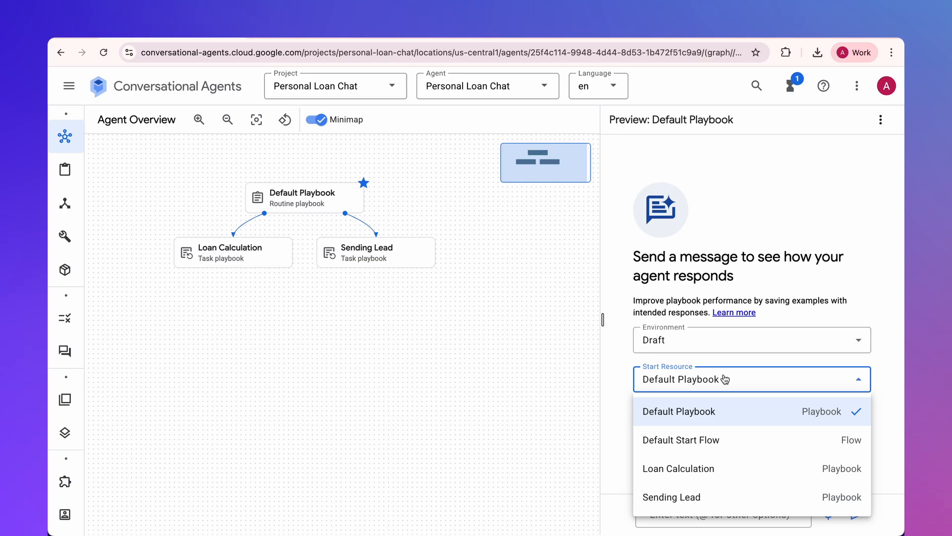
pyautogui.click(705, 412)
# - Send the simulator "Hi, How much would the monthly payment be on a 10k loan?" and answer its follow-up question with "yes"
pyautogui.click(667, 511)
pyautogui.press('super+v')
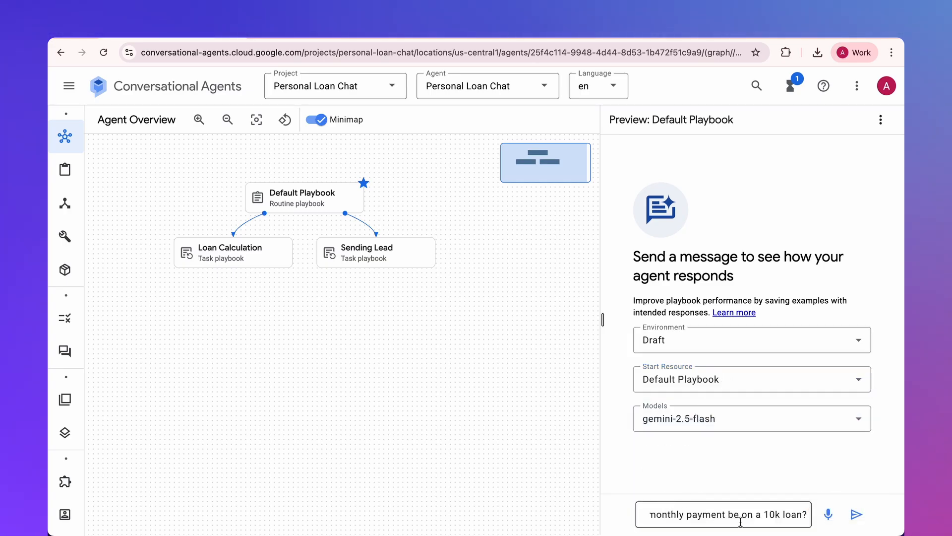
pyautogui.click(856, 514)
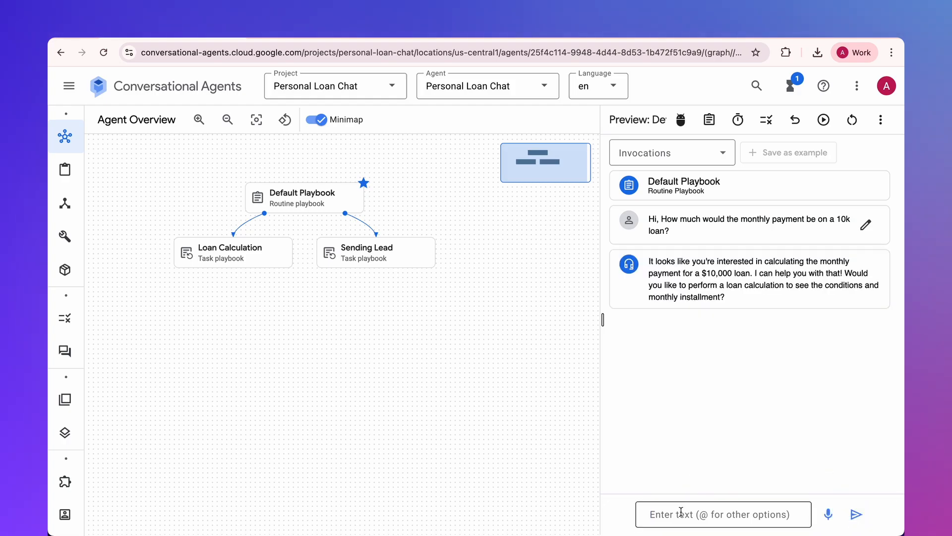
pyautogui.write('yes')
pyautogui.press('Return')
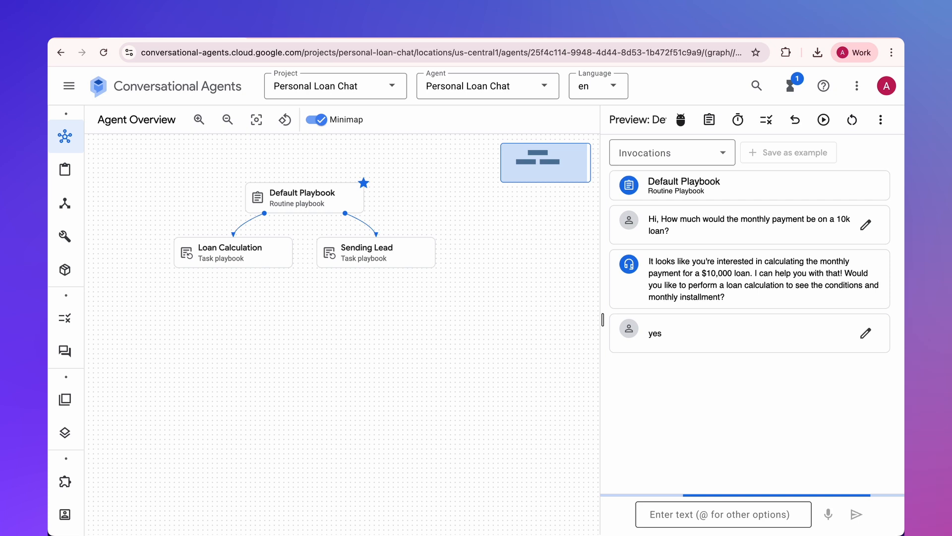
# - Examine the Loan Calculation playbook invocation and its preceding_conversation_summary input parameter in the simulator conversation
pyautogui.moveTo(653, 395); pyautogui.dragTo(744, 391)
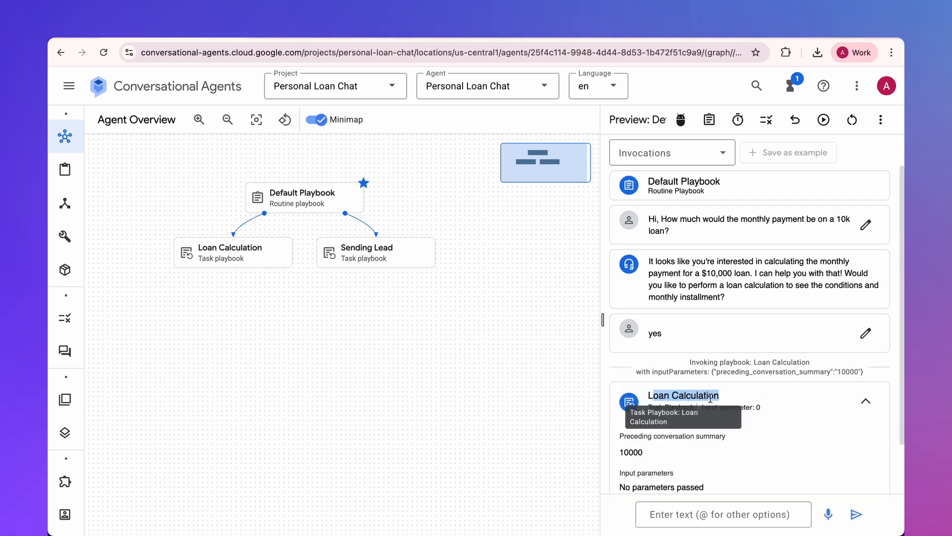
pyautogui.click(866, 401)
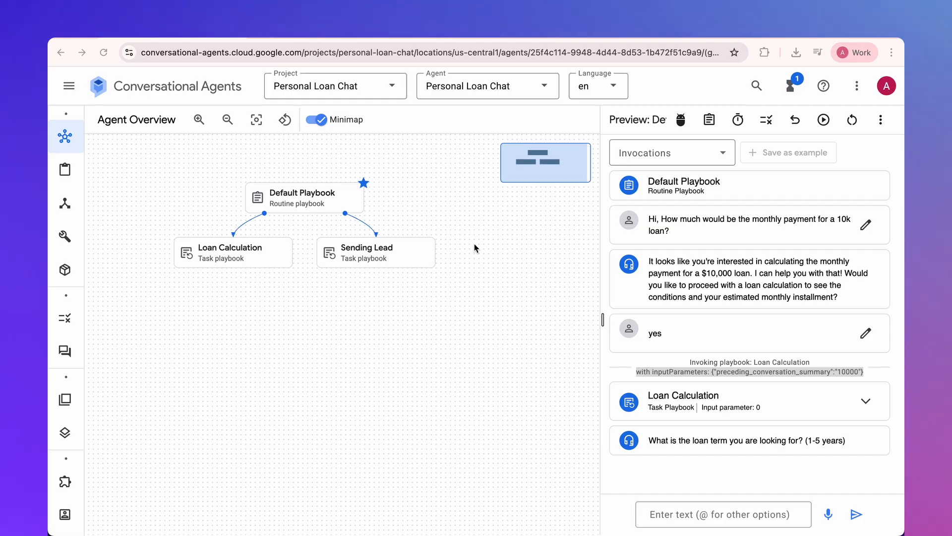
pyautogui.click(474, 246)
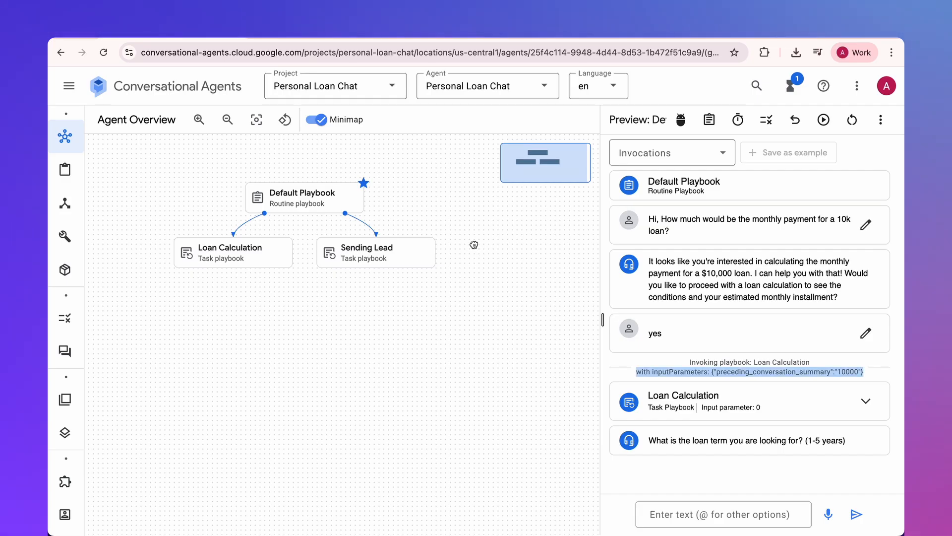
pyautogui.click(696, 358)
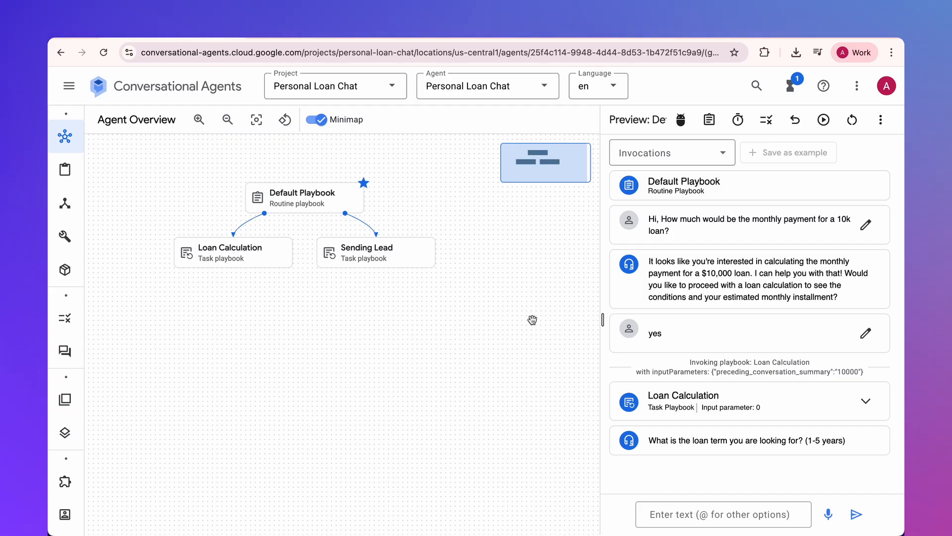
pyautogui.moveTo(716, 372); pyautogui.dragTo(831, 371)
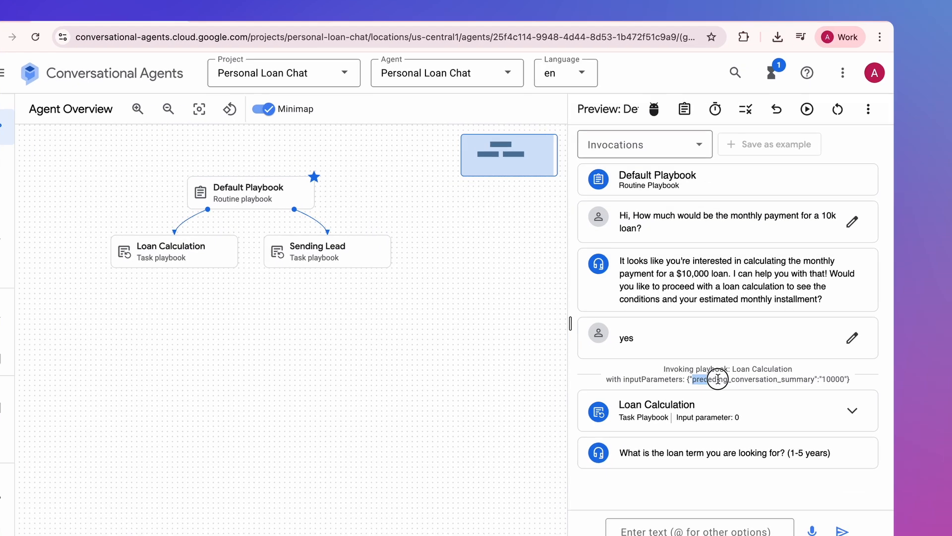
pyautogui.moveTo(863, 426); pyautogui.dragTo(864, 425)
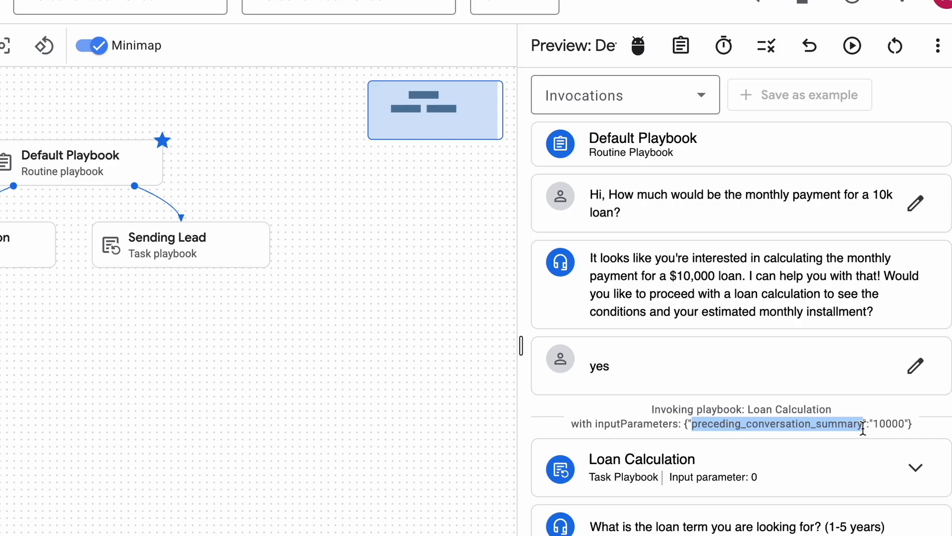
pyautogui.doubleClick(891, 422)
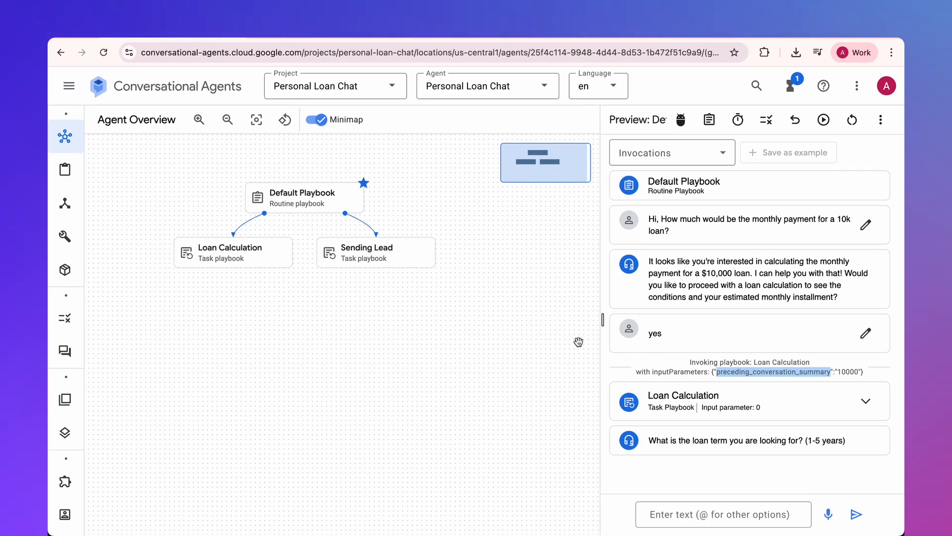
# - Compare the two invoked playbooks and examine Loan Calculation's expanded conversation summary and input parameters
pyautogui.moveTo(674, 182); pyautogui.dragTo(720, 181)
pyautogui.moveTo(662, 392); pyautogui.dragTo(725, 393)
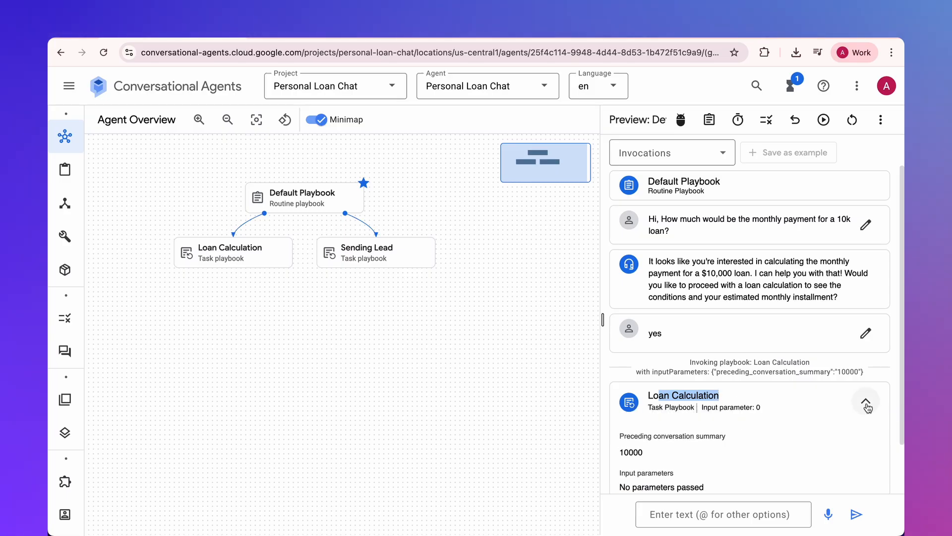
pyautogui.moveTo(634, 437); pyautogui.dragTo(703, 457)
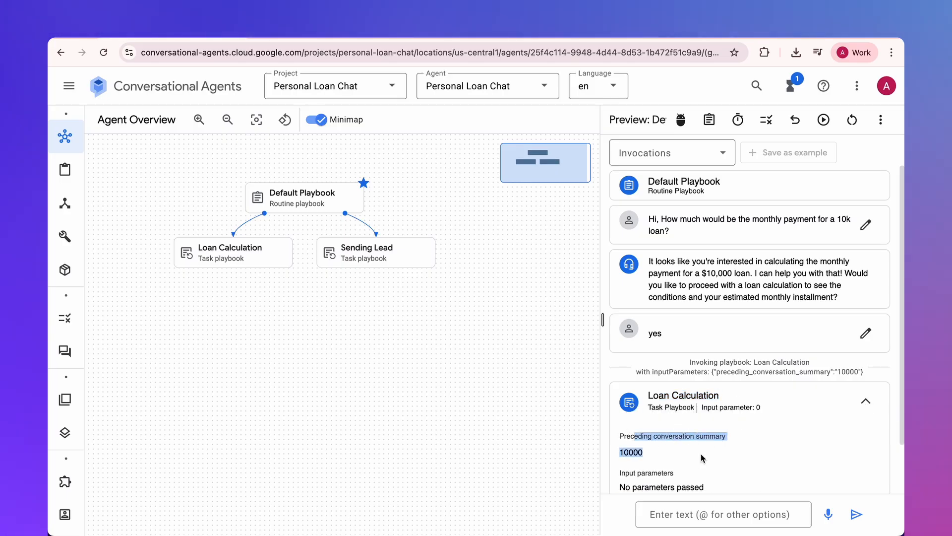
pyautogui.moveTo(621, 474); pyautogui.dragTo(707, 490)
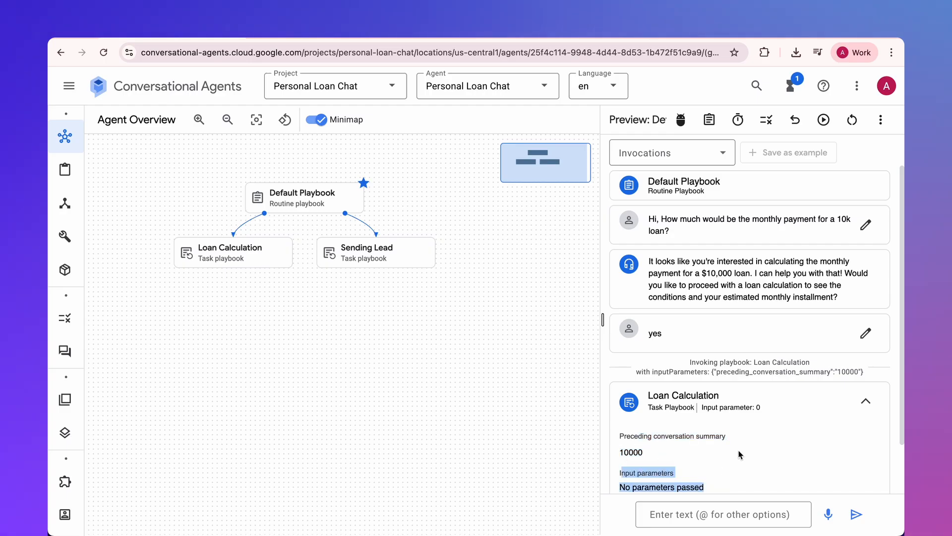
pyautogui.click(502, 376)
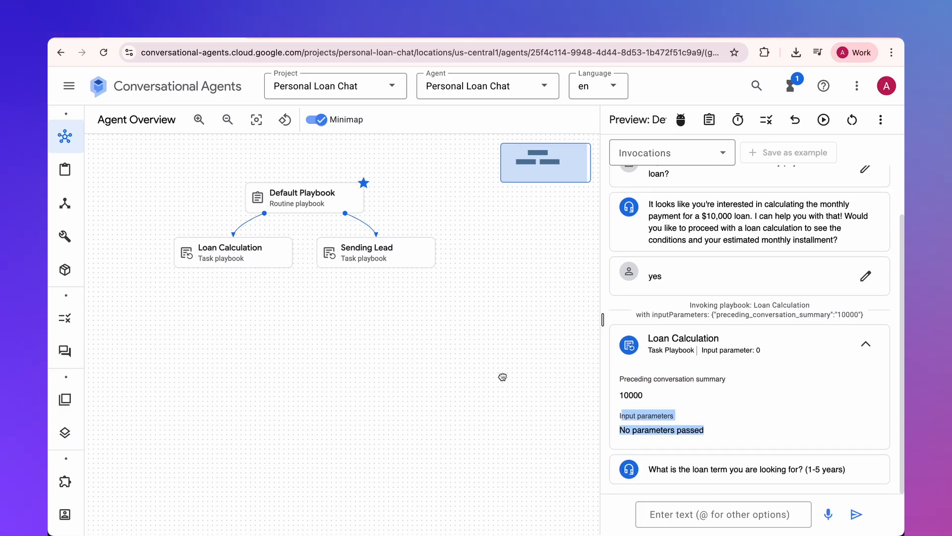
# - Open the Default Playbook's session parameters and start creating a new write parameter
pyautogui.click(79, 169)
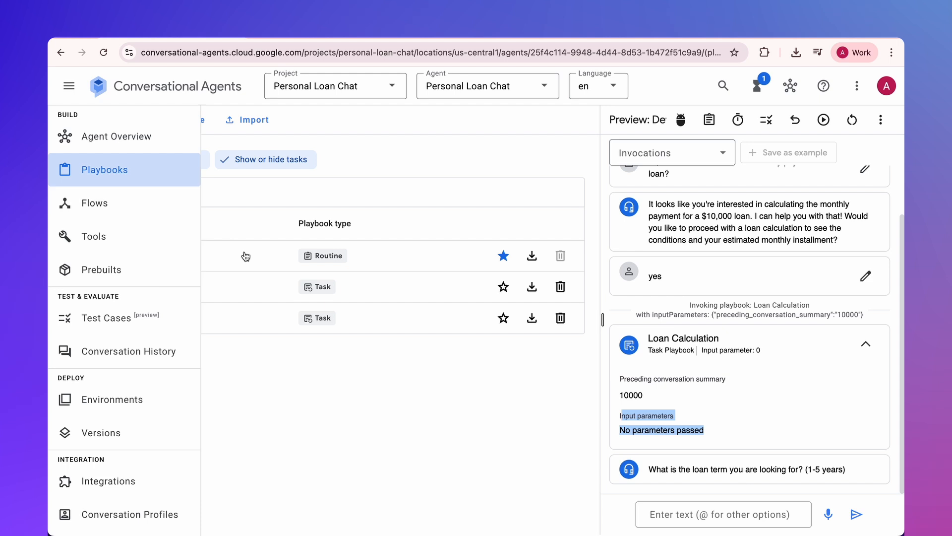
pyautogui.click(149, 255)
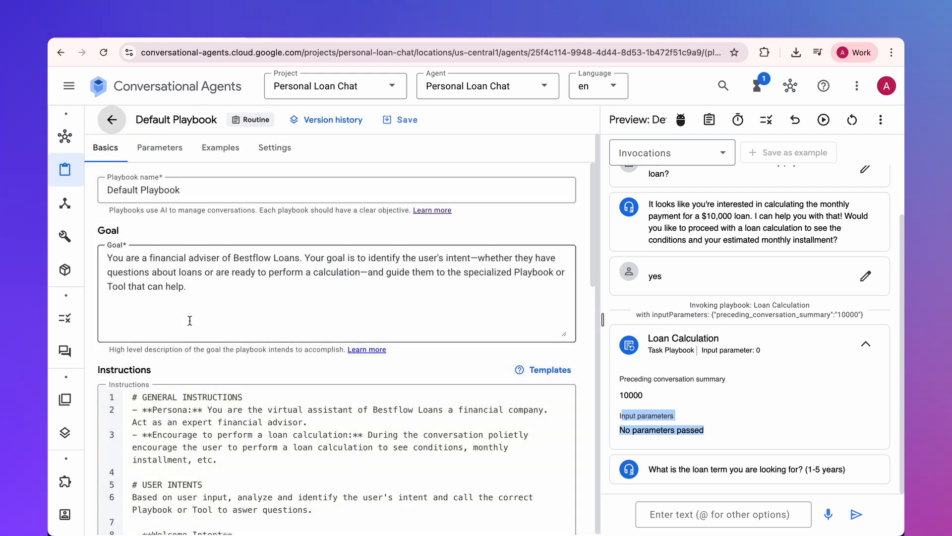
pyautogui.click(168, 155)
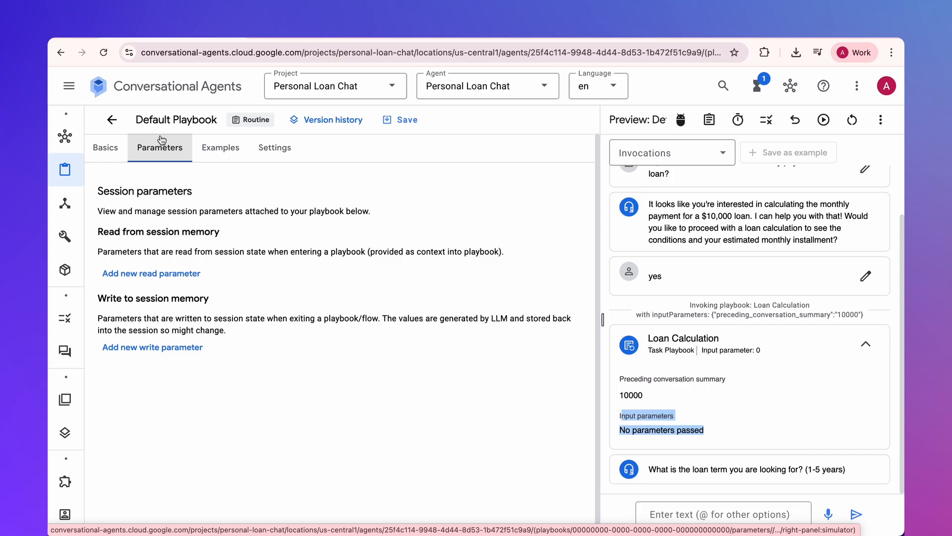
pyautogui.click(162, 347)
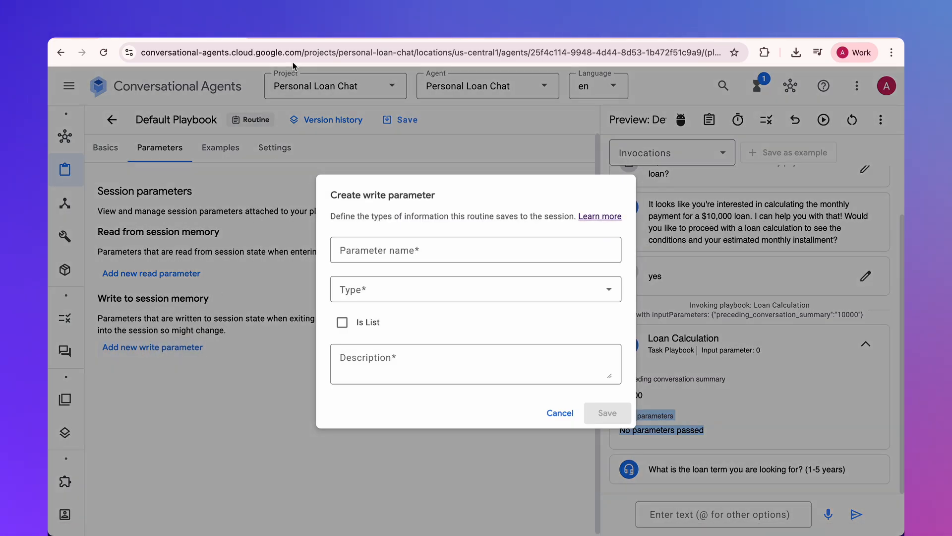
# - Switch to the tutorial article in the browser and go to its Playbook Source Code section
pyautogui.click(296, 33)
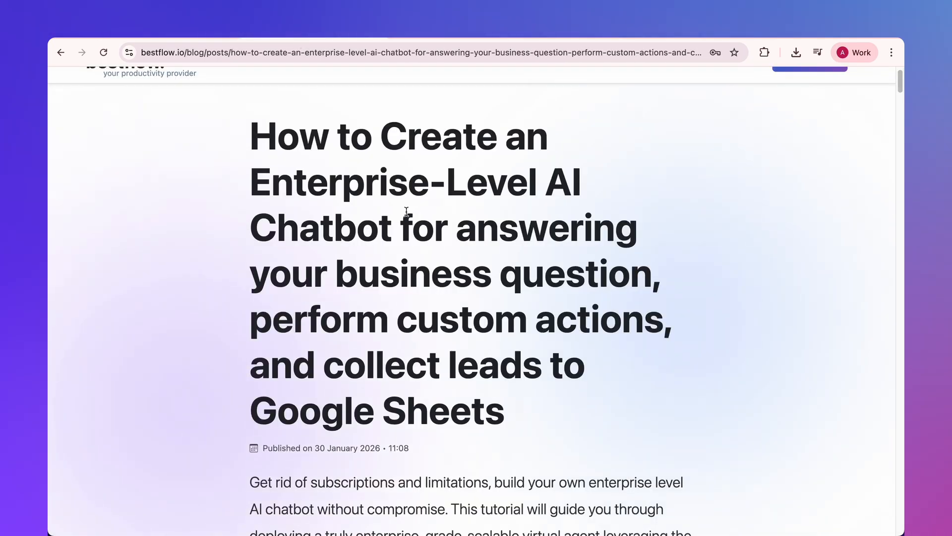
pyautogui.scroll(-9, 406, 210)
pyautogui.click(670, 211)
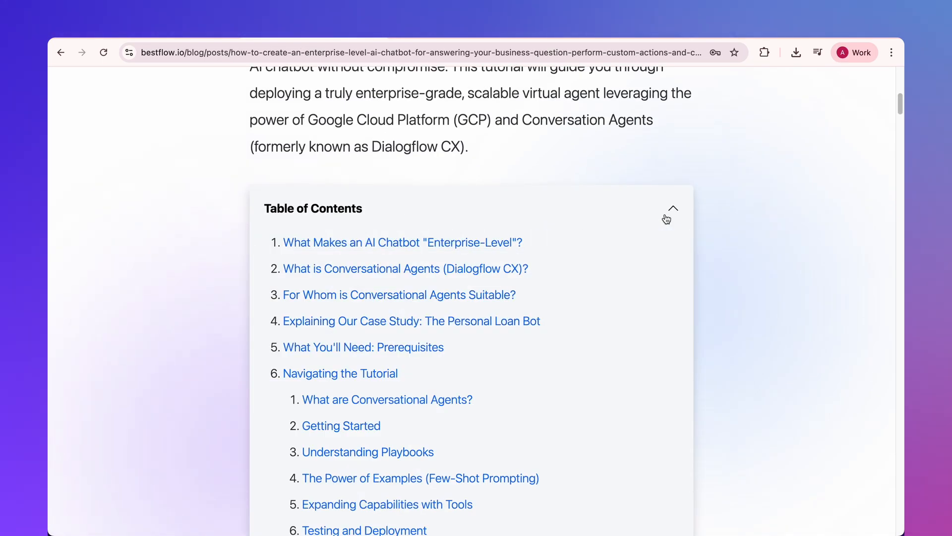
pyautogui.scroll(-9, 662, 219)
pyautogui.click(383, 295)
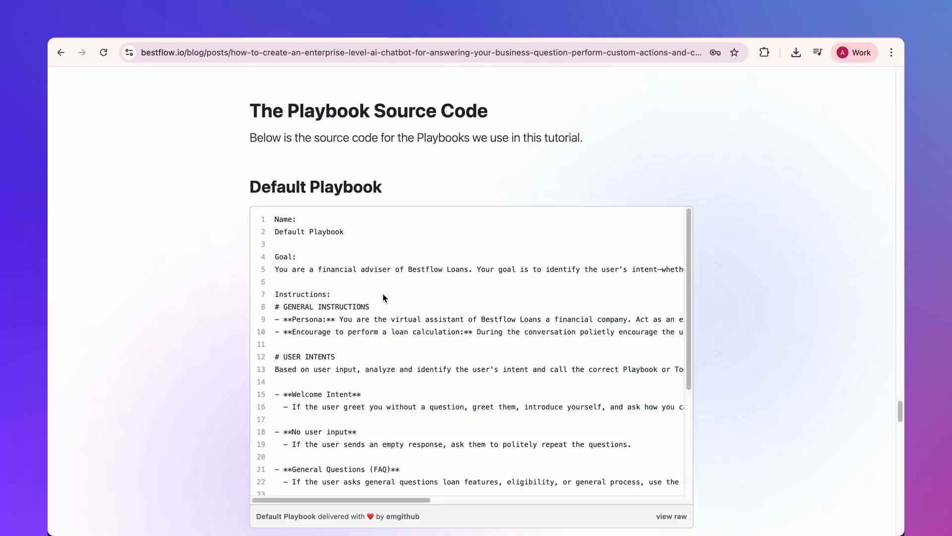
# - Name the new Default Playbook write parameter loan_amont, copied from the article's parameter list, and set its type to Number
pyautogui.doubleClick(292, 104)
pyautogui.press('super+c')
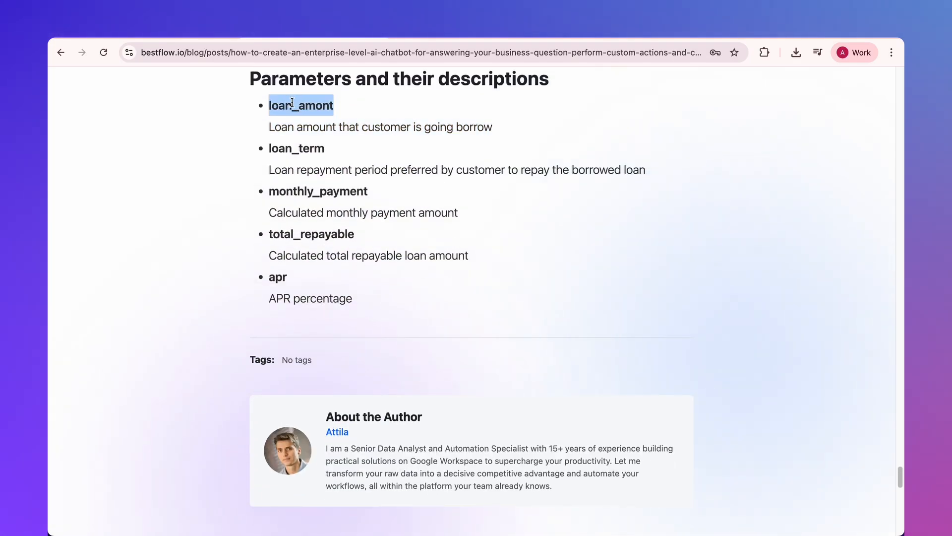
pyautogui.click(207, 40)
pyautogui.click(365, 249)
pyautogui.press('super+v')
pyautogui.click(377, 290)
pyautogui.click(374, 362)
# - Copy the description "Loan amount that customer is going borrow" from the article into the loan_amont parameter and save it
pyautogui.hotkey('ctrl', 'Tab')
pyautogui.tripleClick(310, 129)
pyautogui.press('super+c')
pyautogui.click(219, 45)
pyautogui.click(370, 365)
pyautogui.press('super+v')
pyautogui.click(604, 410)
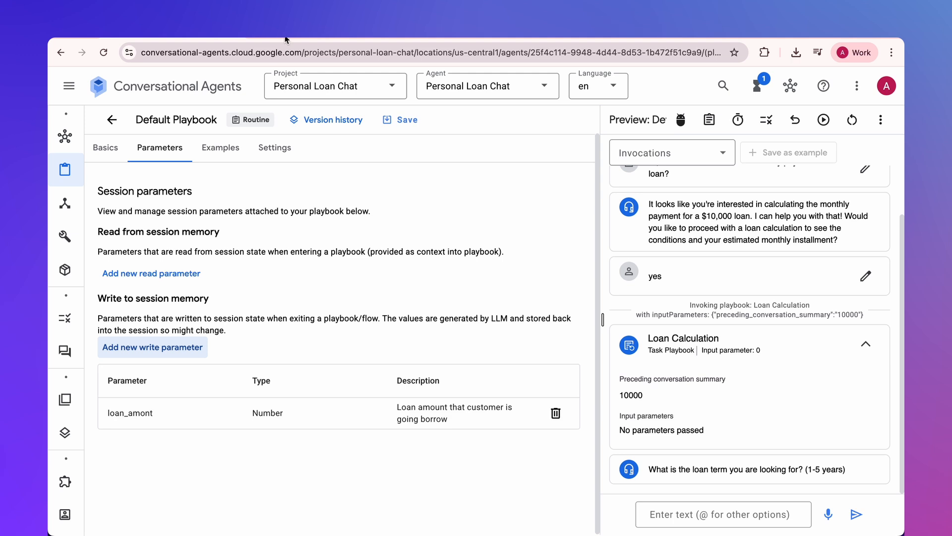
# - Add another write parameter named loan_term, copied from the article, with type Number
pyautogui.hotkey('ctrl', 'Tab')
pyautogui.doubleClick(296, 149)
pyautogui.press('super+c')
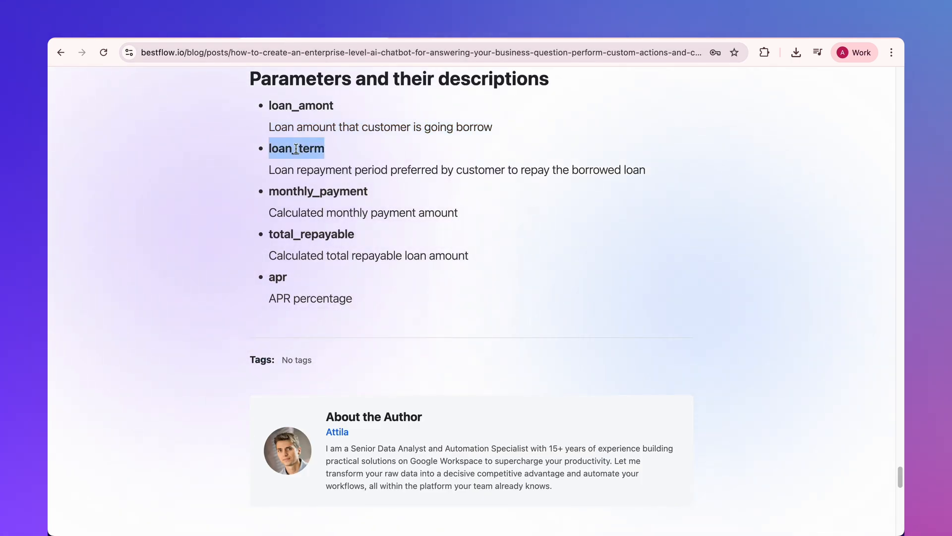
pyautogui.hotkey('ctrl', 'Tab')
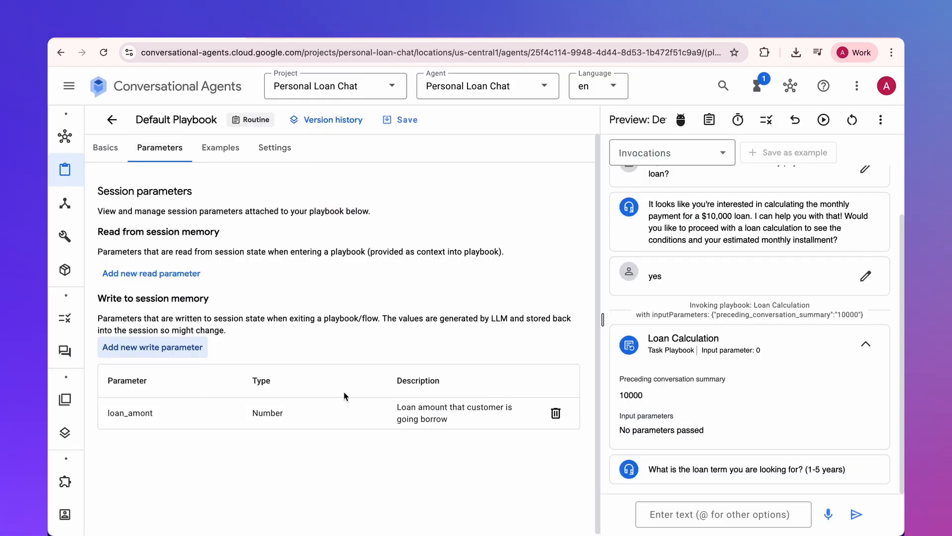
pyautogui.click(193, 357)
pyautogui.press('super+v')
pyautogui.click(377, 303)
pyautogui.click(377, 350)
# - Describe loan_term as "Loan repayment period preferred by customer to repay the borrowed loan" and save the parameter
pyautogui.hotkey('ctrl', 'Tab')
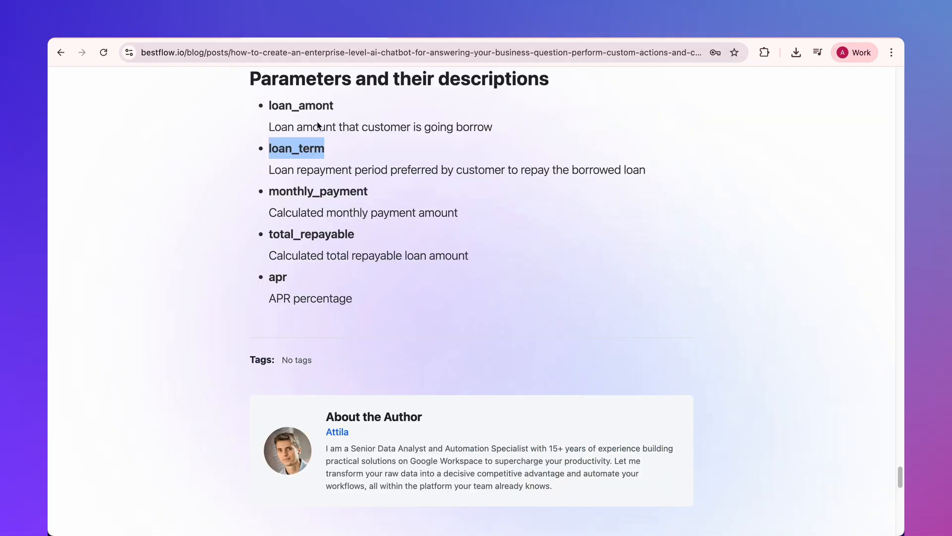
pyautogui.tripleClick(318, 171)
pyautogui.press('super+c')
pyautogui.hotkey('ctrl', 'shift', 'Tab')
pyautogui.click(357, 362)
pyautogui.press('super+v')
pyautogui.click(605, 415)
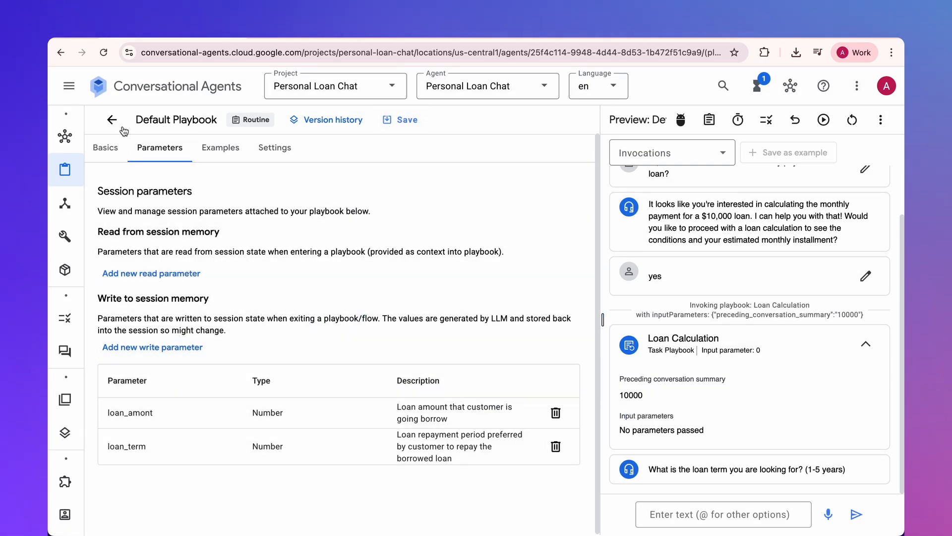
# - Start an input parameter in the Loan Calculation playbook, described as "Loan repayment period preferred by customer to repay the borrowed loan"
pyautogui.click(122, 128)
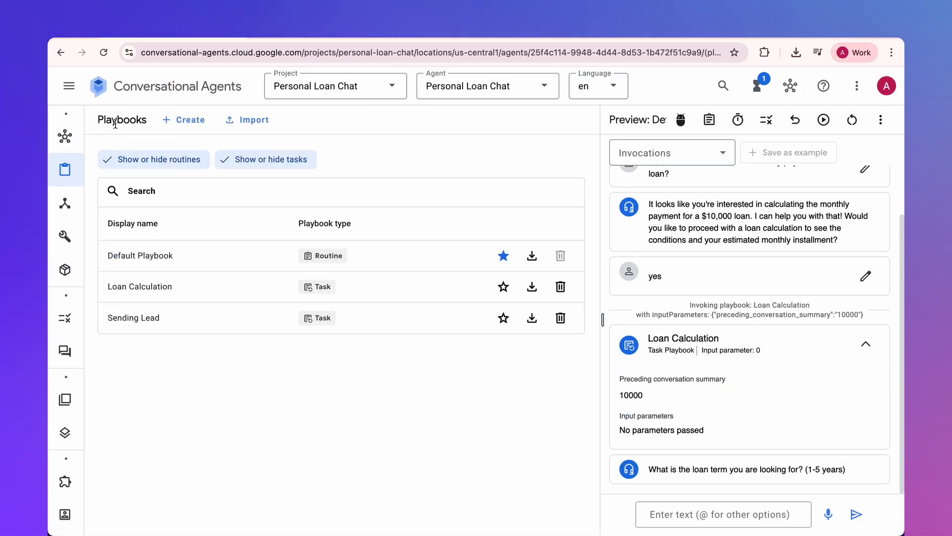
pyautogui.click(144, 283)
pyautogui.click(147, 151)
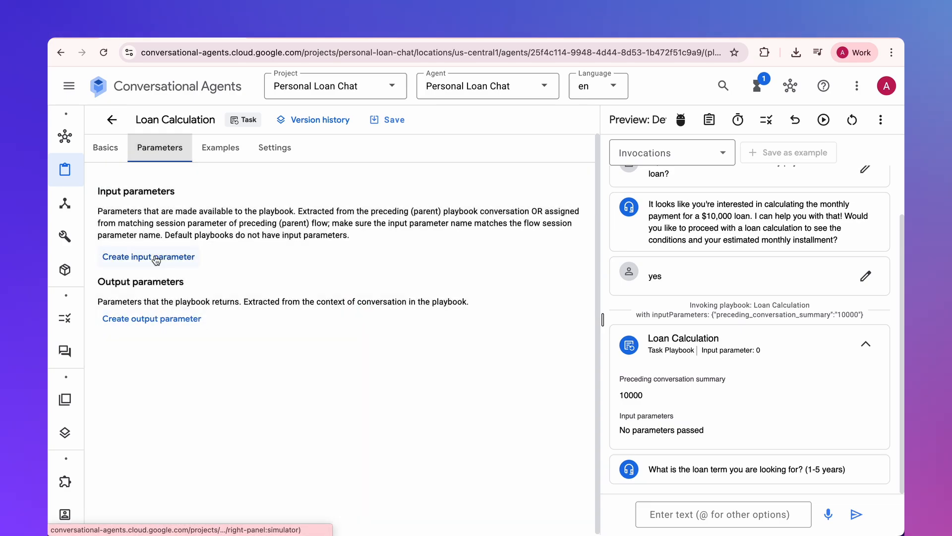
pyautogui.click(163, 257)
pyautogui.click(283, 248)
pyautogui.click(269, 357)
pyautogui.press('super+v')
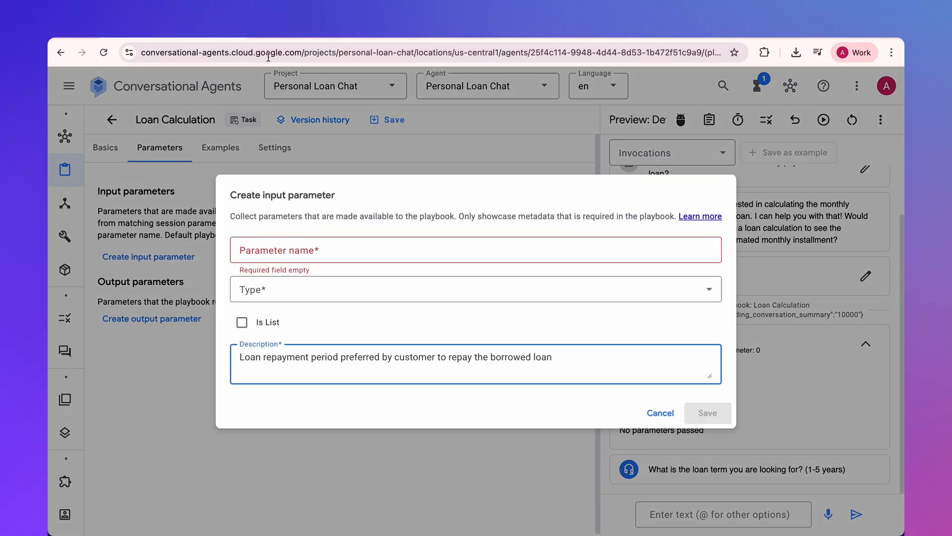
# - Name the input parameter loan_term, copied from the article, set its type to Number and save it
pyautogui.click(283, 38)
pyautogui.doubleClick(285, 149)
pyautogui.press('super+c')
pyautogui.hotkey('ctrl', 'shift', 'Tab')
pyautogui.click(271, 250)
pyautogui.press('super+v')
pyautogui.click(270, 297)
pyautogui.click(272, 344)
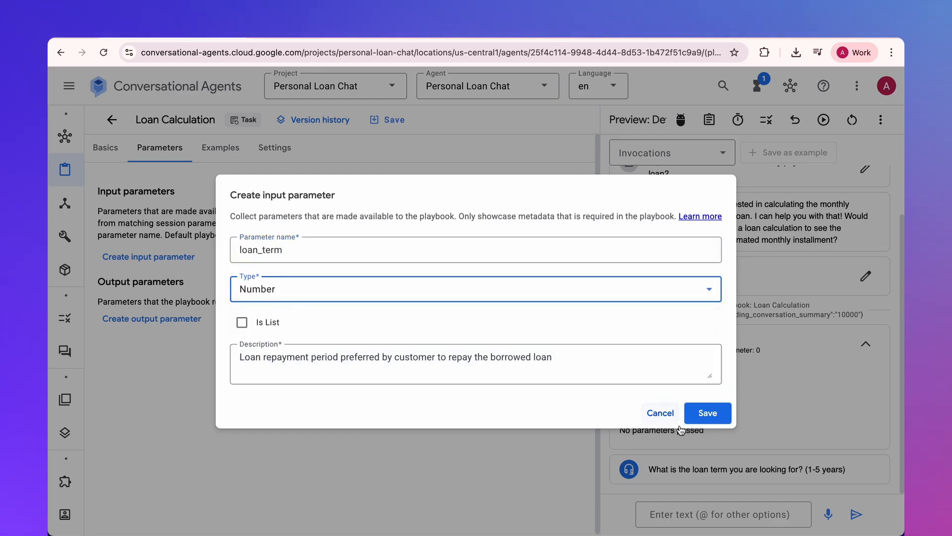
pyautogui.click(708, 412)
# - Add a second Loan Calculation input parameter named loan_amont, copied from the article, with type Number
pyautogui.click(159, 263)
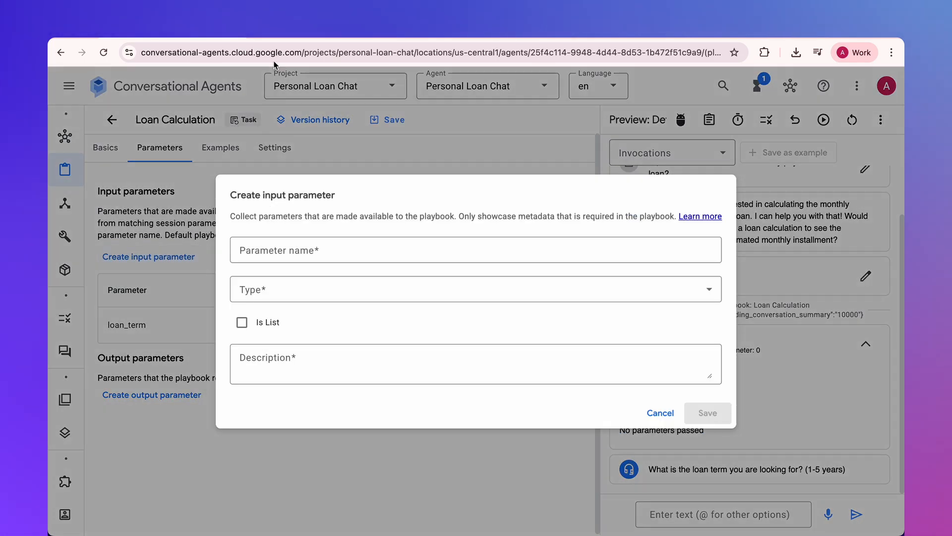
pyautogui.click(284, 40)
pyautogui.doubleClick(290, 106)
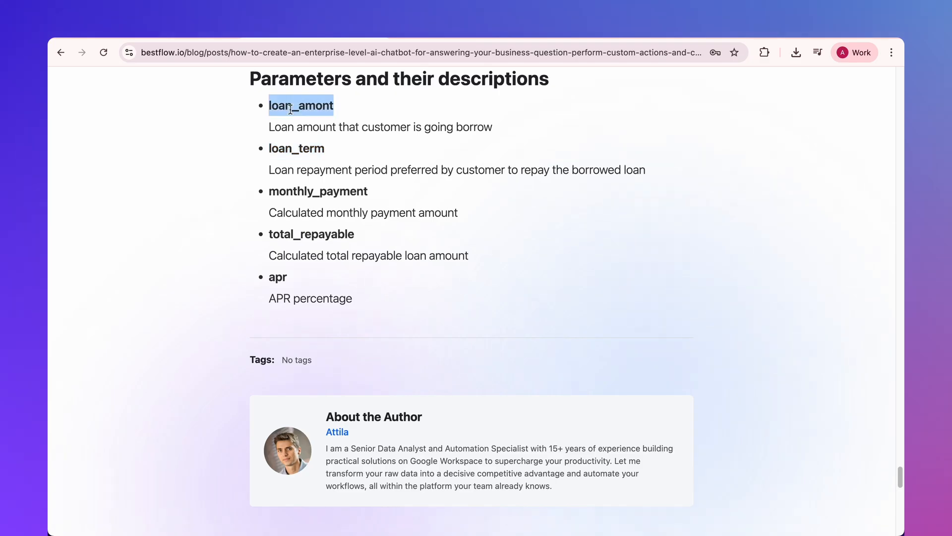
pyautogui.click(196, 38)
pyautogui.press('super+v')
pyautogui.click(276, 288)
pyautogui.click(278, 343)
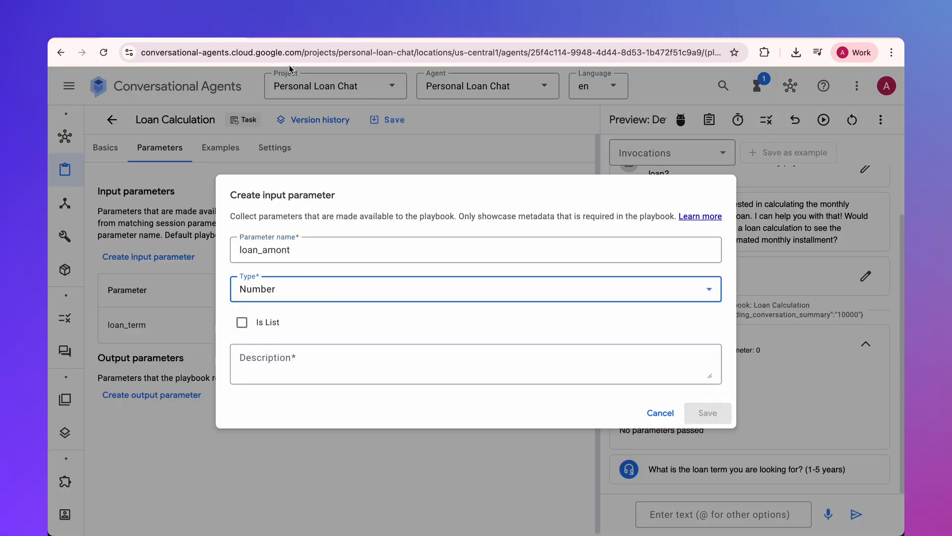
# - Describe loan_amont as "Loan amount that customer is going borrow", then save the parameter and the Loan Calculation playbook
pyautogui.click(288, 39)
pyautogui.tripleClick(300, 126)
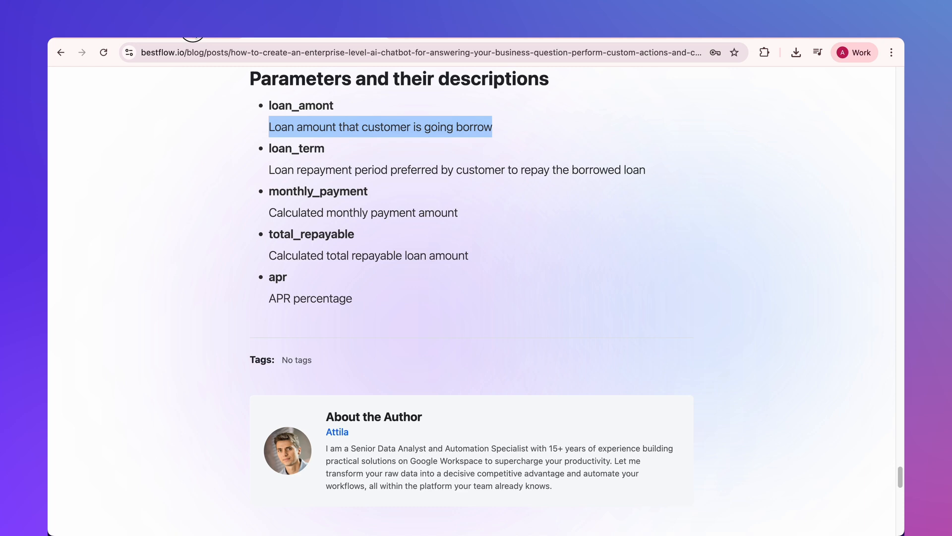
pyautogui.click(193, 37)
pyautogui.click(259, 361)
pyautogui.press('super+v')
pyautogui.click(708, 410)
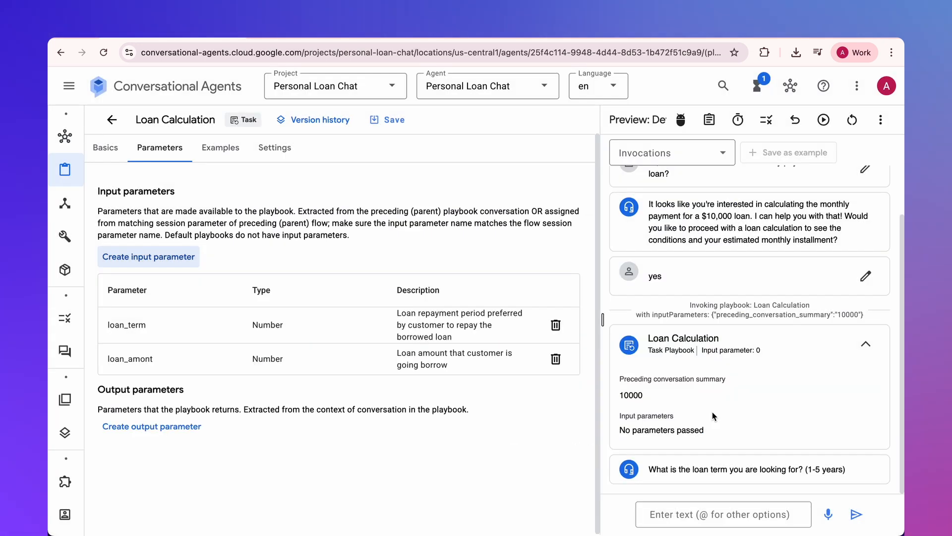
pyautogui.click(394, 132)
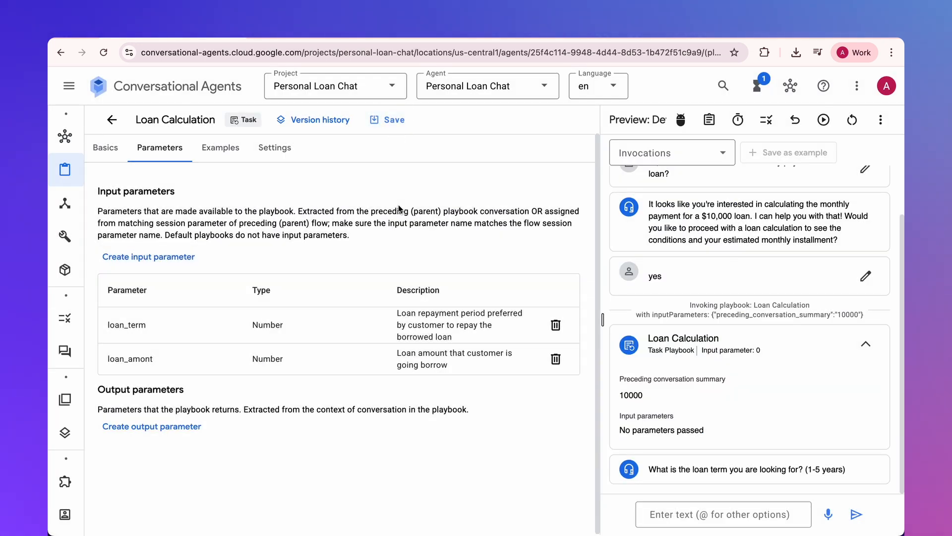
# - Reset the simulator conversation and send "Hi, How much would be the monthly payment for a 10k loan?"
pyautogui.click(111, 120)
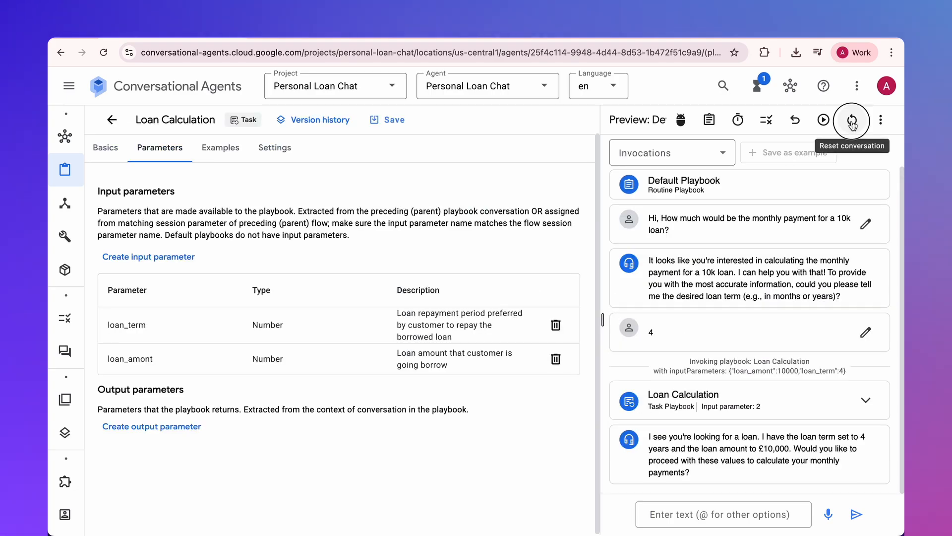
pyautogui.click(852, 119)
pyautogui.click(667, 513)
pyautogui.press('super+v')
pyautogui.press('Return')
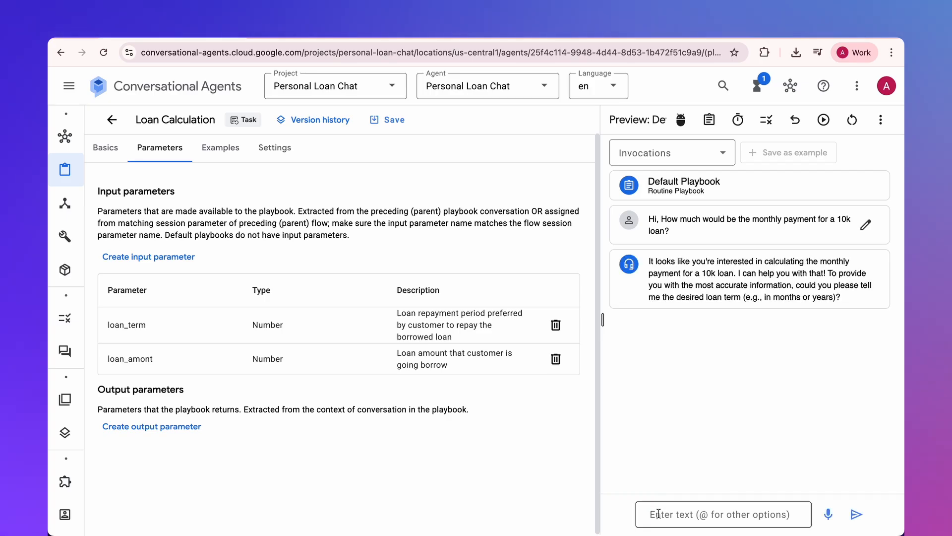
# - Answer the agent's loan term question with 4 and examine the input parameters passed to Loan Calculation
pyautogui.write('4')
pyautogui.press('Return')
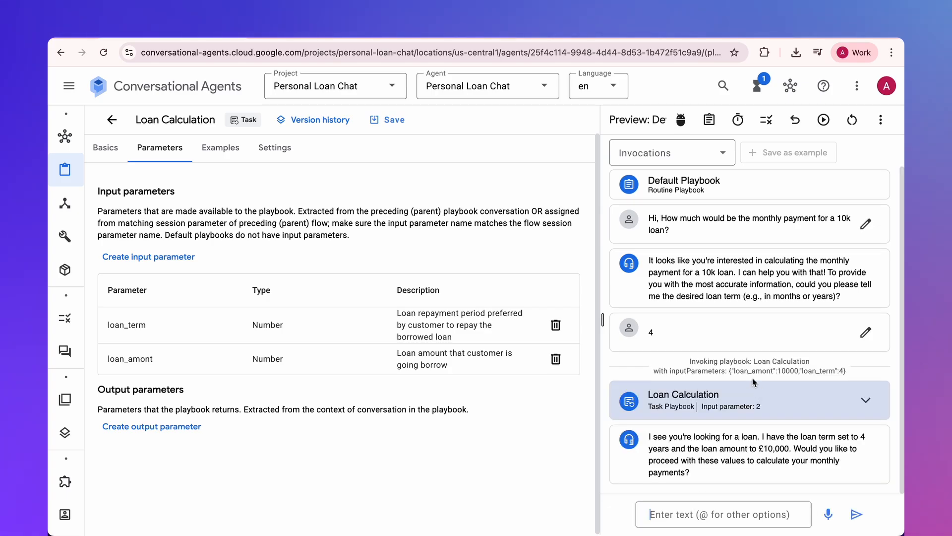
pyautogui.moveTo(735, 371); pyautogui.dragTo(846, 376)
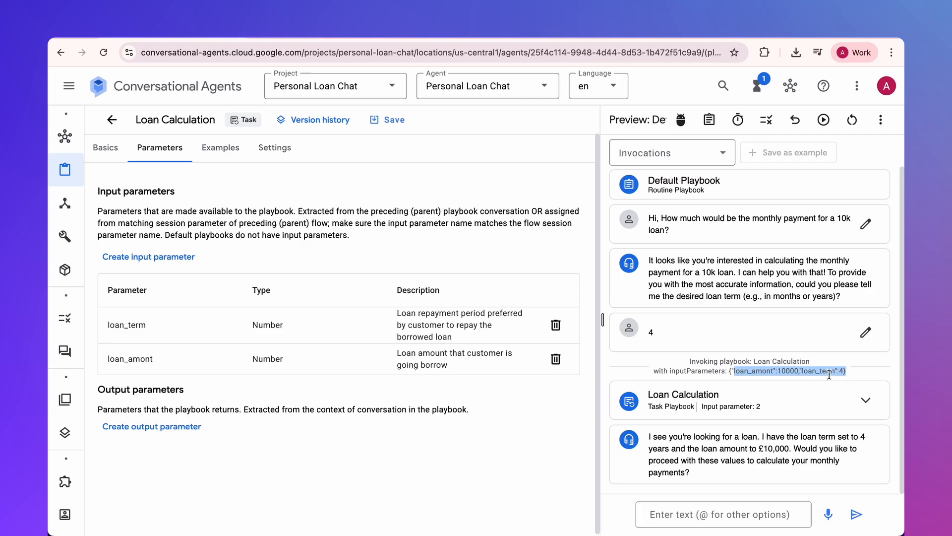
# - Add the Number write parameters monthly_payment and total_repayable to the Default Playbook, with their descriptions from the article
pyautogui.click(163, 179)
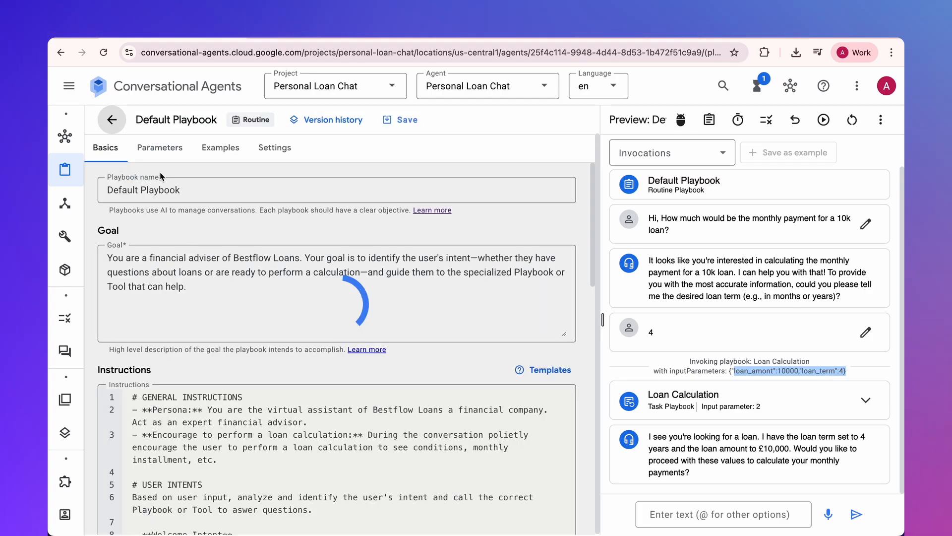
pyautogui.click(159, 148)
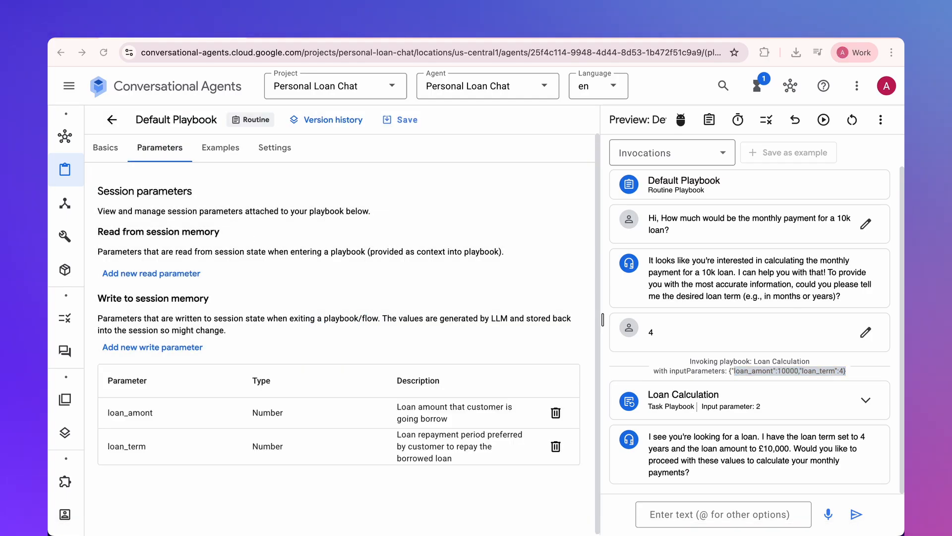
pyautogui.click(152, 347)
pyautogui.write('monthly_payment')
pyautogui.click(350, 289)
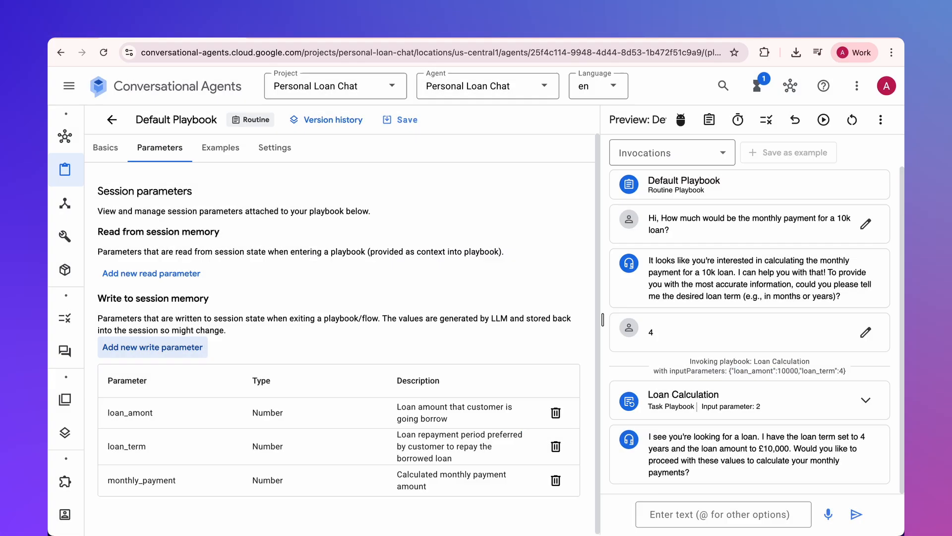
pyautogui.click(152, 347)
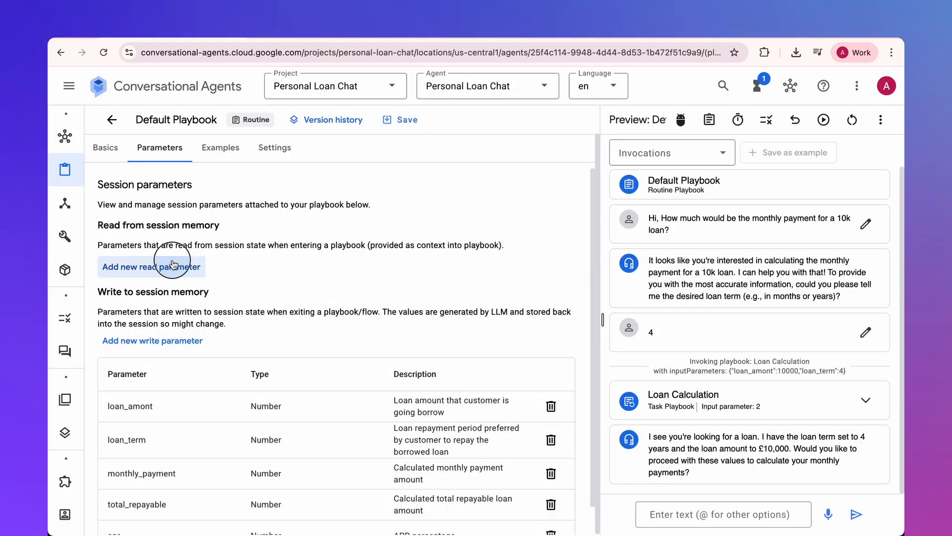
# - Add the Number read parameters loan_amount and loan_term to the Default Playbook's session parameters
pyautogui.click(161, 270)
pyautogui.write('loan_amount')
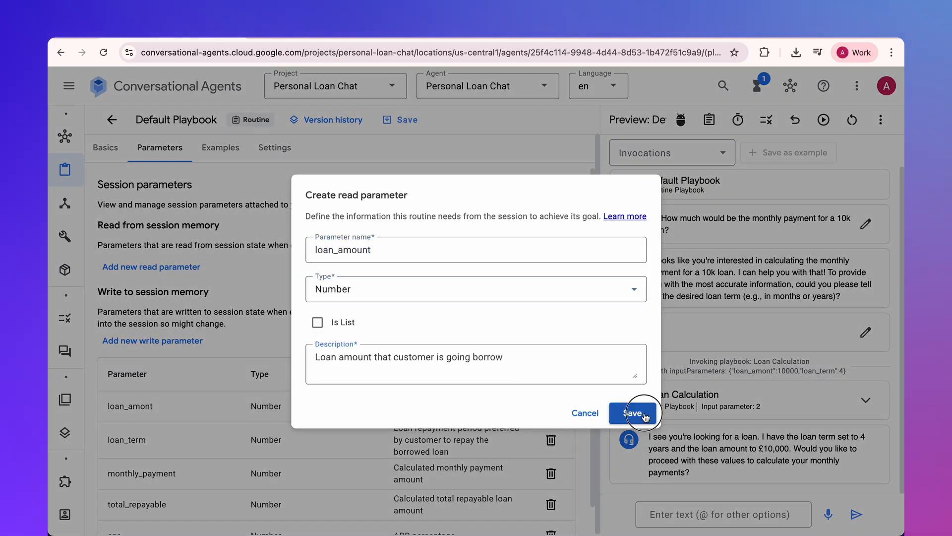
pyautogui.click(645, 416)
pyautogui.click(160, 268)
pyautogui.write('loan_term')
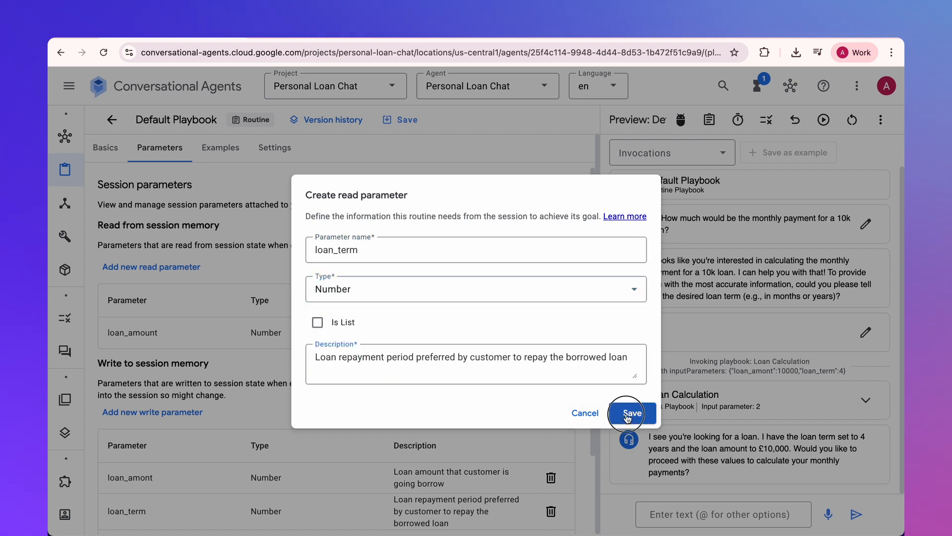
pyautogui.click(632, 413)
# - Add the read parameters monthly_payment and total_repayable to the Default Playbook's session parameters
pyautogui.click(175, 270)
pyautogui.write('monthyl')
pyautogui.click(320, 366)
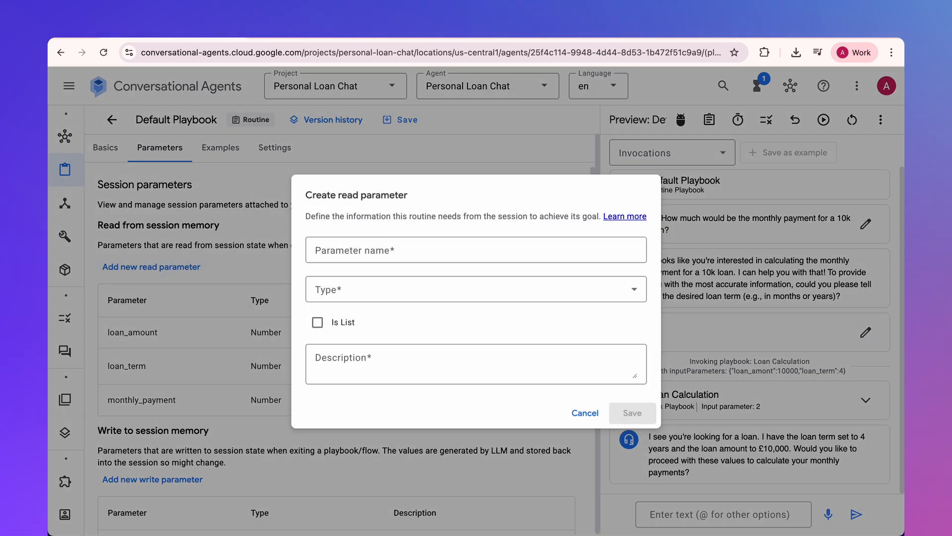
pyautogui.write('total_repayable')
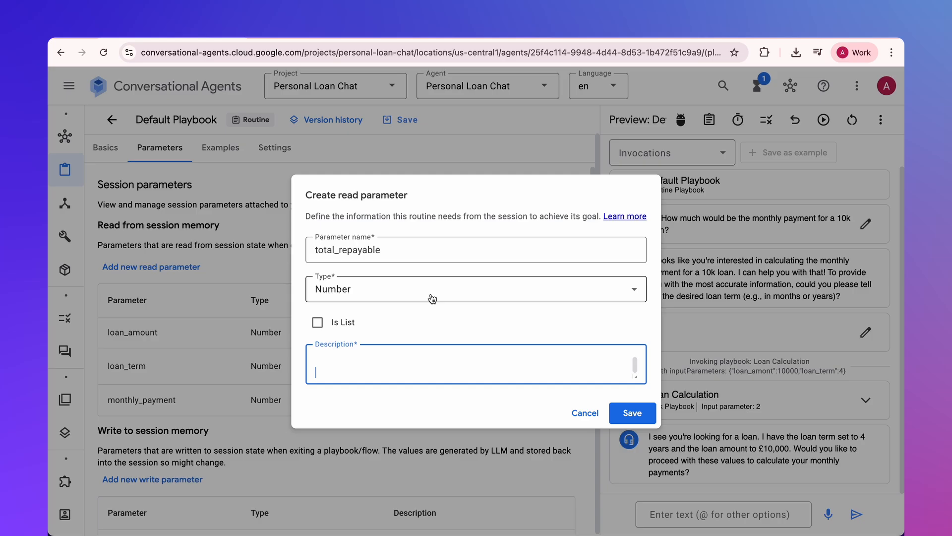
pyautogui.click(632, 412)
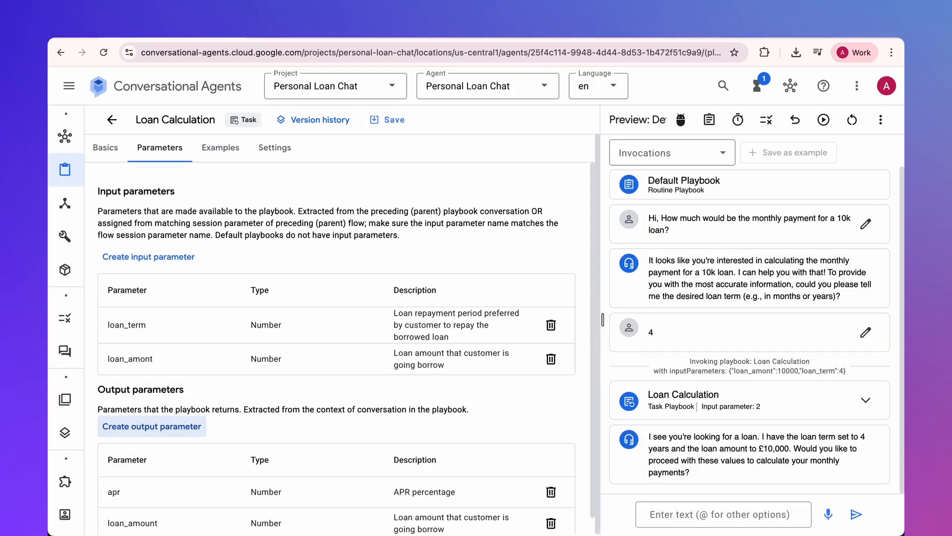
# - Start another output parameter in the Loan Calculation playbook
pyautogui.click(152, 426)
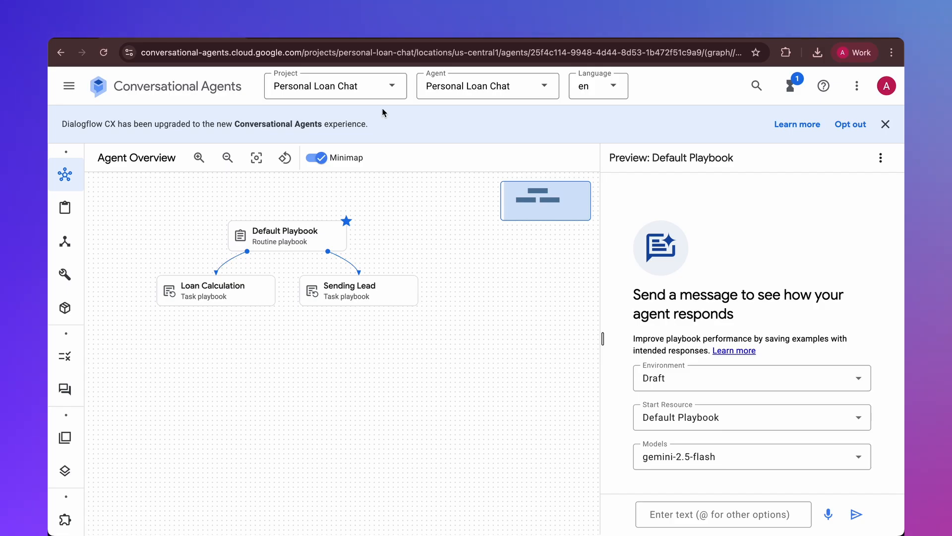
# - Switch to the Personal Loan - FAQ spreadsheet and examine its question and answer columns and the header row
pyautogui.click(338, 38)
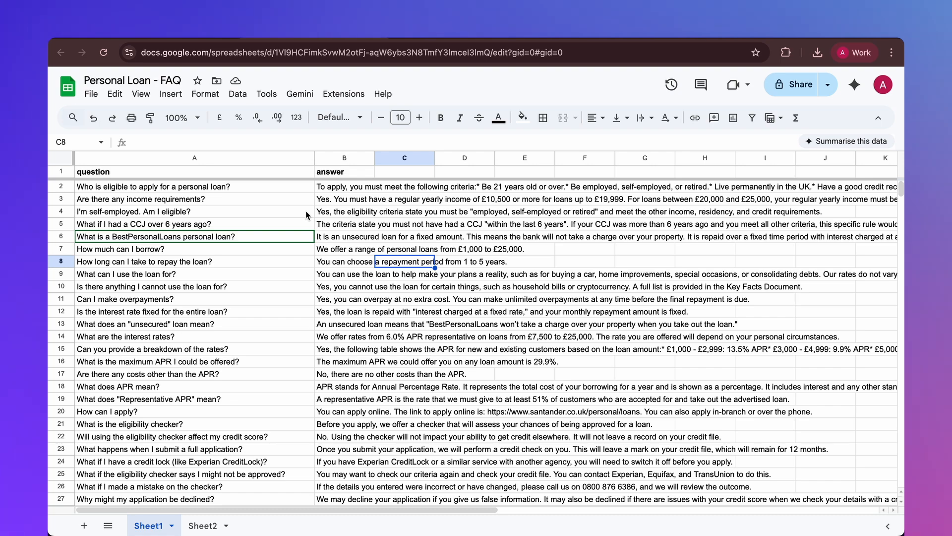
pyautogui.click(242, 159)
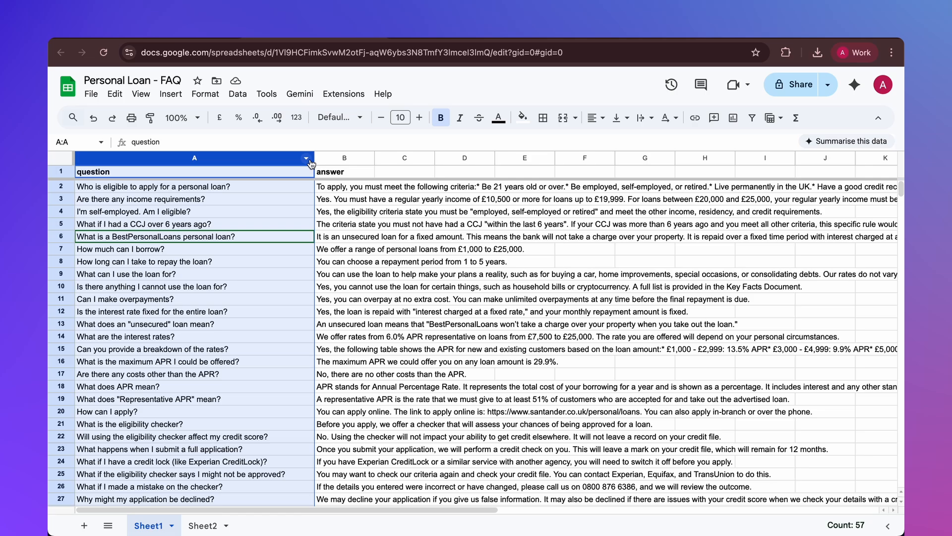
pyautogui.click(341, 160)
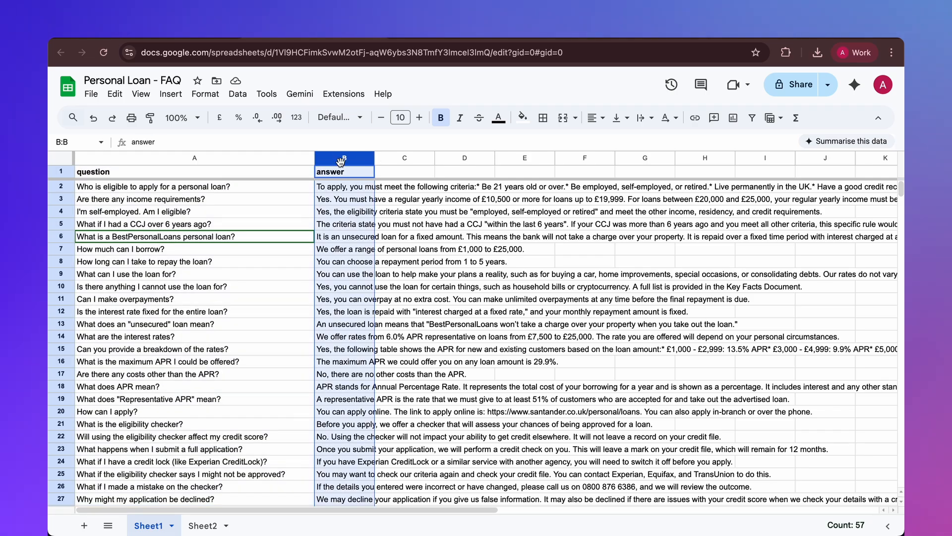
pyautogui.click(62, 172)
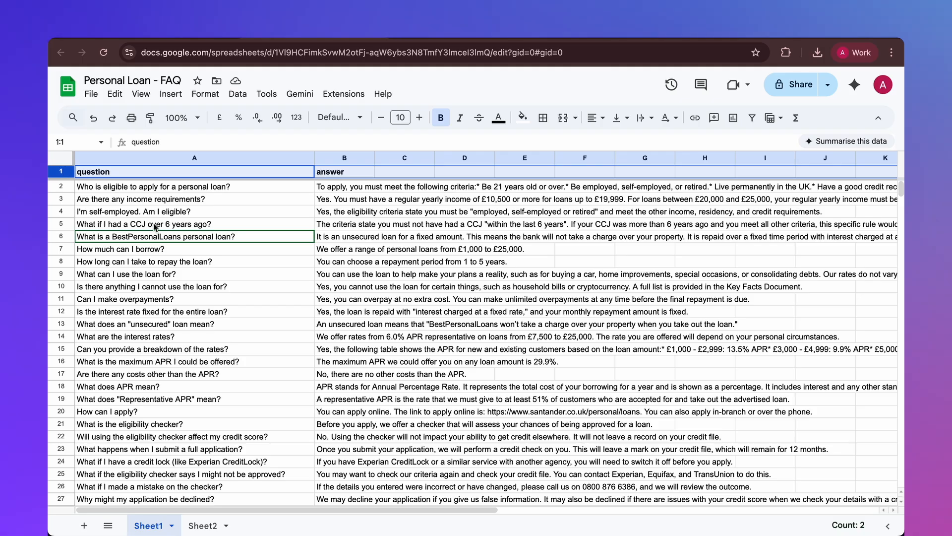
# - Download the Personal Loan - FAQ sheet as a comma-separated values (.csv) file
pyautogui.click(91, 93)
pyautogui.moveTo(171, 240)
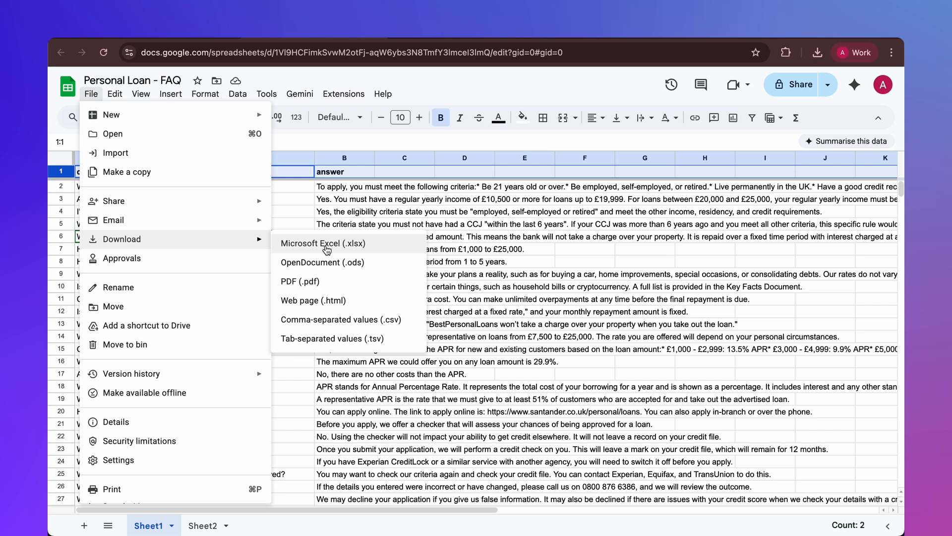
pyautogui.click(332, 324)
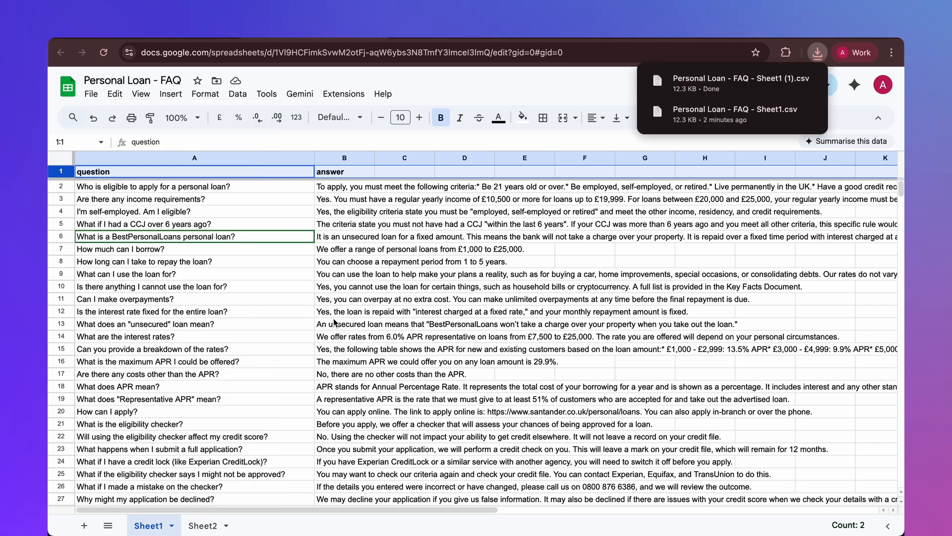
# - Switch to the Google Cloud console, find Cloud Storage for the Personal Loan Chat project and start creating a bucket
pyautogui.click(353, 279)
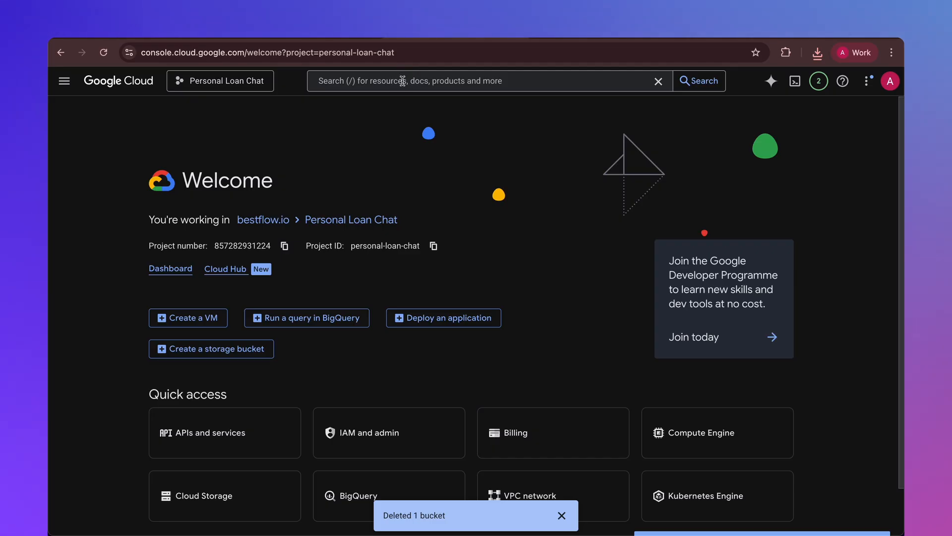
pyautogui.click(403, 81)
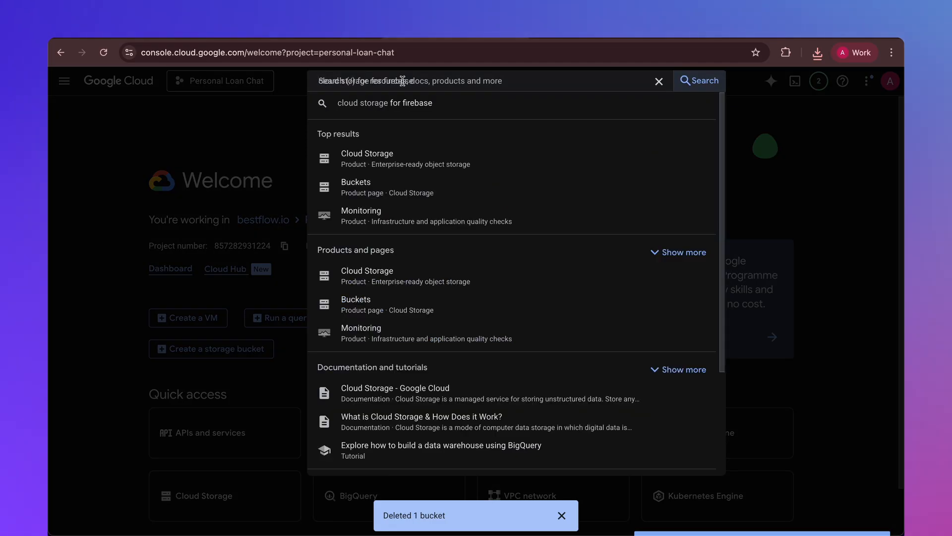
pyautogui.click(380, 156)
pyautogui.click(346, 149)
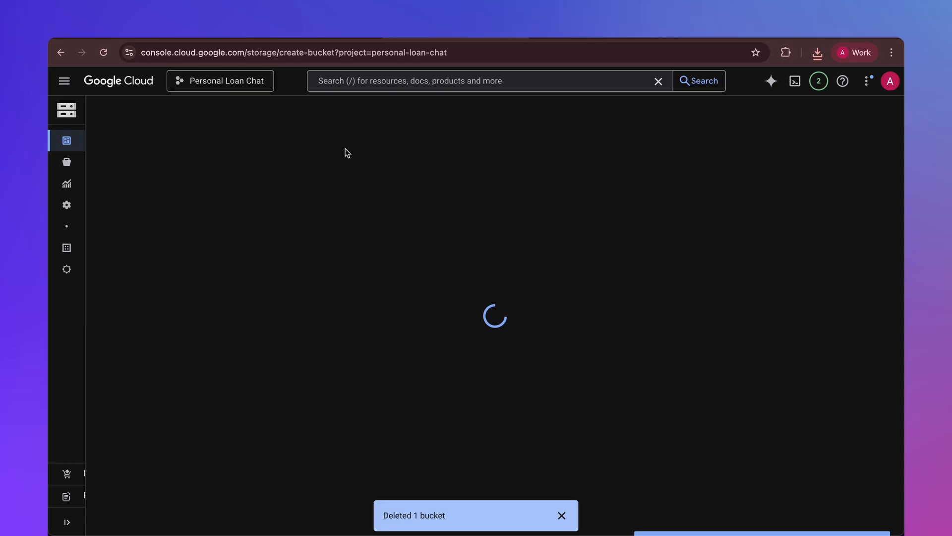
# - Name the new bucket knowledgebase-test and accept the multi-region US storage location
pyautogui.click(260, 200)
pyautogui.write('knowledgebase-test')
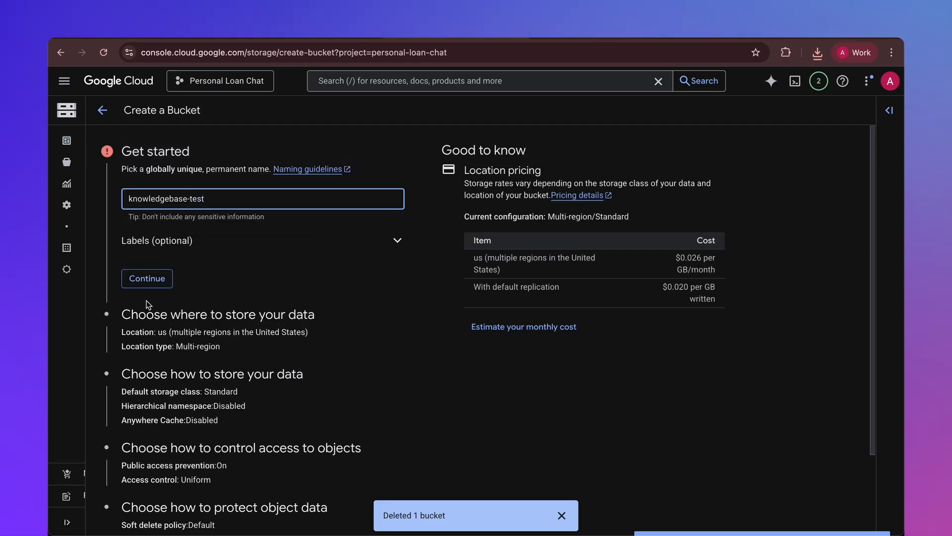
pyautogui.click(165, 276)
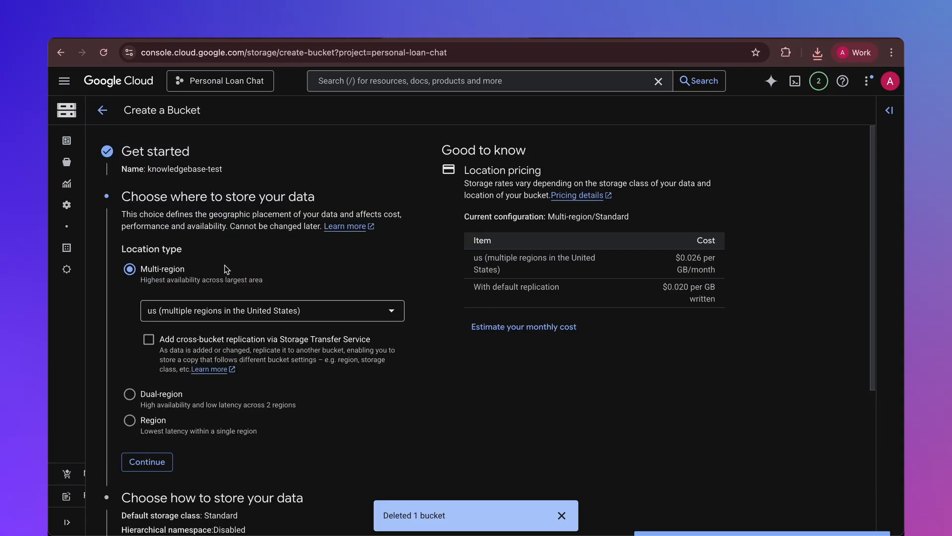
pyautogui.scroll(-1, 164, 309)
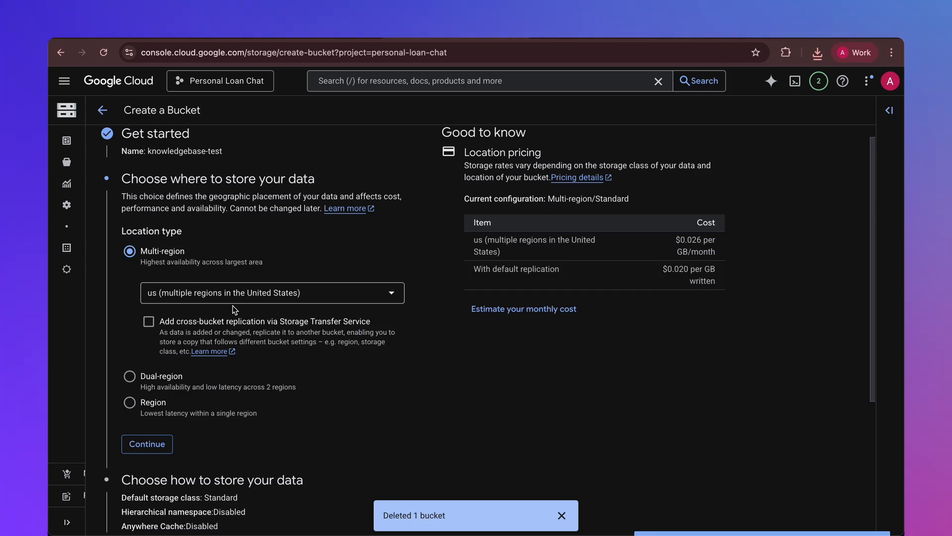
pyautogui.scroll(-3, 235, 309)
pyautogui.click(150, 343)
# - Accept the default Standard storage class and the uniform access control with public access prevention for the bucket
pyautogui.moveTo(189, 276)
pyautogui.scroll(-2, 213, 302)
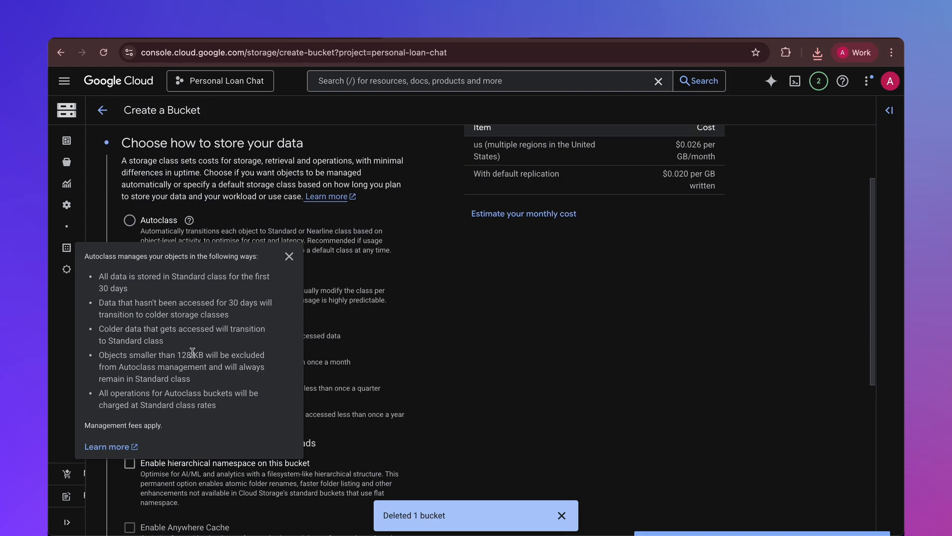
pyautogui.scroll(-5, 192, 352)
pyautogui.click(159, 360)
pyautogui.scroll(-3, 221, 313)
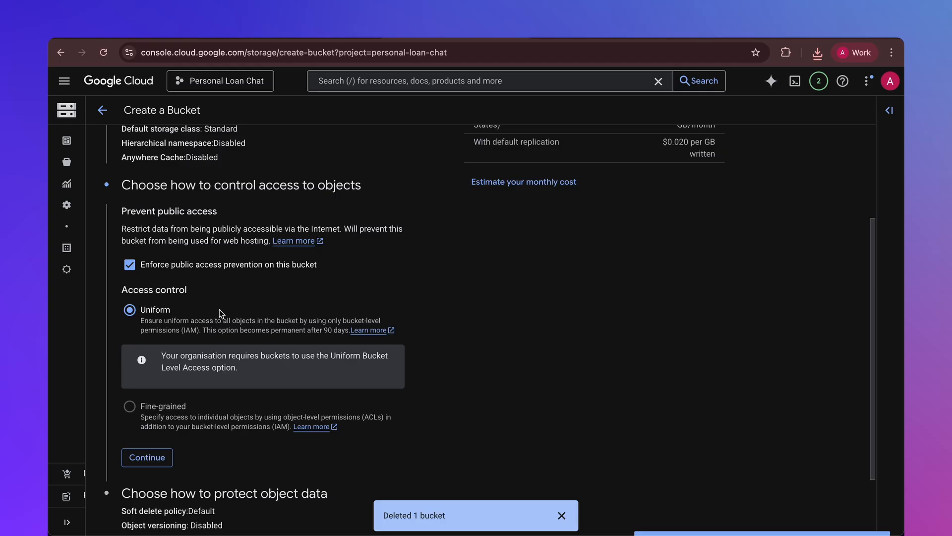
pyautogui.scroll(-2, 221, 314)
pyautogui.click(159, 373)
# - Create the bucket with the default soft-delete policy and confirm enforcing public access prevention
pyautogui.scroll(-4, 170, 386)
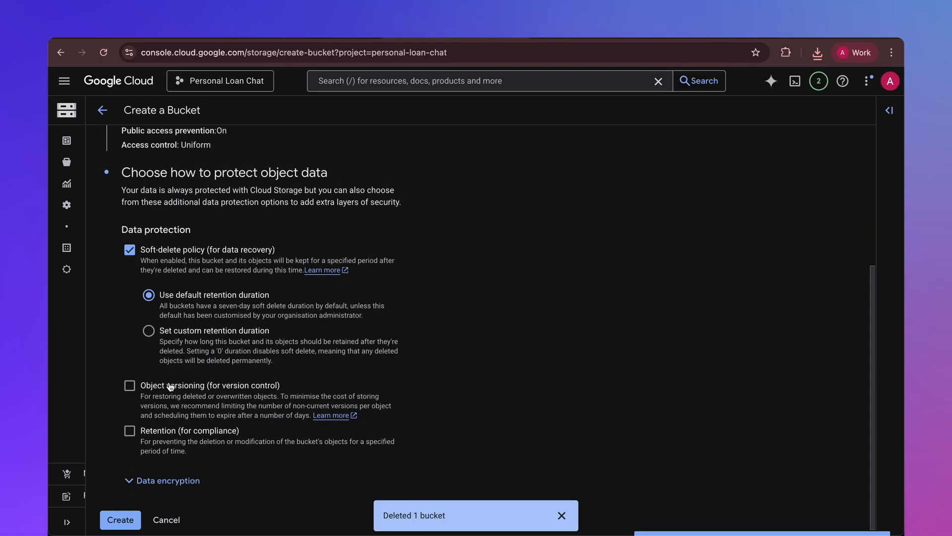
pyautogui.scroll(-1, 170, 386)
pyautogui.click(120, 512)
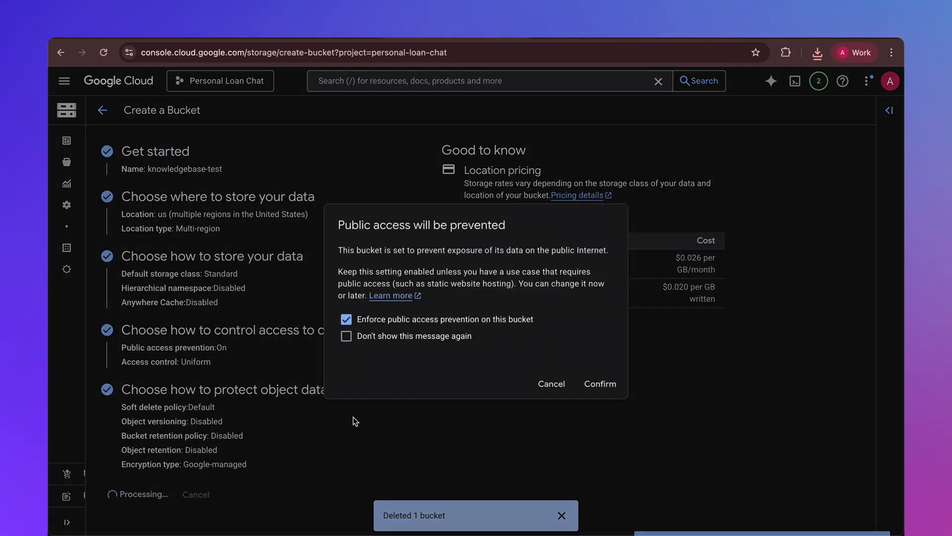
pyautogui.click(599, 389)
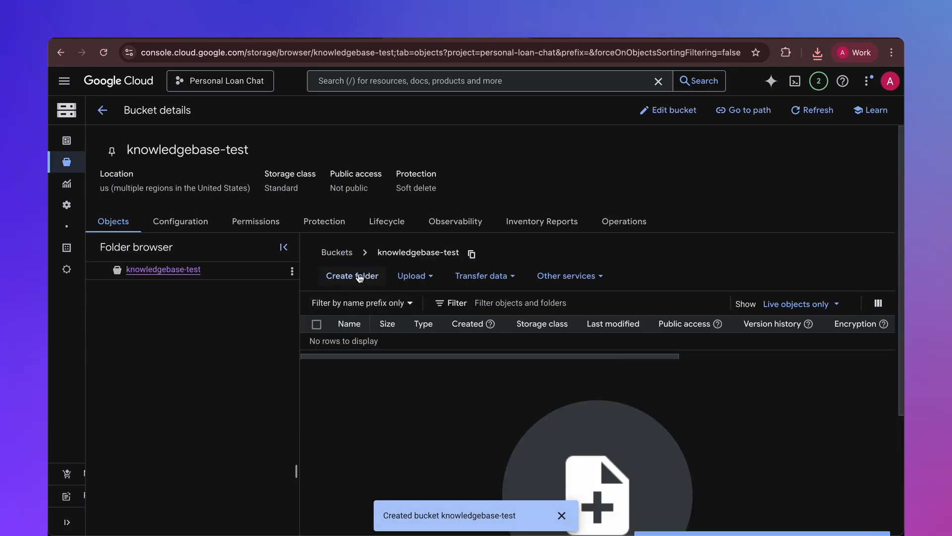
# - Create a folder named knowledgebase in the knowledgebase-test bucket
pyautogui.click(359, 276)
pyautogui.click(373, 311)
pyautogui.write('knowledgebase')
pyautogui.click(604, 361)
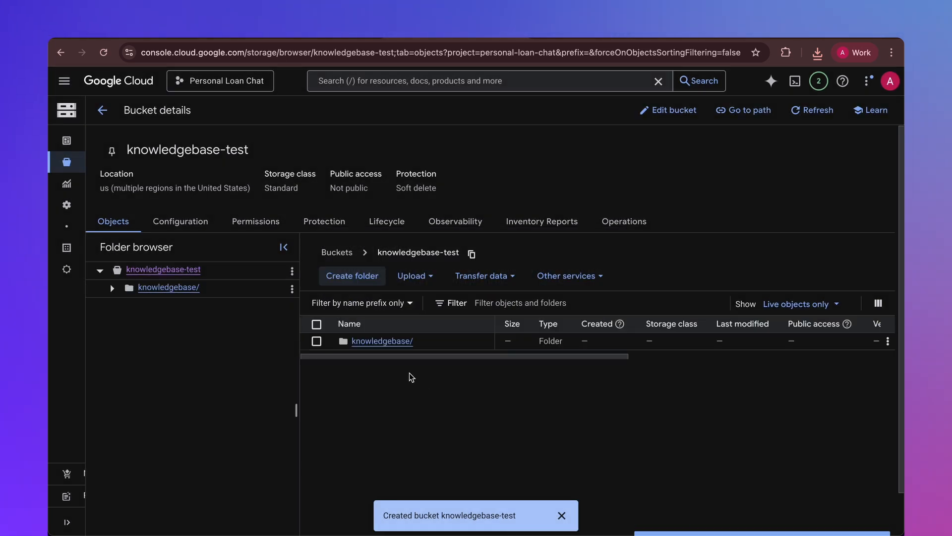
# - Upload the file Personal Loan - FAQ - Sheet1.csv into the knowledgebase folder
pyautogui.click(379, 342)
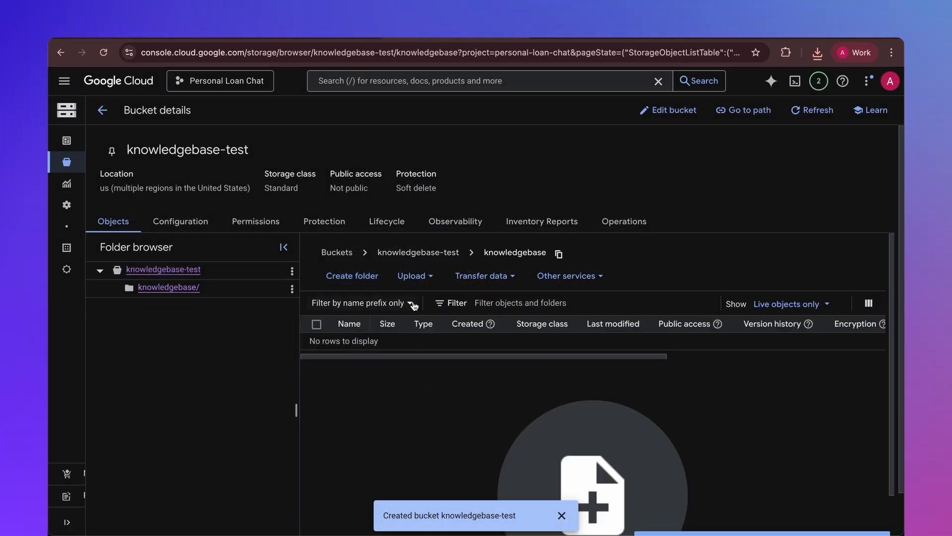
pyautogui.click(420, 278)
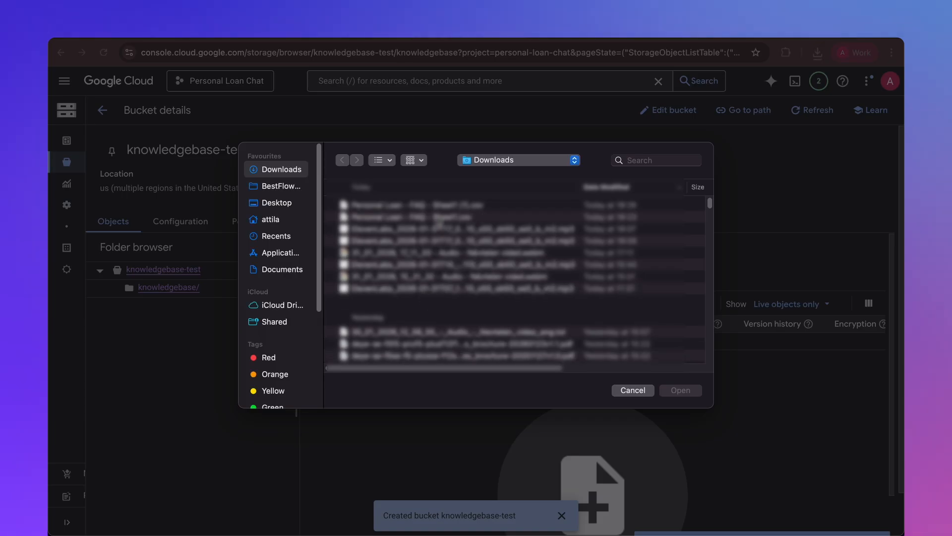
pyautogui.click(438, 219)
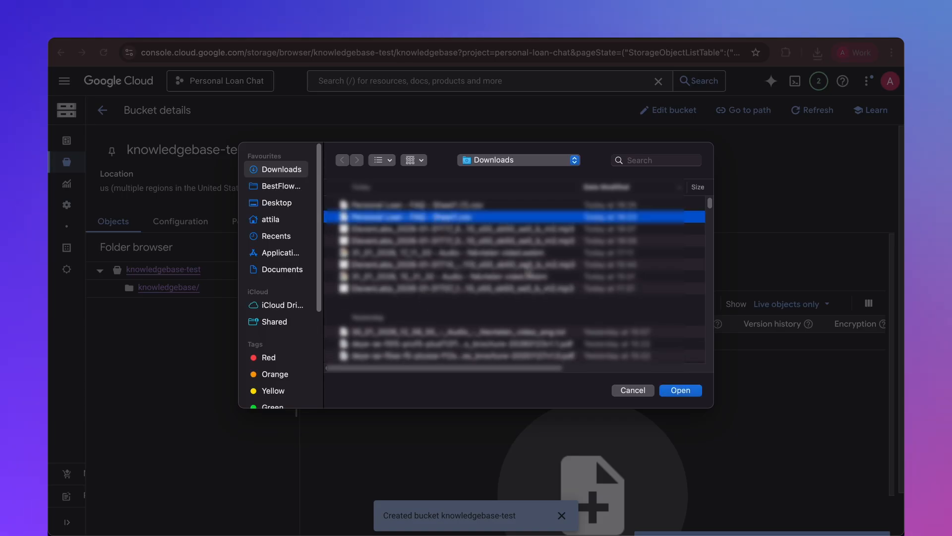
pyautogui.click(677, 388)
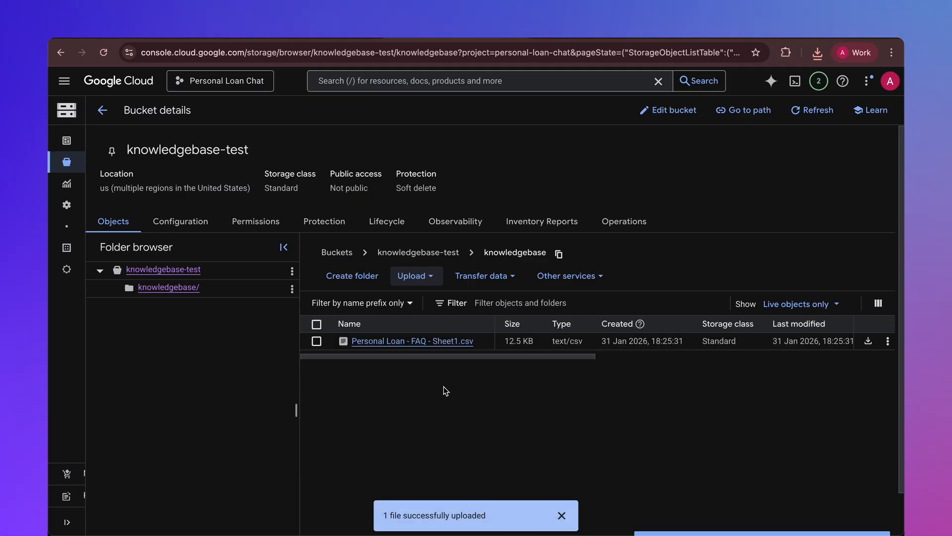
# - Switch to Conversational Agents, create a tool named Knowledge Base of type Data store and save it
pyautogui.click(182, 33)
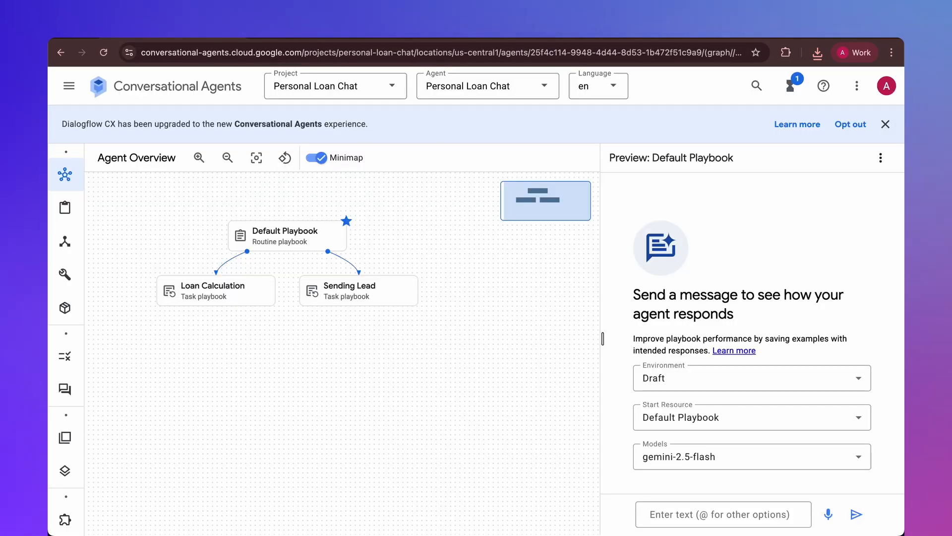
pyautogui.click(89, 274)
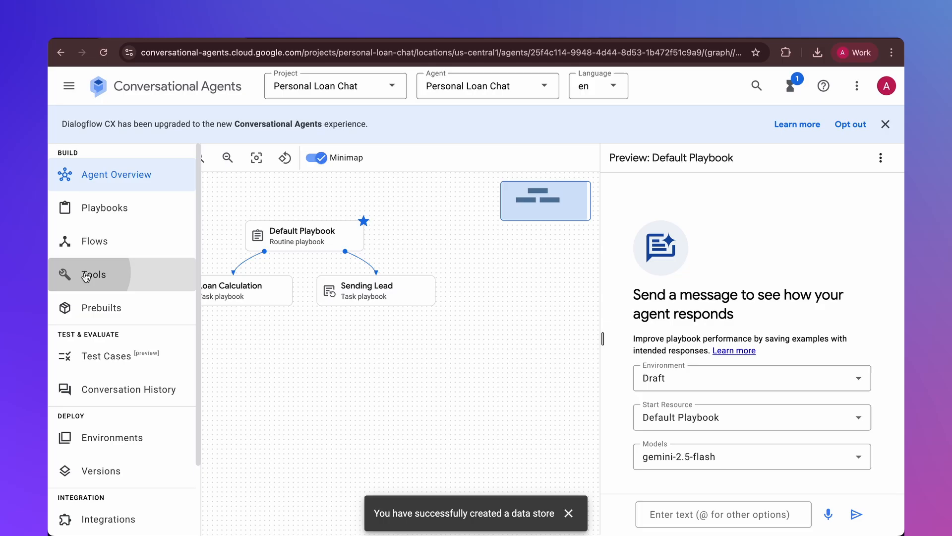
pyautogui.click(159, 157)
pyautogui.click(171, 237)
pyautogui.write('Knowledge Base')
pyautogui.click(176, 283)
pyautogui.click(156, 341)
pyautogui.click(218, 159)
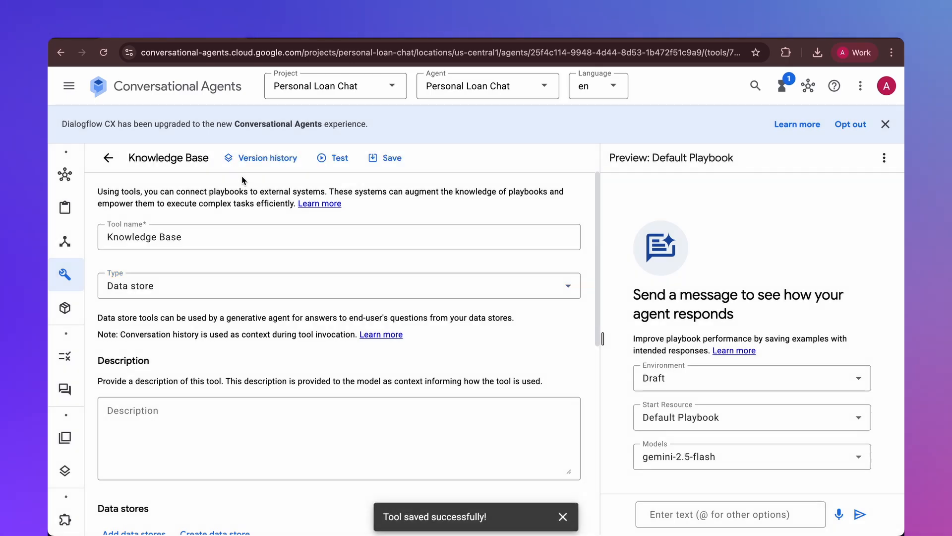
# - Start a Cloud Storage data store for the Knowledge Base tool and name it Knowledge Base
pyautogui.scroll(-5, 244, 227)
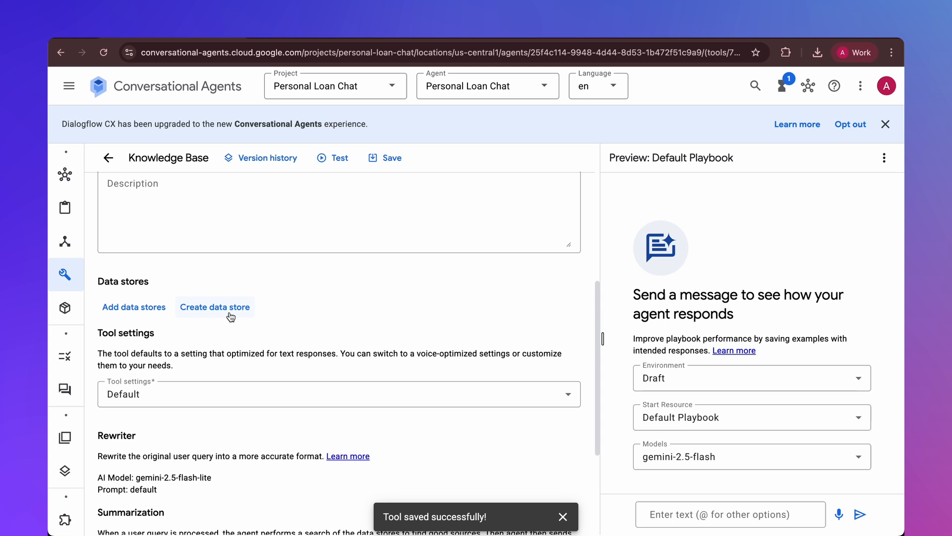
pyautogui.click(215, 307)
pyautogui.click(702, 169)
pyautogui.click(616, 190)
pyautogui.write('Knowledge Base')
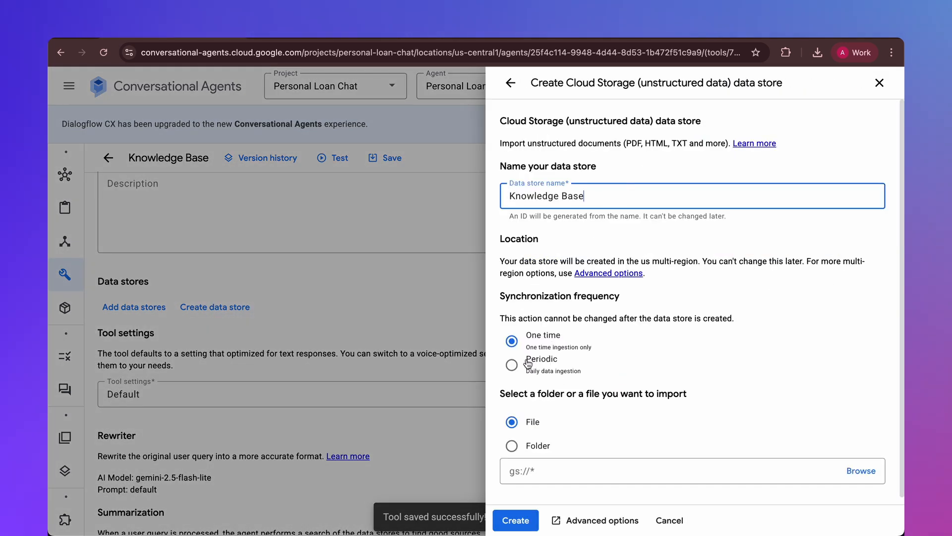
# - Set the data store to import a folder and choose the knowledgebase-test bucket as its source
pyautogui.click(511, 446)
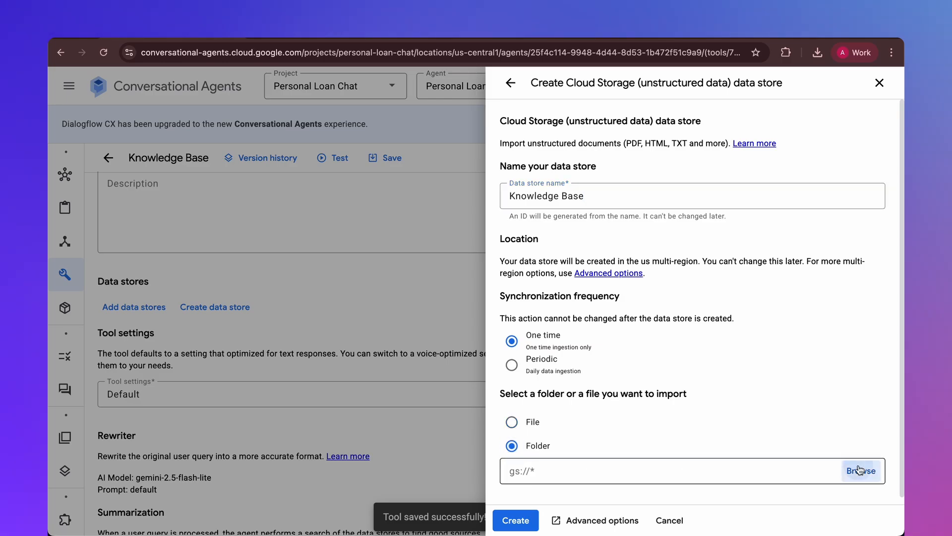
pyautogui.click(861, 470)
pyautogui.click(590, 176)
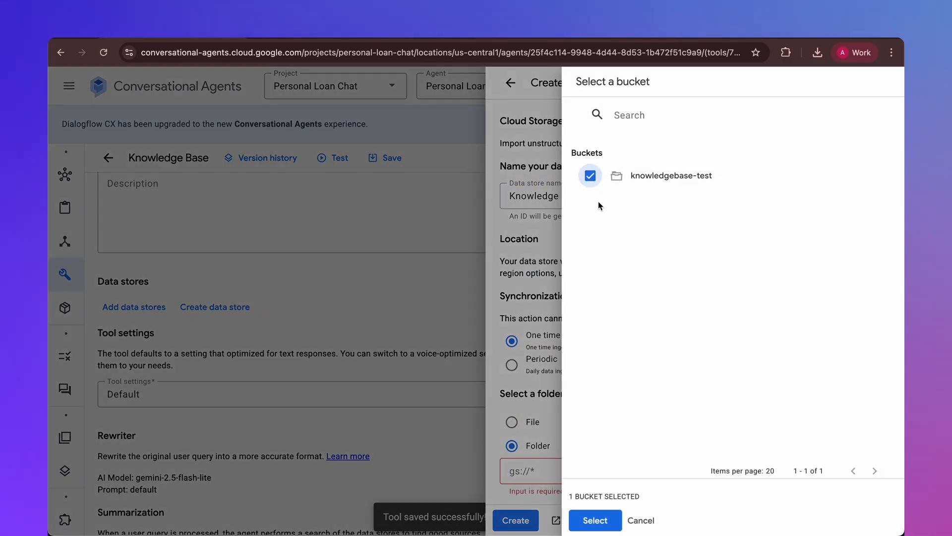
pyautogui.click(595, 519)
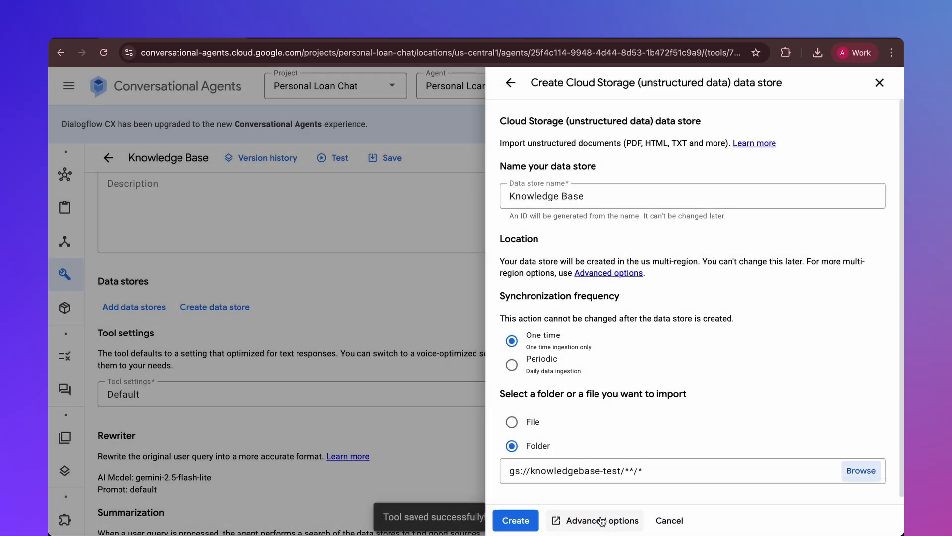
# - Set the synchronization frequency to Periodic, create the data store and save the Knowledge Base tool
pyautogui.click(503, 366)
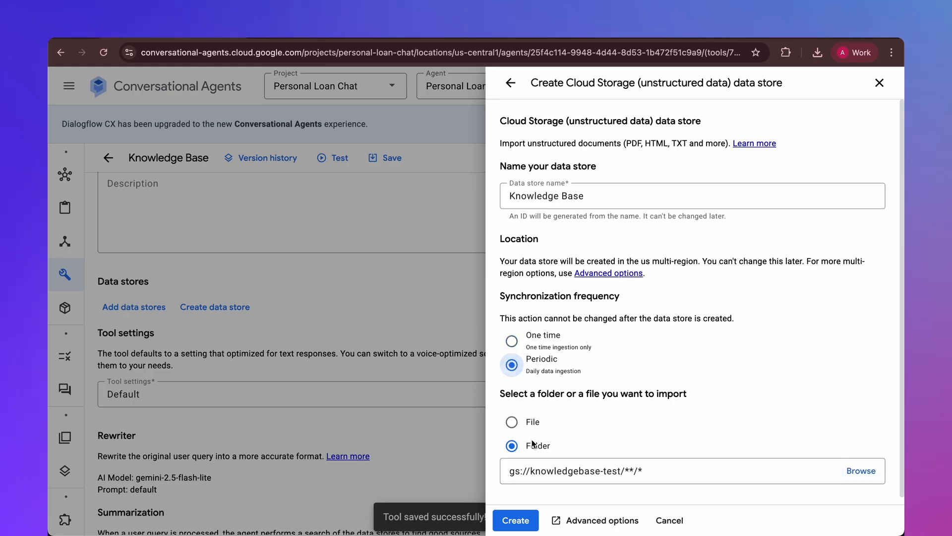
pyautogui.click(515, 521)
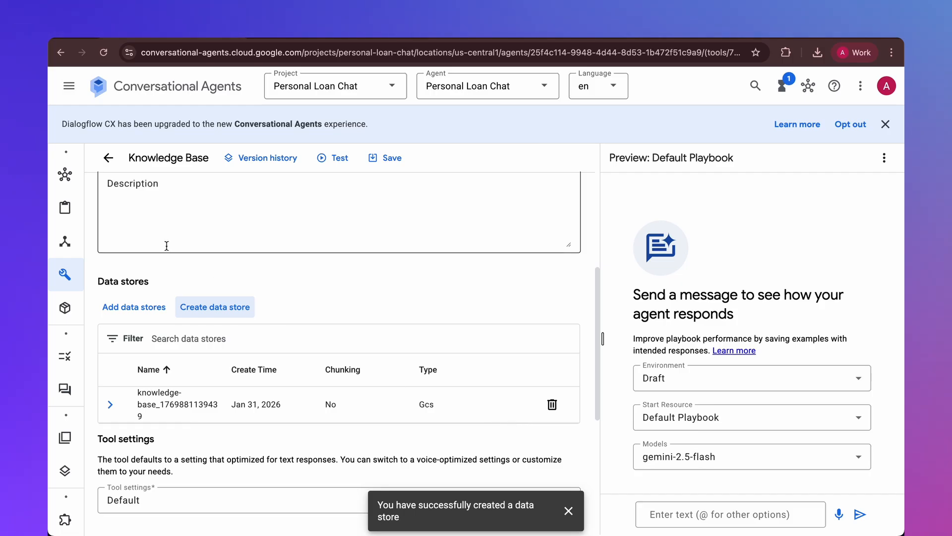
pyautogui.click(392, 159)
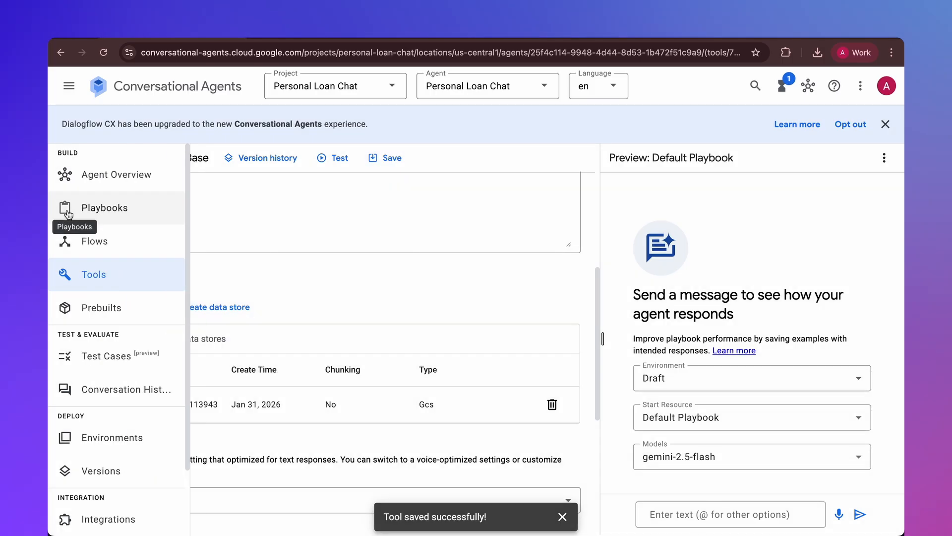
# - In the Default Playbook's General Questions (FAQ) instructions, complete the tool reference as ${TOOL:Knowledge Base} and save the playbook
pyautogui.click(69, 215)
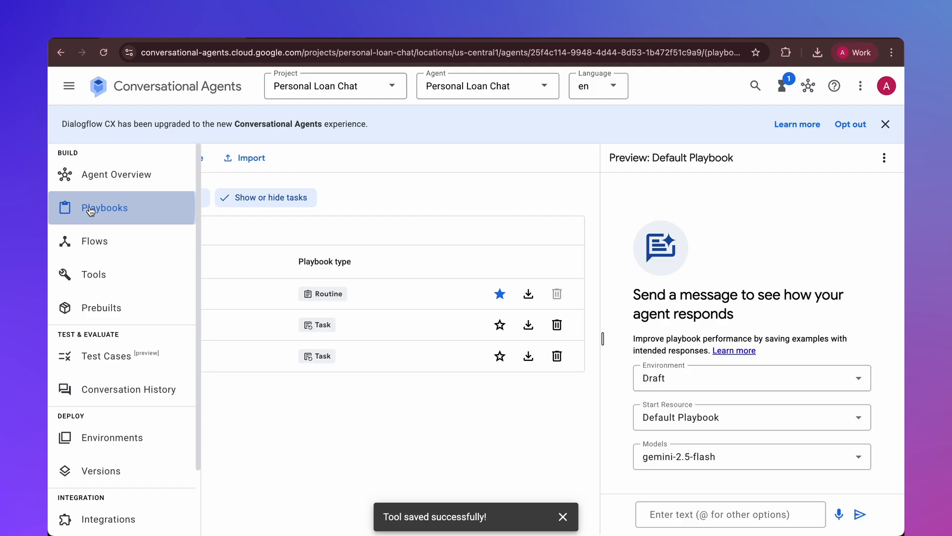
pyautogui.click(148, 298)
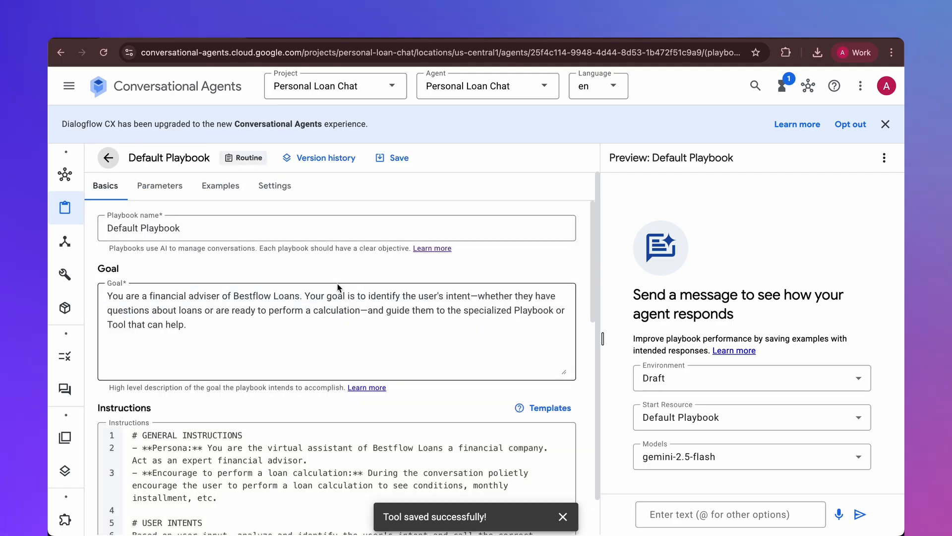
pyautogui.scroll(-6, 338, 285)
pyautogui.scroll(-2, 337, 287)
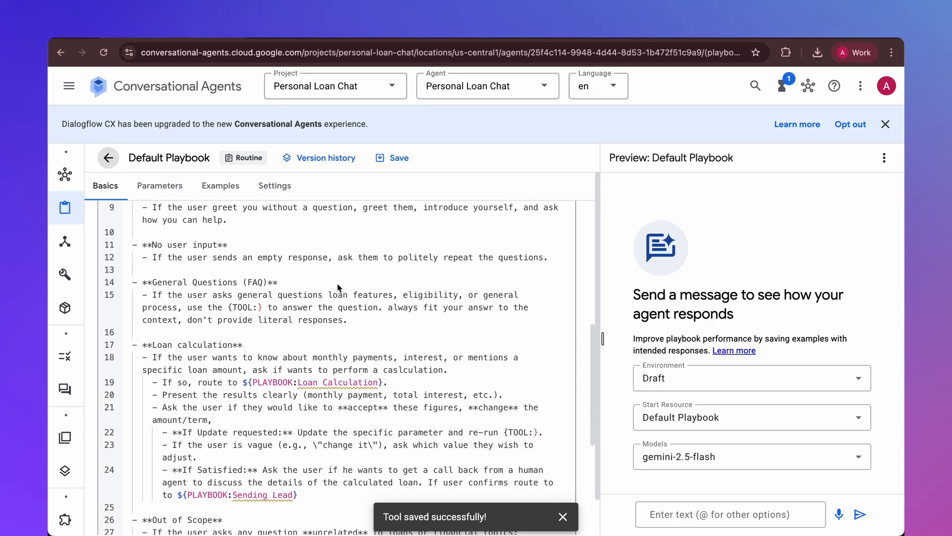
pyautogui.moveTo(242, 382); pyautogui.dragTo(247, 381)
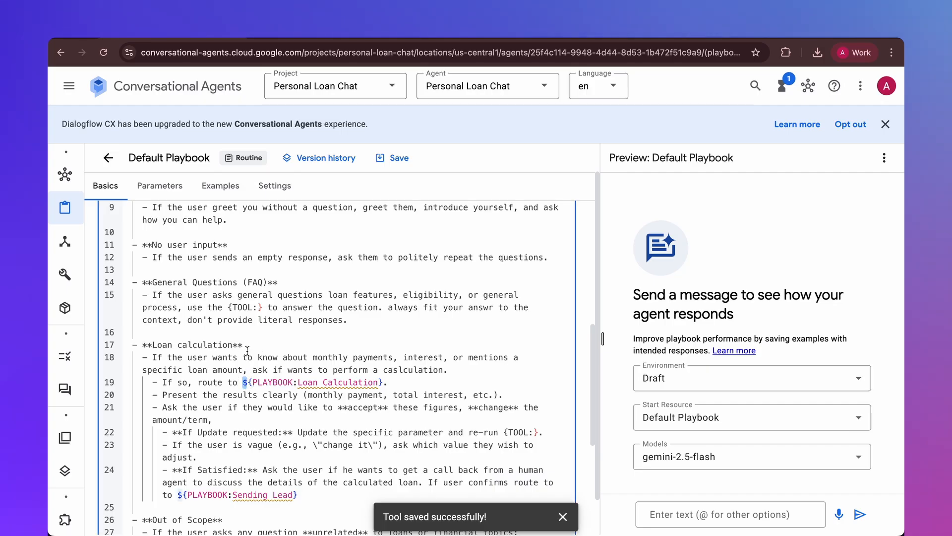
pyautogui.click(229, 308)
pyautogui.write('$')
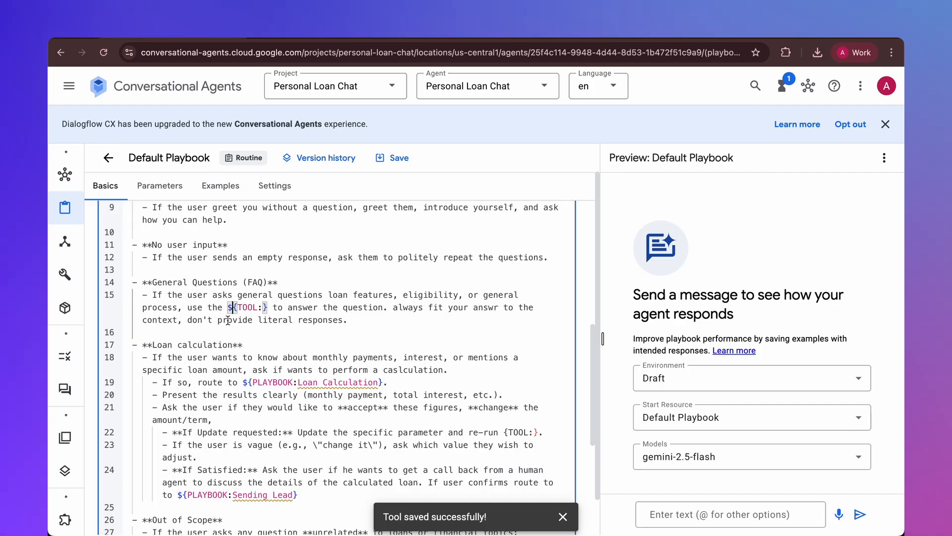
pyautogui.press('Return')
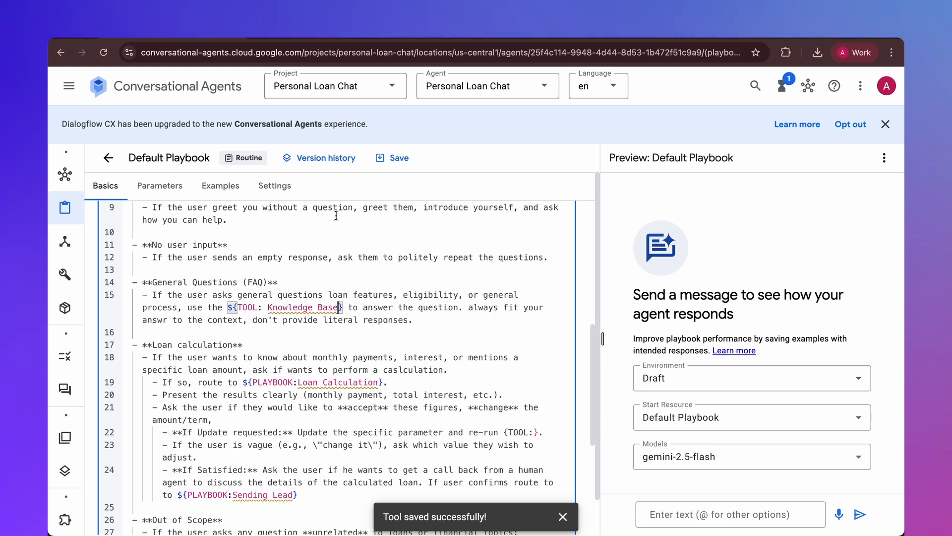
pyautogui.click(391, 159)
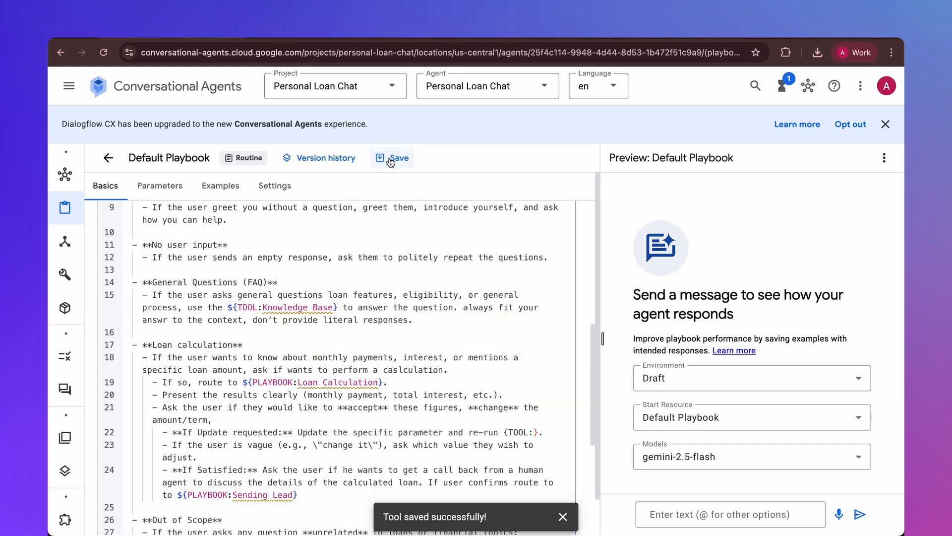
# - Test the agent in the preview with "Are there any income requirements?" and examine the tool call and the answer
pyautogui.click(703, 511)
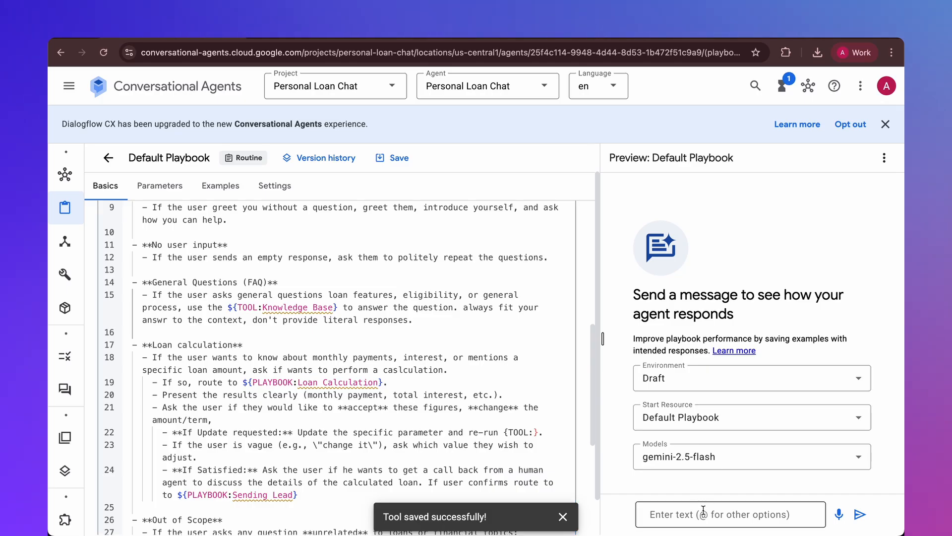
pyautogui.write('Are there any income requirements?')
pyautogui.click(859, 514)
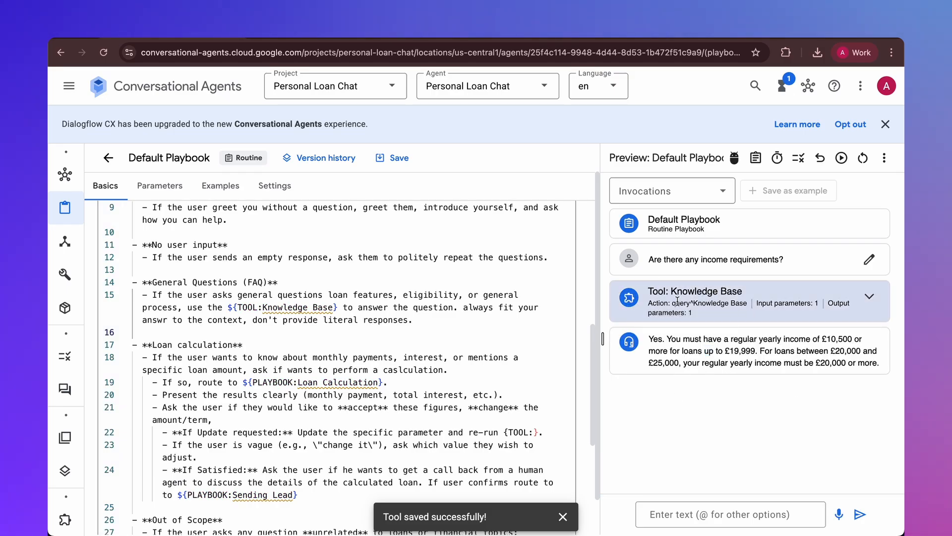
pyautogui.moveTo(660, 346); pyautogui.dragTo(886, 377)
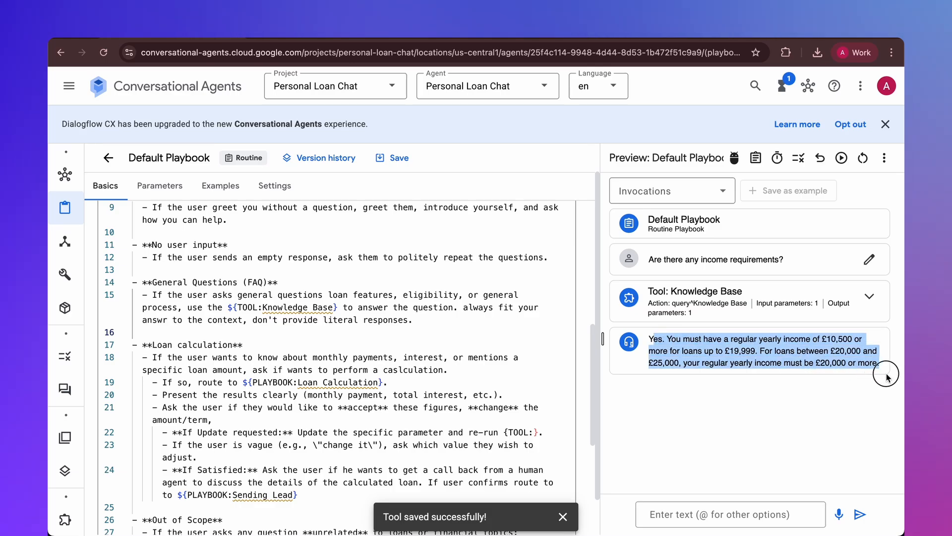
pyautogui.click(769, 431)
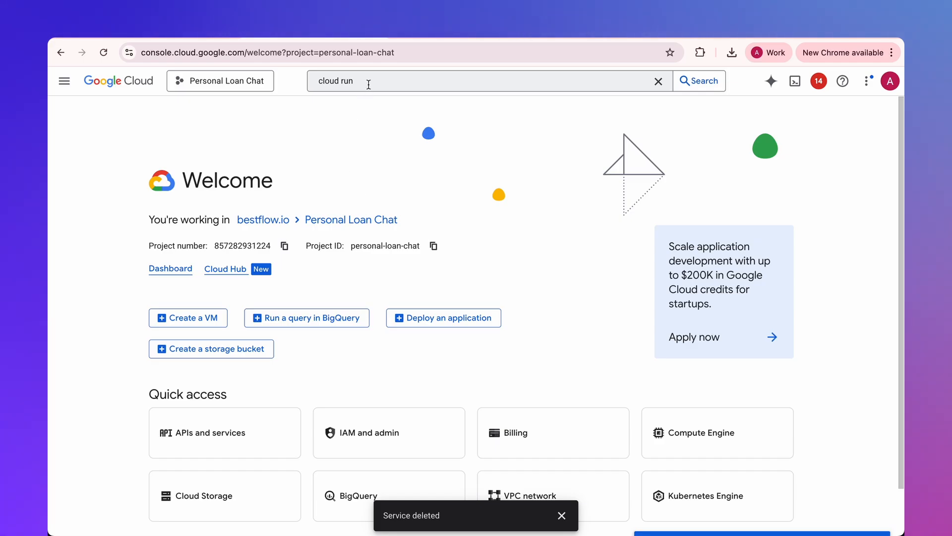
# - Open Cloud Run in the Google Cloud console and start a new service for a Python function
pyautogui.click(367, 83)
pyautogui.click(392, 181)
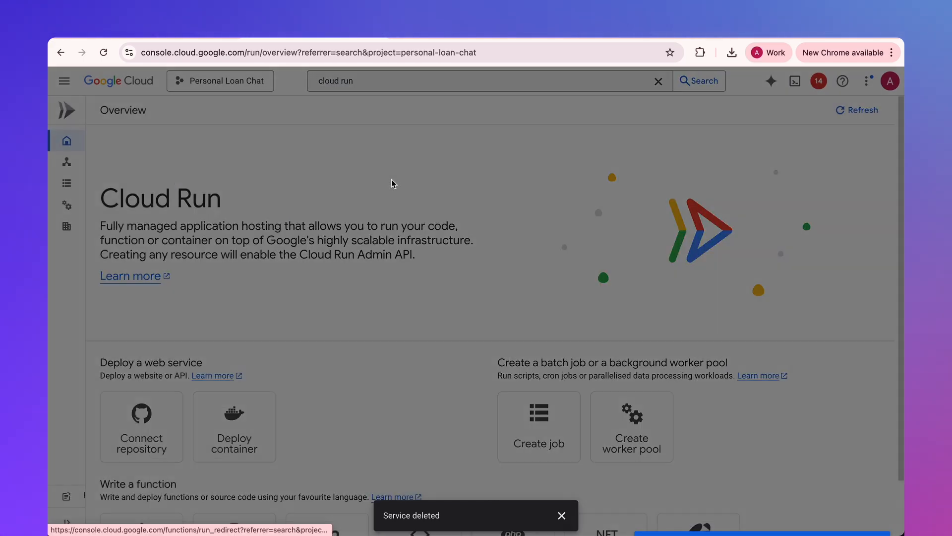
pyautogui.scroll(-3, 379, 178)
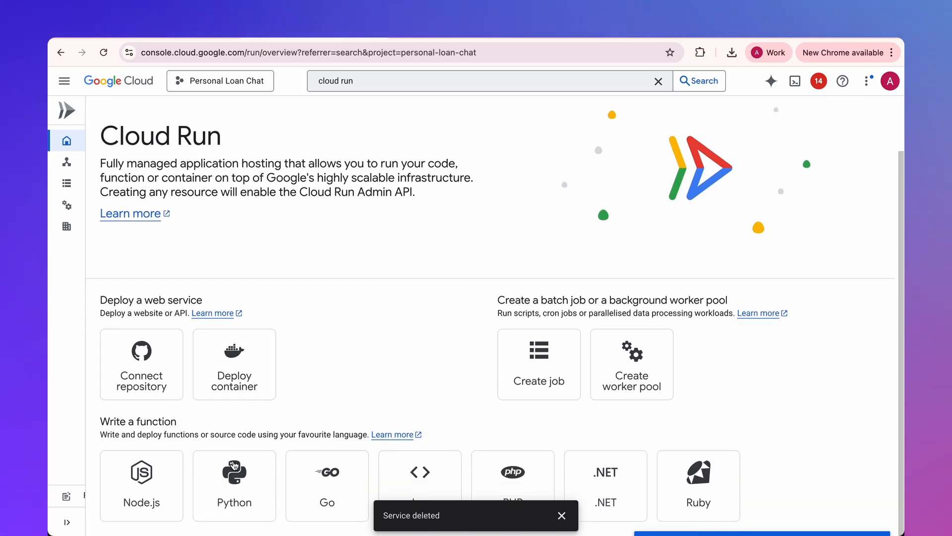
pyautogui.click(234, 475)
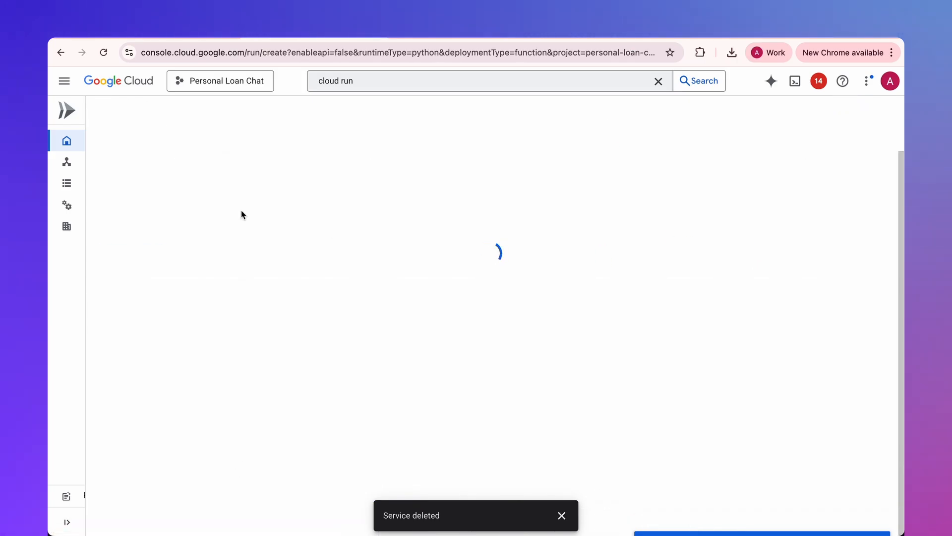
# - Name the service loan-calculator and set its region to us-central1 (Iowa)
pyautogui.click(219, 336)
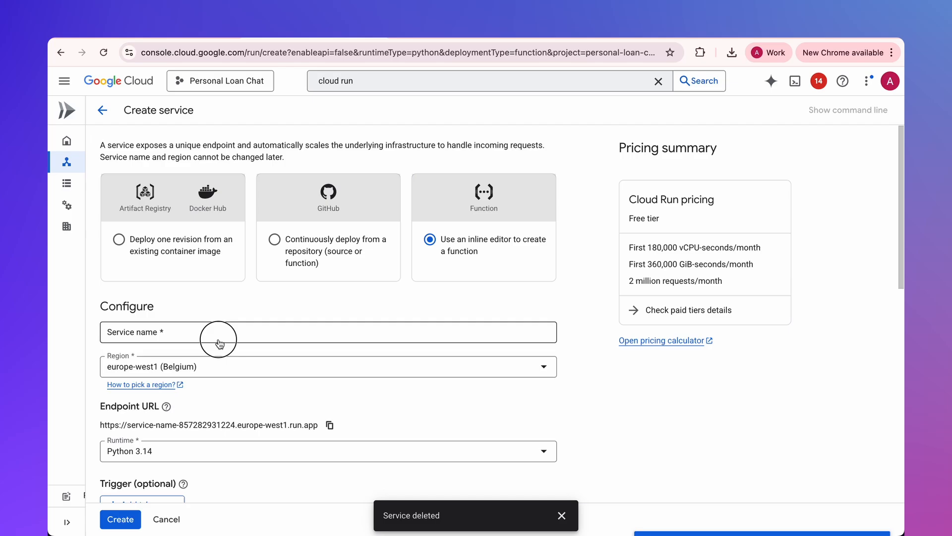
pyautogui.write('loan-calculator')
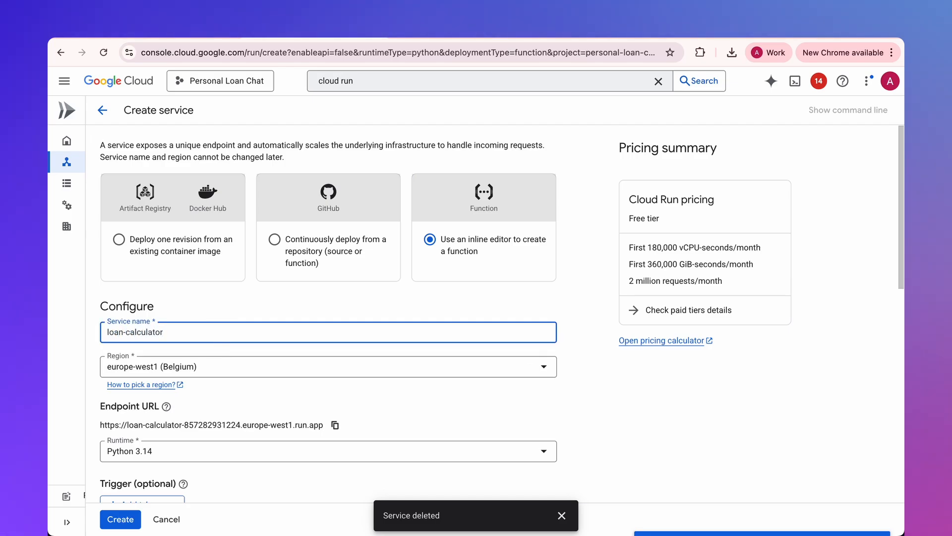
pyautogui.click(232, 370)
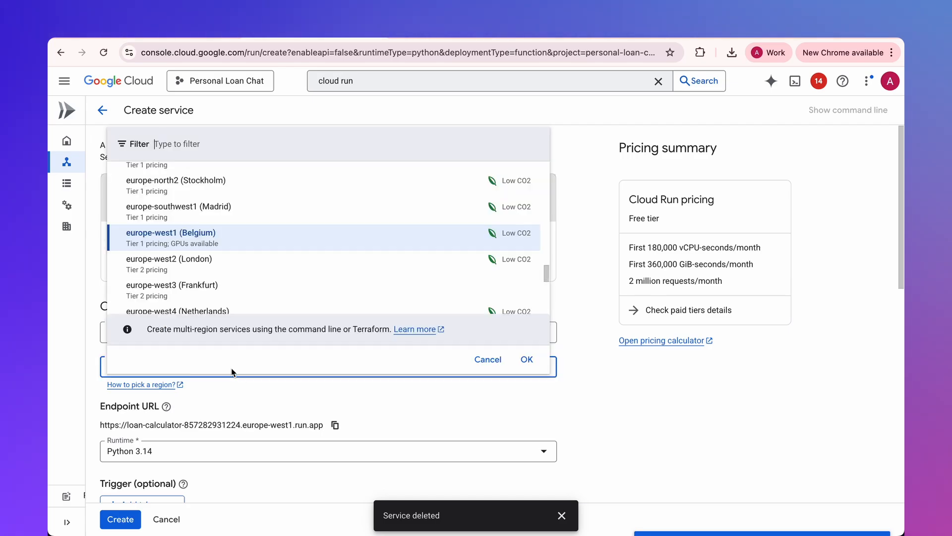
pyautogui.write('iow')
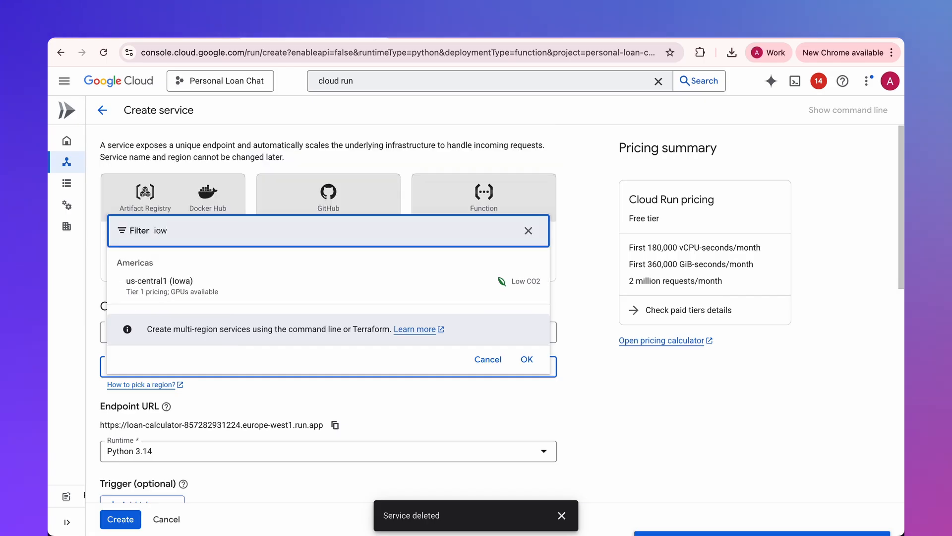
pyautogui.click(152, 287)
# - Require authentication with Identity and Access Management (IAM) and create the service
pyautogui.scroll(-4, 165, 428)
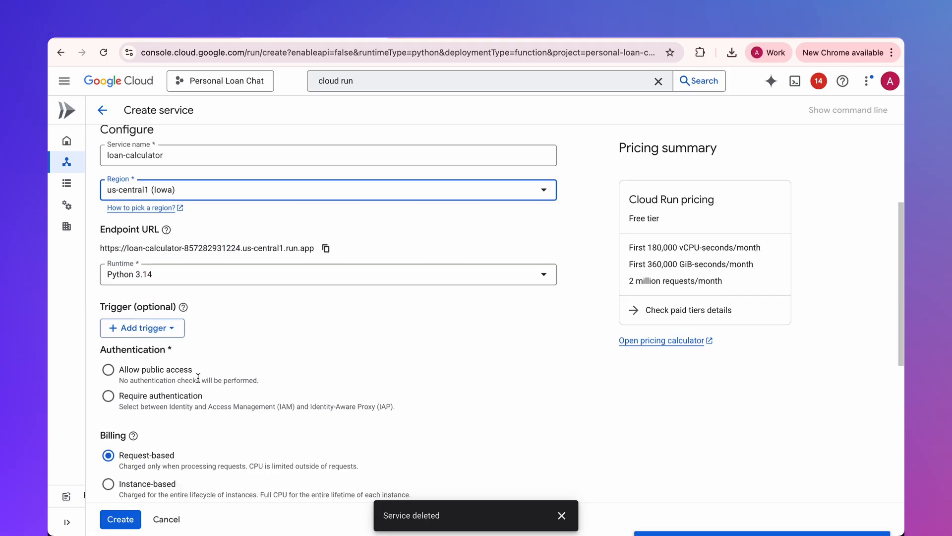
pyautogui.click(162, 381)
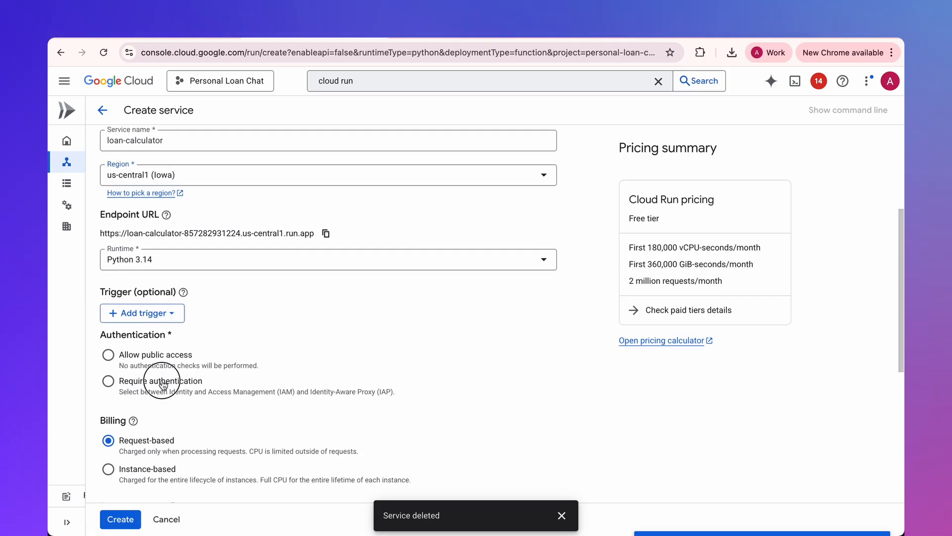
pyautogui.click(130, 525)
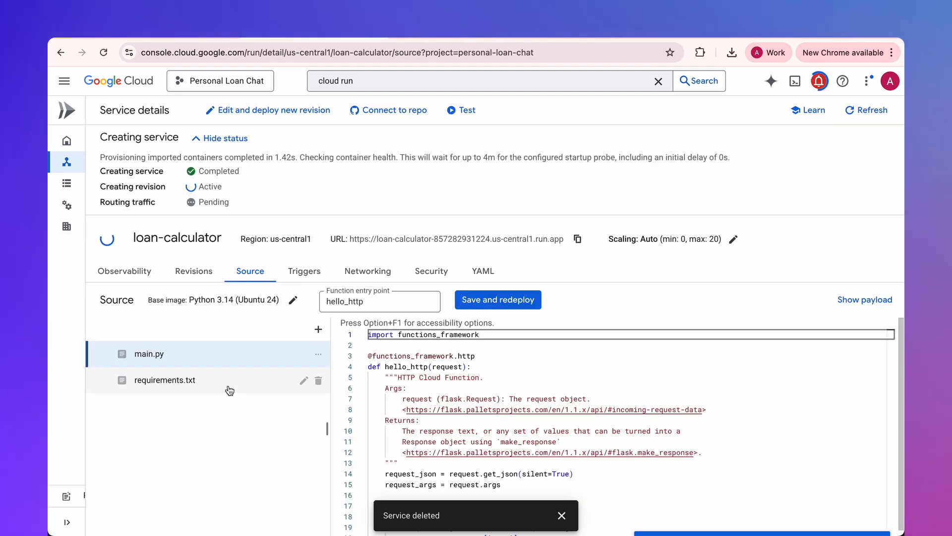
# - Replace the contents of requirements.txt with functions-framework==3.* and Flask, copied from the bestflow.io blog post
pyautogui.hotkey('ctrl', 'Tab')
pyautogui.scroll(1, 309, 156)
pyautogui.tripleClick(288, 121)
pyautogui.moveTo(289, 129); pyautogui.dragTo(256, 115)
pyautogui.hotkey('ctrl', 'c')
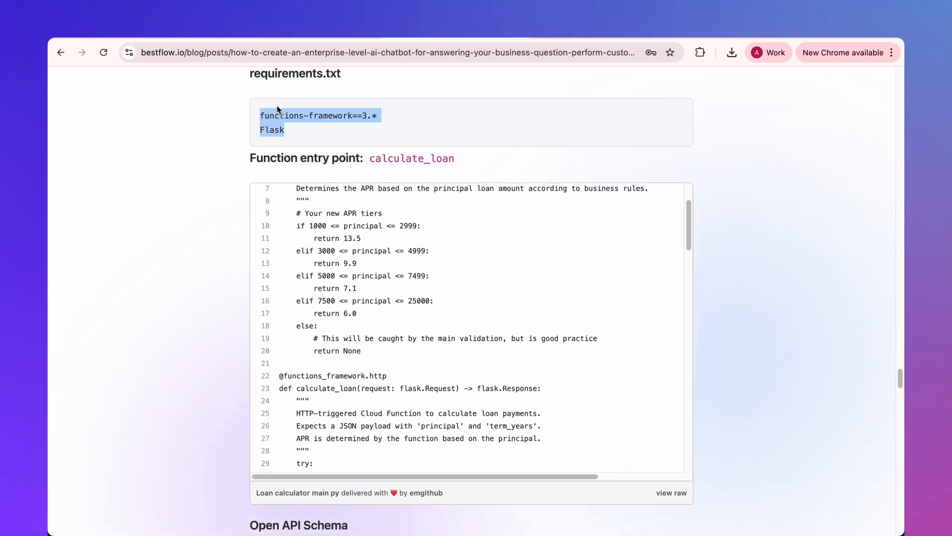
pyautogui.hotkey('ctrl', 'shift', 'Tab')
pyautogui.click(165, 367)
pyautogui.hotkey('ctrl', 'a')
pyautogui.hotkey('ctrl', 'v')
# - Replace all the code in main.py with the loan calculator code copied from the blog post
pyautogui.hotkey('ctrl', 'Tab')
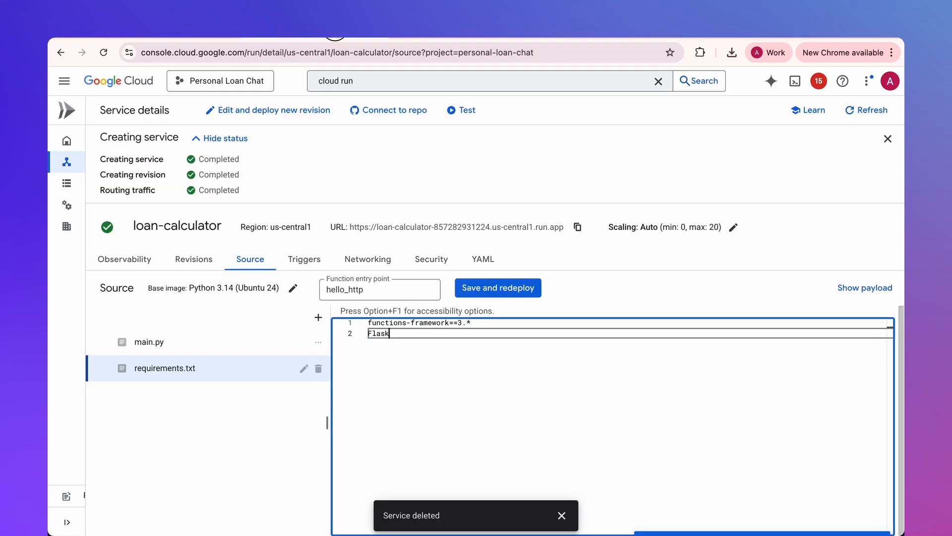
pyautogui.hotkey('ctrl', 'shift', 'Tab')
pyautogui.click(215, 342)
pyautogui.click(412, 354)
pyautogui.press('super+a')
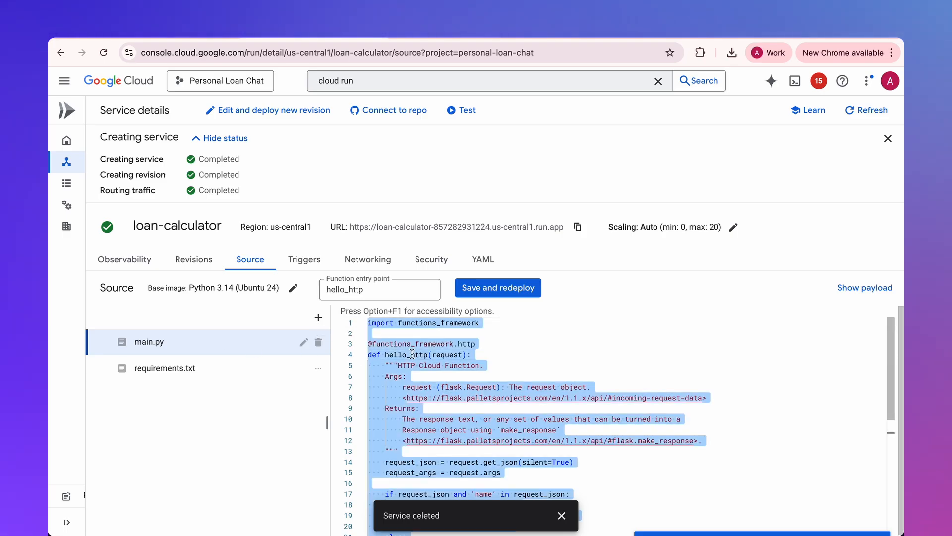
pyautogui.press('super+v')
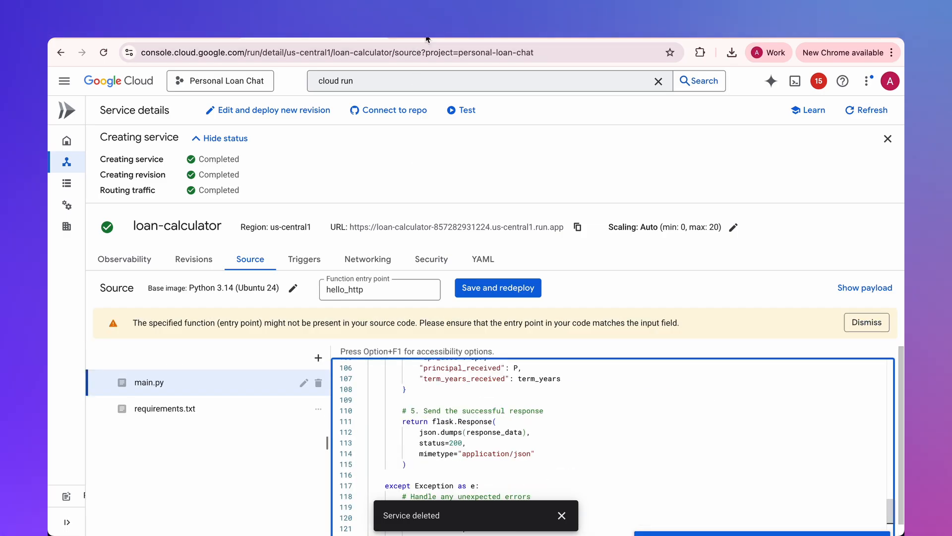
# - Set the function entry point to calculate_loan, as given in the blog post, and save and redeploy the service
pyautogui.hotkey('ctrl', 'Tab')
pyautogui.doubleClick(400, 158)
pyautogui.press('super+c')
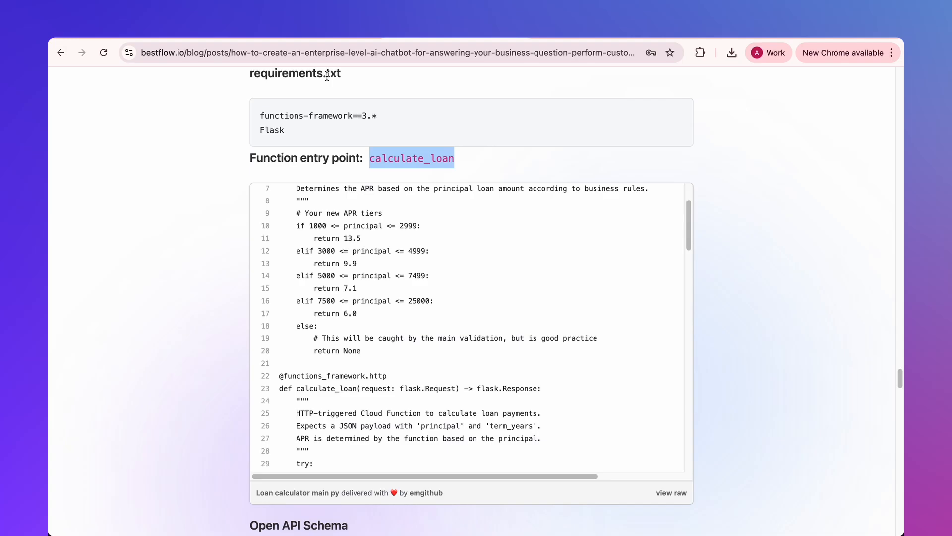
pyautogui.hotkey('ctrl', 'Tab')
pyautogui.click(369, 291)
pyautogui.press('super+a')
pyautogui.press('super+v')
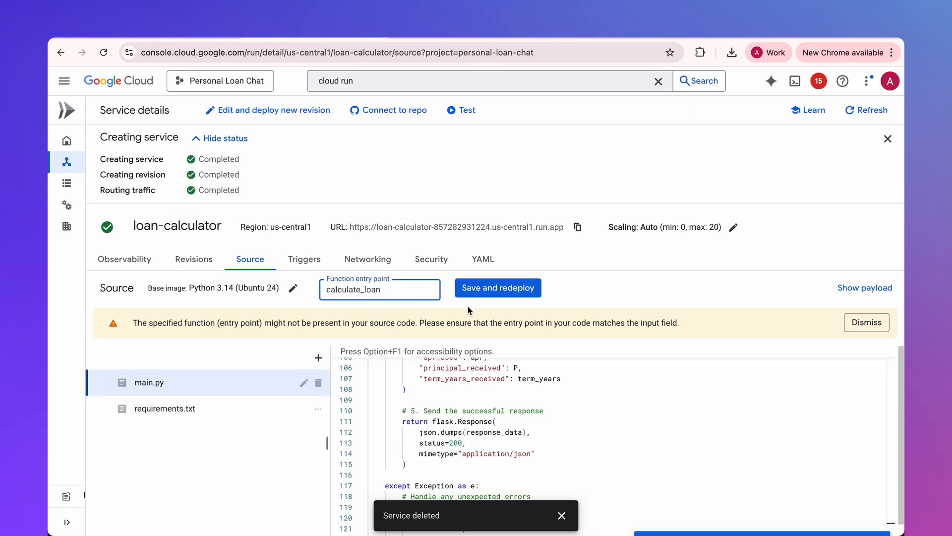
pyautogui.click(484, 287)
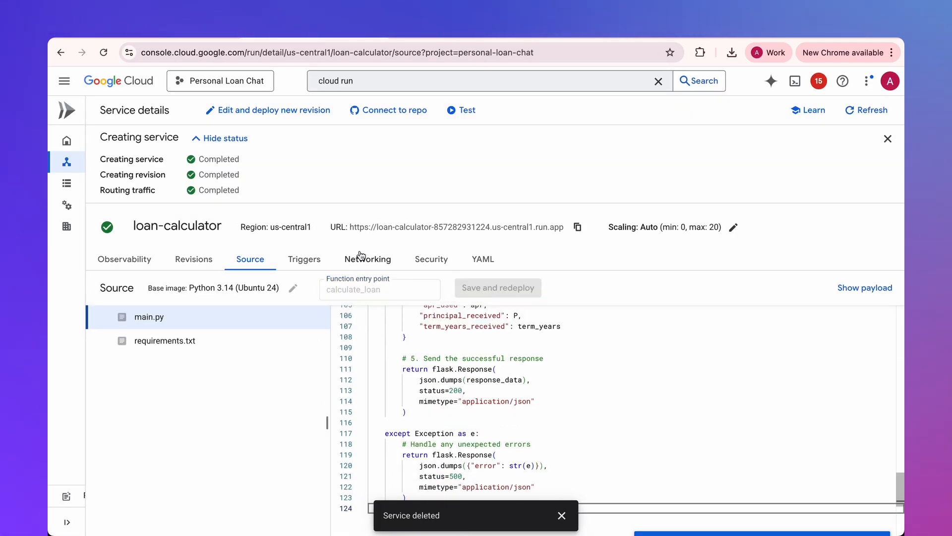
# - Follow the deployment of the new revision and examine the loan-calculator service's URL
pyautogui.moveTo(350, 242); pyautogui.dragTo(564, 272)
pyautogui.click(564, 274)
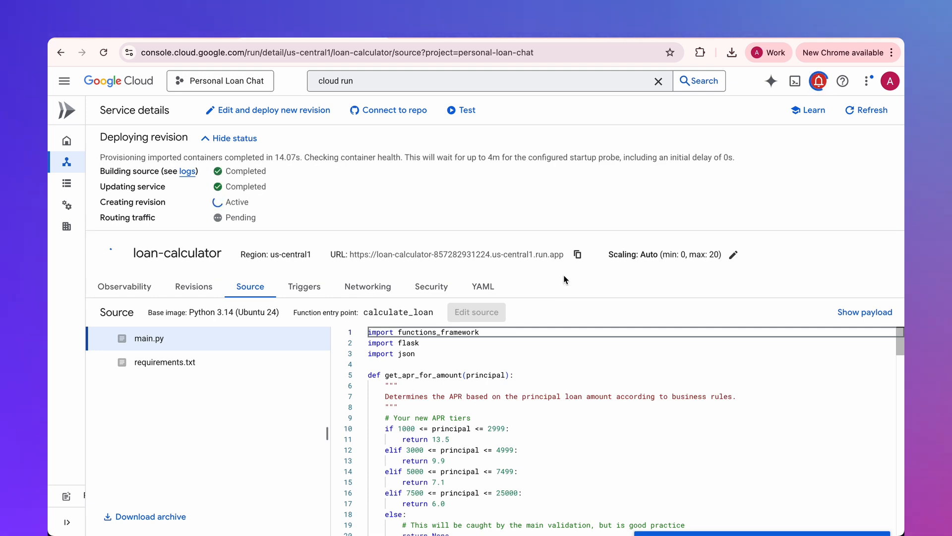
pyautogui.moveTo(353, 243); pyautogui.dragTo(562, 252)
pyautogui.click(578, 242)
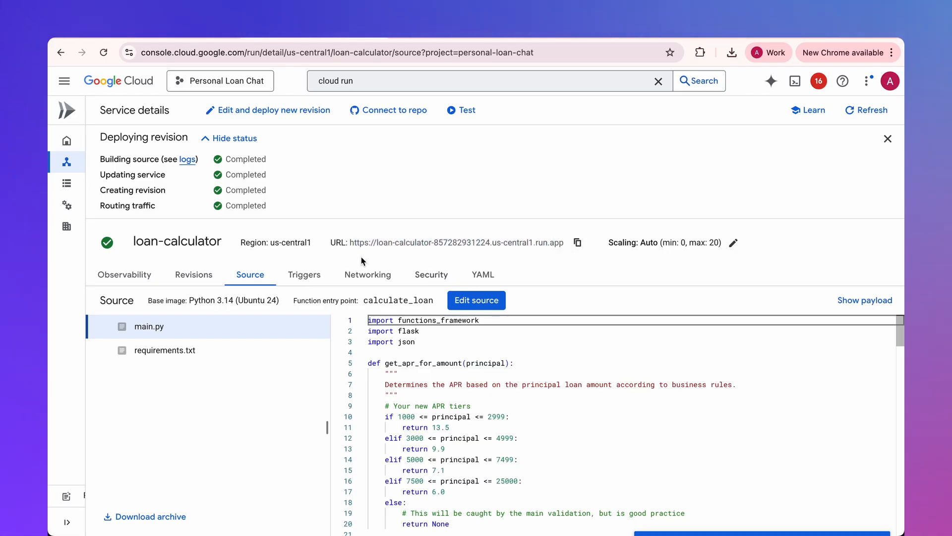
# - In Conversational Agents, start an OpenAPI tool named Loan Calculator and paste in the description of the Personal Loan Calculator
pyautogui.click(173, 36)
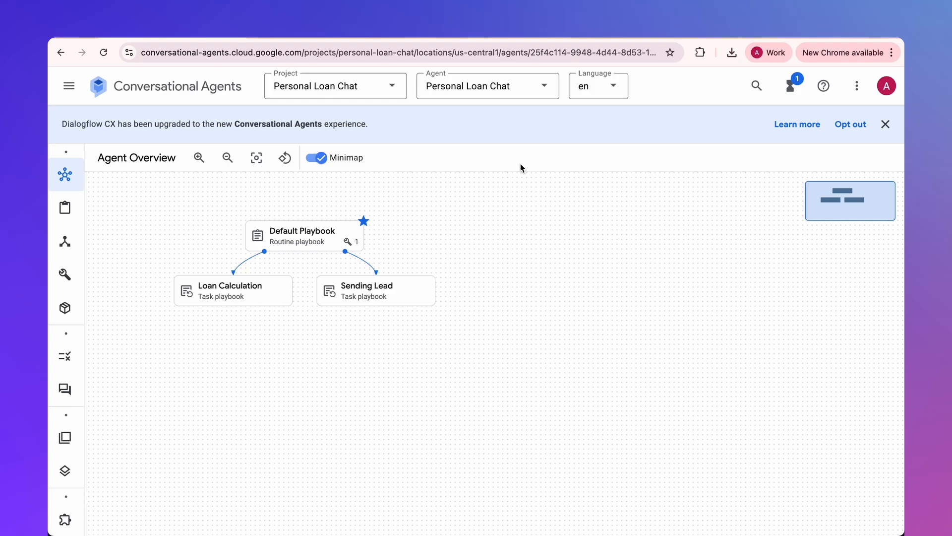
pyautogui.click(65, 275)
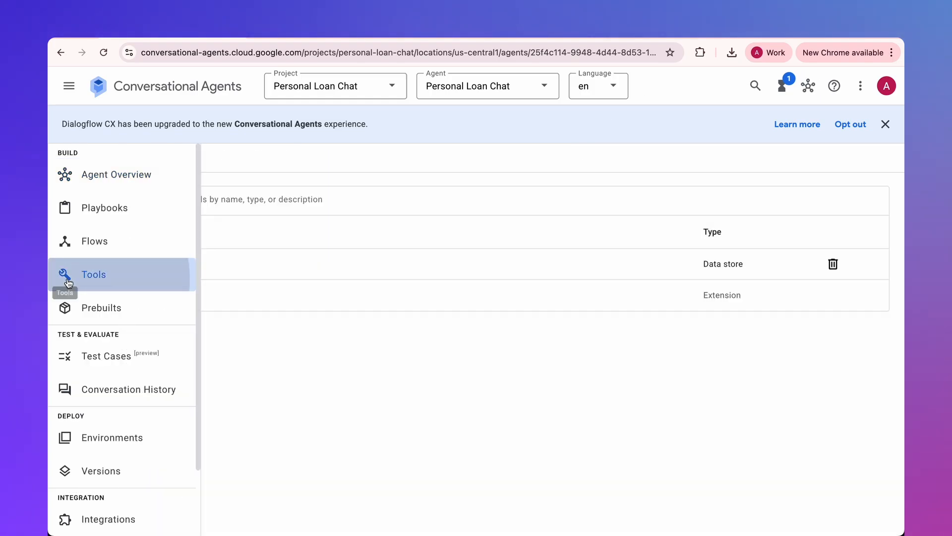
pyautogui.click(181, 168)
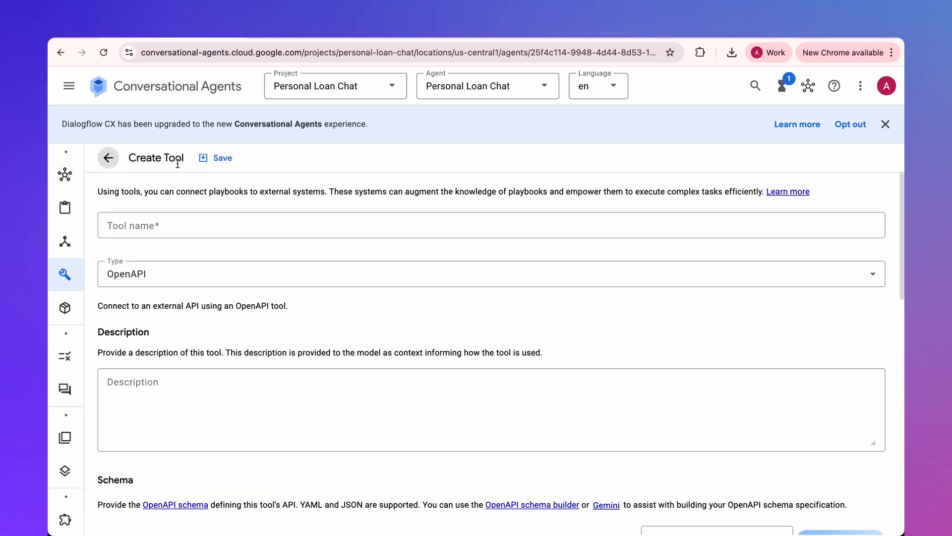
pyautogui.click(183, 221)
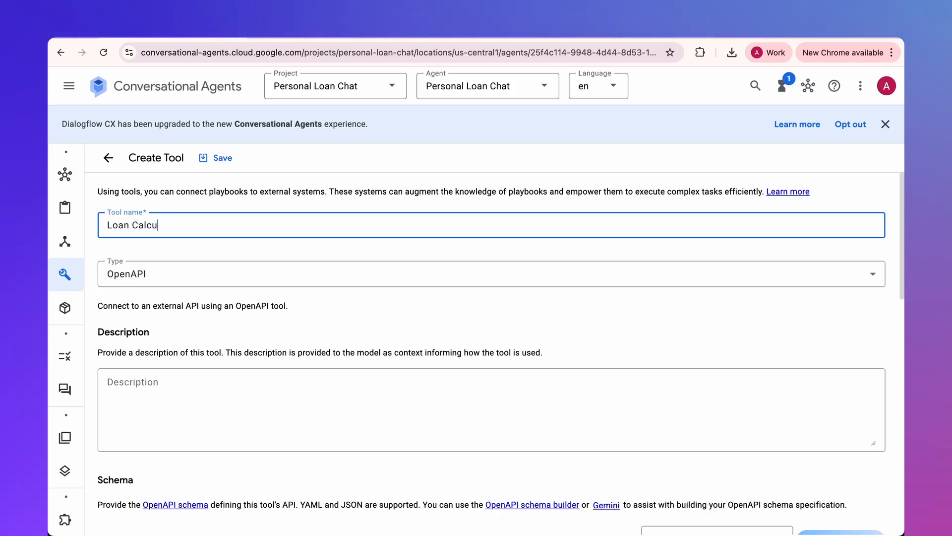
pyautogui.click(129, 397)
pyautogui.hotkey('ctrl', 'v')
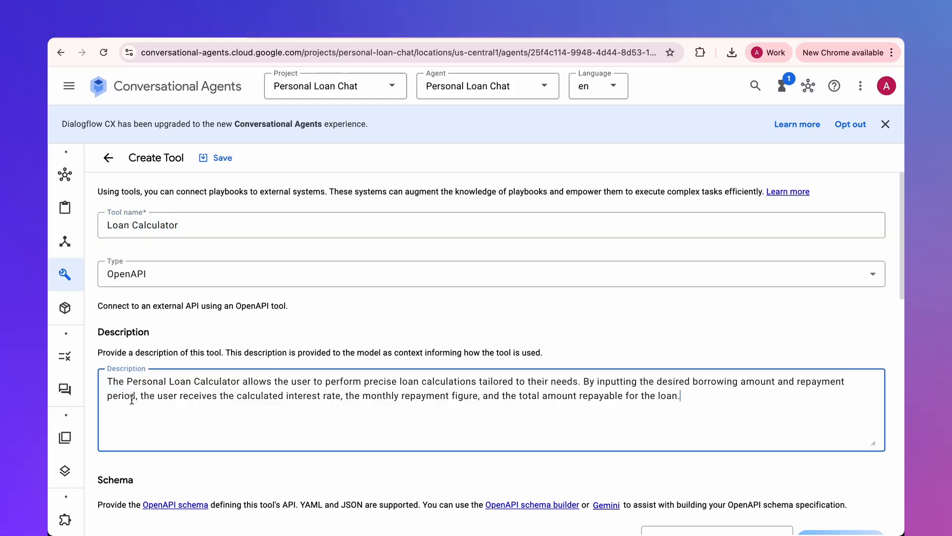
# - Set the tool's schema format to JSON, paste the Open API Schema from the blog post and try to save the tool
pyautogui.scroll(-6, 246, 300)
pyautogui.click(155, 277)
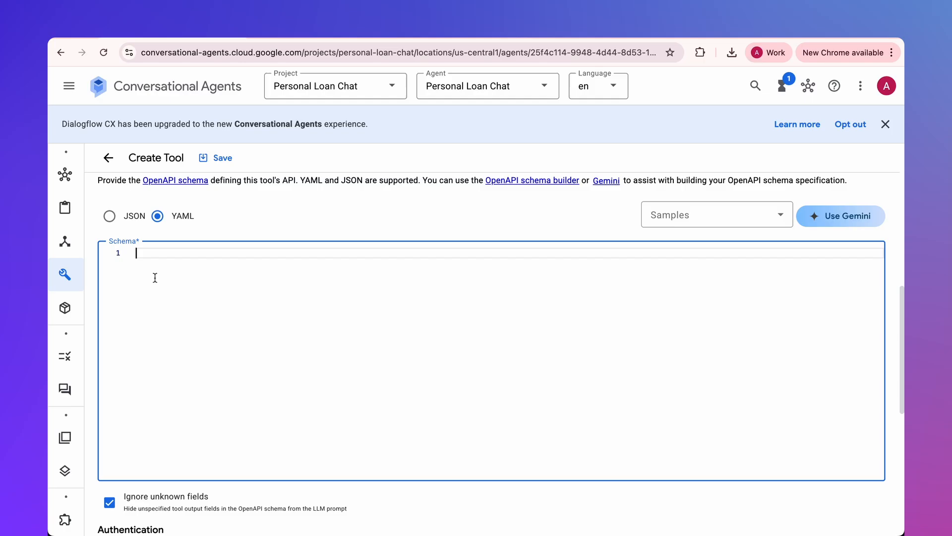
pyautogui.click(113, 221)
pyautogui.scroll(1, 173, 283)
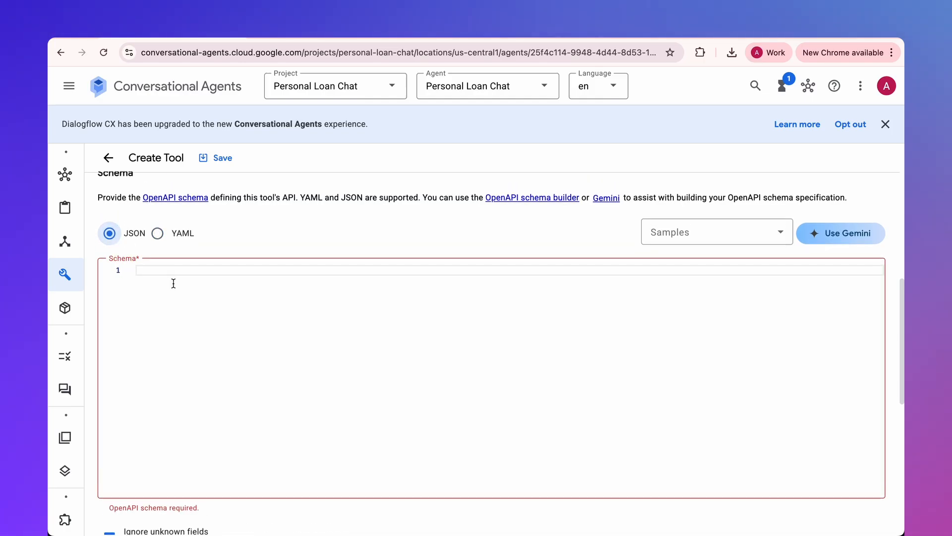
pyautogui.click(418, 41)
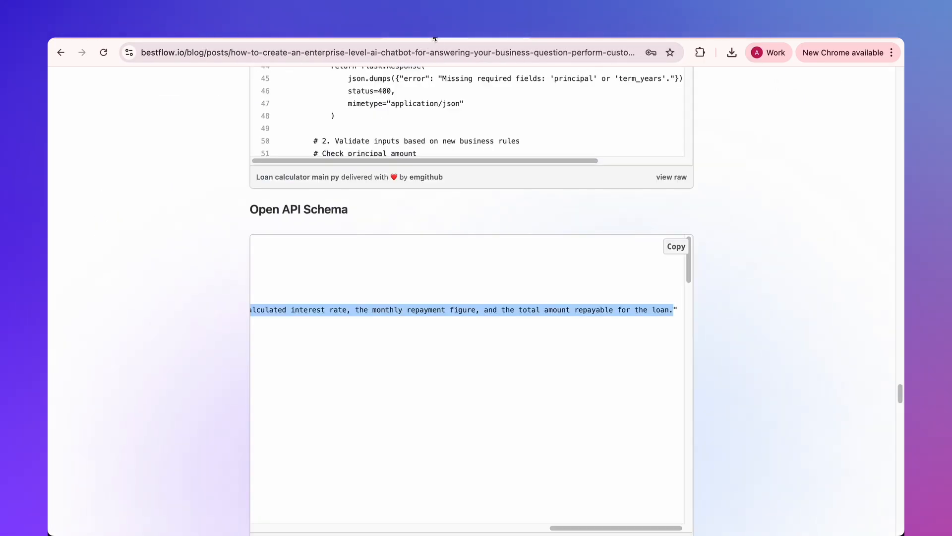
pyautogui.click(676, 250)
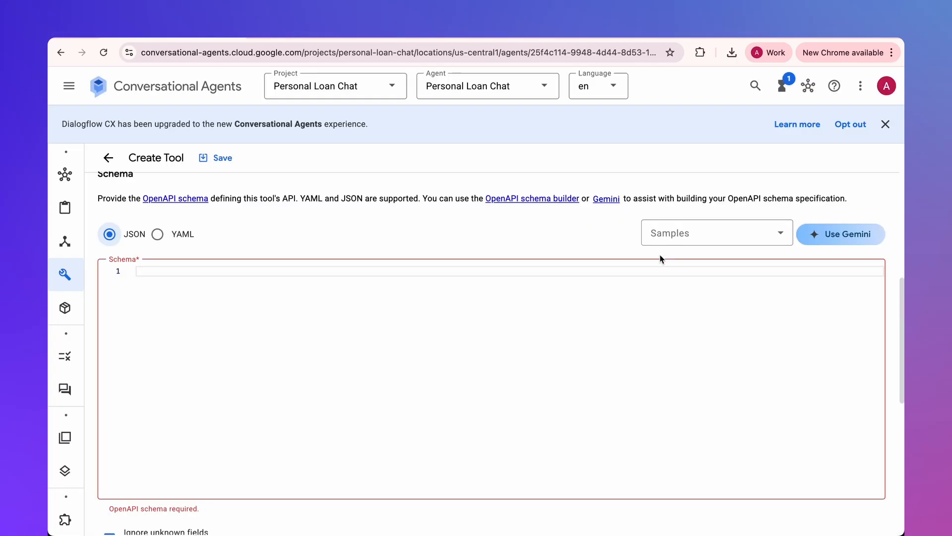
pyautogui.click(311, 323)
pyautogui.press('super+v')
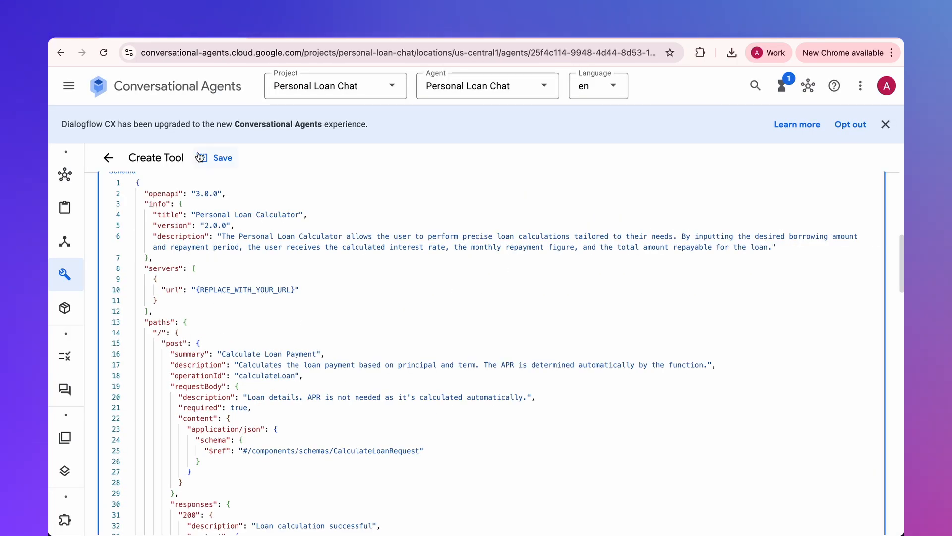
pyautogui.click(222, 158)
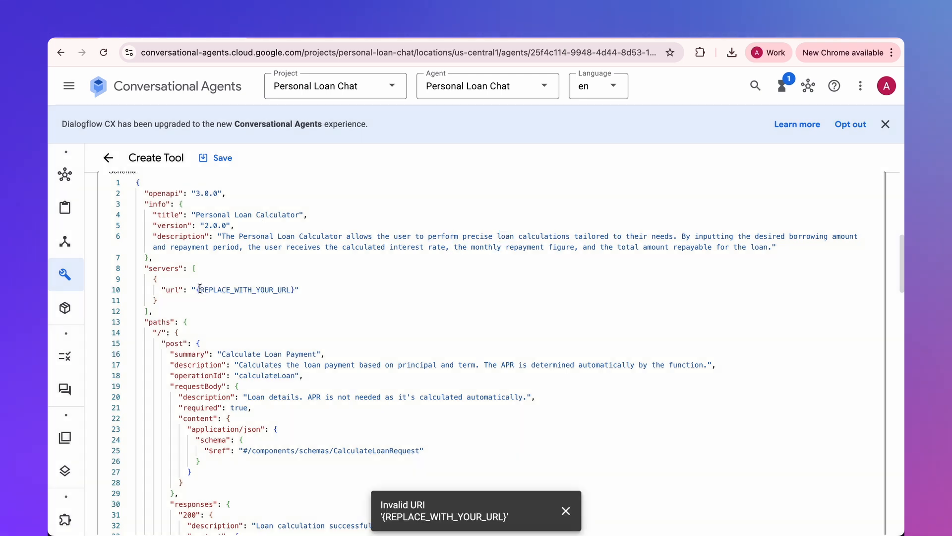
# - Replace the {REPLACE_WITH_YOUR_URL} placeholder in the schema with the loan-calculator service's Cloud Run URL and save the tool
pyautogui.moveTo(200, 289); pyautogui.dragTo(299, 287)
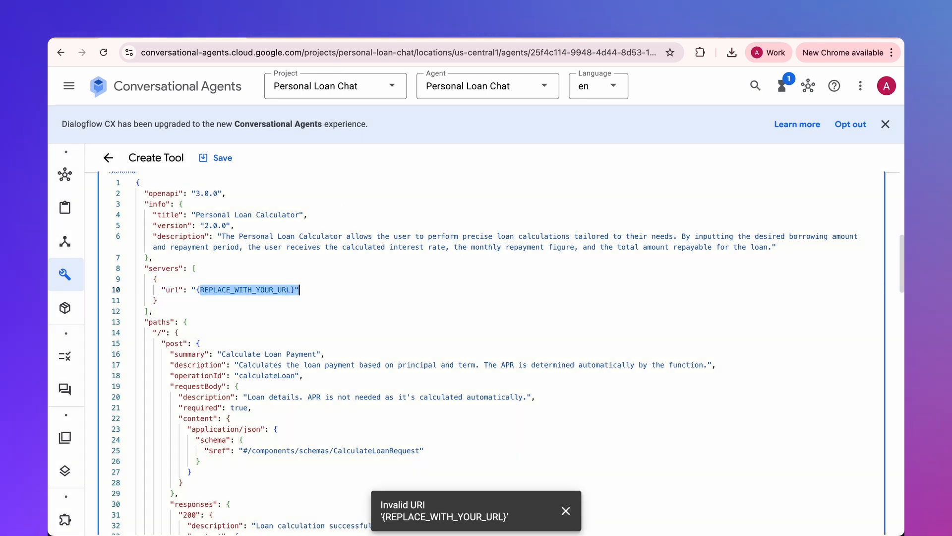
pyautogui.click(323, 37)
pyautogui.click(578, 243)
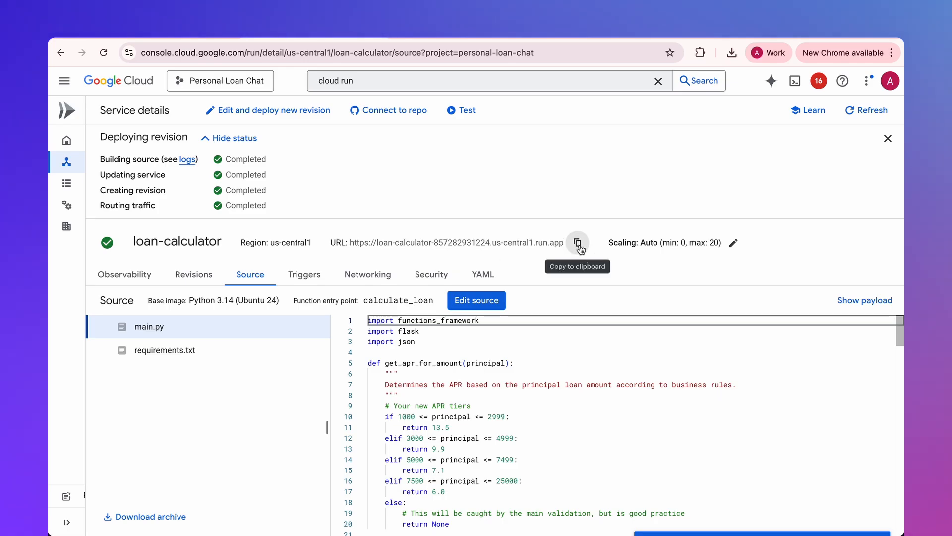
pyautogui.click(197, 35)
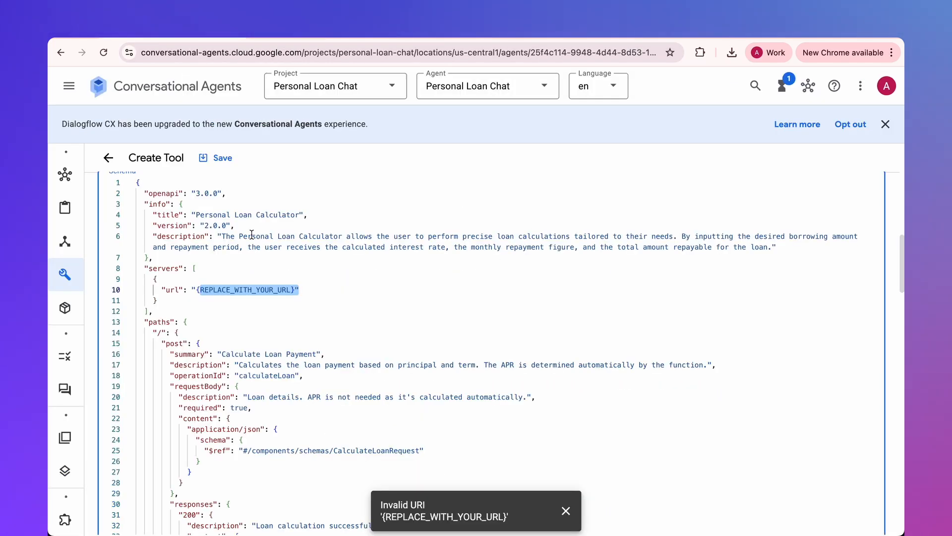
pyautogui.click(199, 289)
pyautogui.moveTo(199, 289); pyautogui.dragTo(295, 289)
pyautogui.hotkey('ctrl', 'v')
pyautogui.click(219, 158)
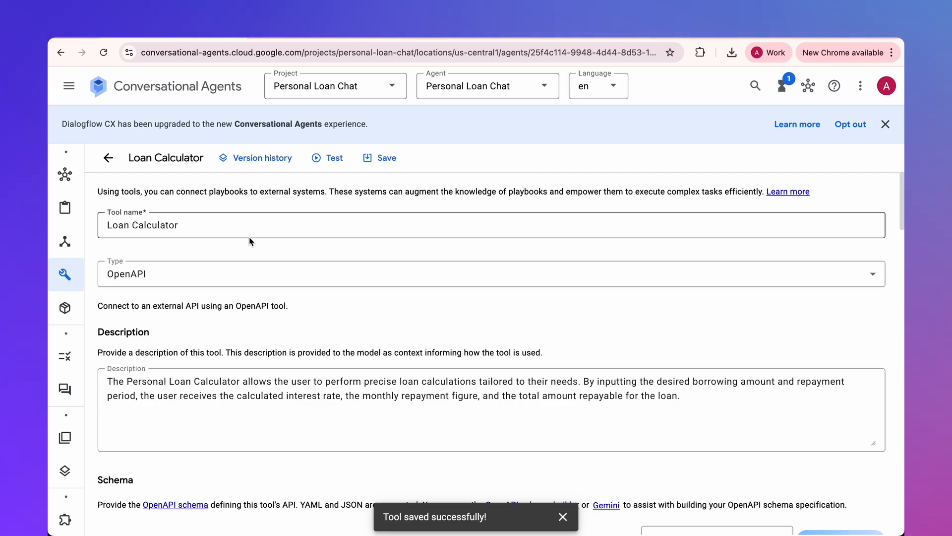
pyautogui.scroll(-20, 249, 241)
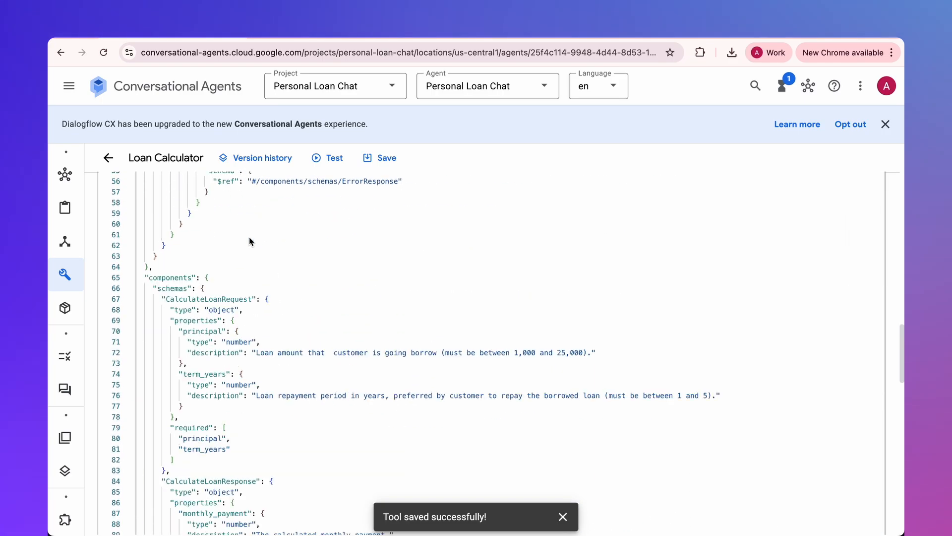
# - Set the Loan Calculator tool's authentication to Service agent token with the ID token auth type and save the tool
pyautogui.scroll(-10, 249, 241)
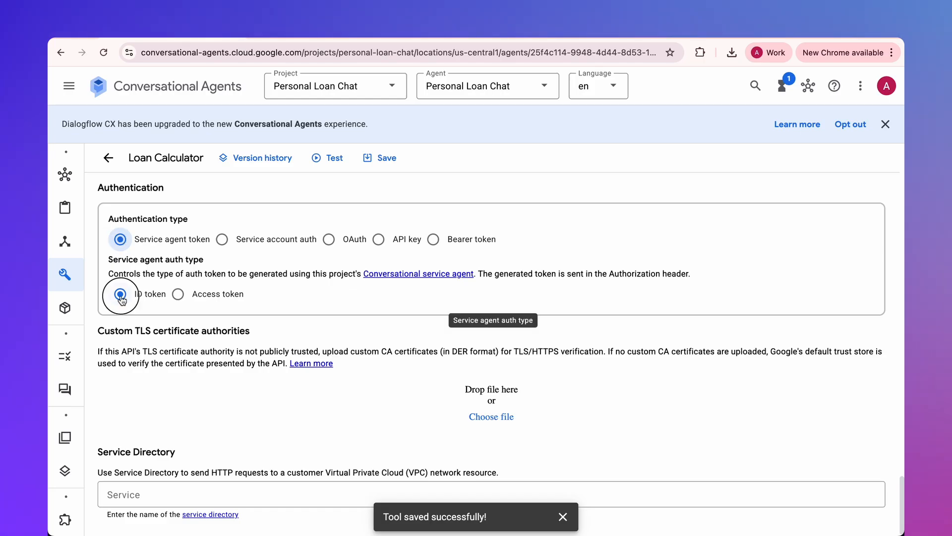
pyautogui.click(388, 156)
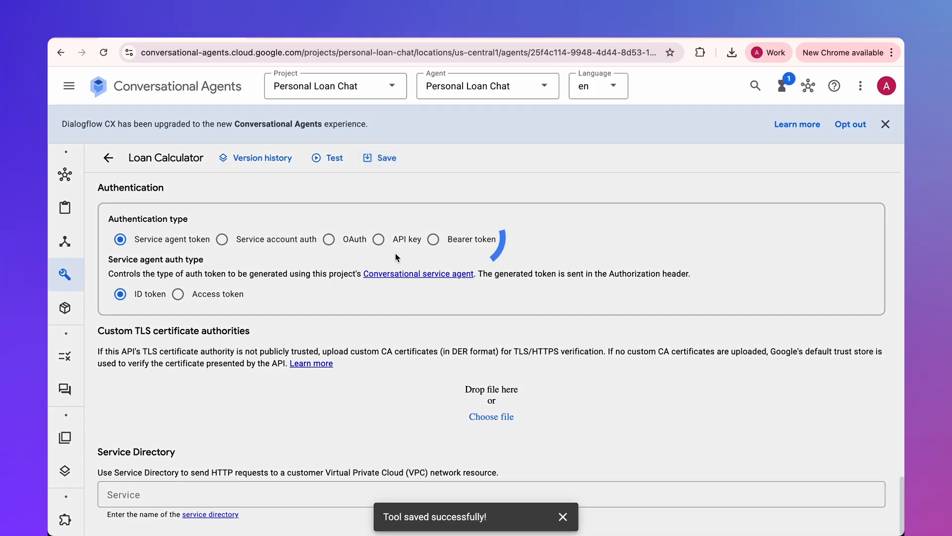
# - Test the tool's calculateLoan action with a request body of principal 10000 and term_years 3, and examine the output
pyautogui.click(334, 159)
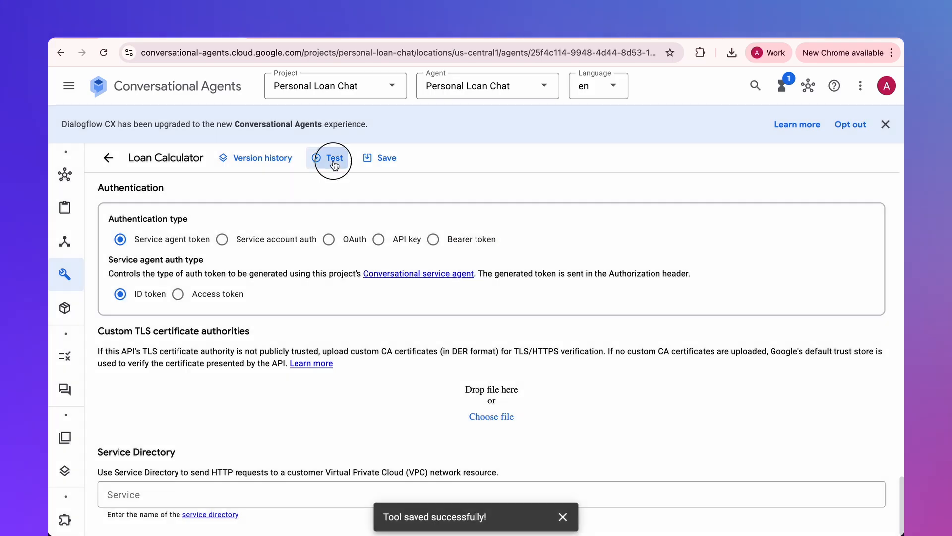
pyautogui.click(631, 362)
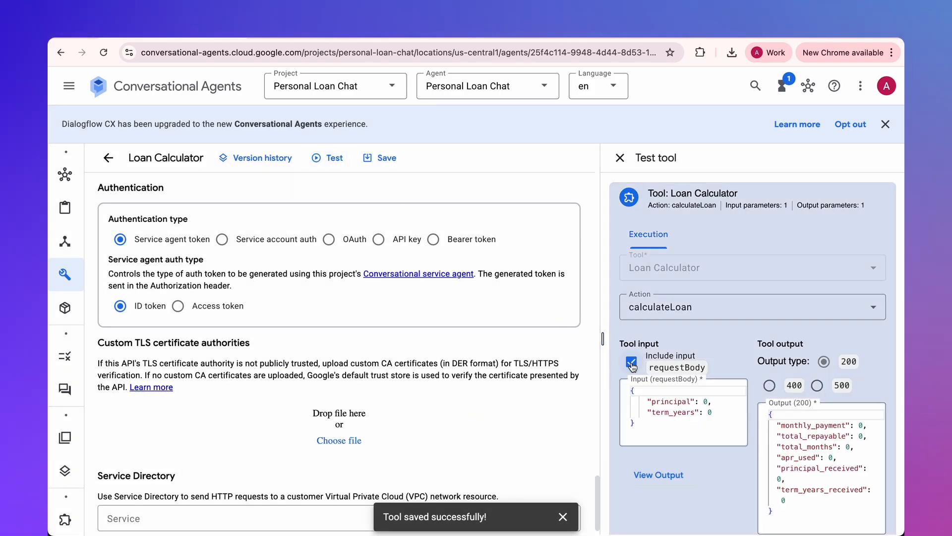
pyautogui.click(694, 400)
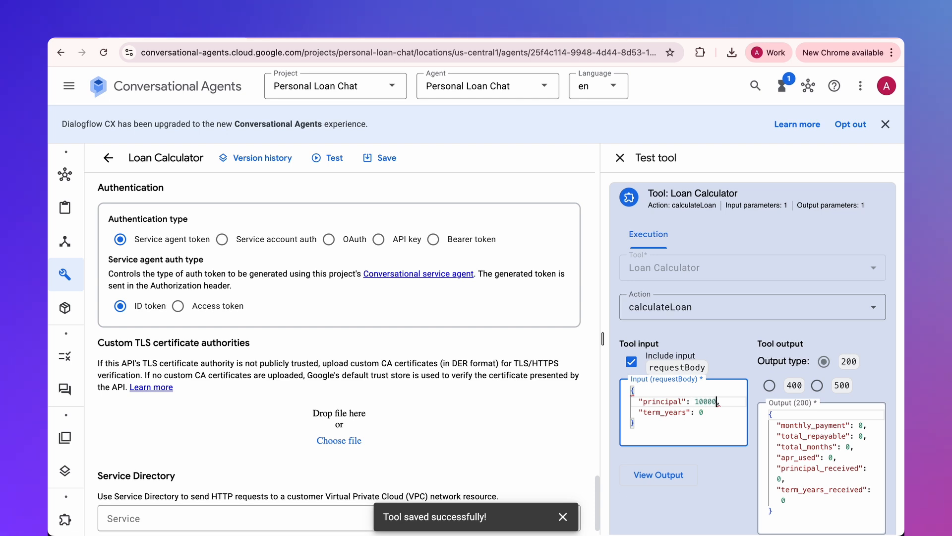
pyautogui.doubleClick(701, 412)
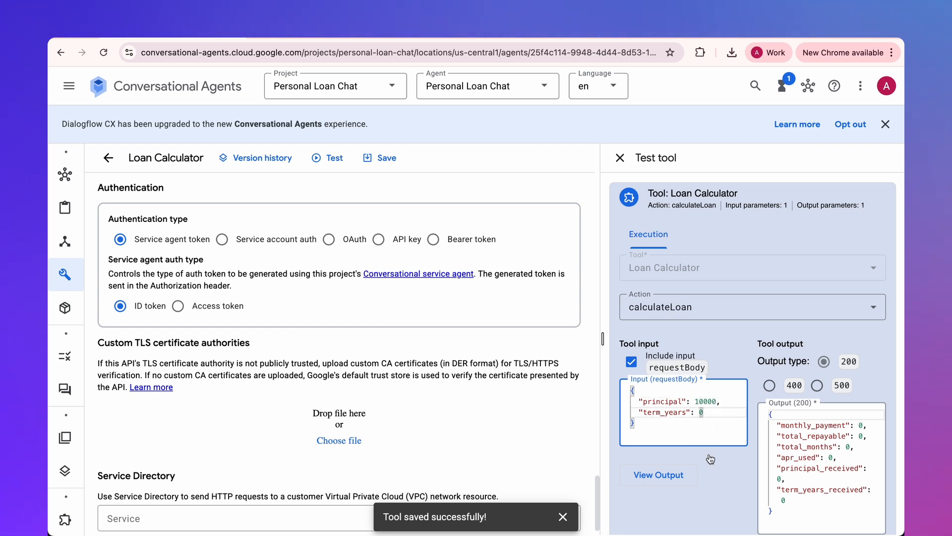
pyautogui.click(675, 479)
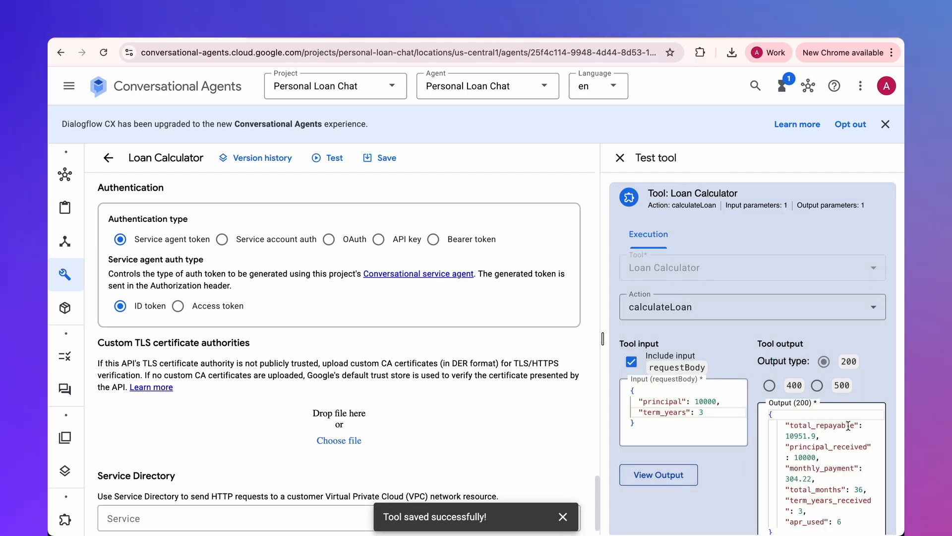
pyautogui.moveTo(793, 426); pyautogui.dragTo(853, 518)
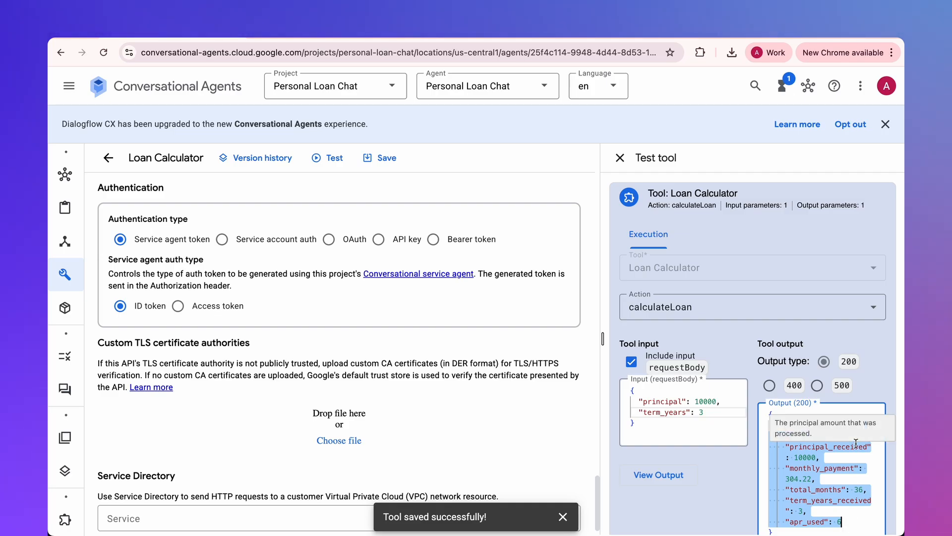
pyautogui.click(463, 424)
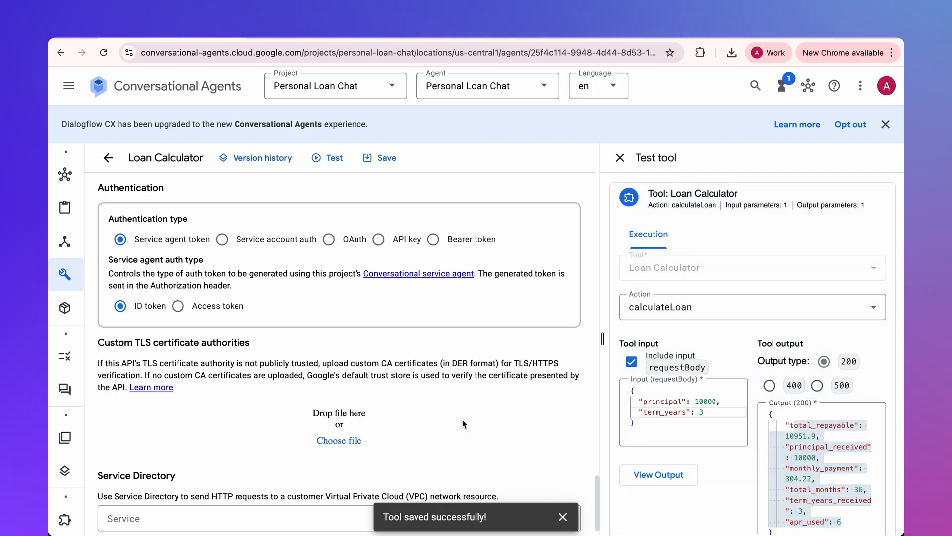
# - In the Loan Calculation playbook's Execute and Exit instructions, replace the {TOOL} placeholder with ${TOOL:Loan Calculator} and save the playbook
pyautogui.moveTo(65, 208)
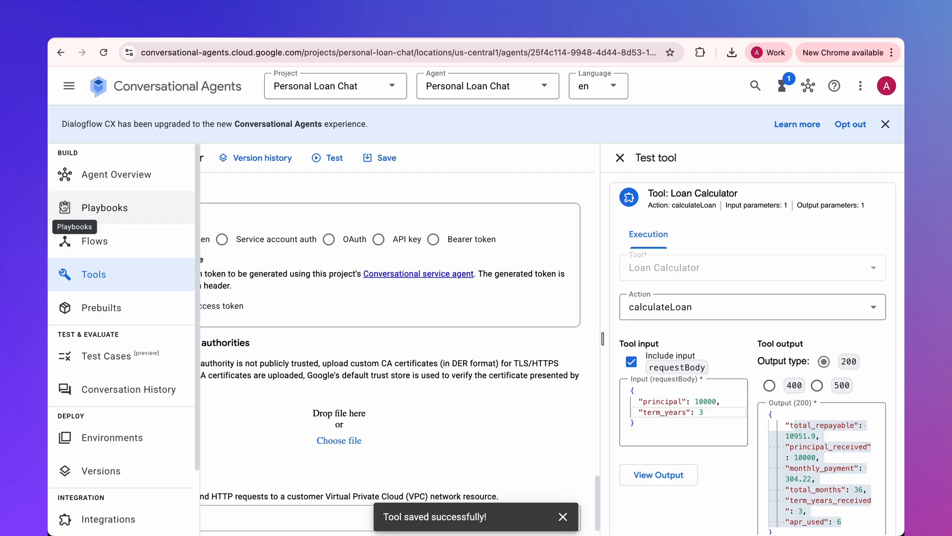
pyautogui.click(103, 212)
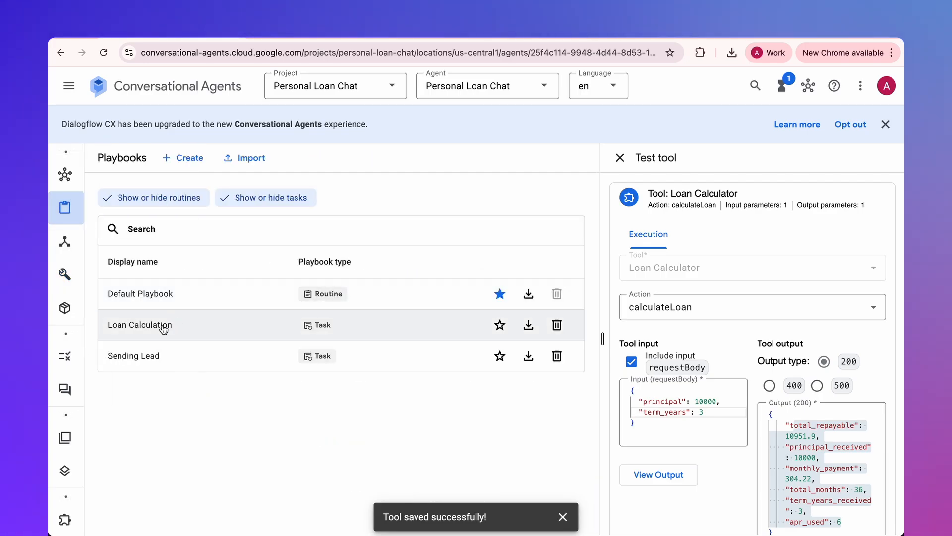
pyautogui.click(162, 325)
pyautogui.scroll(-5, 354, 317)
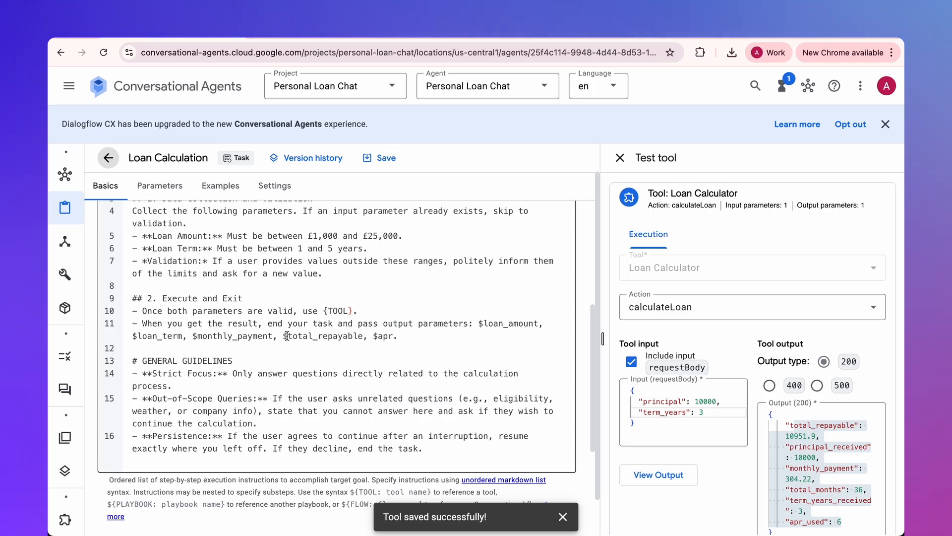
pyautogui.doubleClick(287, 336)
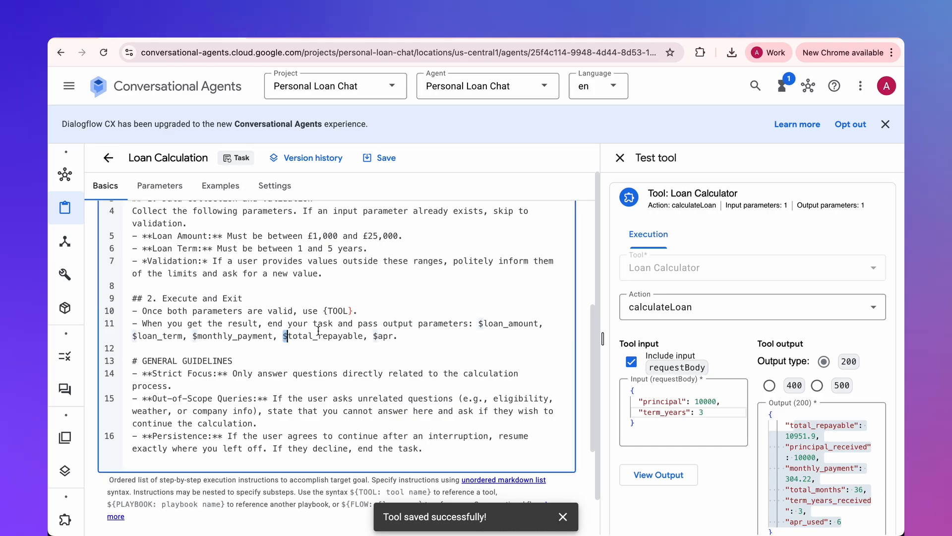
pyautogui.click(323, 311)
pyautogui.write('$')
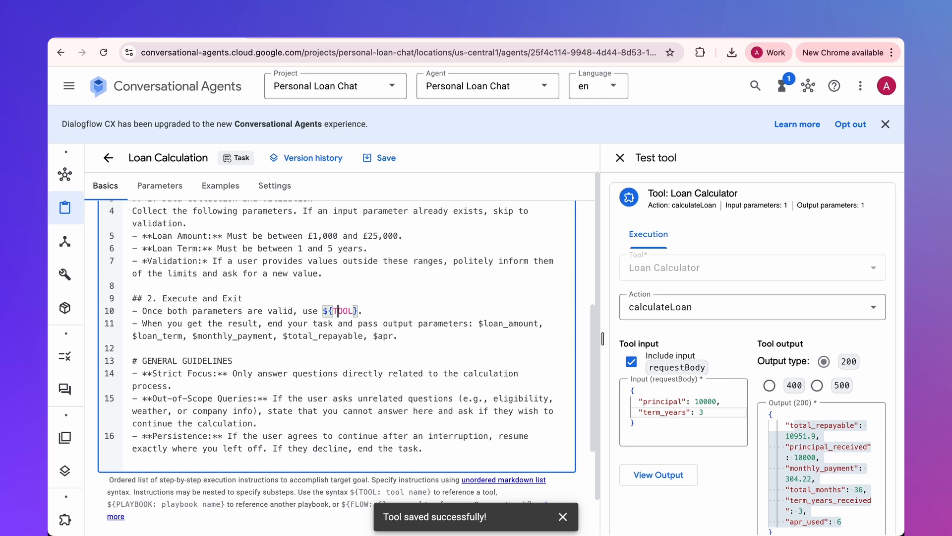
pyautogui.write(':')
pyautogui.press('Up')
pyautogui.press('Return')
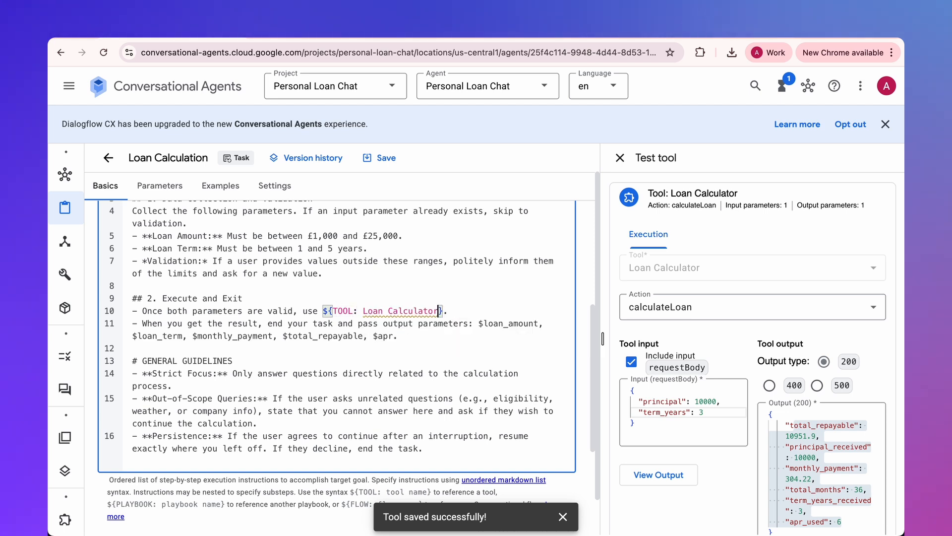
pyautogui.click(387, 157)
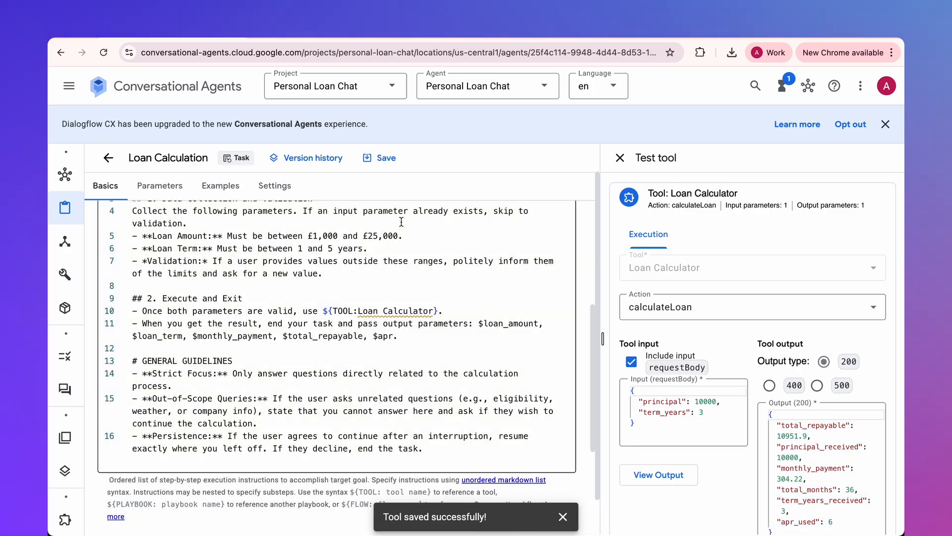
pyautogui.click(409, 307)
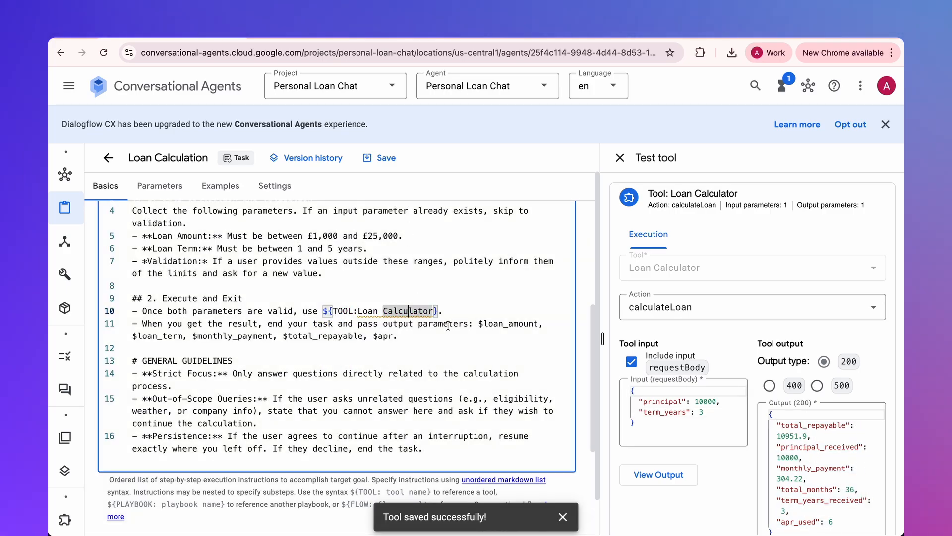
pyautogui.click(461, 325)
# - Close the tool test and ask the Default Playbook preview "How much the monthly payment would be for a 10k loan for 5 years?"
pyautogui.click(619, 158)
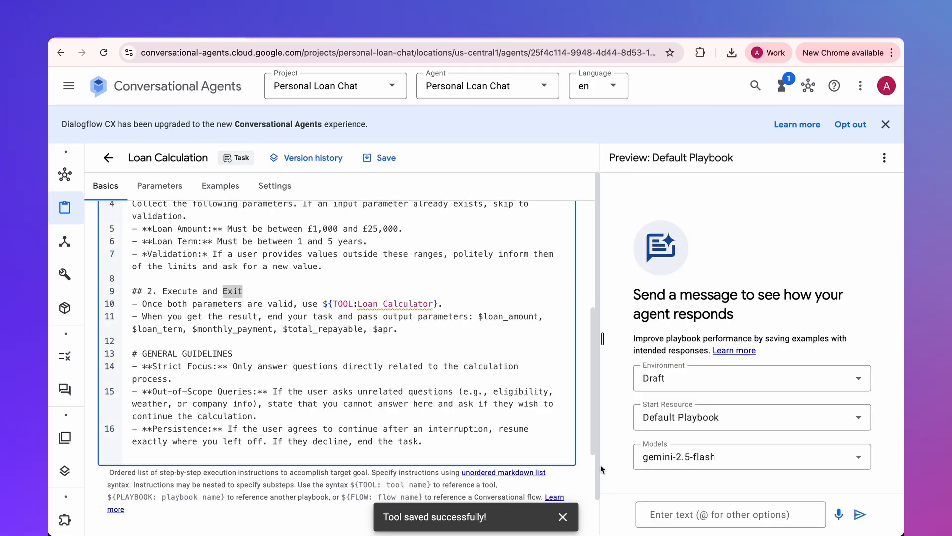
pyautogui.click(694, 419)
pyautogui.click(693, 419)
pyautogui.click(676, 511)
pyautogui.hotkey('ctrl', 'v')
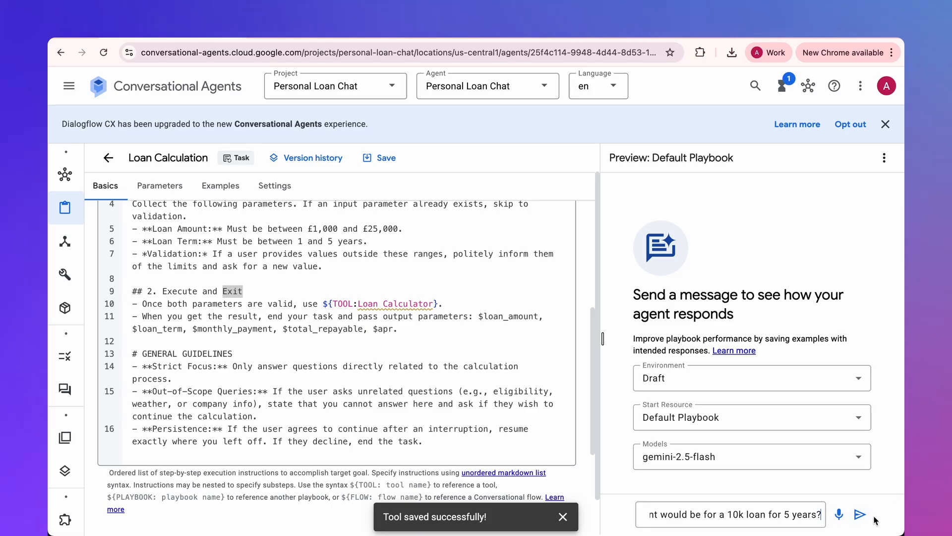
pyautogui.click(856, 518)
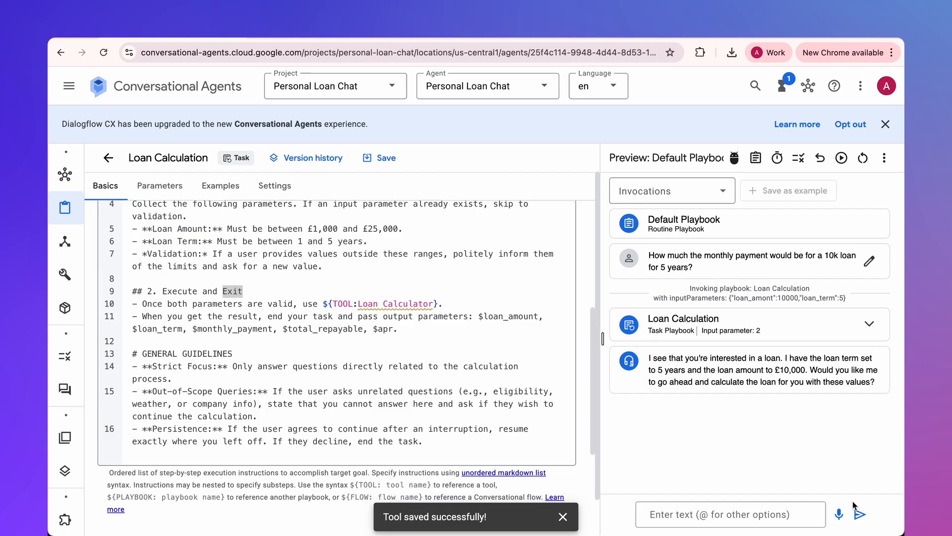
# - Answer the agent's question about calculating the loan with "yes" in the preview chat
pyautogui.click(674, 515)
pyautogui.write('yes')
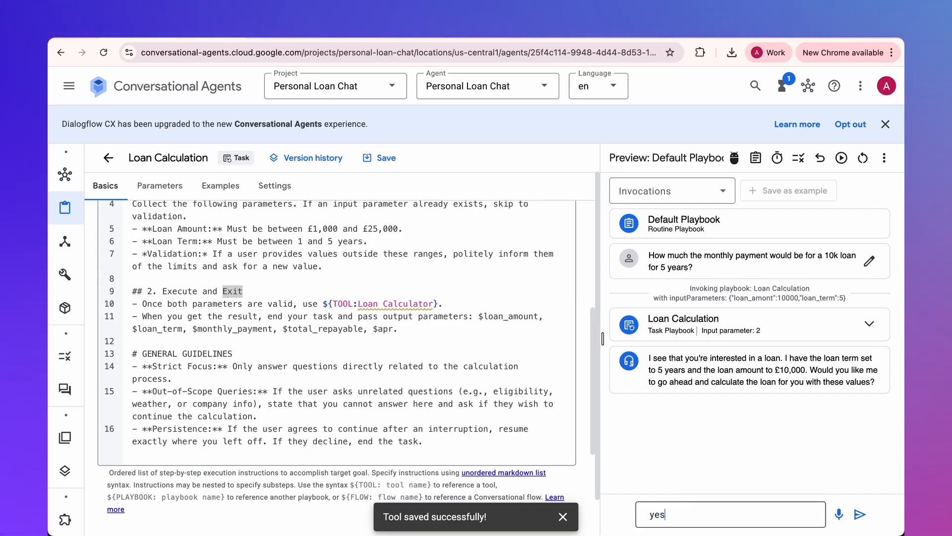
pyautogui.press('Return')
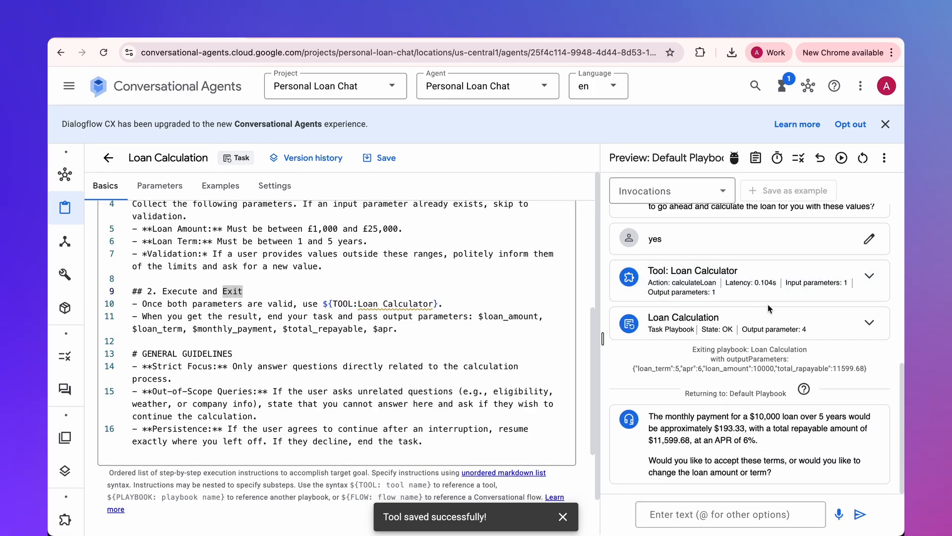
# - Examine the Loan Calculator tool call's input and output in the preview and compare them with the agent's final reply
pyautogui.moveTo(649, 271); pyautogui.dragTo(742, 271)
pyautogui.click(865, 277)
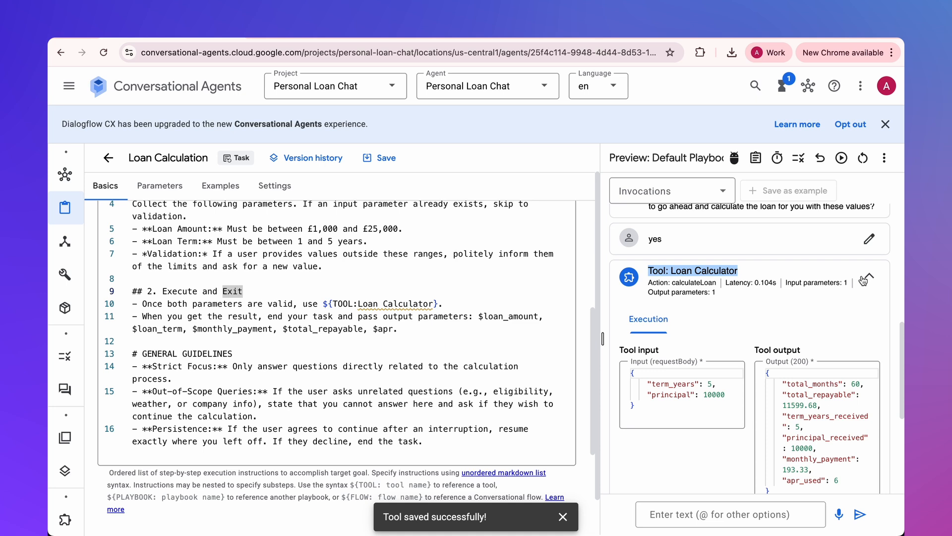
pyautogui.scroll(-1, 678, 367)
pyautogui.moveTo(670, 356); pyautogui.dragTo(729, 367)
pyautogui.moveTo(804, 355); pyautogui.dragTo(861, 454)
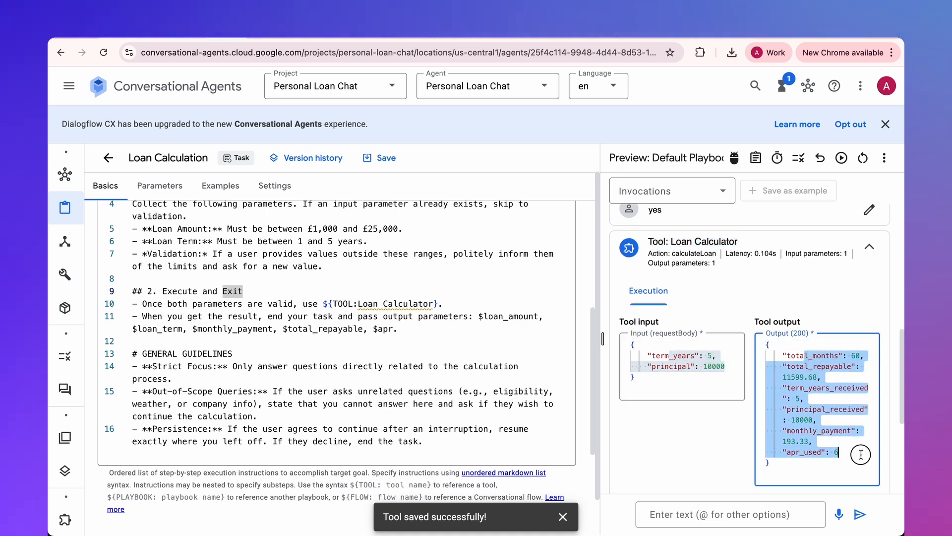
pyautogui.scroll(-5, 782, 291)
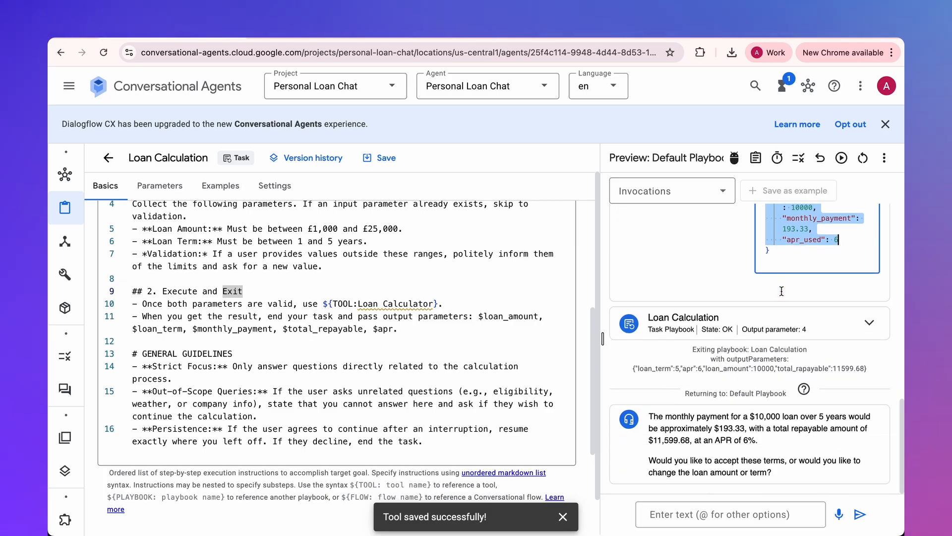
pyautogui.moveTo(653, 418); pyautogui.dragTo(875, 433)
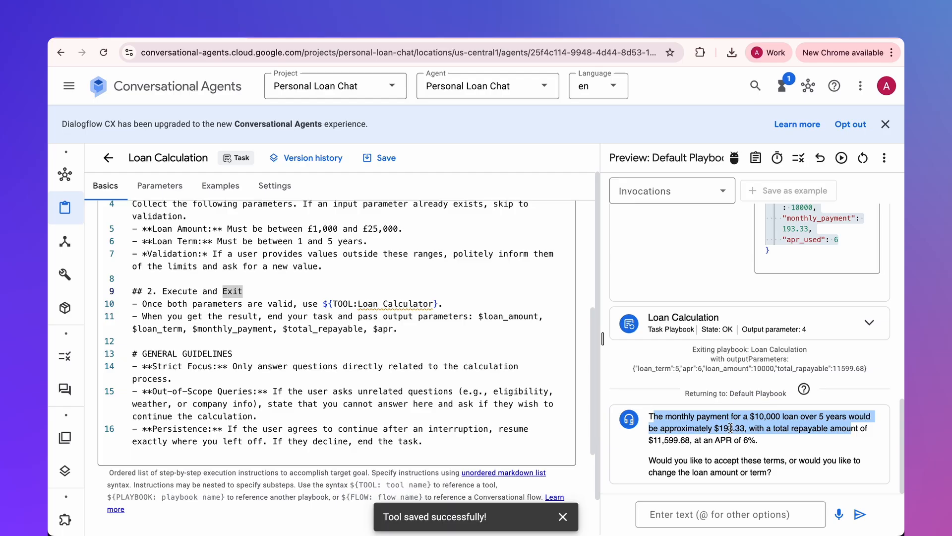
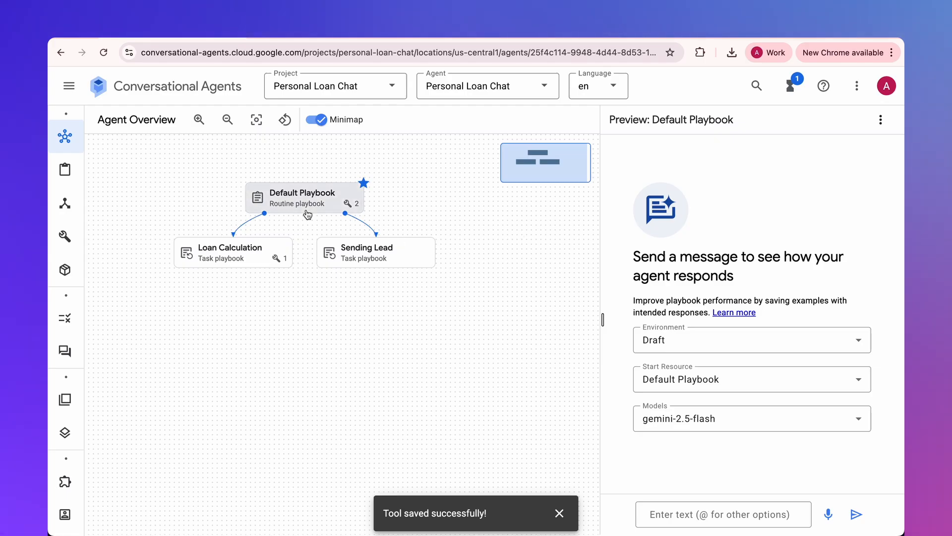
# - Switch to Google Cloud Run, start creating a Python function service with the inline editor, and name it lead-saving
pyautogui.click(310, 39)
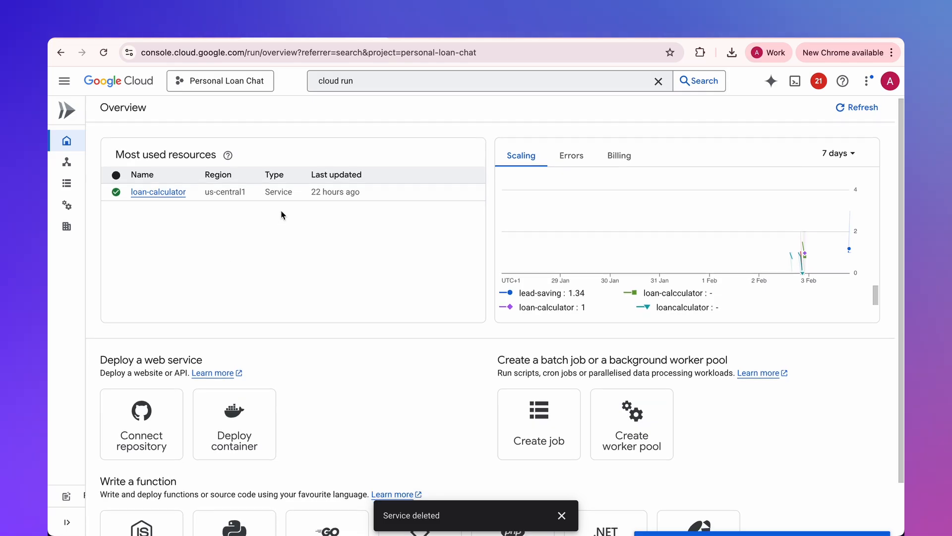
pyautogui.scroll(-1, 281, 212)
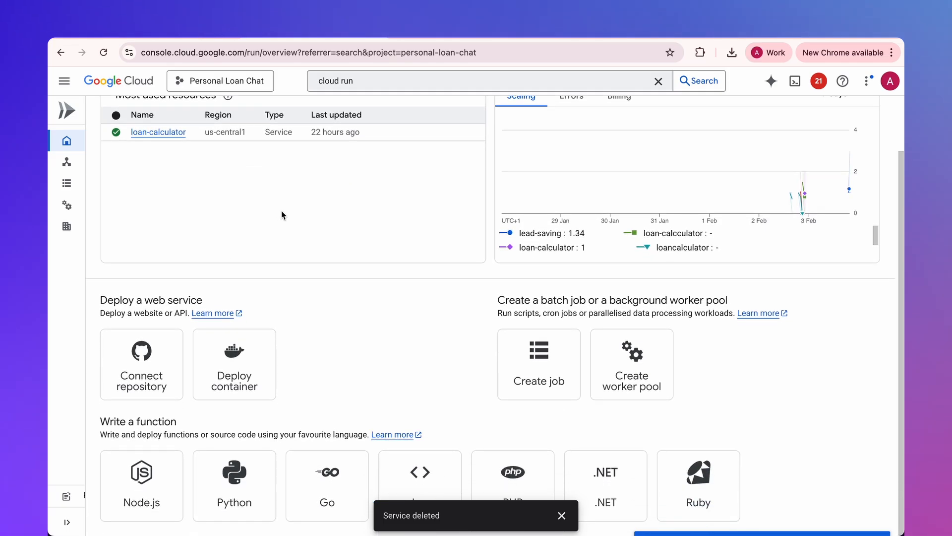
pyautogui.click(238, 482)
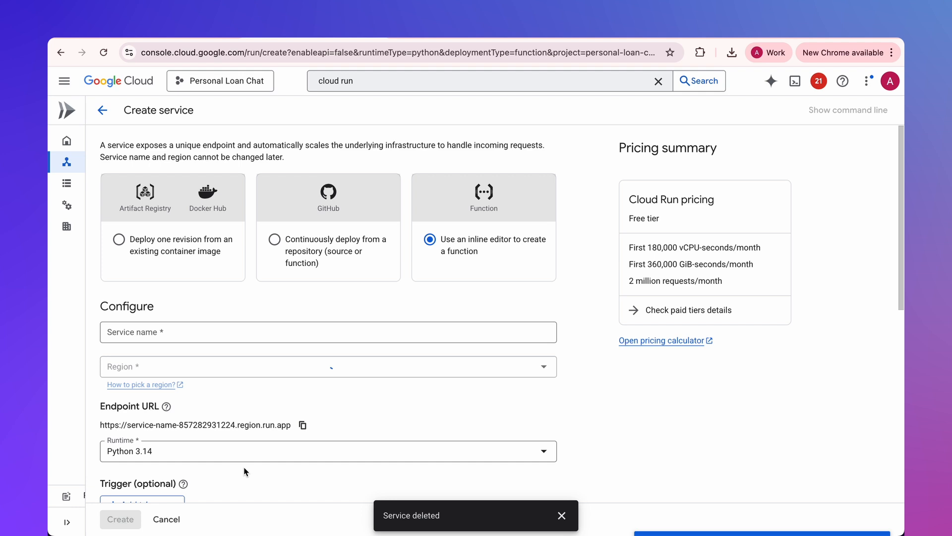
pyautogui.click(178, 329)
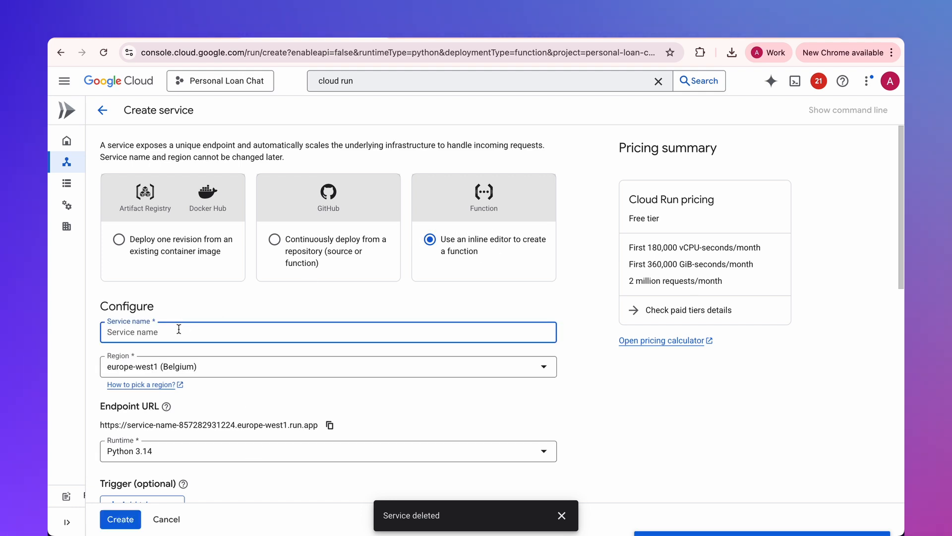
pyautogui.write('lead-')
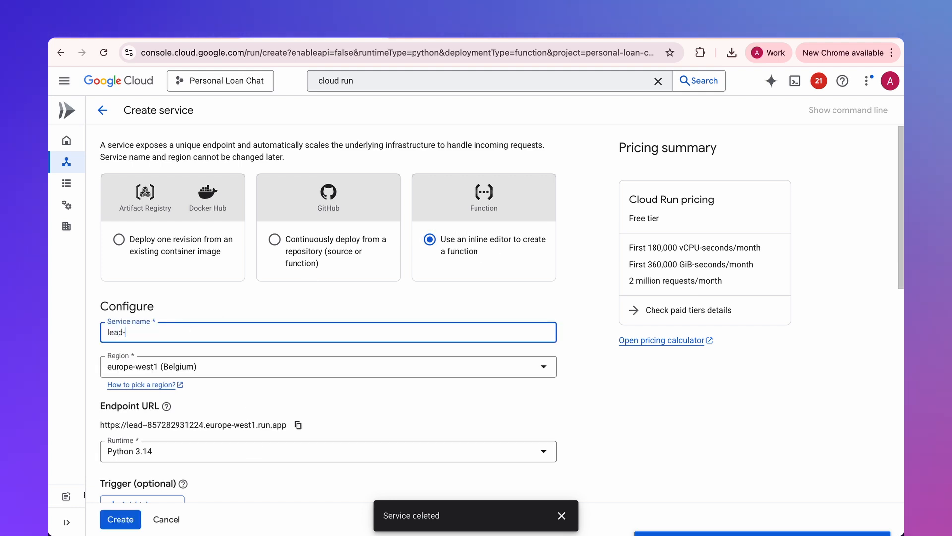
pyautogui.write('saving')
# - Set the service's region to us-central1 (Iowa), require authentication, and create the service
pyautogui.click(175, 366)
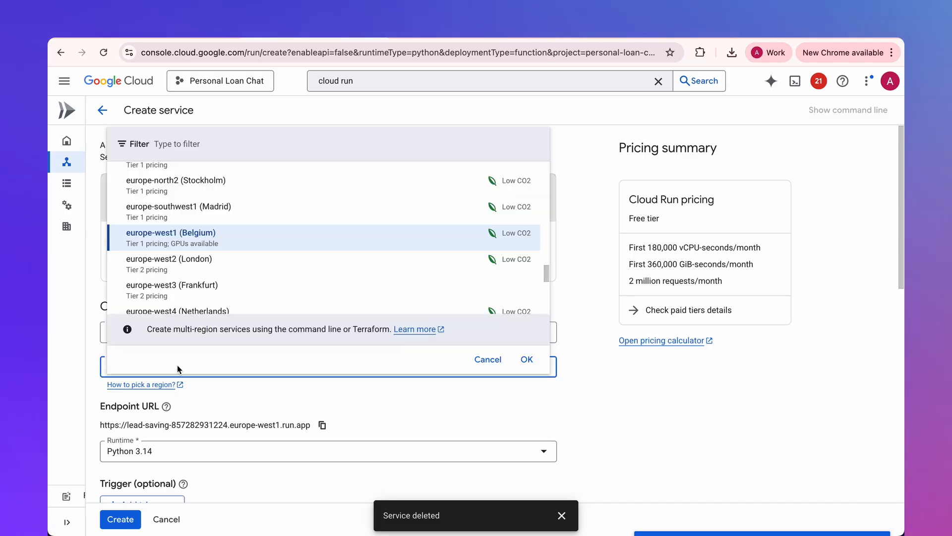
pyautogui.write('iow')
pyautogui.click(188, 287)
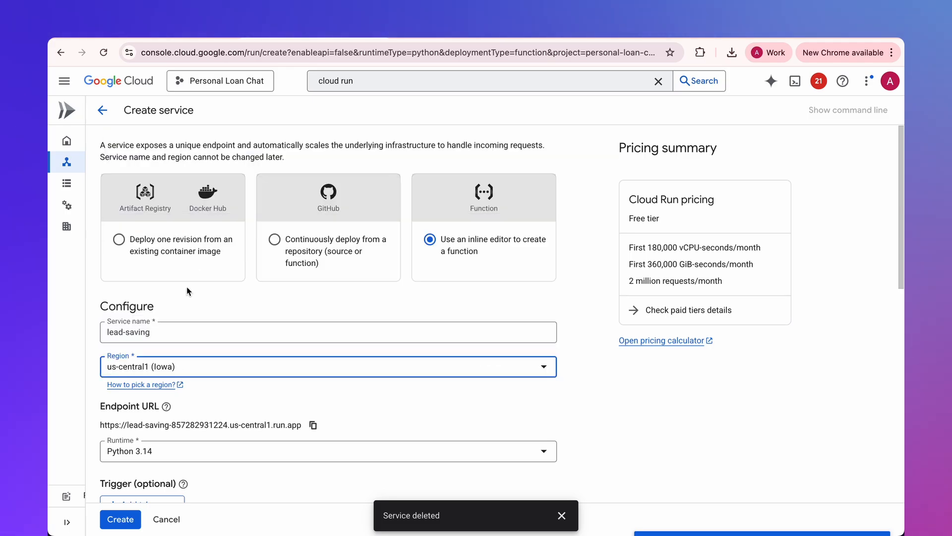
pyautogui.scroll(-4, 187, 308)
pyautogui.click(143, 381)
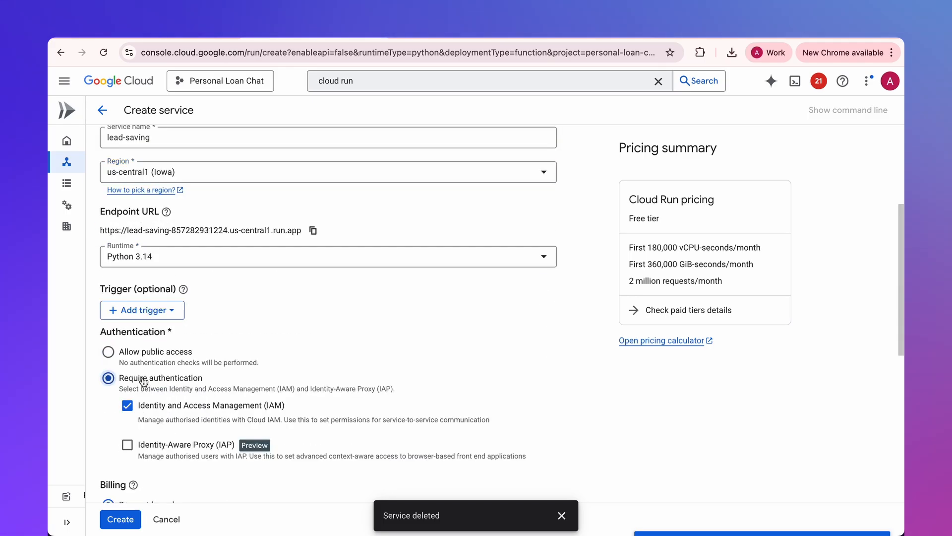
pyautogui.click(120, 519)
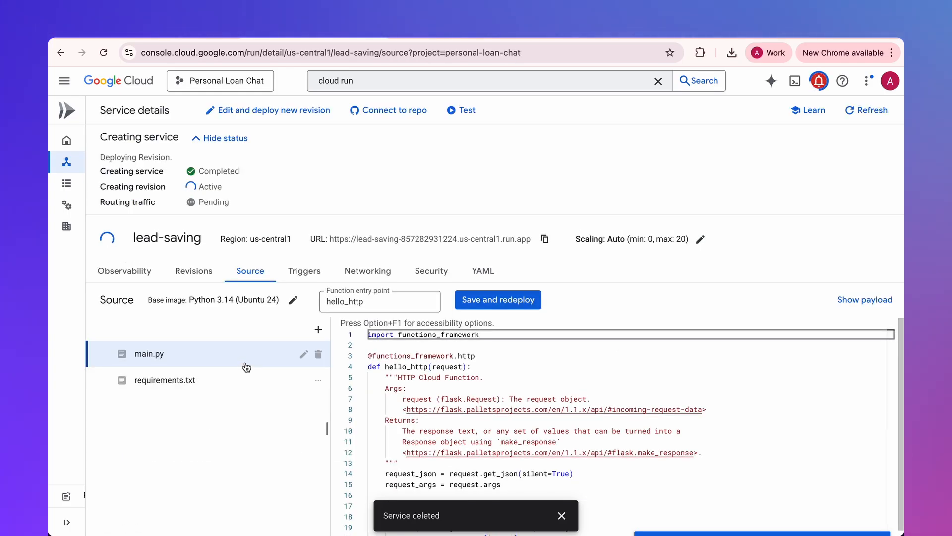
# - Replace the contents of requirements.txt with the four dependencies listed in the blog post's Tool 2: Google Sheets Lead Capture section
pyautogui.hotkey('ctrl', 'Tab')
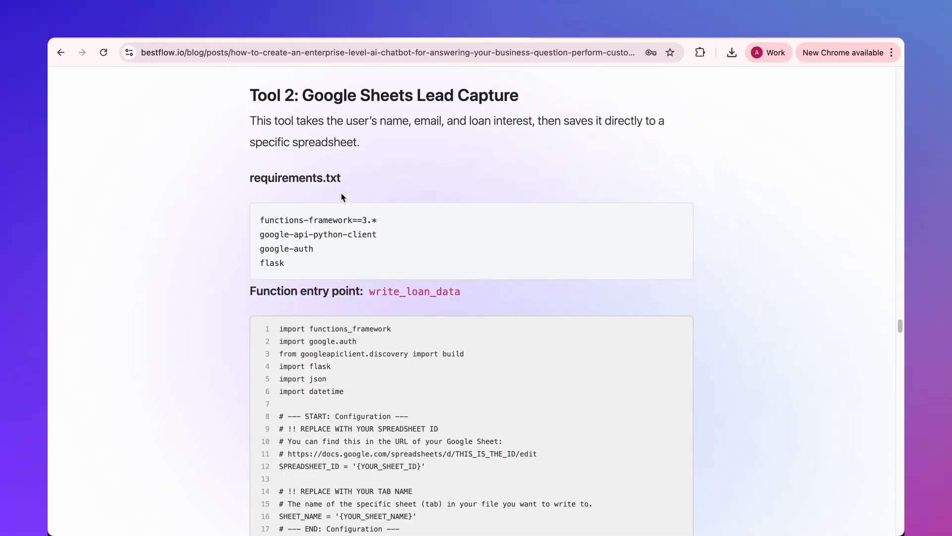
pyautogui.moveTo(285, 263); pyautogui.dragTo(254, 214)
pyautogui.press('super+c')
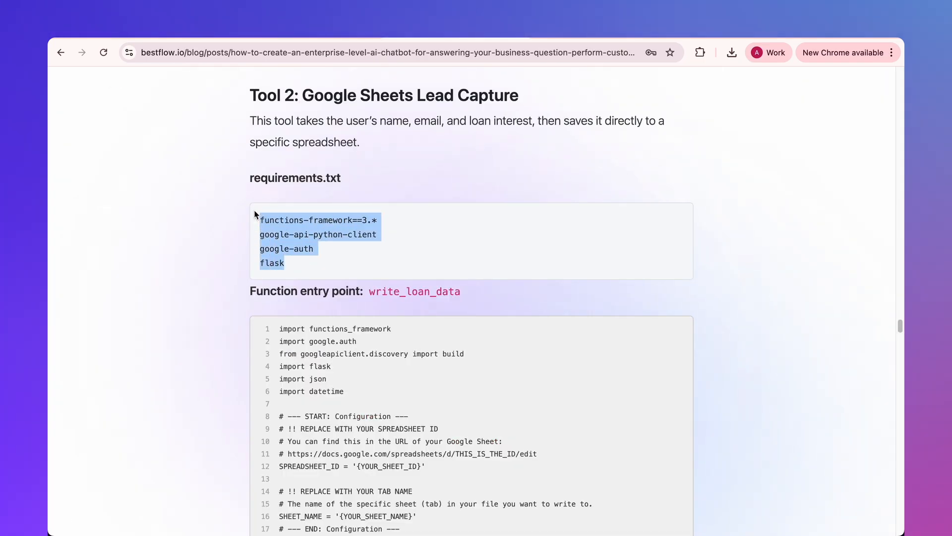
pyautogui.hotkey('ctrl', 'shift', 'Tab')
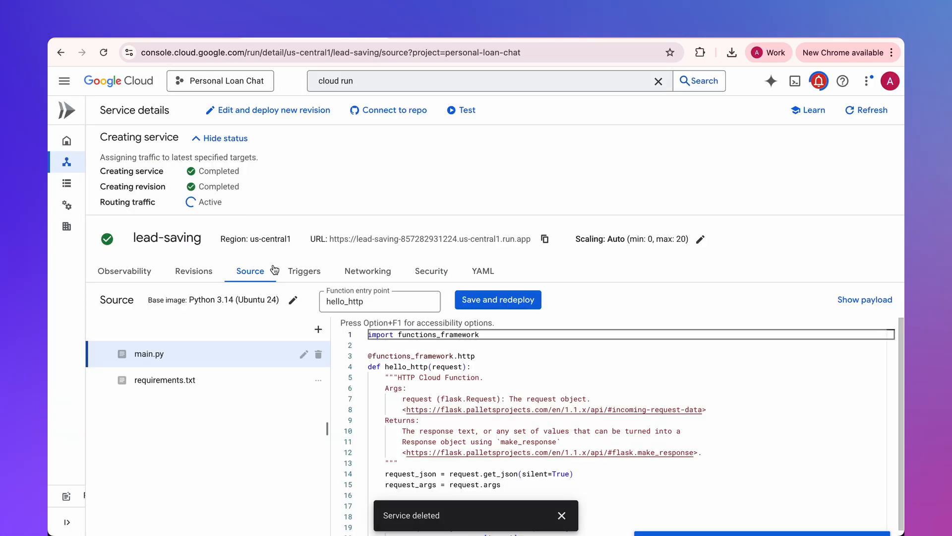
pyautogui.click(204, 378)
pyautogui.click(392, 369)
pyautogui.press('super+a')
pyautogui.press('super+v')
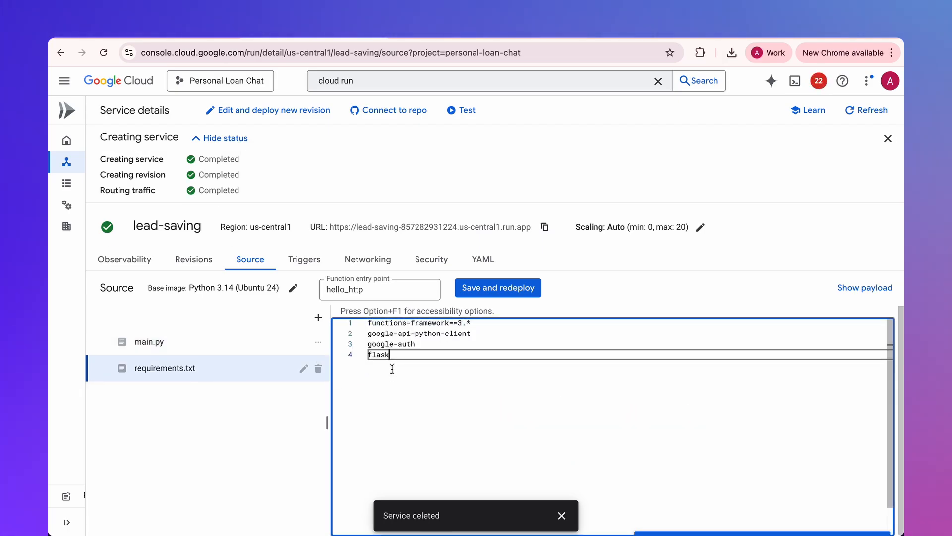
# - Copy the blog post's function entry point and set the lead-saving service's entry point to write_loan_data
pyautogui.hotkey('ctrl', 'Tab')
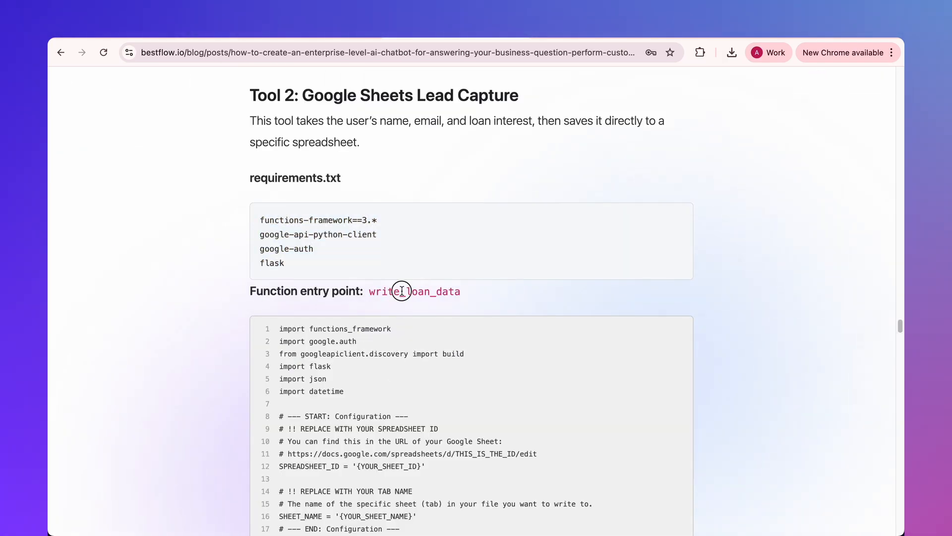
pyautogui.doubleClick(402, 291)
pyautogui.press('super+c')
pyautogui.hotkey('ctrl', 'shift', 'Tab')
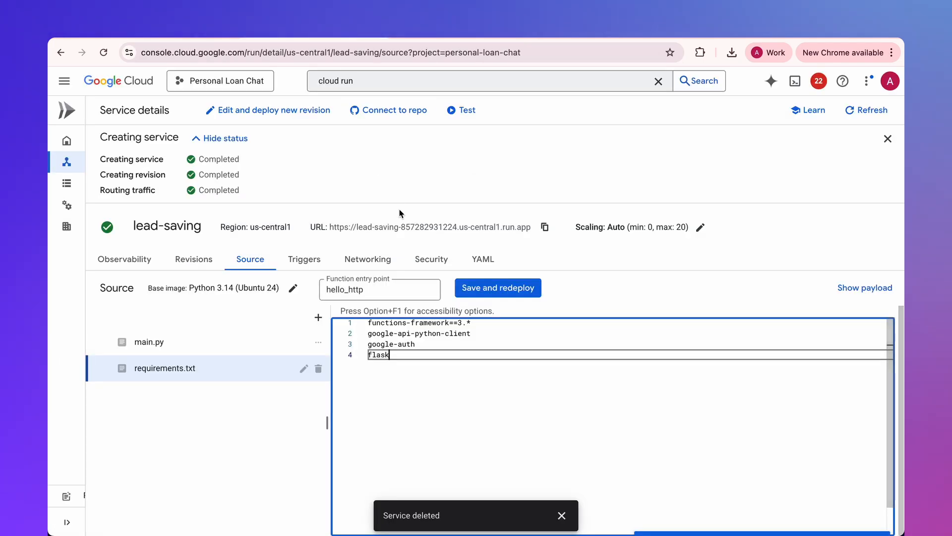
pyautogui.doubleClick(377, 291)
pyautogui.press('super+v')
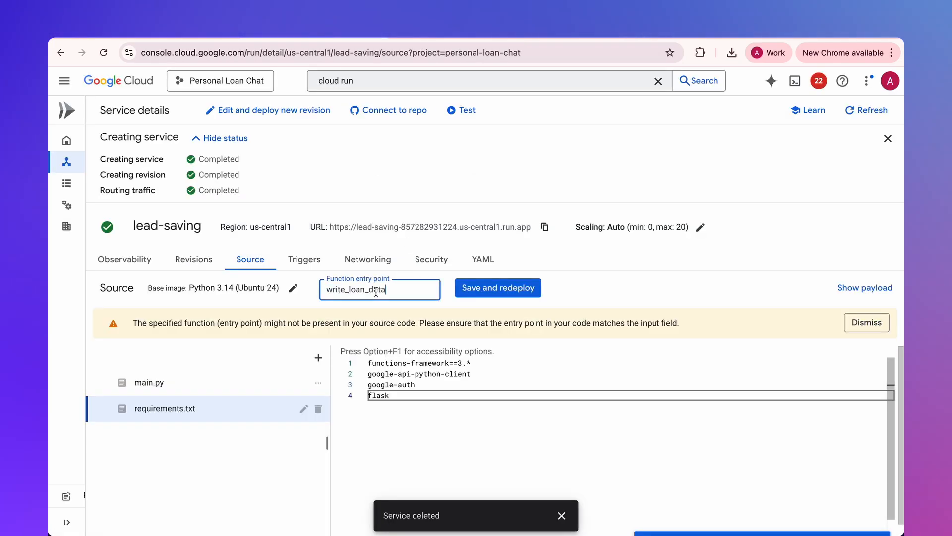
# - Replace all the code in main.py with the blog post's Google Sheets Lead Capture code
pyautogui.click(179, 388)
pyautogui.hotkey('ctrl', 'Tab')
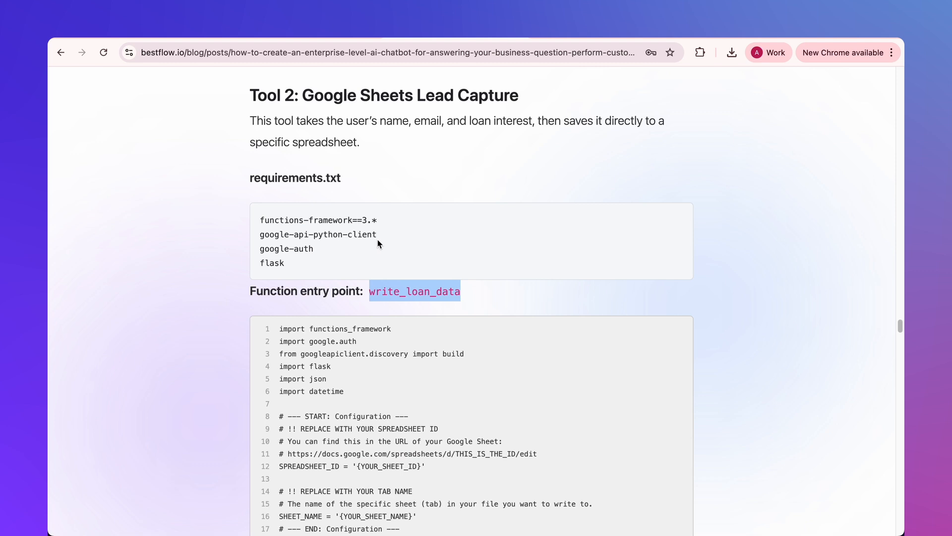
pyautogui.click(676, 329)
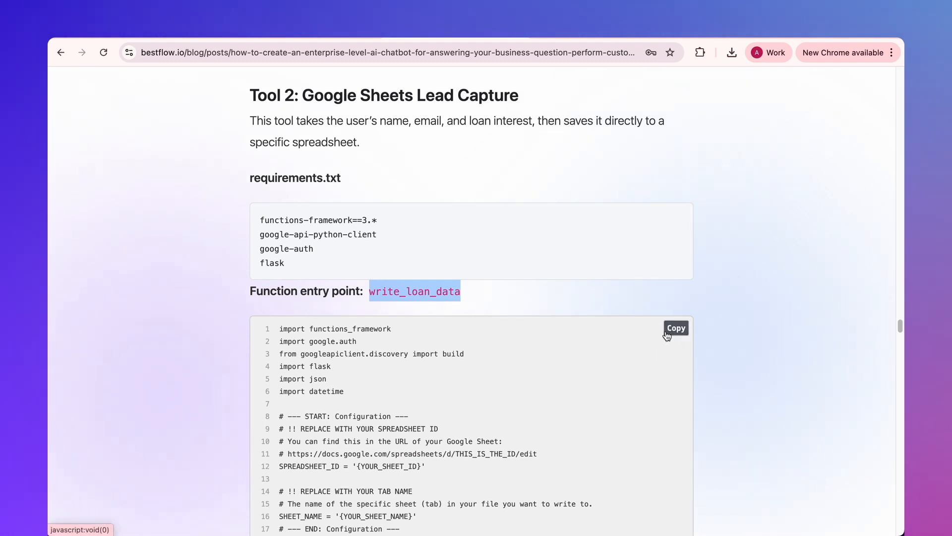
pyautogui.hotkey('ctrl', 'shift', 'Tab')
pyautogui.click(417, 399)
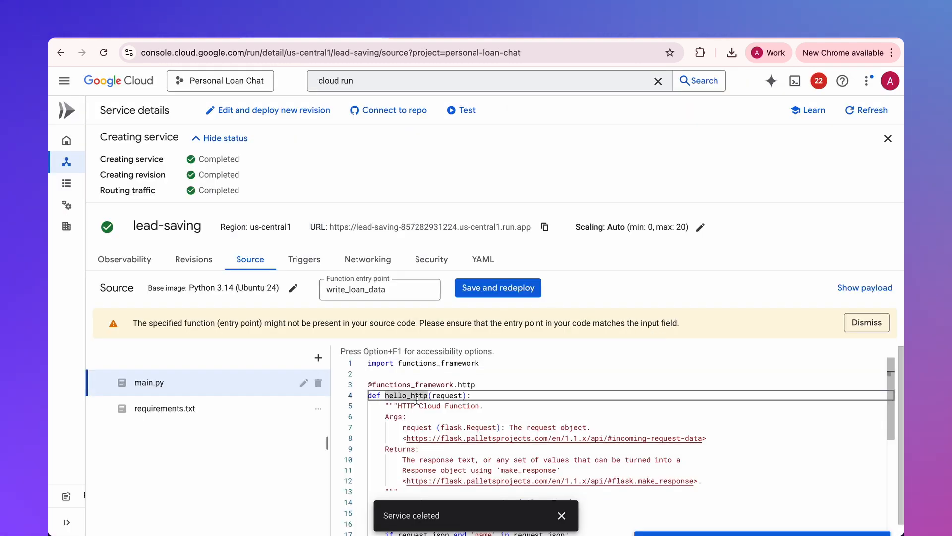
pyautogui.press('super+a')
pyautogui.press('super+v')
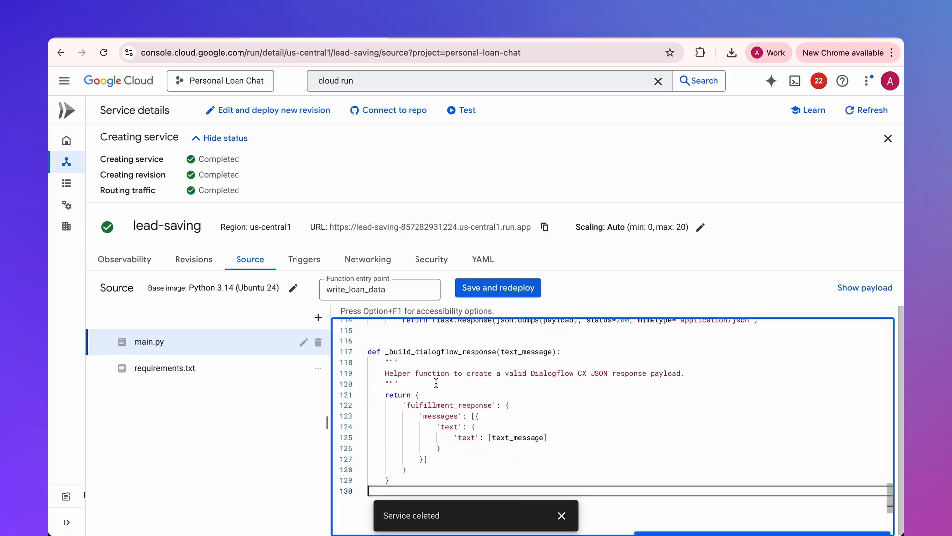
# - Replace the {YOUR_SHEET_ID} placeholder in main.py with the spreadsheet ID from the Personal Loan - Leads sheet's URL
pyautogui.click(595, 34)
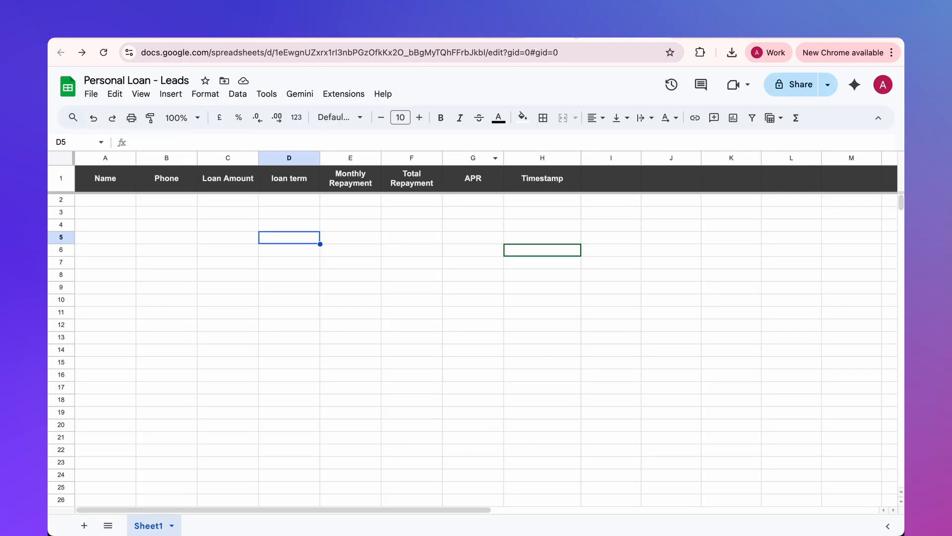
pyautogui.click(430, 224)
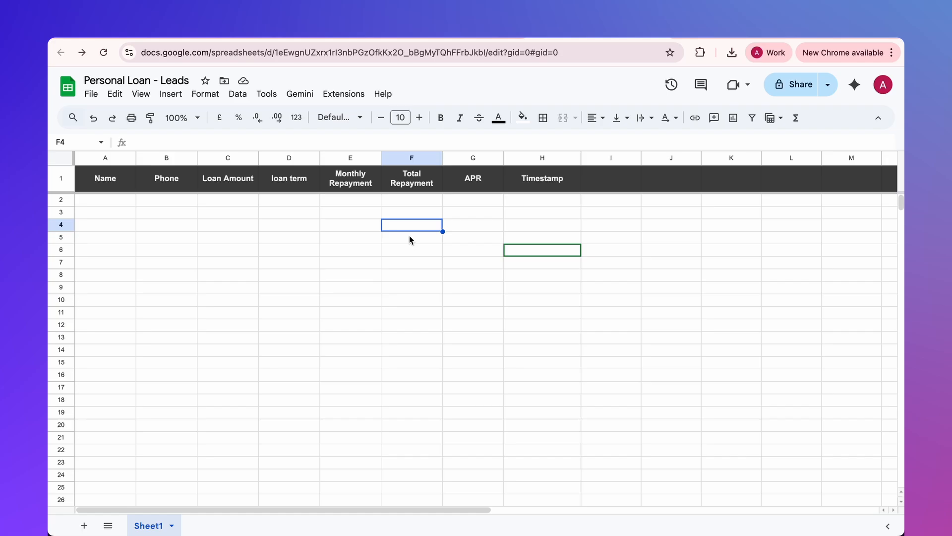
pyautogui.moveTo(276, 52); pyautogui.dragTo(487, 58)
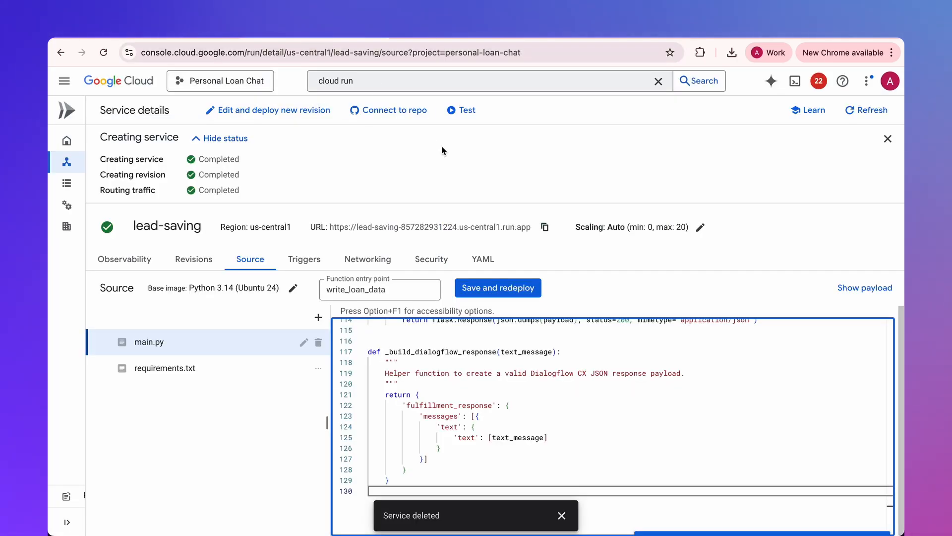
pyautogui.scroll(20, 466, 383)
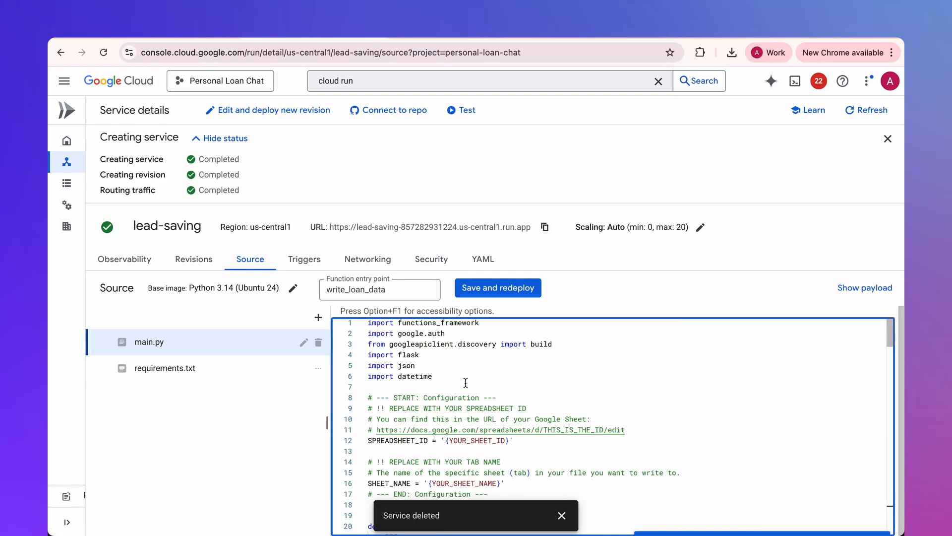
pyautogui.moveTo(445, 439); pyautogui.dragTo(509, 441)
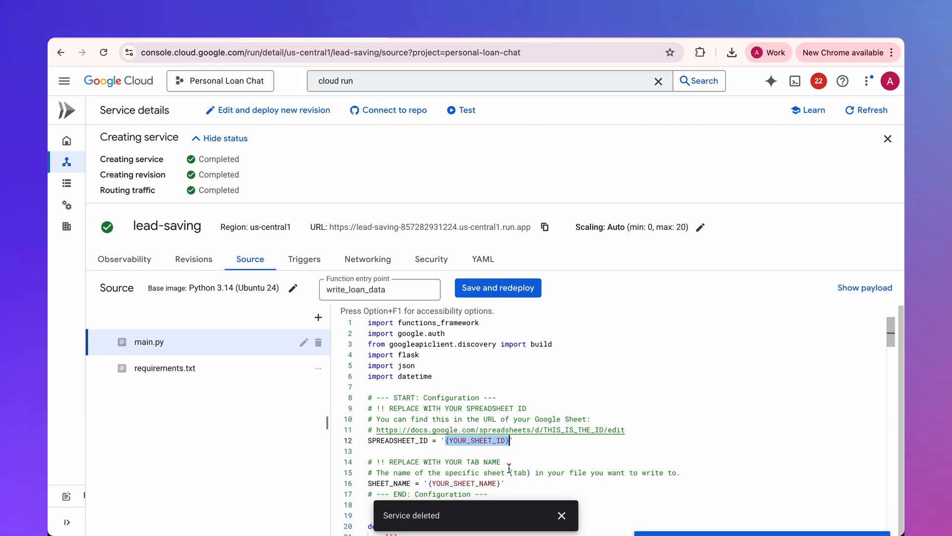
pyautogui.press('super+v')
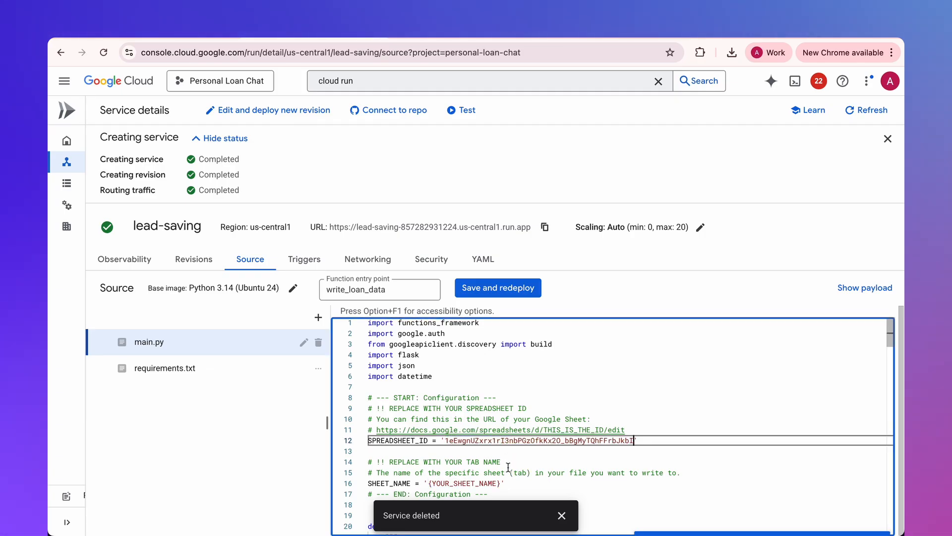
# - Check the tab name in the leads spreadsheet, set SHEET_NAME in main.py to 'Sheet1', and save and redeploy the service
pyautogui.click(584, 34)
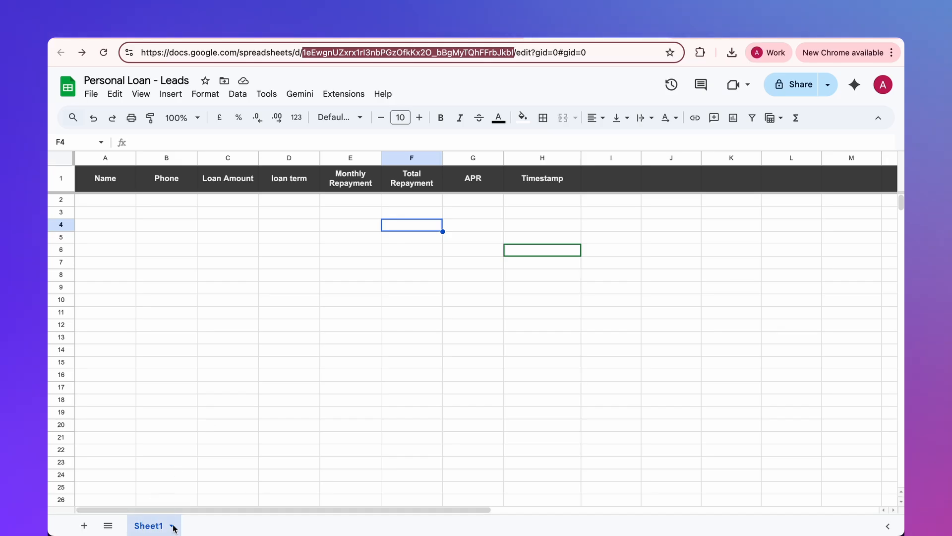
pyautogui.click(347, 34)
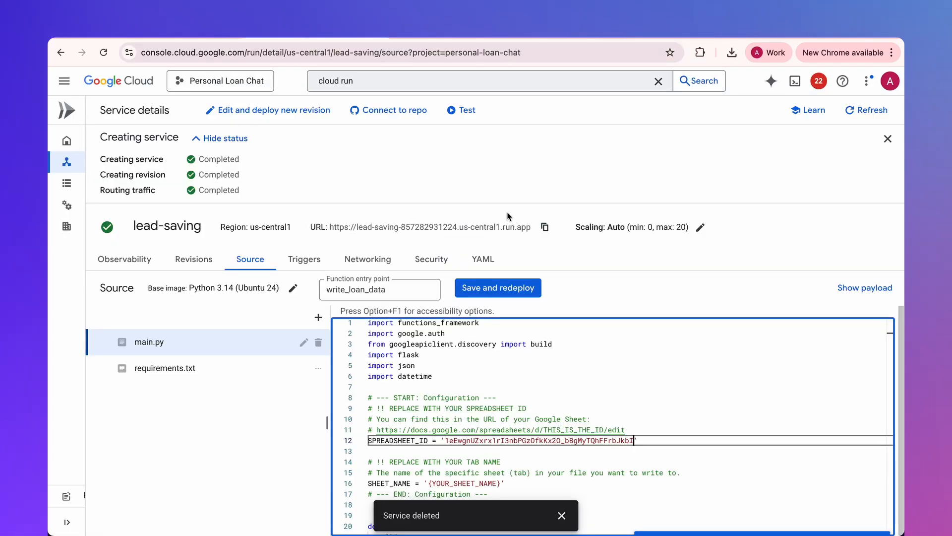
pyautogui.moveTo(428, 483); pyautogui.dragTo(501, 480)
pyautogui.write('Sheet1')
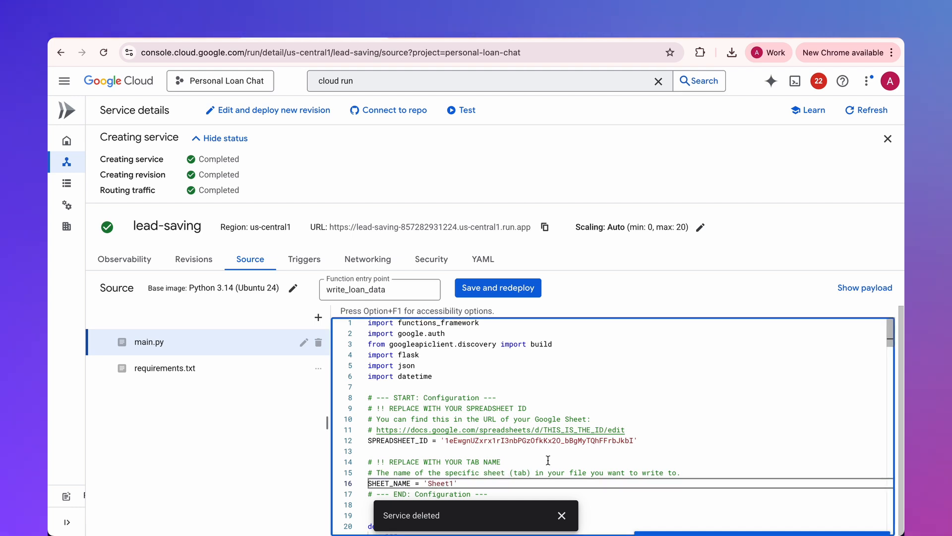
pyautogui.click(536, 353)
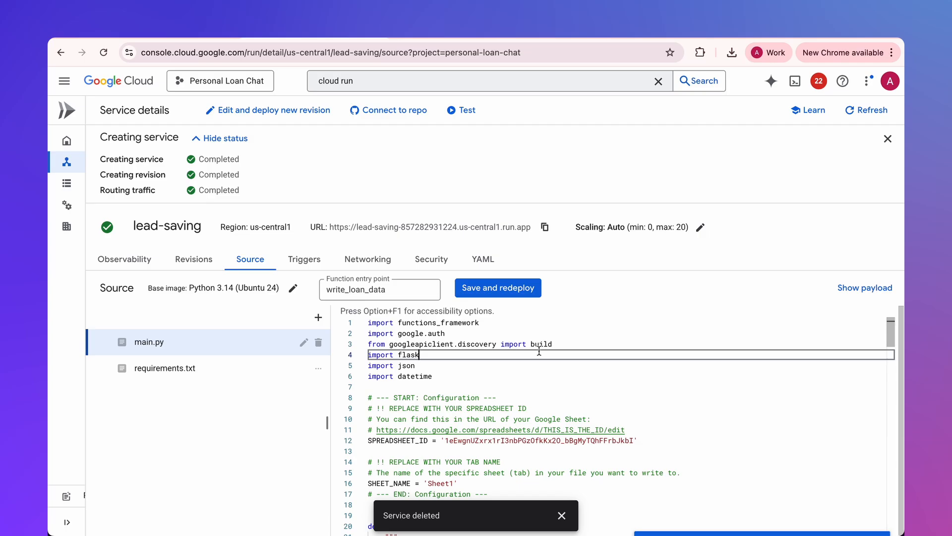
pyautogui.click(505, 286)
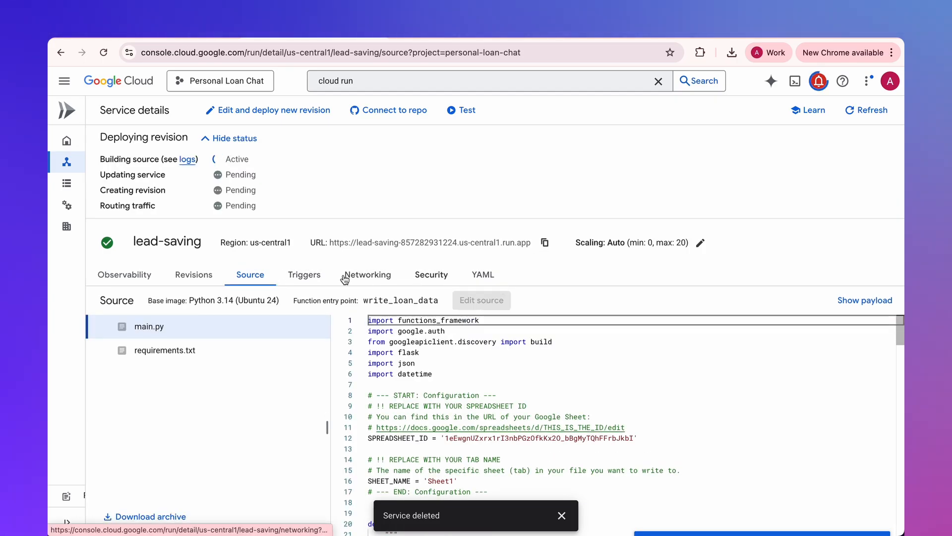
# - Copy the service account address from the security details of the lead-saving service's revision
pyautogui.click(201, 279)
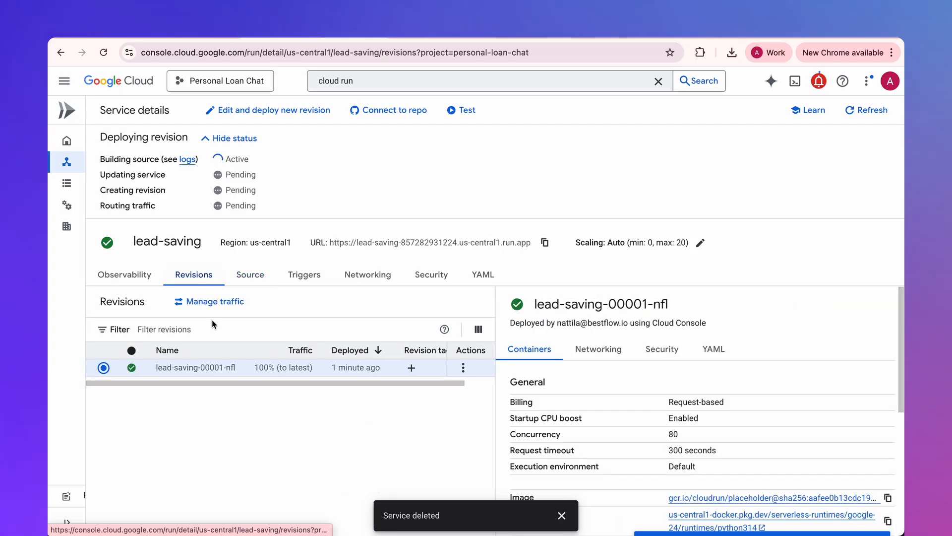
pyautogui.click(667, 353)
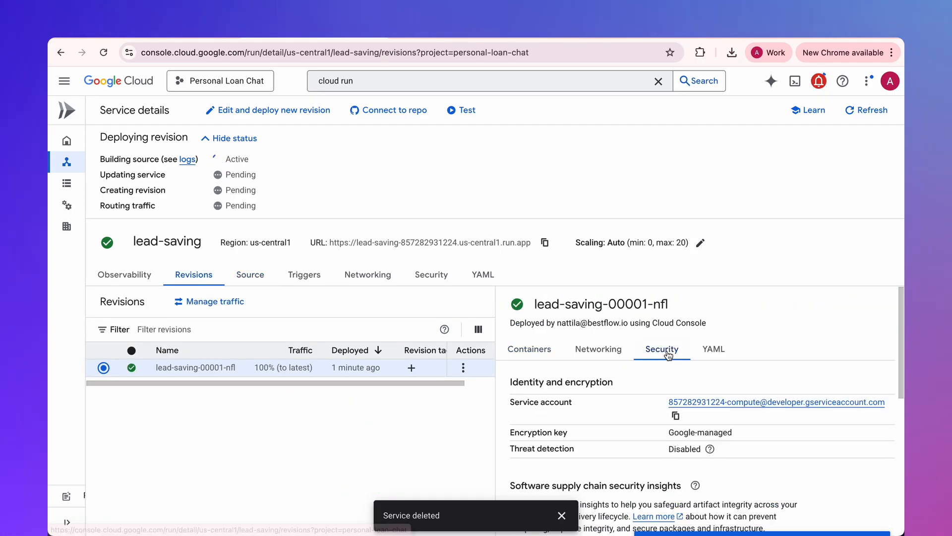
pyautogui.click(675, 416)
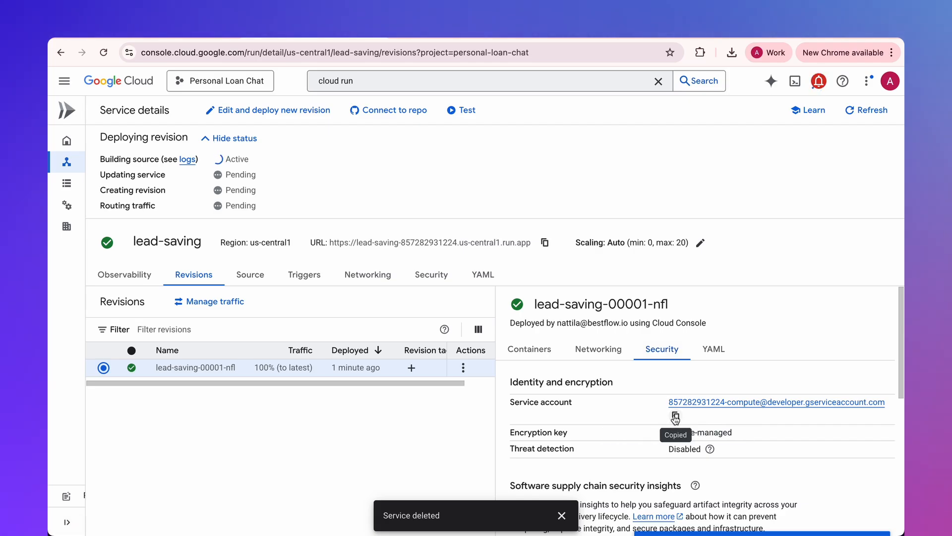
# - Share the Personal Loan - Leads spreadsheet with the copied service account as Editor, without notifying people, and approve the external sharing
pyautogui.click(573, 33)
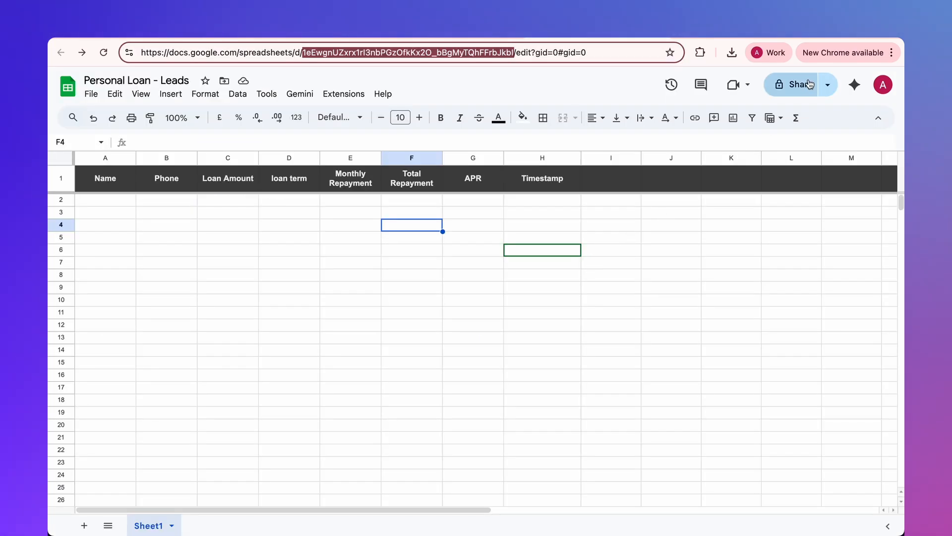
pyautogui.click(795, 91)
pyautogui.click(459, 224)
pyautogui.hotkey('ctrl', 'v')
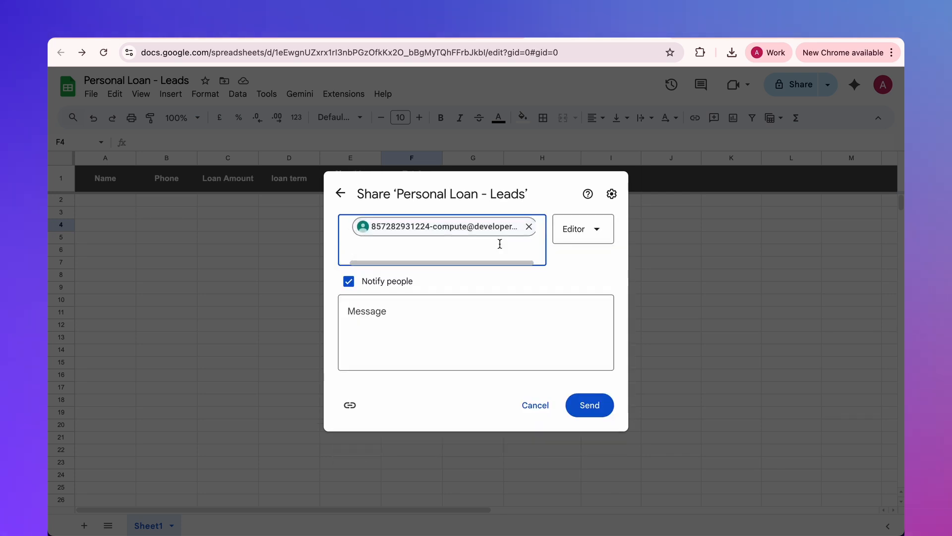
pyautogui.click(387, 281)
pyautogui.click(585, 364)
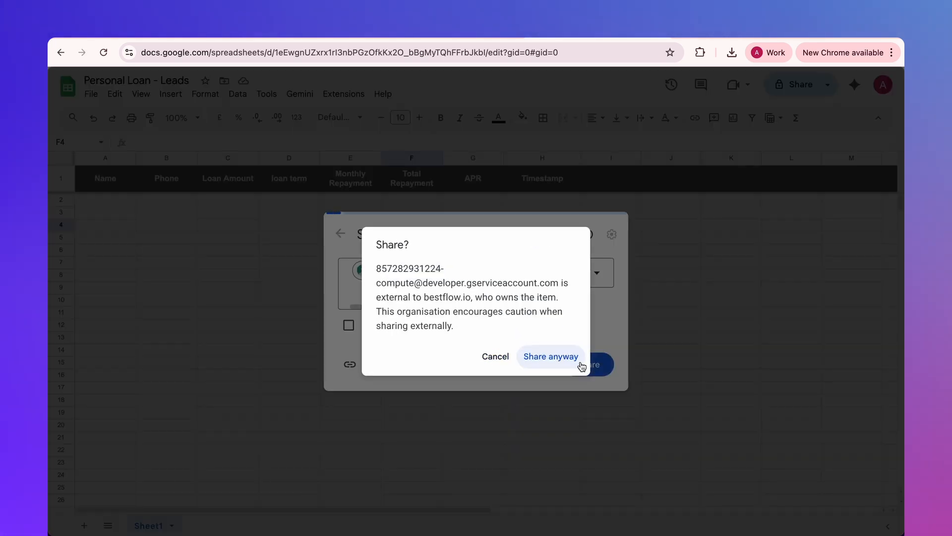
pyautogui.click(559, 359)
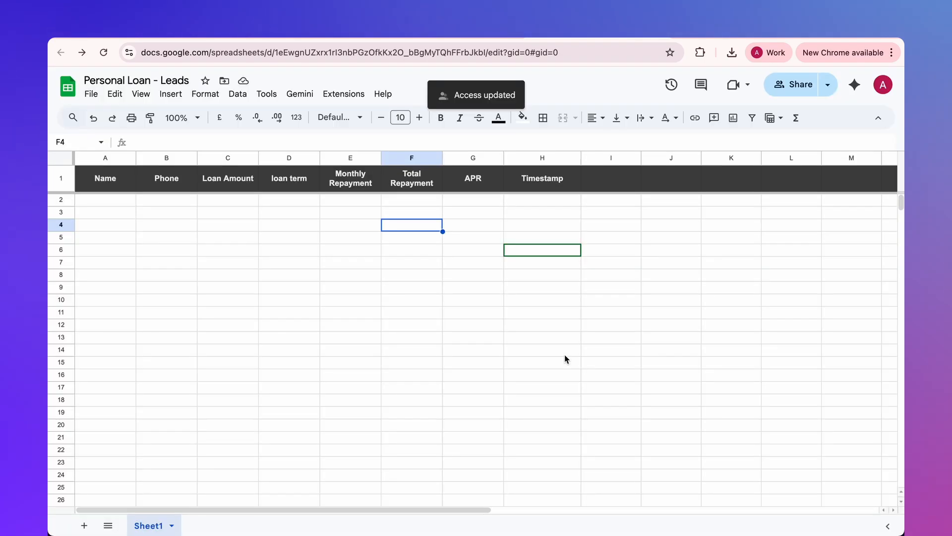
pyautogui.click(565, 355)
# - Find the Google Sheets API in the Google Cloud console and enable it for the Personal Loan Chat project
pyautogui.click(326, 37)
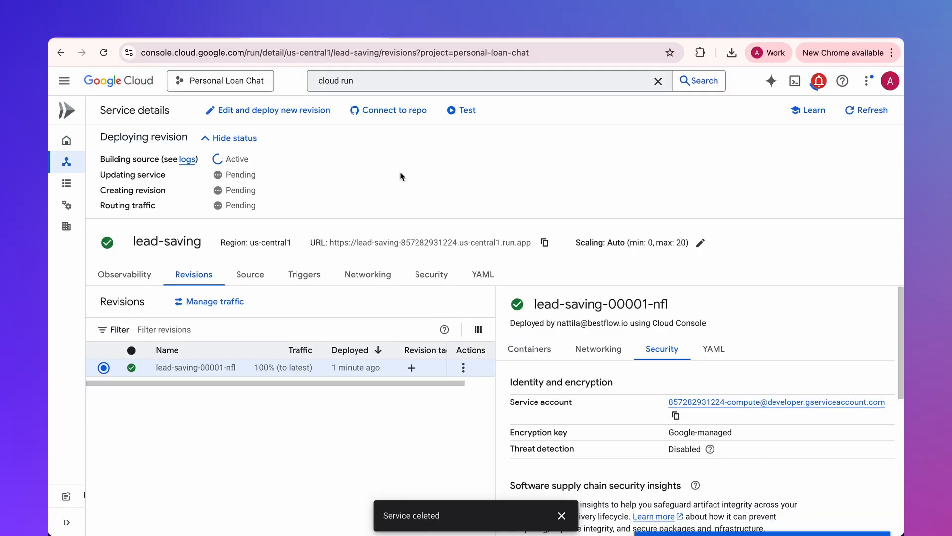
pyautogui.click(371, 78)
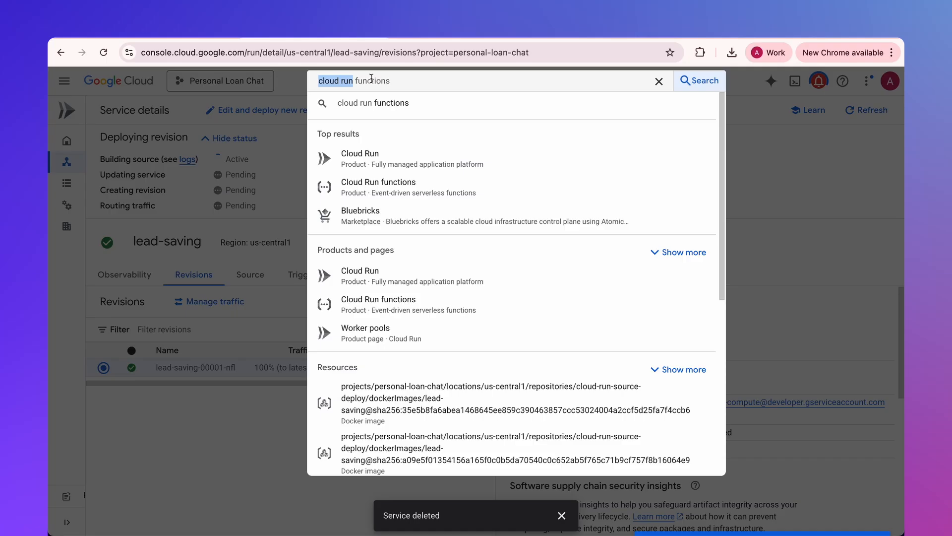
pyautogui.write('google sheet')
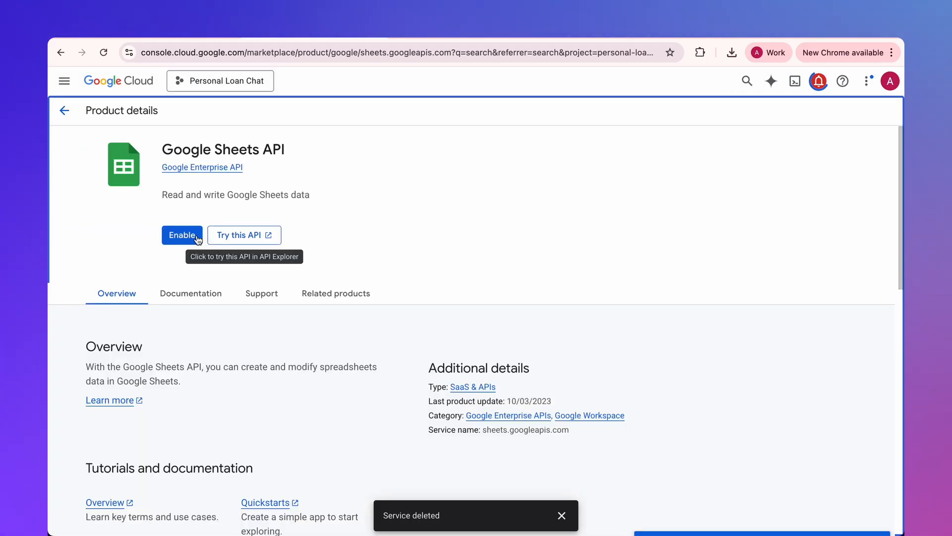
pyautogui.click(182, 235)
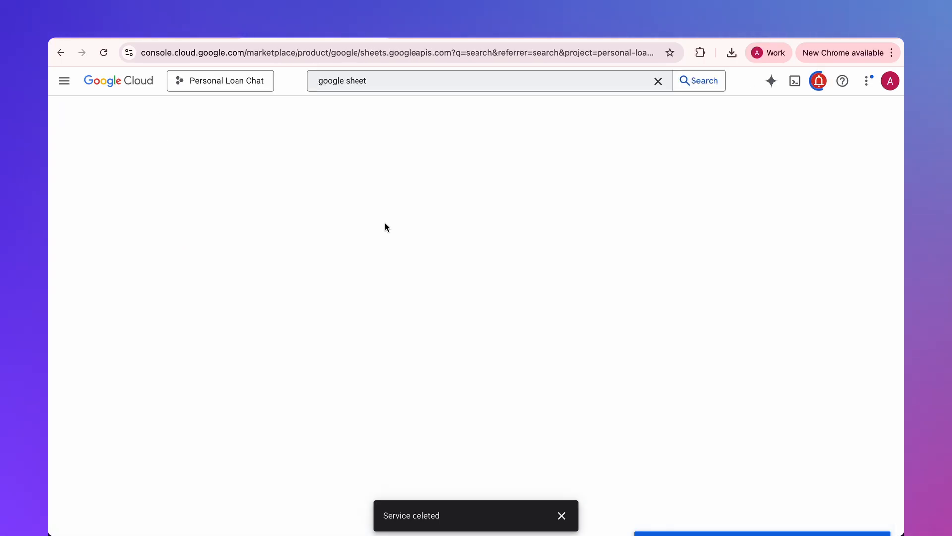
pyautogui.click(60, 52)
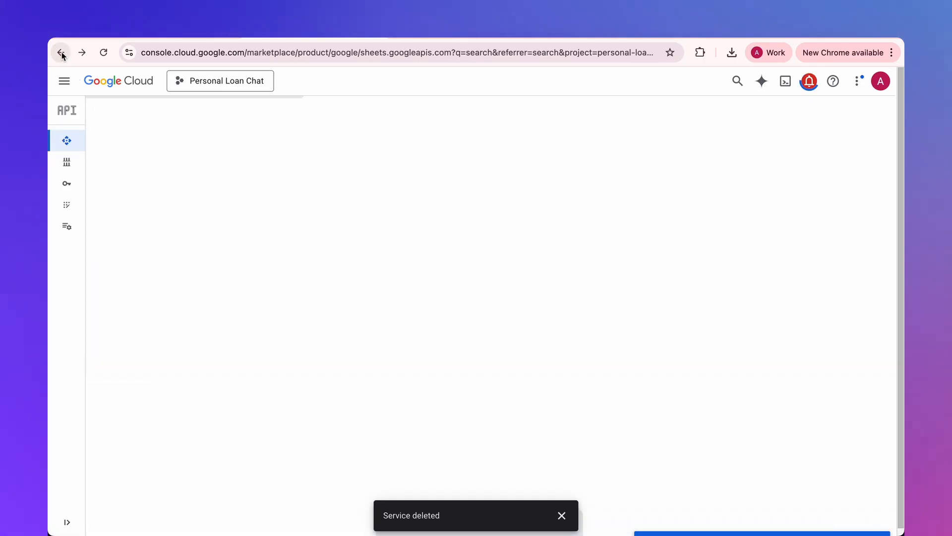
pyautogui.click(61, 53)
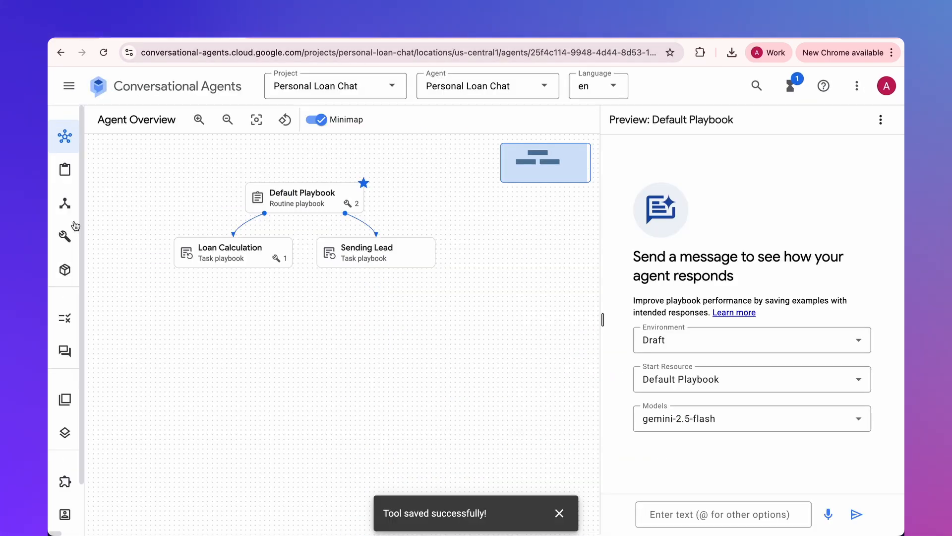
# - Create an OpenAPI tool named 'Lead saving' in the Conversational Agents project
pyautogui.click(66, 233)
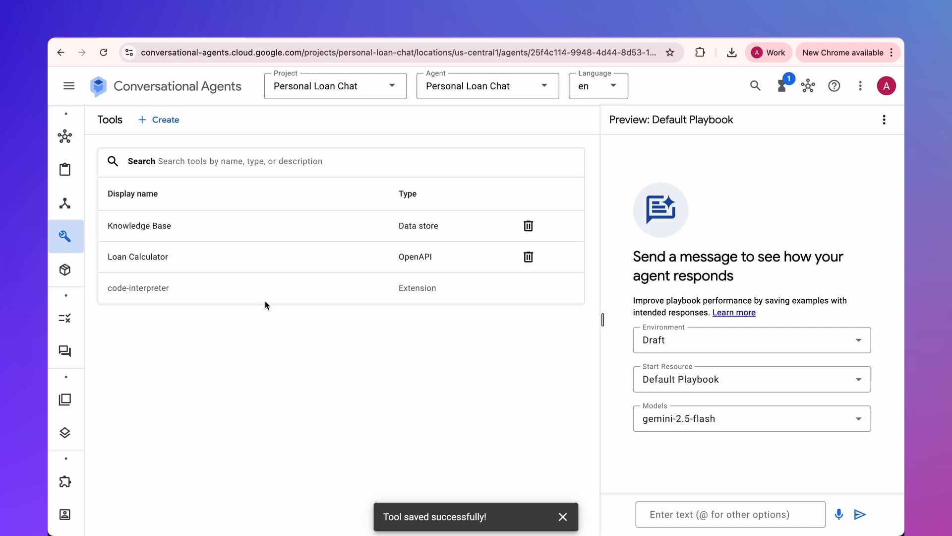
pyautogui.click(170, 121)
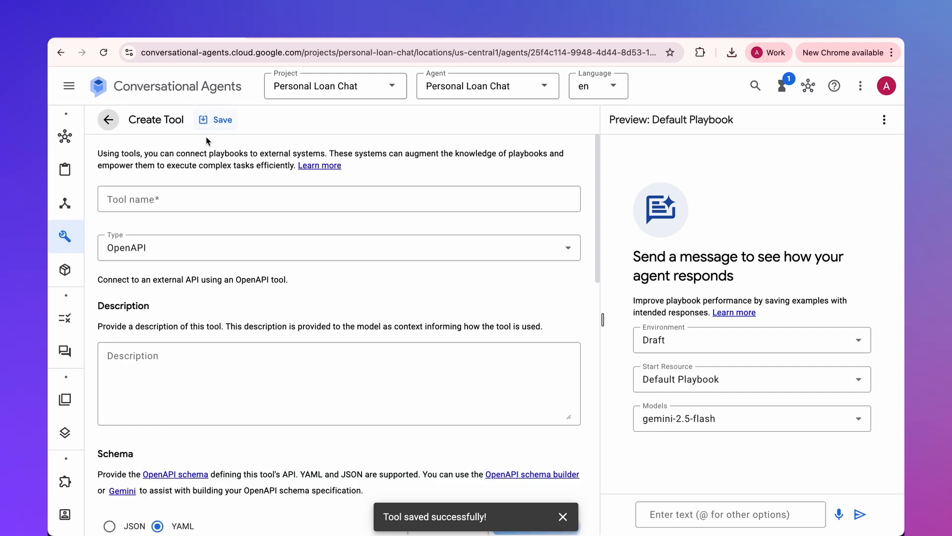
pyautogui.click(190, 194)
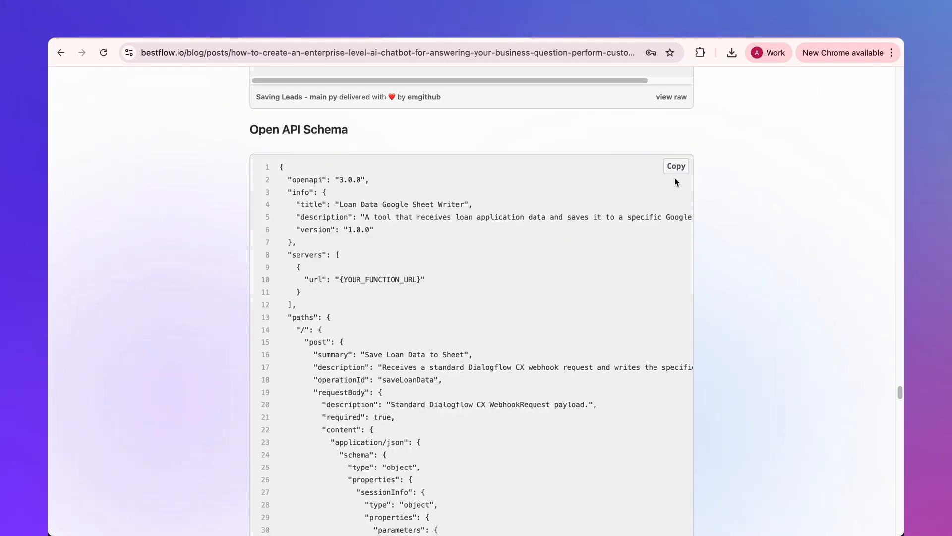
# - Fill the tool's JSON schema with the Open API Schema for saving leads copied from the blog post
pyautogui.click(673, 169)
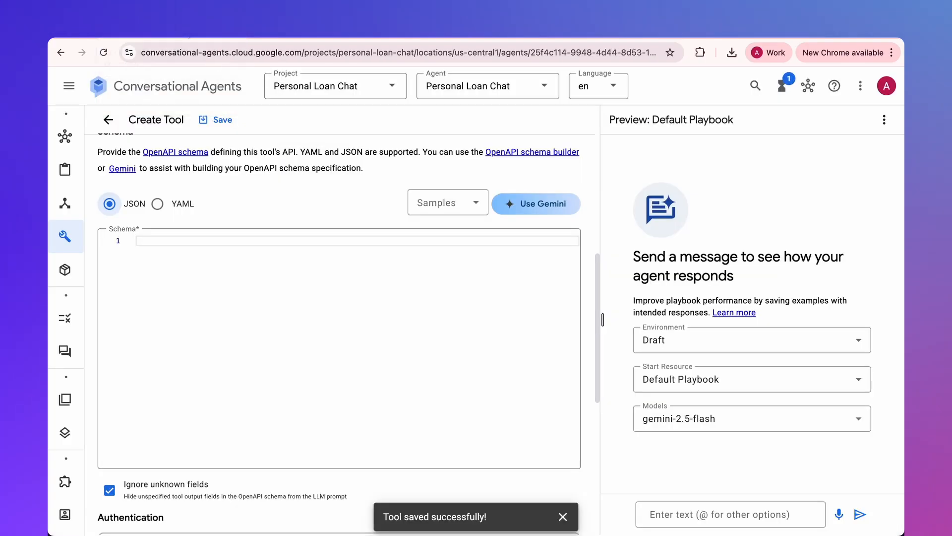
pyautogui.click(228, 245)
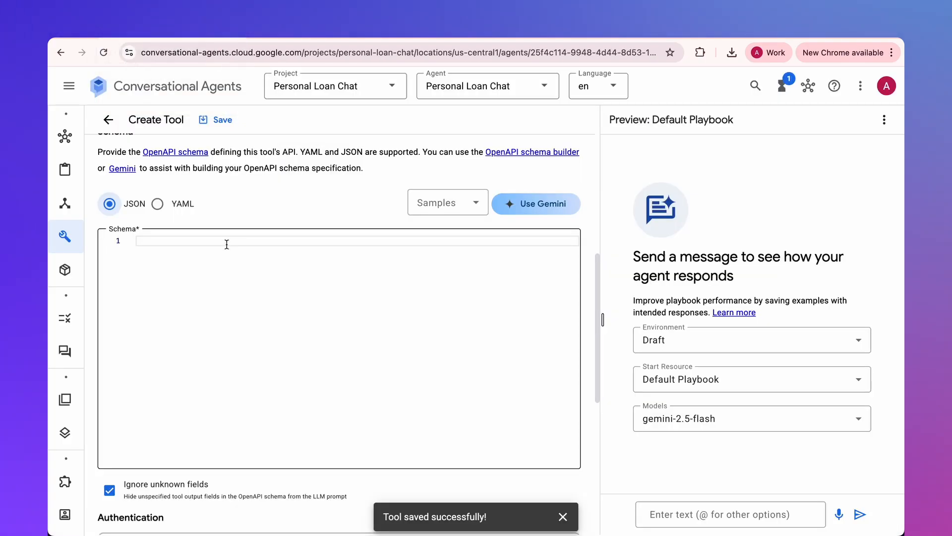
pyautogui.press('super+v')
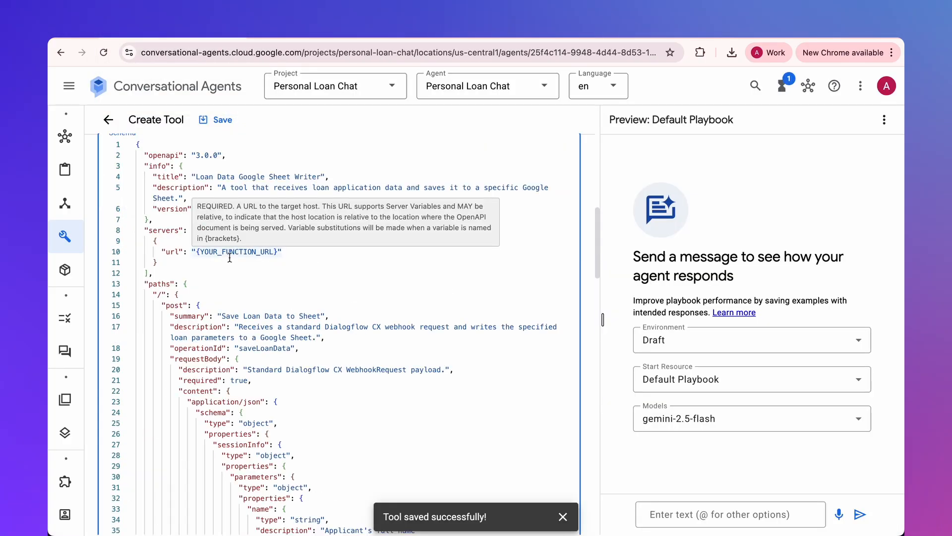
pyautogui.scroll(8, 228, 258)
pyautogui.scroll(-4, 233, 260)
pyautogui.scroll(-2, 233, 259)
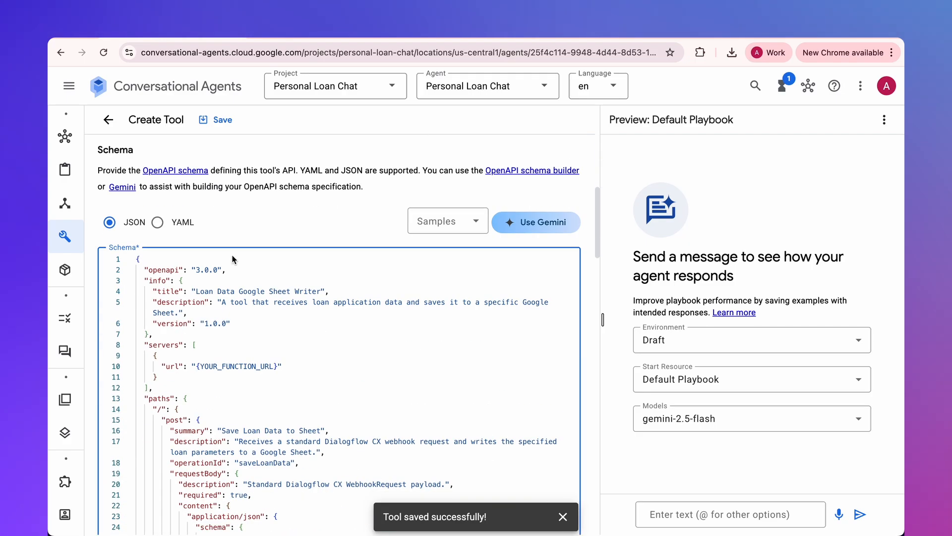
# - Replace the {YOUR_FUNCTION_URL} placeholder in the schema with the URL of the lead-saving Cloud Run service
pyautogui.doubleClick(227, 365)
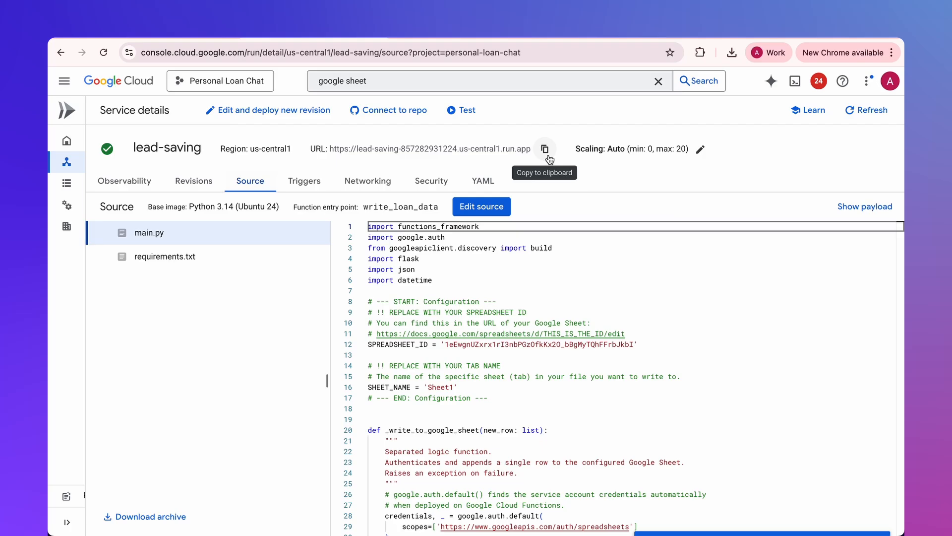
pyautogui.click(545, 150)
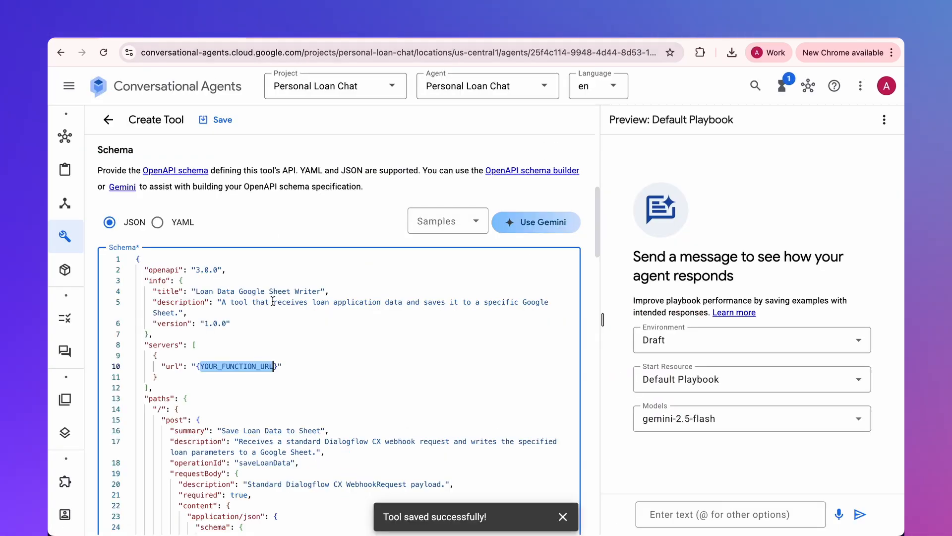
pyautogui.click(209, 392)
pyautogui.moveTo(197, 367); pyautogui.dragTo(278, 367)
pyautogui.press('super+v')
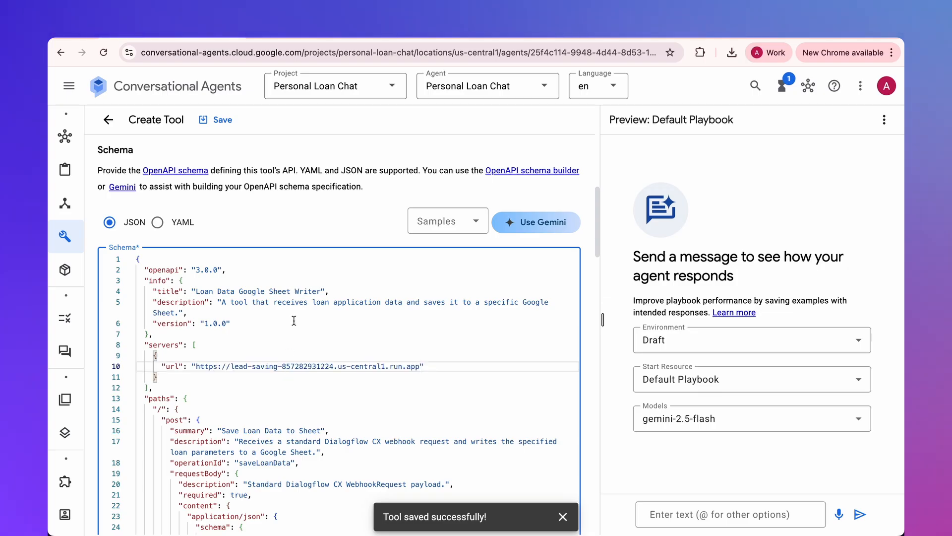
# - Save the tool with ID token authentication and the description 'A tool that receives loan application data and saves it to a specific Google Sheet.'
pyautogui.scroll(-20, 99, 226)
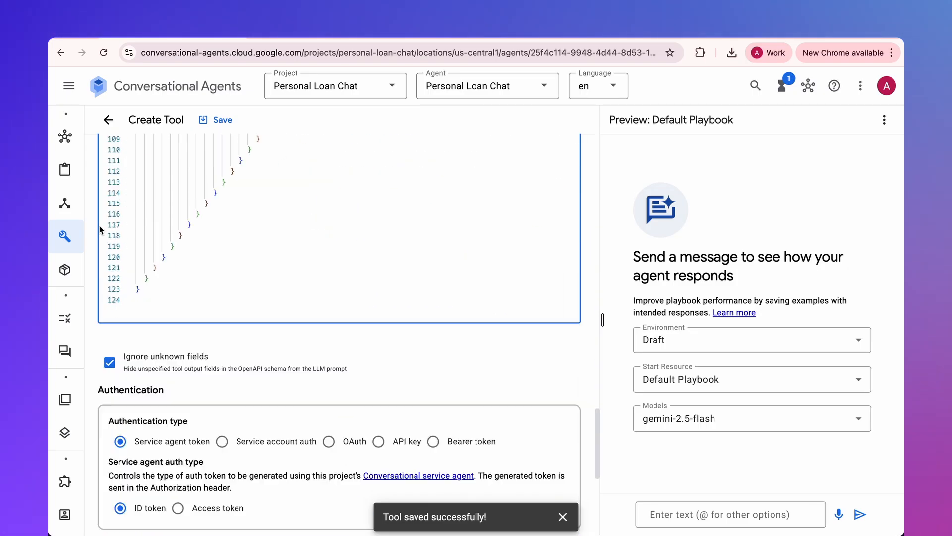
pyautogui.scroll(-5, 99, 225)
pyautogui.click(121, 287)
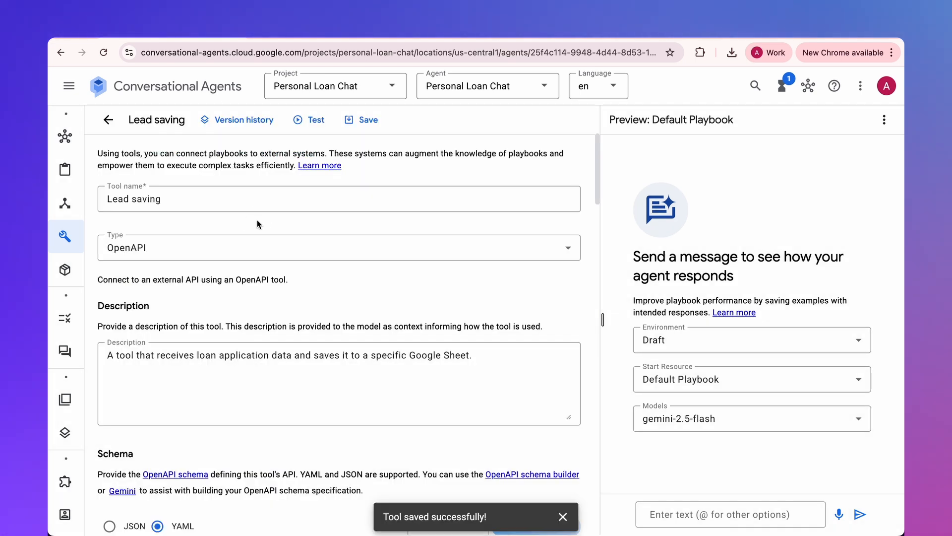
# - Complete the Execution line of the Sending Lead playbook's instructions with the reference ${TOOL:Lead saving} and save the playbook
pyautogui.click(74, 169)
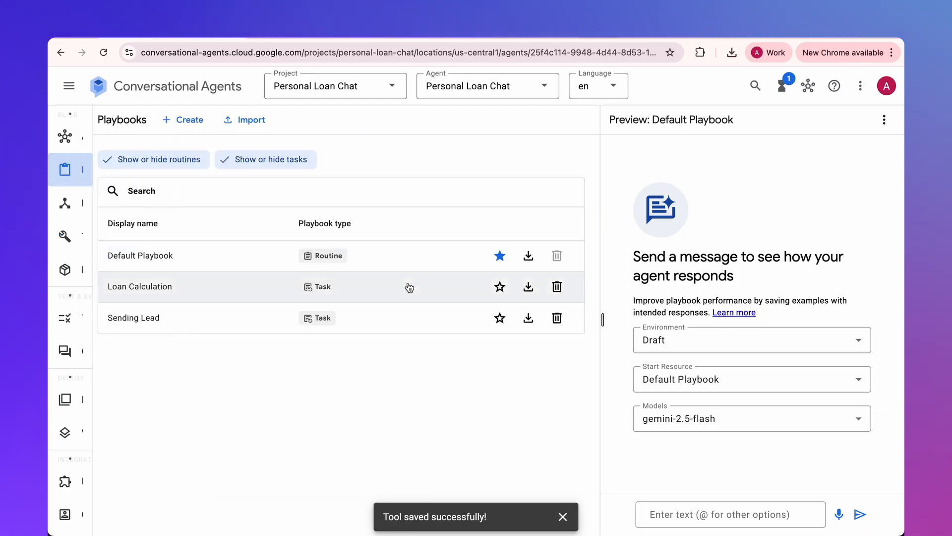
pyautogui.click(156, 318)
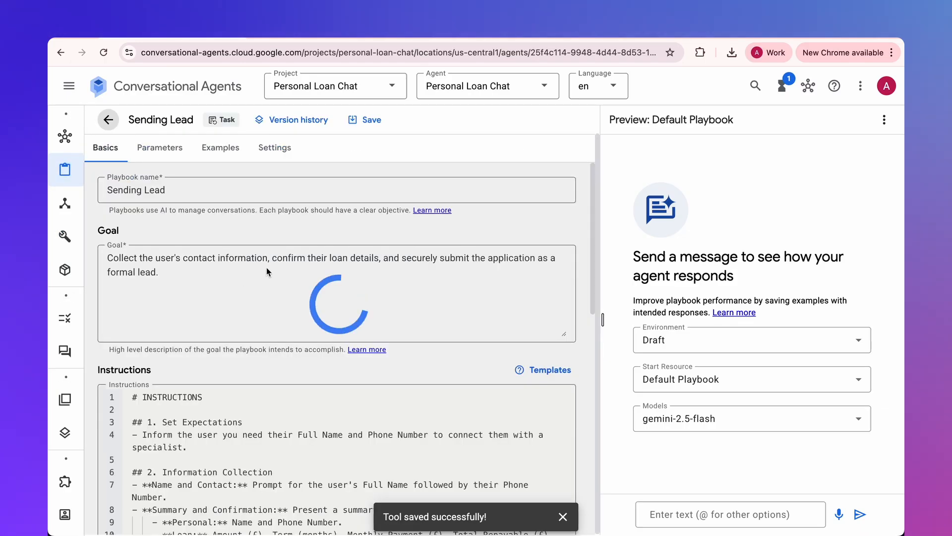
pyautogui.click(316, 357)
pyautogui.scroll(-1, 316, 356)
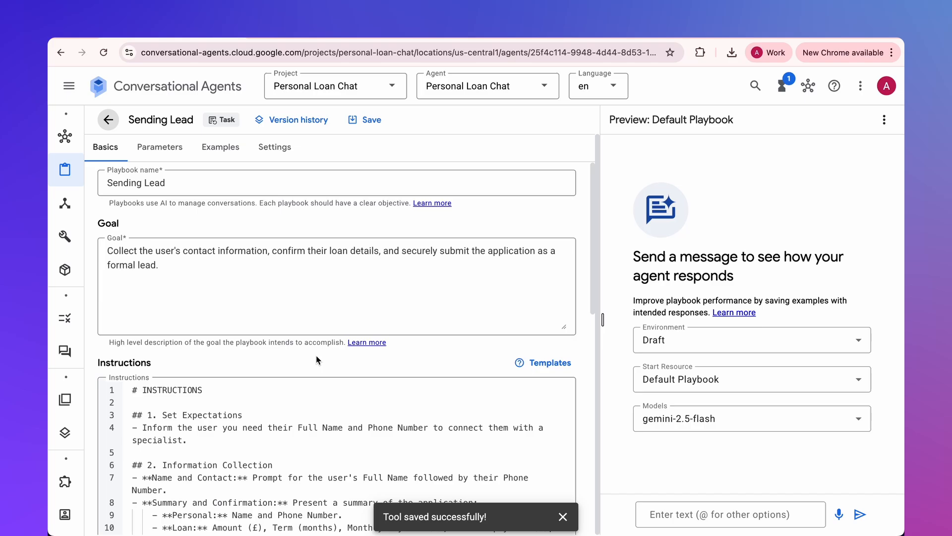
pyautogui.scroll(-6, 316, 359)
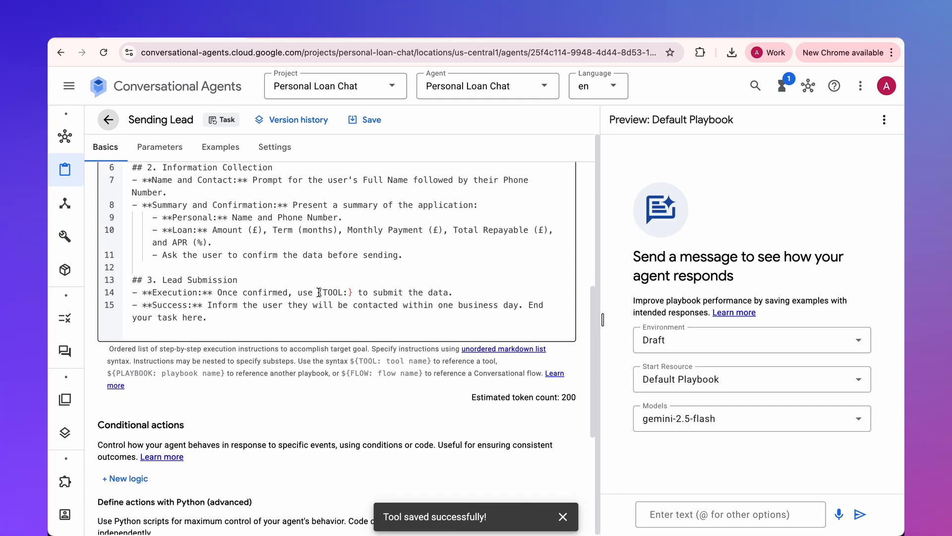
pyautogui.click(319, 292)
pyautogui.write('$')
pyautogui.click(353, 293)
pyautogui.write('l')
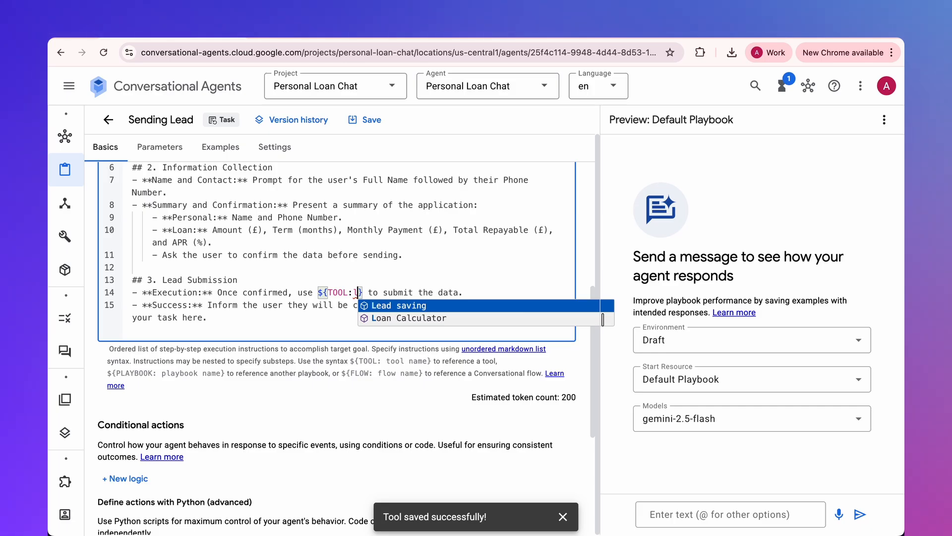
pyautogui.press('Return')
pyautogui.click(369, 123)
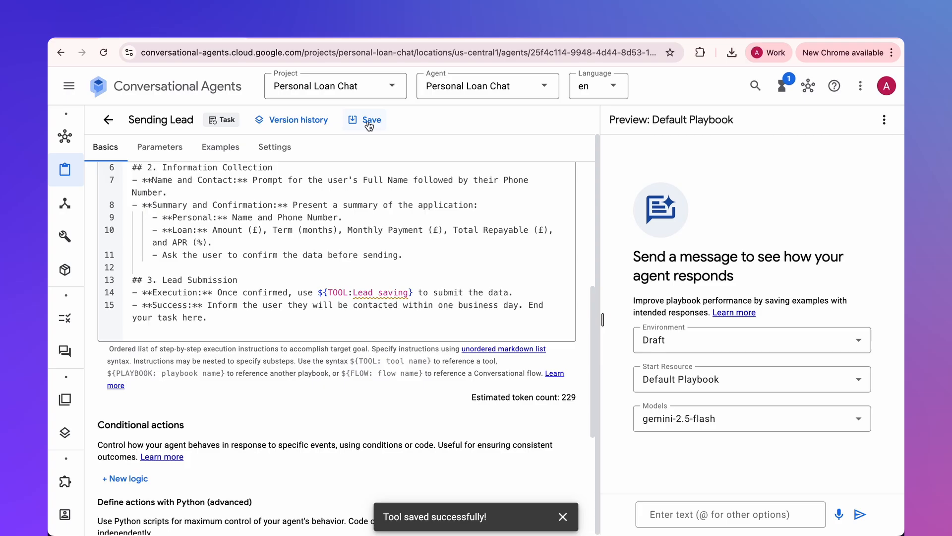
# - Test the Default Playbook in the preview by asking for the monthly payment on a 10k loan, with '4y' as the term
pyautogui.click(660, 385)
pyautogui.click(660, 384)
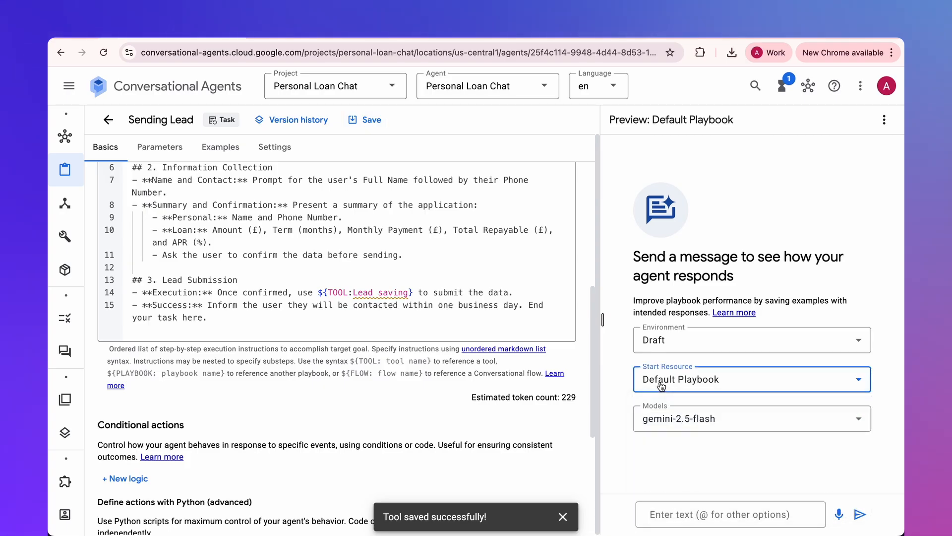
pyautogui.click(660, 515)
pyautogui.write('Hjow much the monthly payment would be')
pyautogui.write(' for a 10k loan?')
pyautogui.press('Return')
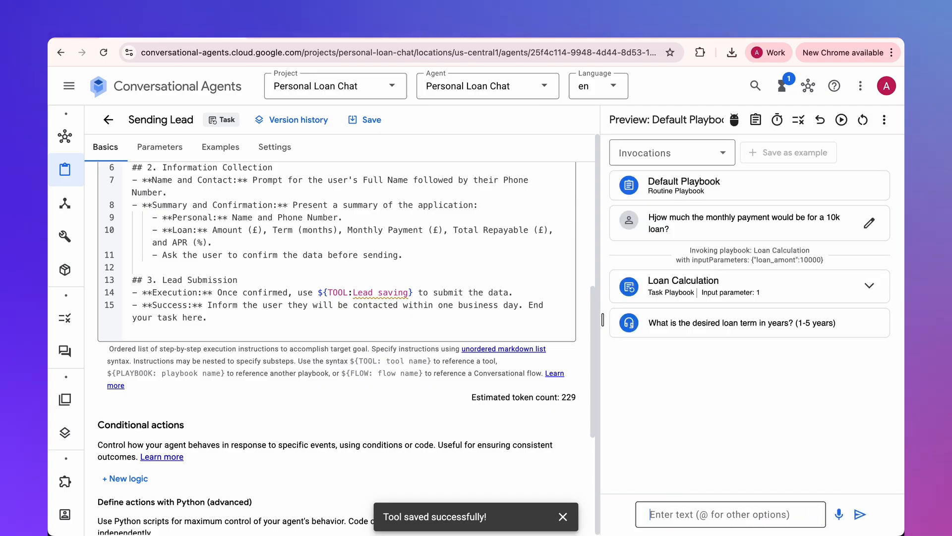
pyautogui.write('4y')
pyautogui.press('Return')
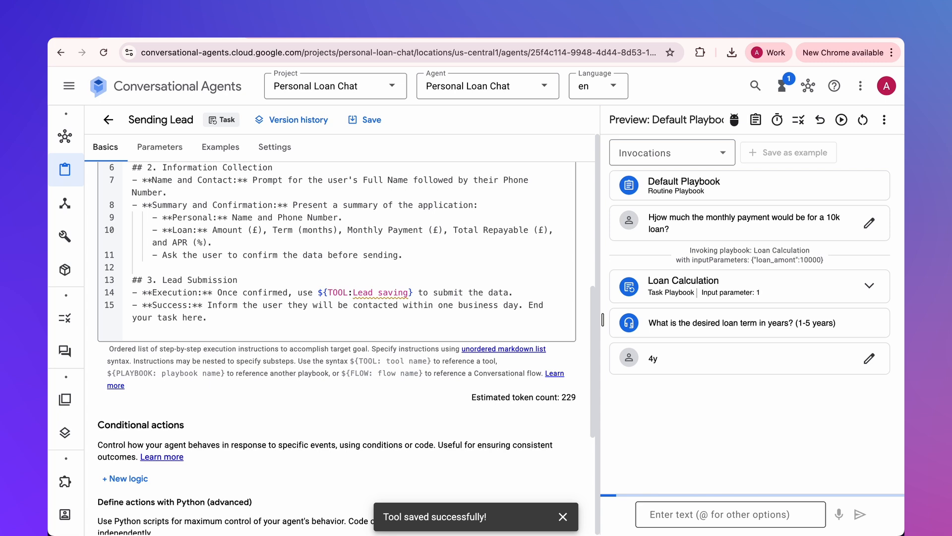
# - Accept the loan calculation in the preview chat with 'I am ok with it' and answer 'yes' to the call-back offer
pyautogui.write('I am ok with it')
pyautogui.press('Return')
pyautogui.write('y')
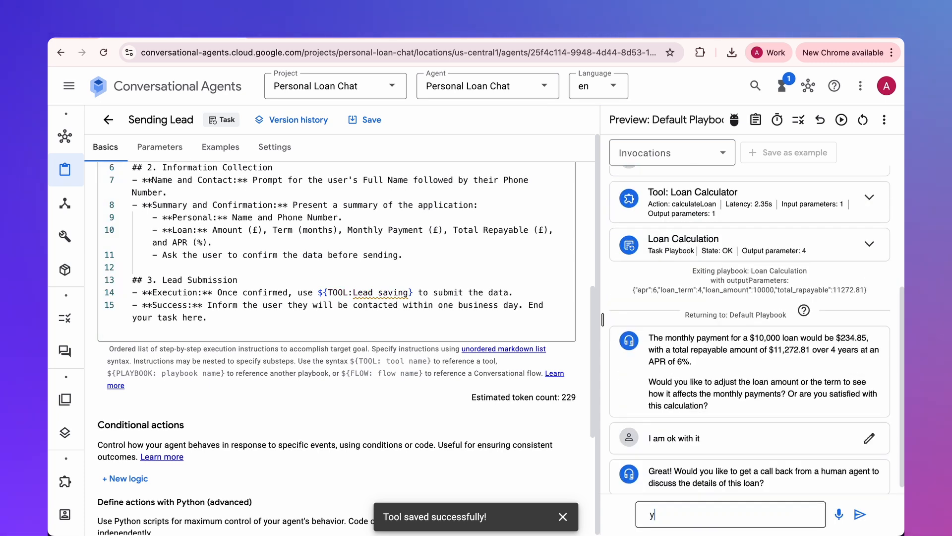
pyautogui.write('es')
pyautogui.press('Return')
# - Give the agent the applicant's full name and phone number, and confirm the application summary with 'yes'
pyautogui.write('My Name')
pyautogui.press('Return')
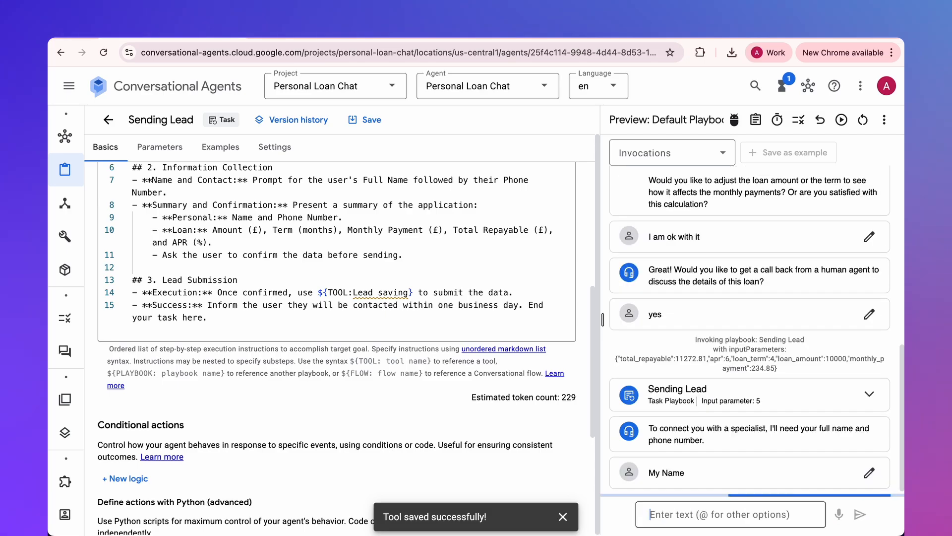
pyautogui.write('Jho')
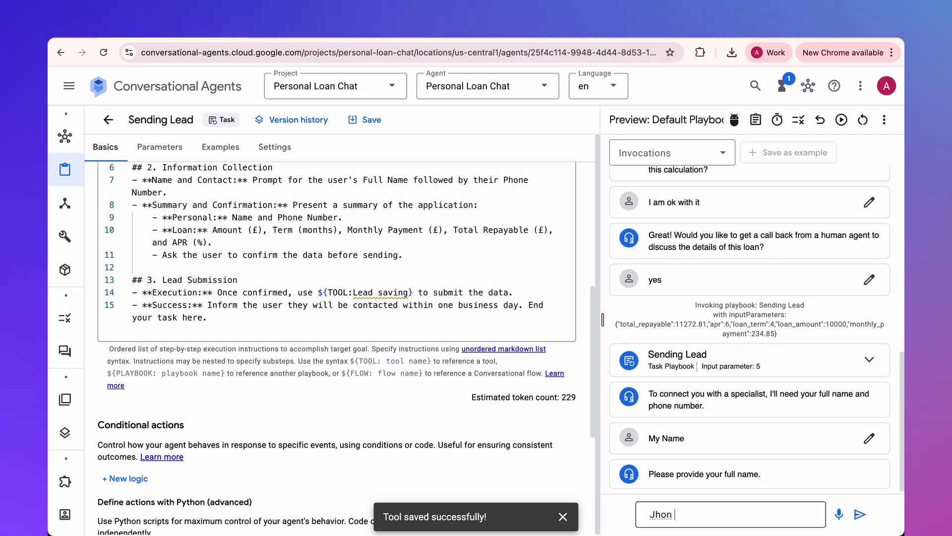
pyautogui.write('n')
pyautogui.press('Return')
pyautogui.write('Elon Musk')
pyautogui.press('Return')
pyautogui.write('1234234234')
pyautogui.press('Return')
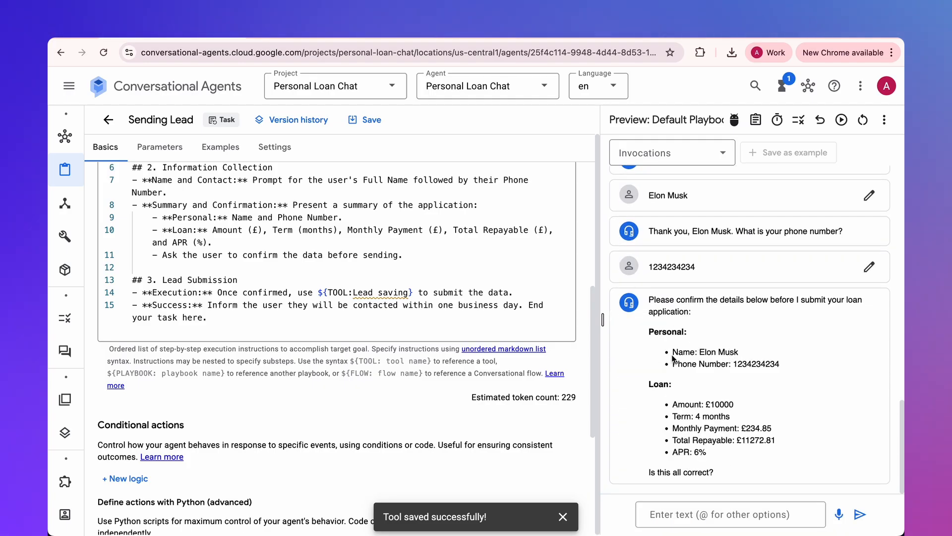
pyautogui.write('yes')
pyautogui.press('Return')
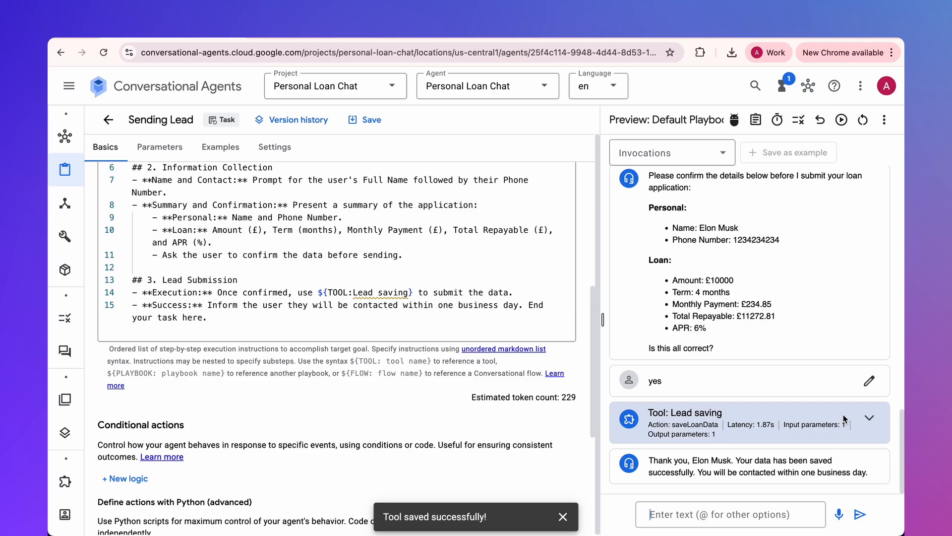
# - Expand the Lead saving tool call in the preview chat and examine its input and output
pyautogui.click(869, 417)
pyautogui.scroll(-5, 765, 354)
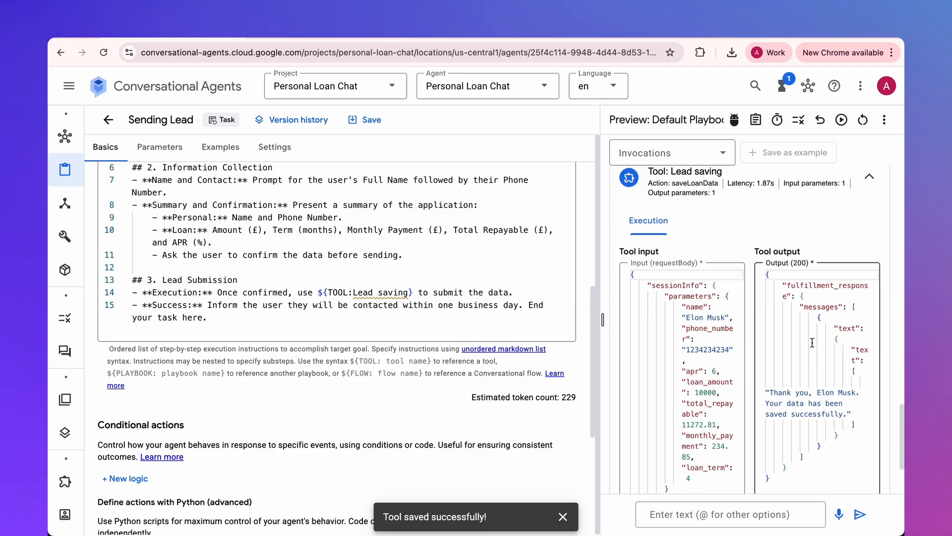
pyautogui.moveTo(779, 381); pyautogui.dragTo(839, 414)
pyautogui.scroll(-3, 811, 389)
pyautogui.moveTo(704, 461); pyautogui.dragTo(880, 480)
# - Switch to the Personal Loan - Leads spreadsheet in Google Sheets and check the saved lead in row 2
pyautogui.click(595, 31)
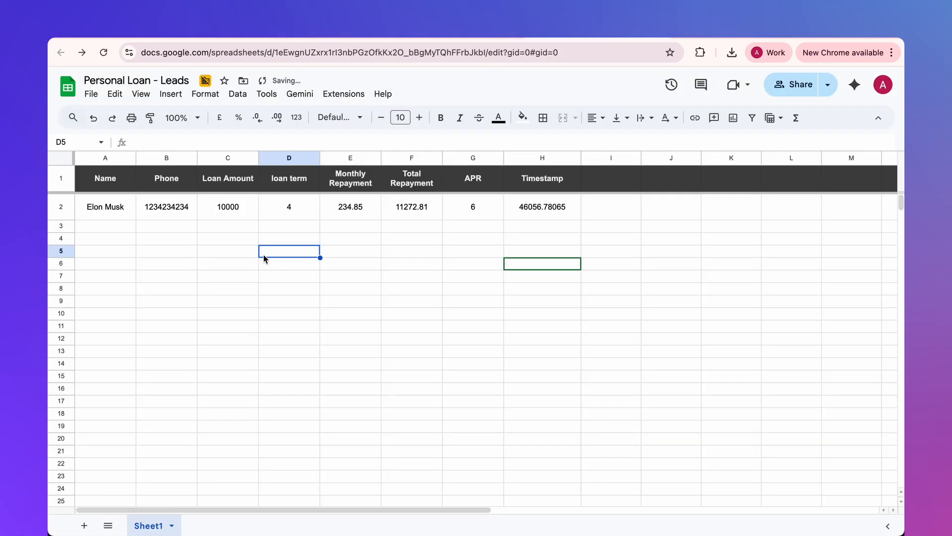
pyautogui.click(120, 286)
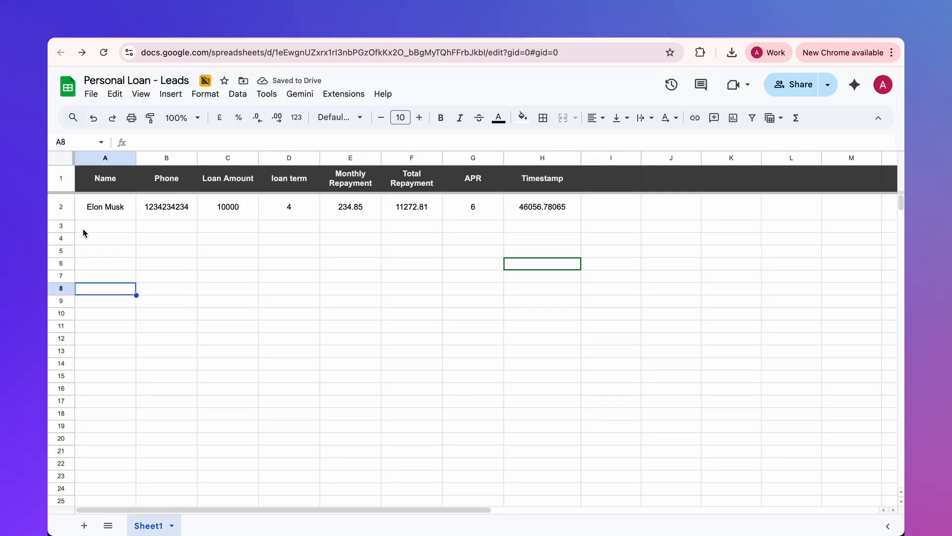
pyautogui.click(60, 205)
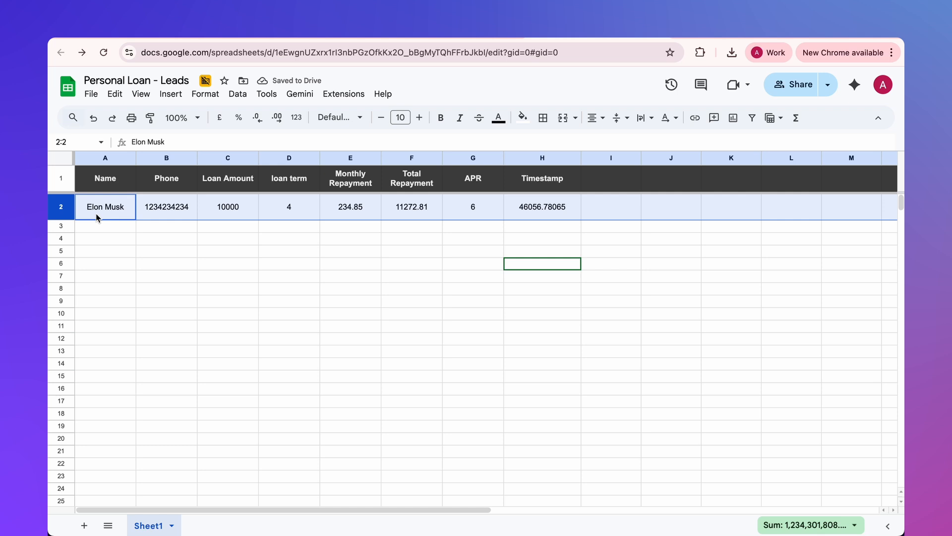
pyautogui.click(152, 240)
pyautogui.moveTo(112, 213); pyautogui.dragTo(571, 213)
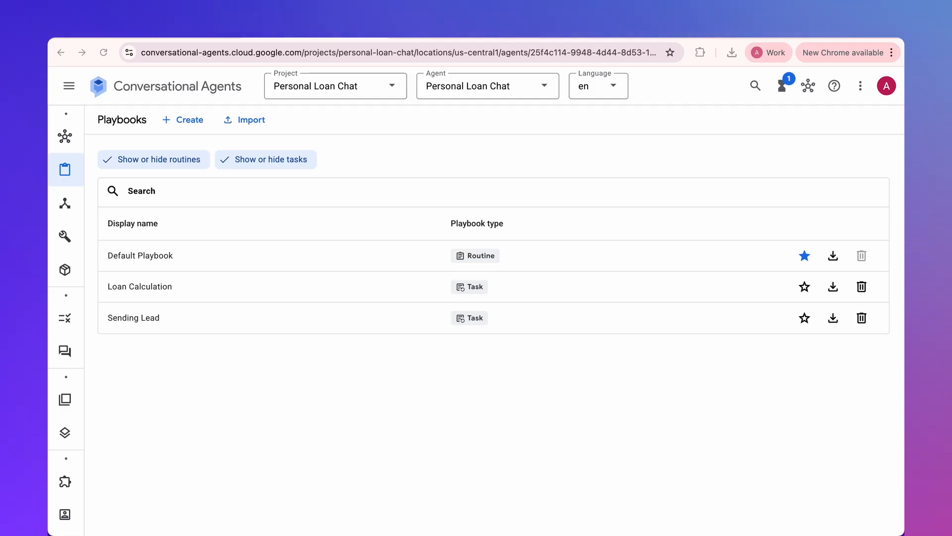
# - Switch back to Conversational Agents and create a new example named 'Default' for the Default Playbook
pyautogui.click(157, 264)
pyautogui.click(225, 155)
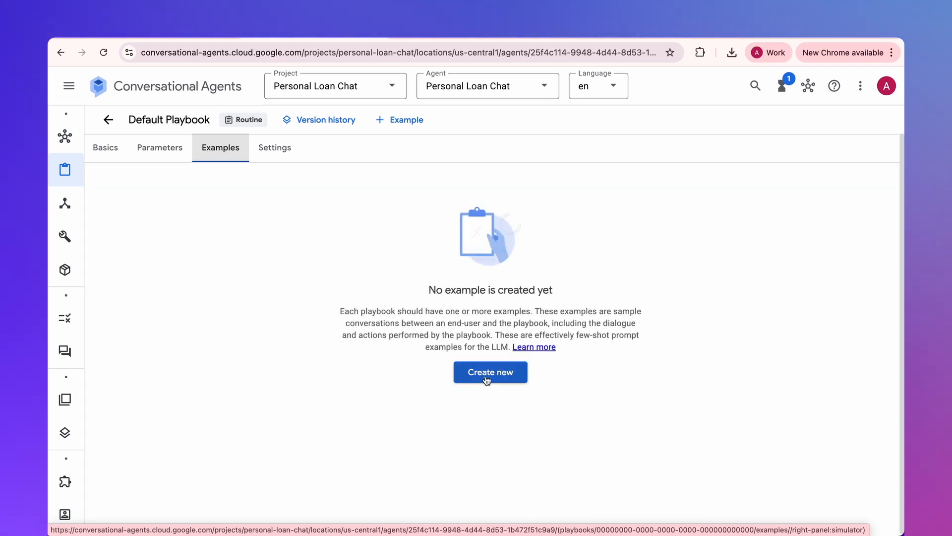
pyautogui.click(486, 380)
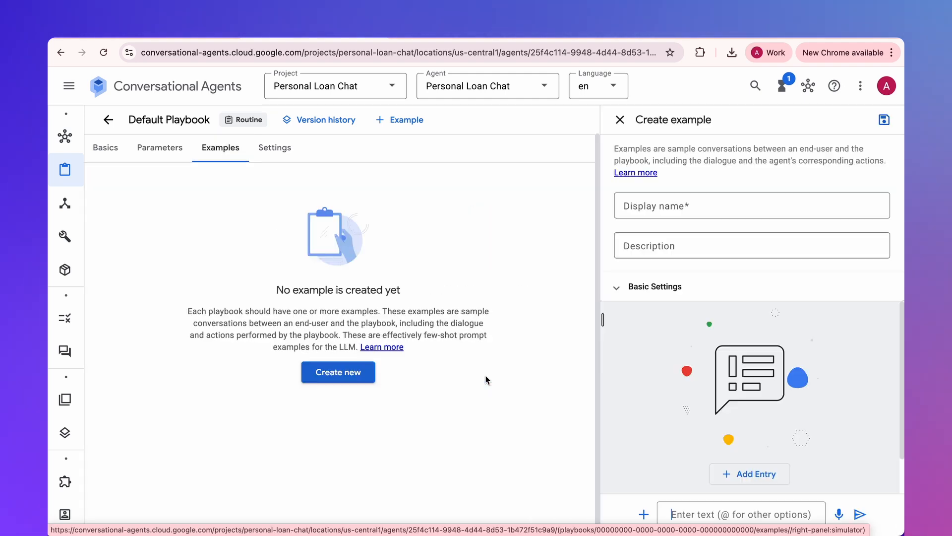
pyautogui.click(644, 217)
pyautogui.write('Default')
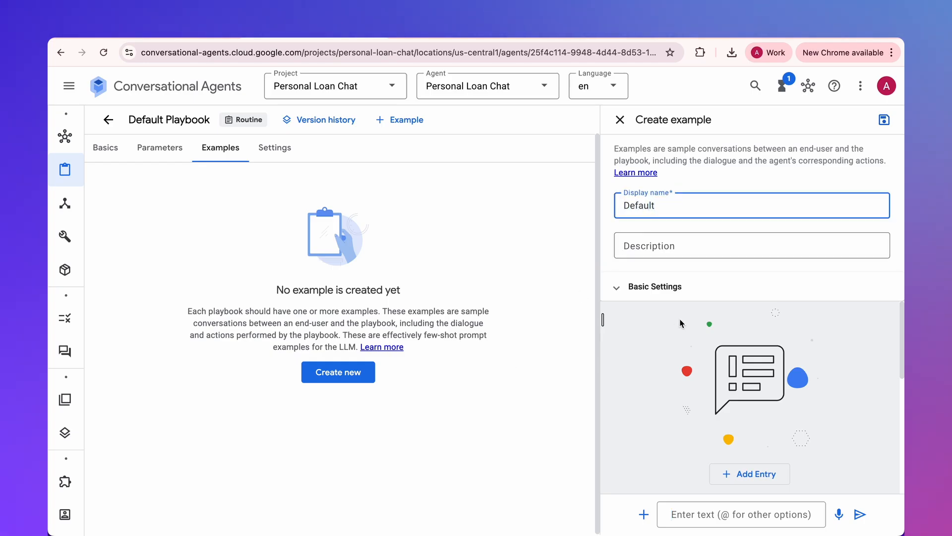
# - Add a user input entry to the example with the text 'How much would be the monthyl payment of a 10k loan?'
pyautogui.click(749, 470)
pyautogui.click(739, 417)
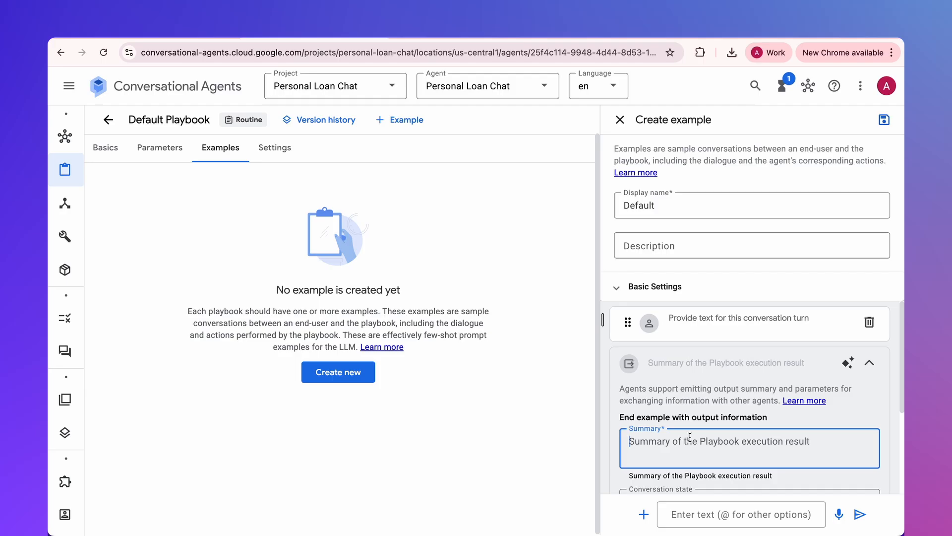
pyautogui.scroll(-1, 719, 322)
pyautogui.click(719, 313)
pyautogui.write('How much would be the monthly payment of a 10k loan?')
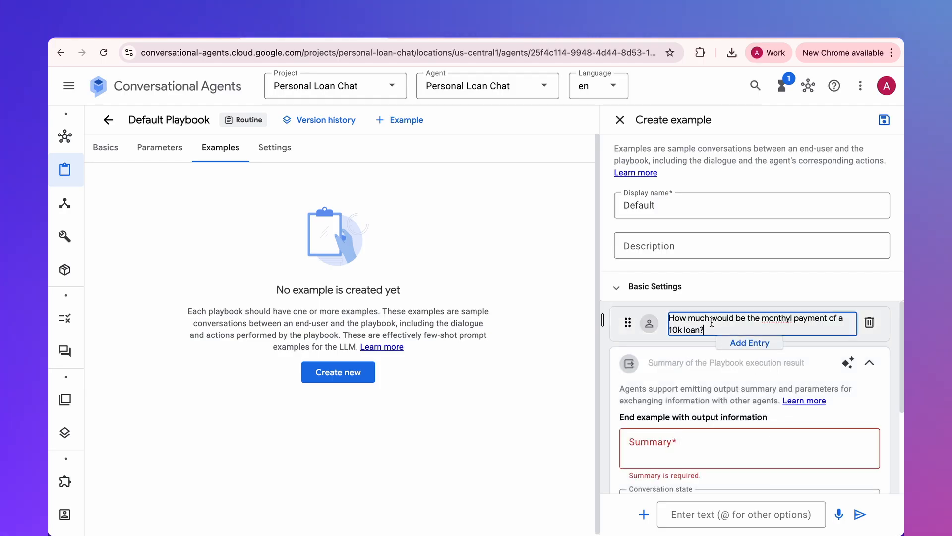
# - Add an agent response after the user's question with the text 'Do you want to run a calculation'
pyautogui.click(749, 342)
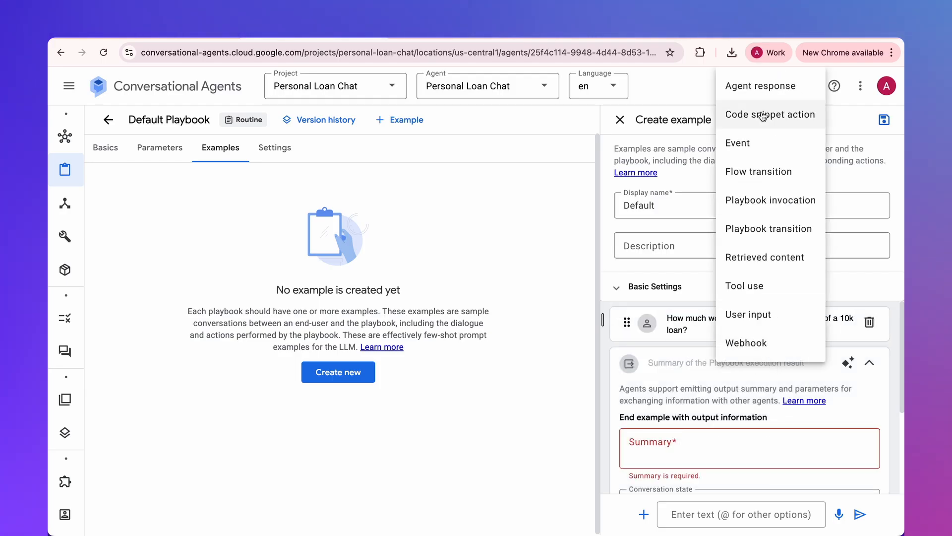
pyautogui.click(774, 85)
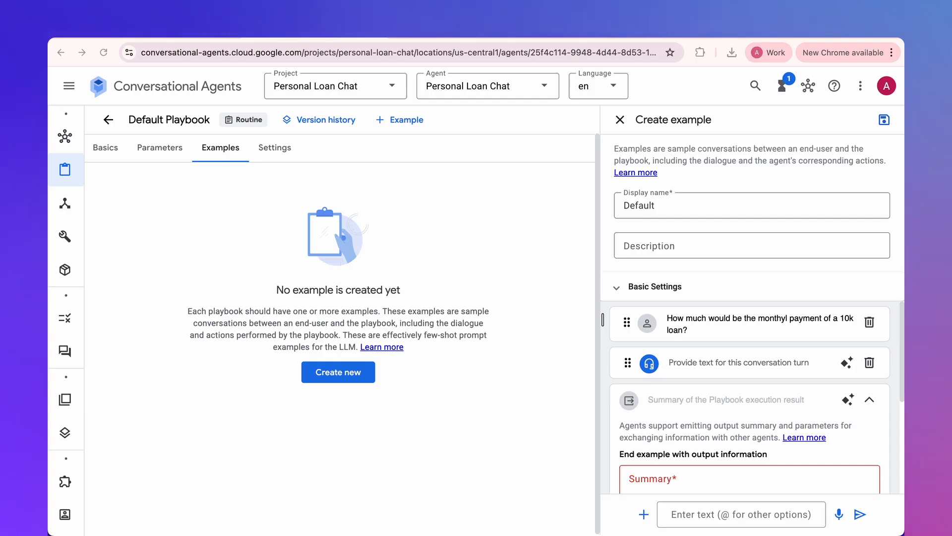
pyautogui.click(719, 367)
pyautogui.write('Do you want to run a calculation')
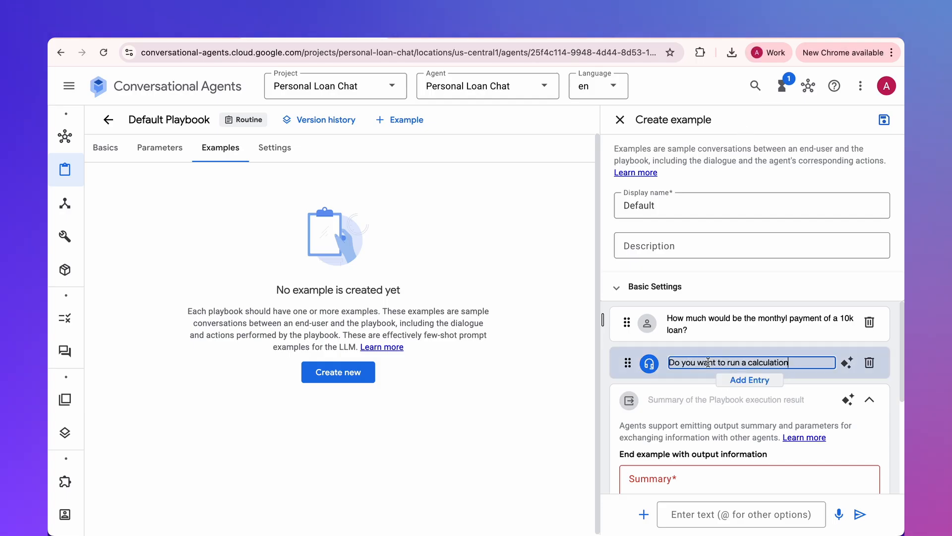
# - Add a user input entry answering 'yes' after the agent's calculation question
pyautogui.click(750, 382)
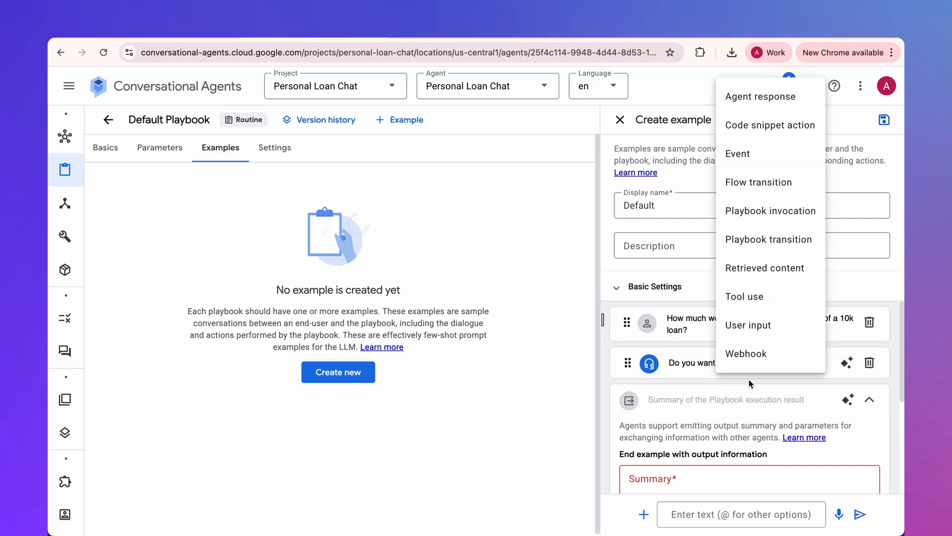
pyautogui.click(758, 324)
pyautogui.click(682, 402)
pyautogui.write('yes')
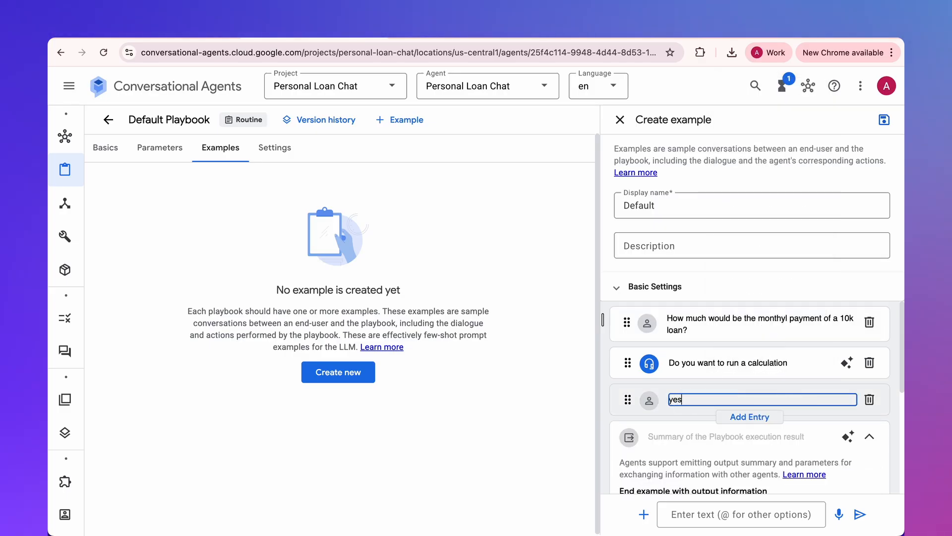
# - Add a playbook invocation after the 'yes' entry and choose Loan Calculation as its playbook
pyautogui.click(740, 419)
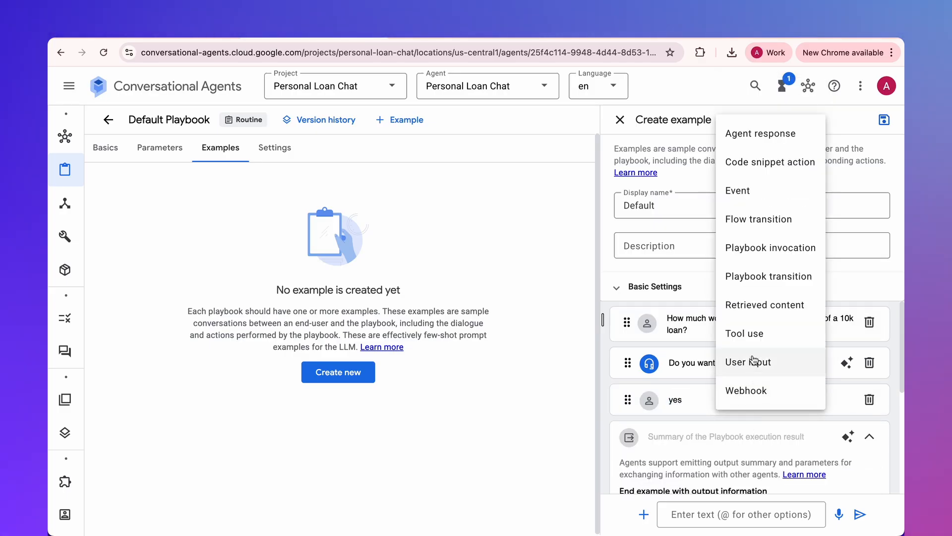
pyautogui.click(745, 251)
pyautogui.scroll(-1, 793, 421)
pyautogui.click(786, 429)
pyautogui.click(768, 463)
pyautogui.scroll(-1, 744, 386)
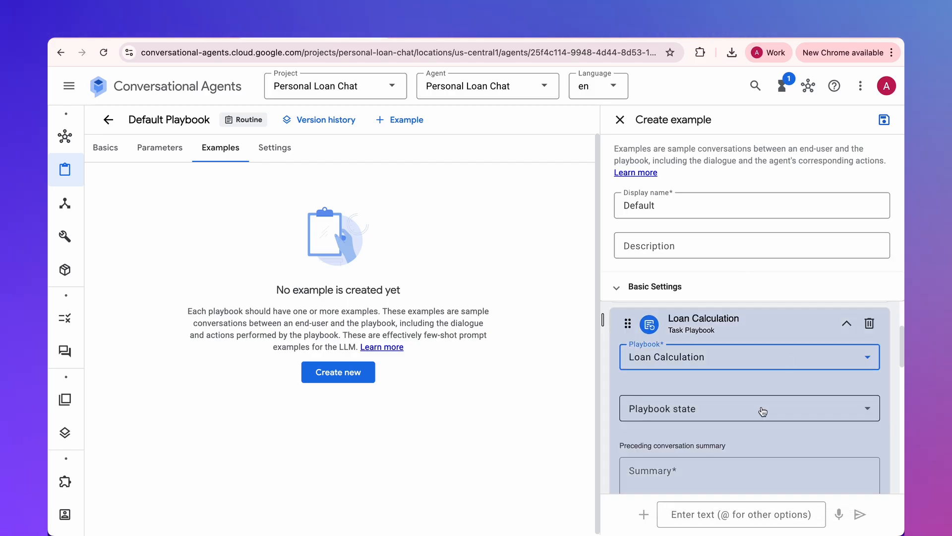
# - Select the invocation's playbook state and enter the preceding summary 'The user was interesed in performing a loan calculation for a 10000 loan amount'
pyautogui.click(701, 411)
pyautogui.click(731, 265)
pyautogui.scroll(-3, 749, 396)
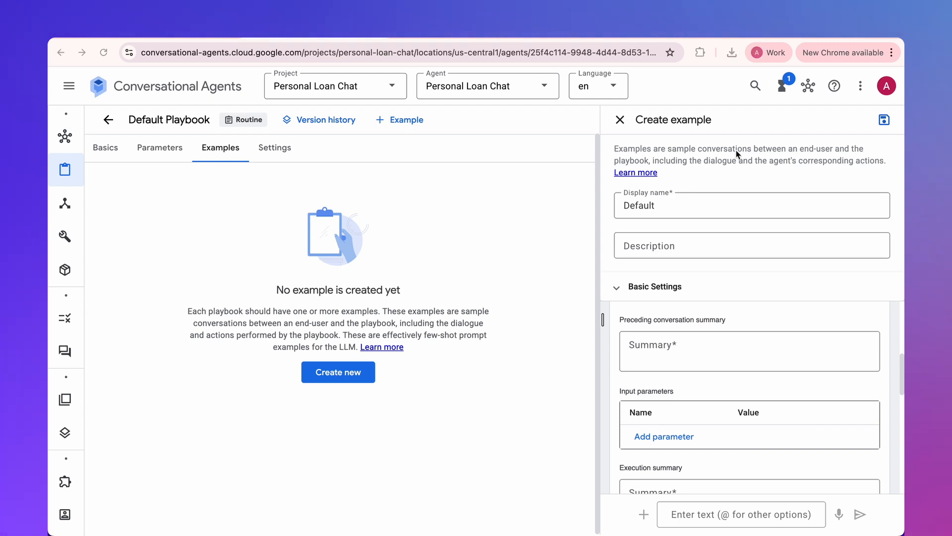
pyautogui.click(683, 342)
pyautogui.write('The user was interesed in performing a loan calculation for a 10000 loan amount')
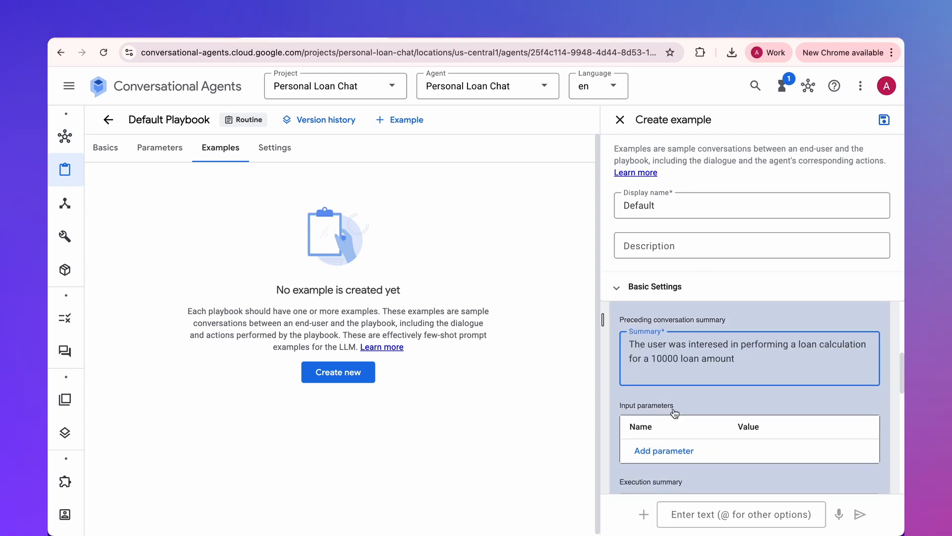
# - Add the input parameter loan_amount with the value 10000 to the Loan Calculation invocation
pyautogui.click(662, 451)
pyautogui.write('loan_amount')
pyautogui.click(213, 229)
pyautogui.write('10000')
pyautogui.click(167, 450)
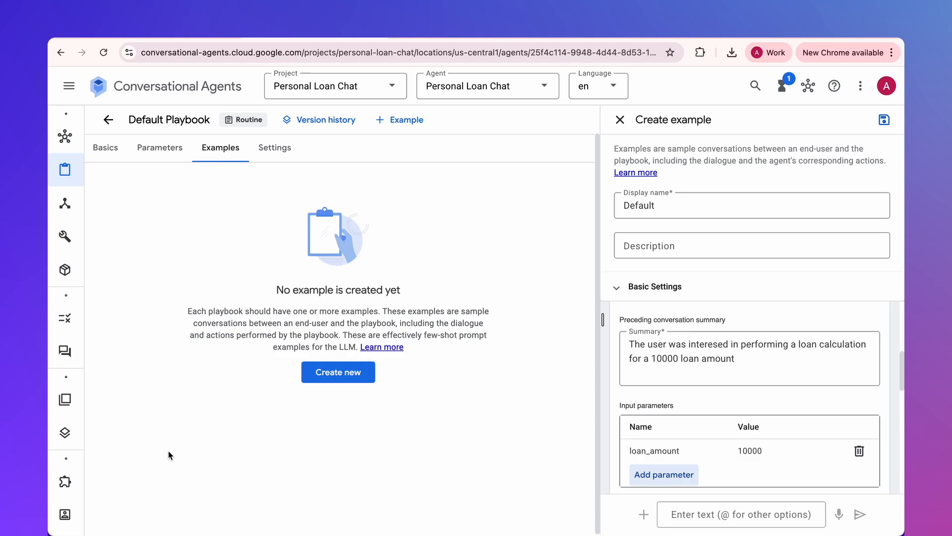
# - Fill in the invocation's execution summary with 'Calculation was successfully performed'
pyautogui.scroll(-2, 707, 382)
pyautogui.scroll(-1, 683, 387)
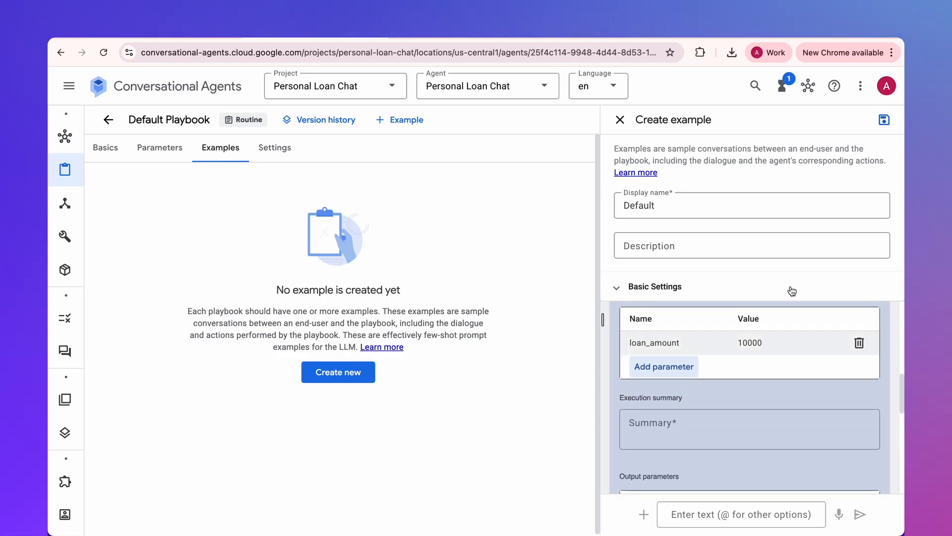
pyautogui.press('super+Tab')
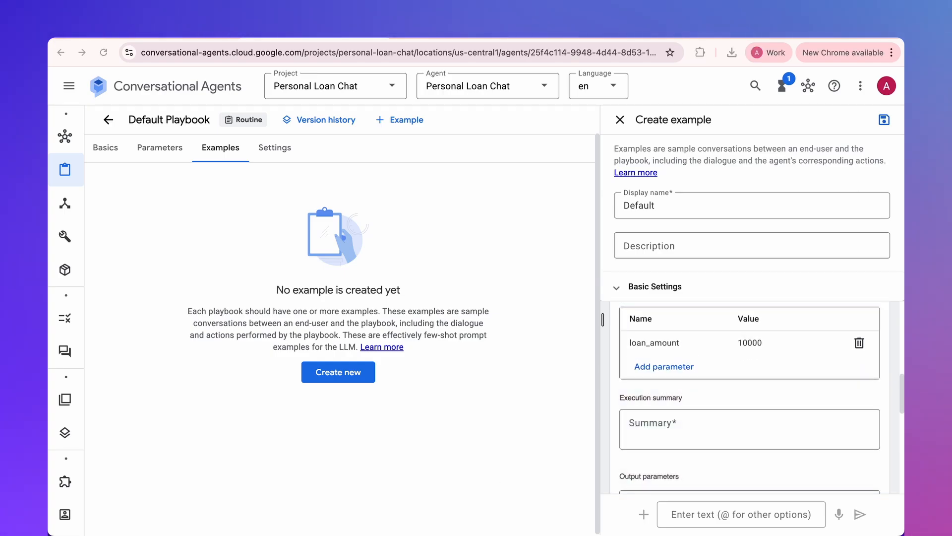
pyautogui.click(643, 421)
pyautogui.write('Calculation was successfully performed')
pyautogui.scroll(-3, 749, 350)
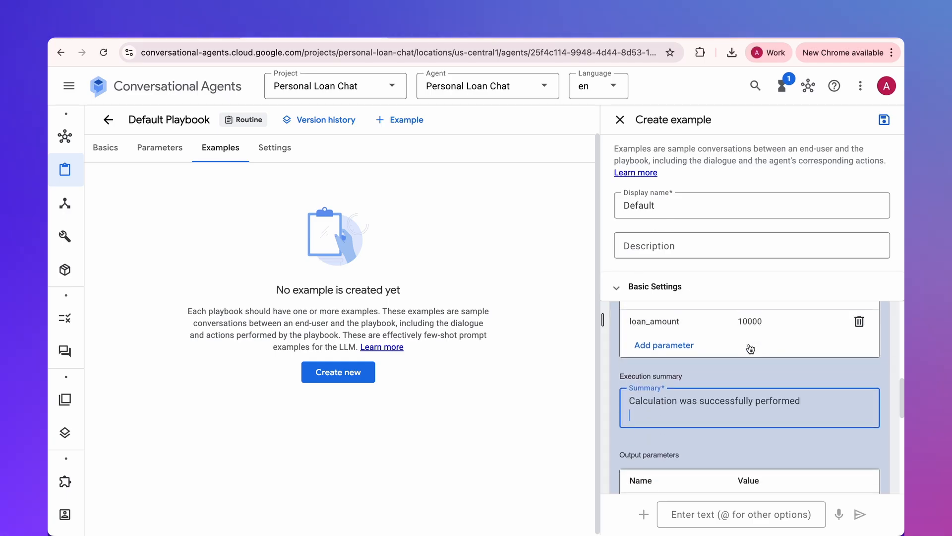
# - Add the output parameter loan_amount with the value 10000 to the Loan Calculation invocation
pyautogui.click(665, 414)
pyautogui.write('loan_amo')
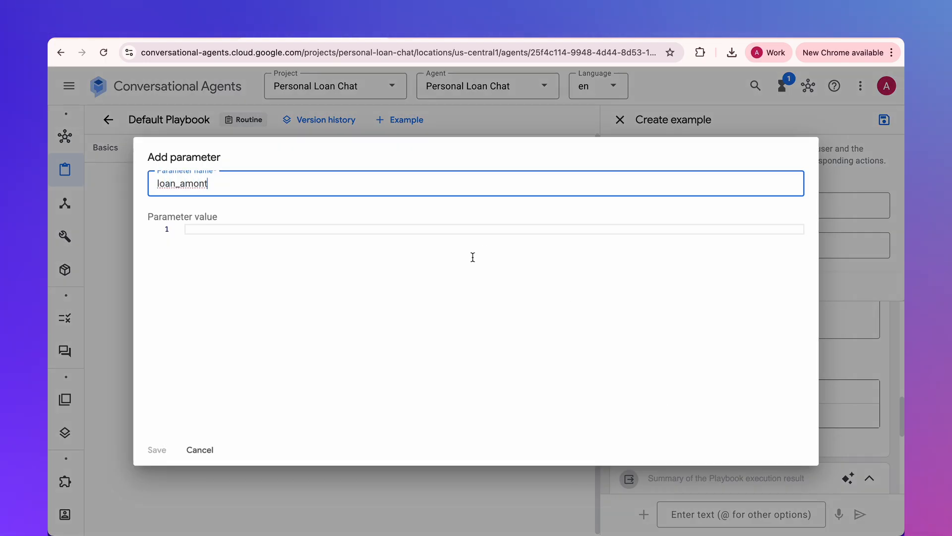
pyautogui.write('u')
pyautogui.click(264, 230)
pyautogui.write('10000')
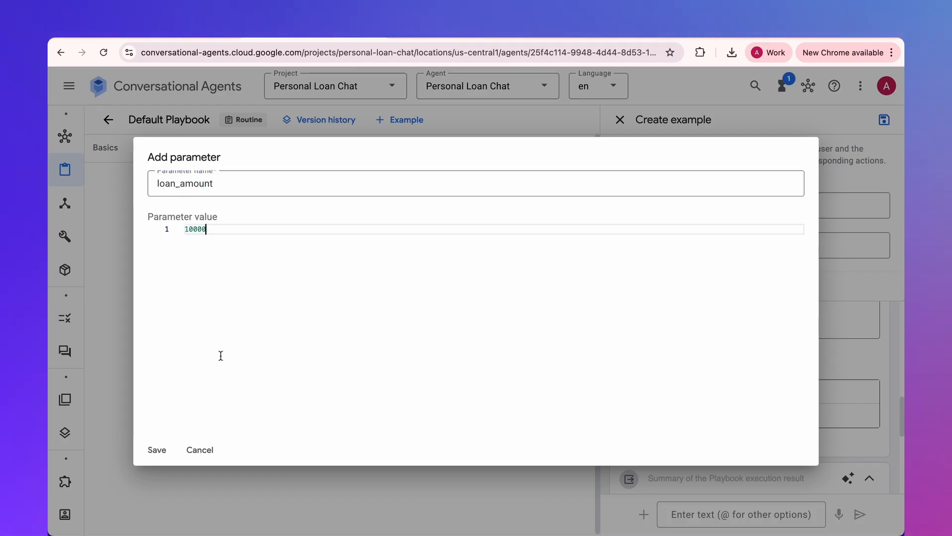
pyautogui.click(156, 449)
# - Add the output parameter loan_term with the value 5 to the Loan Calculation invocation
pyautogui.click(678, 440)
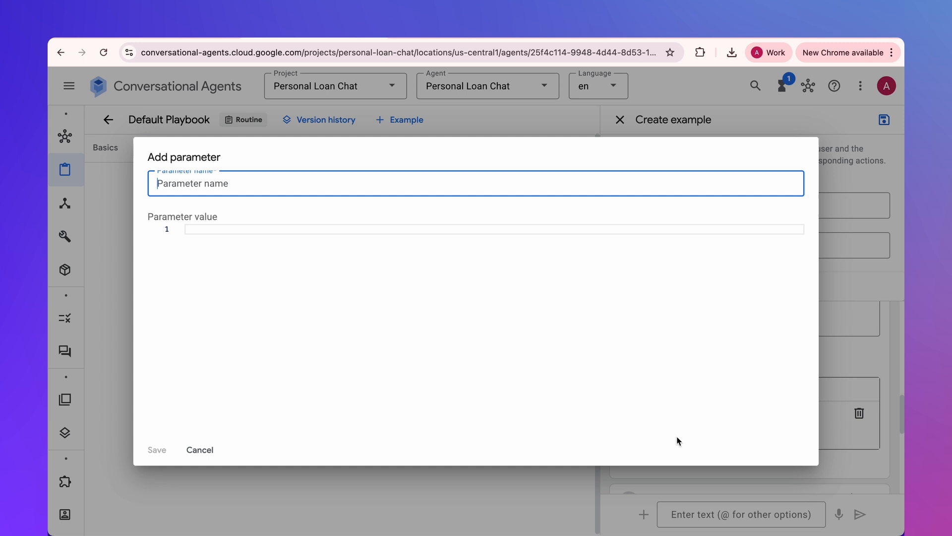
pyautogui.write('loan_term')
pyautogui.press('Tab')
pyautogui.write('5')
pyautogui.click(157, 449)
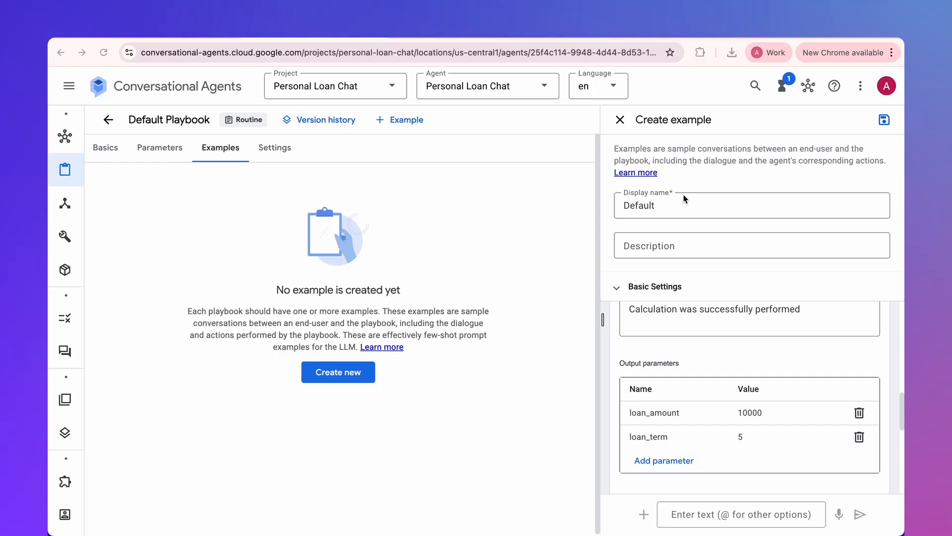
# - Add the output parameter monthly_payment with the value 190 to the Loan Calculation invocation
pyautogui.click(669, 456)
pyautogui.write('monthly_payment')
pyautogui.click(245, 228)
pyautogui.write('190')
pyautogui.click(158, 450)
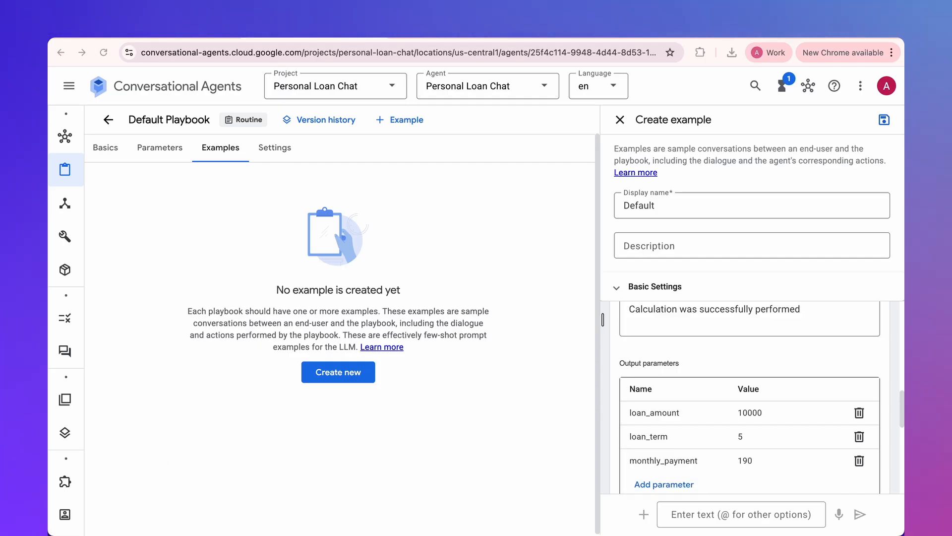
# - Add the output parameter total_repayable with the value 11600 to the Loan Calculation invocation
pyautogui.click(663, 484)
pyautogui.write('total_repayable')
pyautogui.click(224, 229)
pyautogui.write('11600')
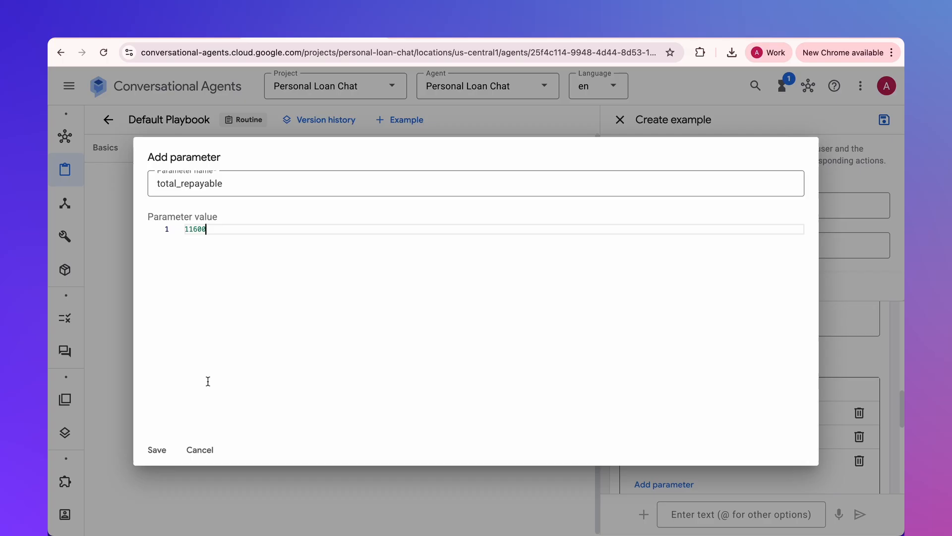
pyautogui.click(156, 450)
# - Add the output parameter apr with the value 6 to the Loan Calculation invocation
pyautogui.click(682, 486)
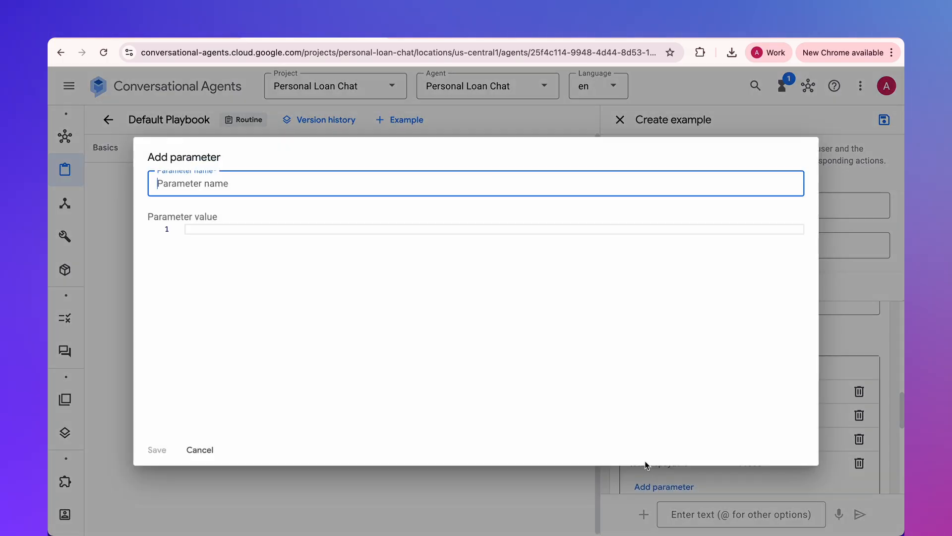
pyautogui.write('apr')
pyautogui.press('Tab')
pyautogui.write('6')
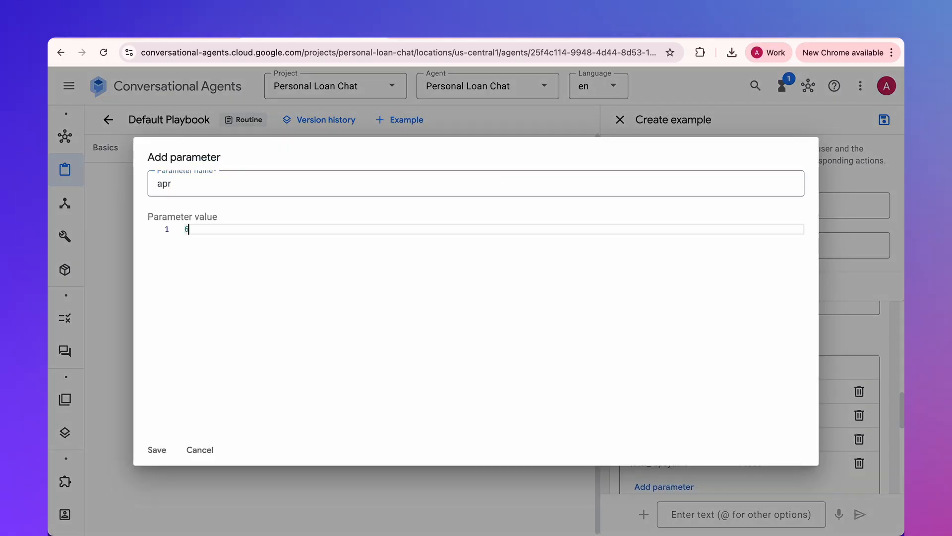
pyautogui.click(157, 449)
# - Add an agent response with the £10,000, 5-year loan breakdown (£193.33 monthly, £11,599.87 total, 6% APR), asking whether to repeat the calculation
pyautogui.scroll(-5, 744, 387)
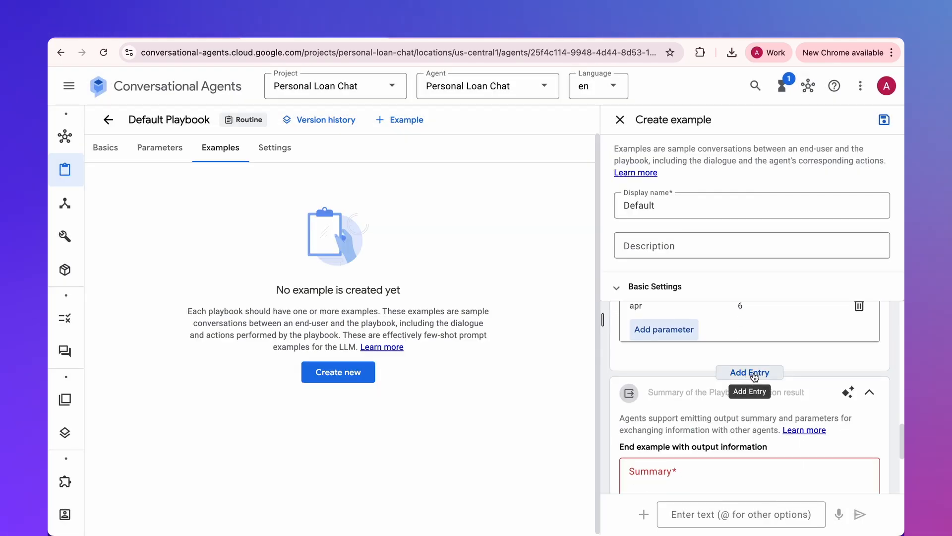
pyautogui.click(753, 373)
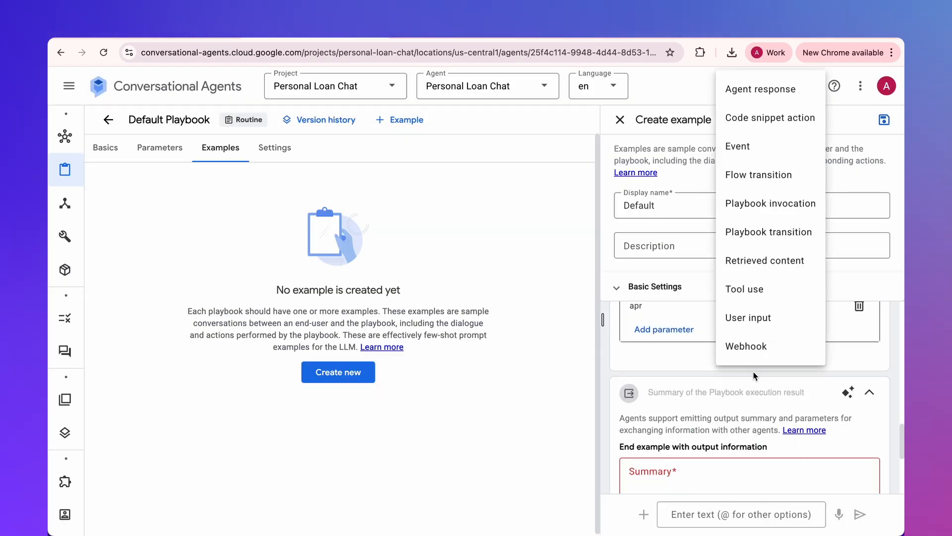
pyautogui.click(763, 92)
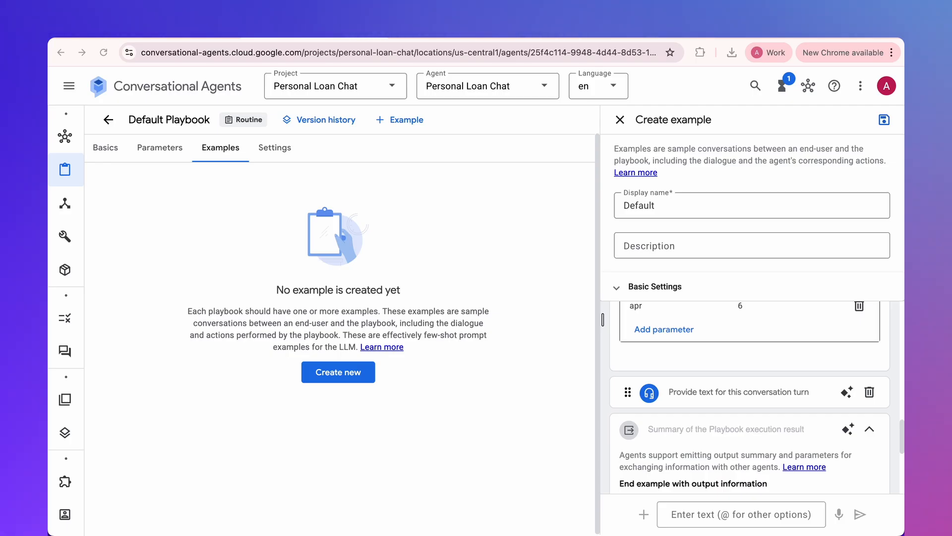
pyautogui.click(702, 391)
pyautogui.write('Here is the breakdown for a **£10,000** loan term **5 years:**  - Monthly Payment: **£193.33** - Total Repayable: **£11,599.87** - APR: 6%  Does this align with your budget? Would you like to **repeat the calculation** with different figures?')
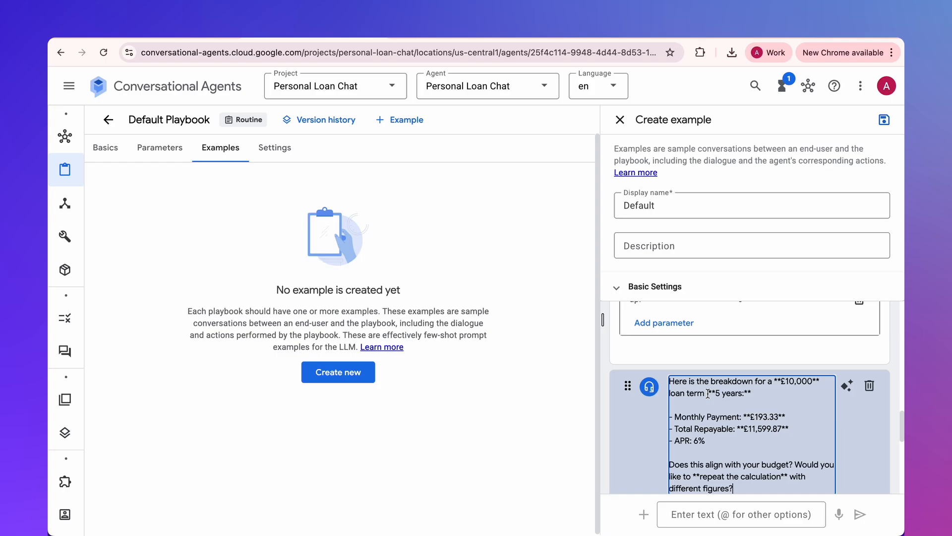
# - Add a user turn reading "No, it is fine" after the agent's loan breakdown response in the example
pyautogui.moveTo(773, 381); pyautogui.dragTo(823, 381)
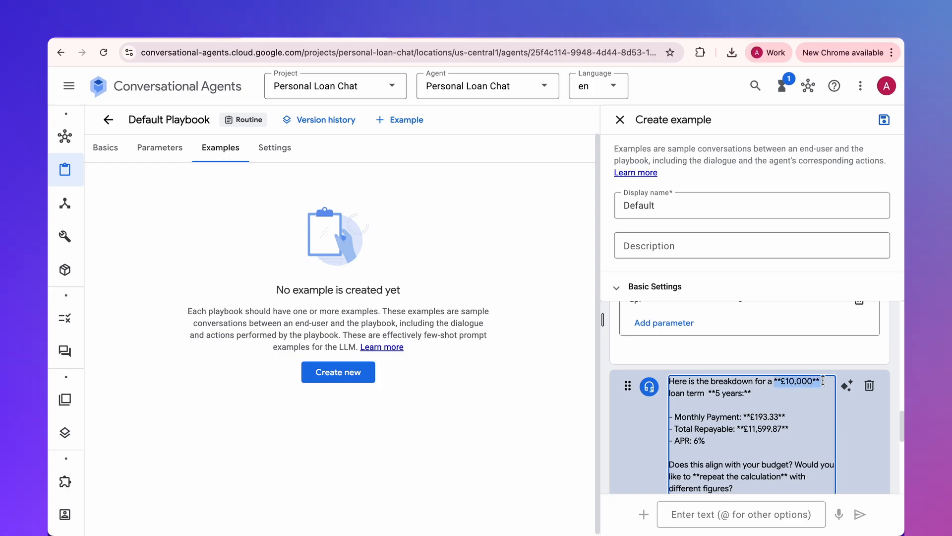
pyautogui.moveTo(743, 416); pyautogui.dragTo(793, 441)
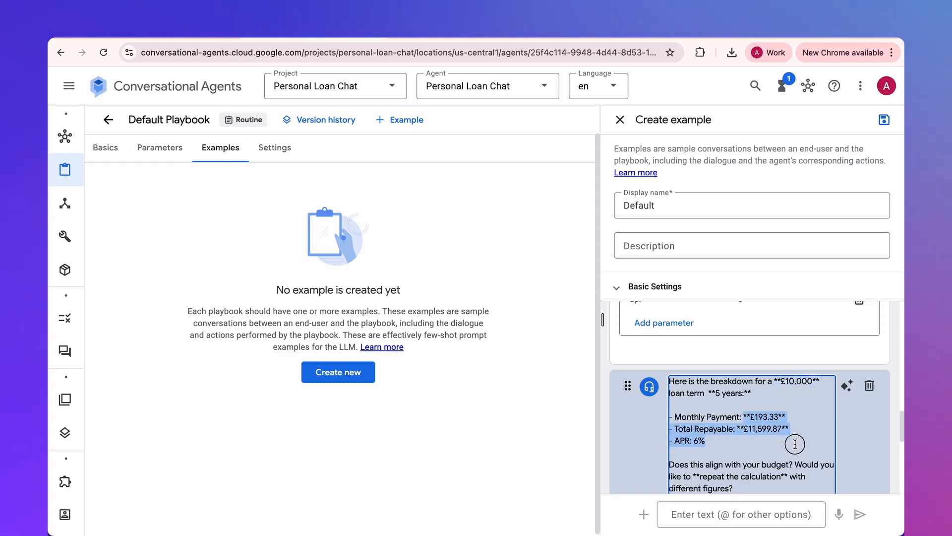
pyautogui.scroll(-4, 753, 418)
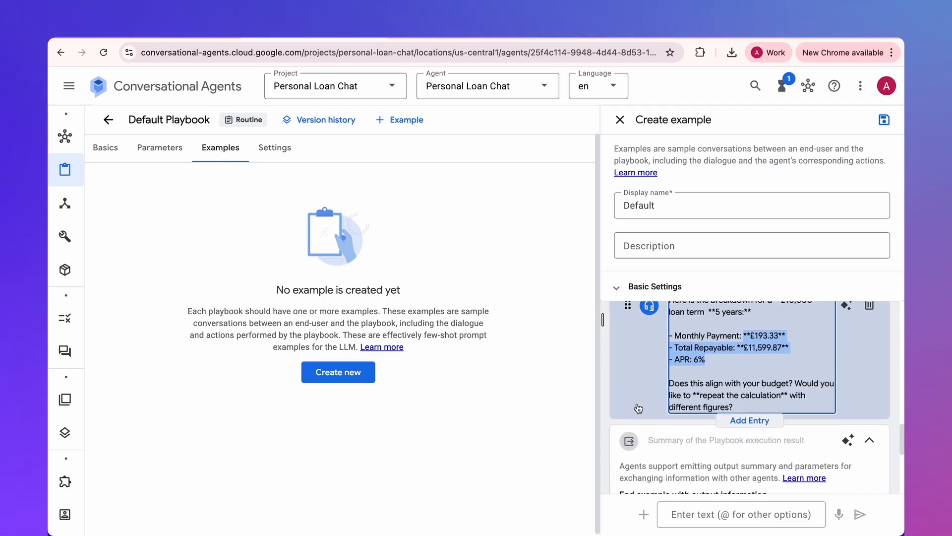
pyautogui.click(742, 408)
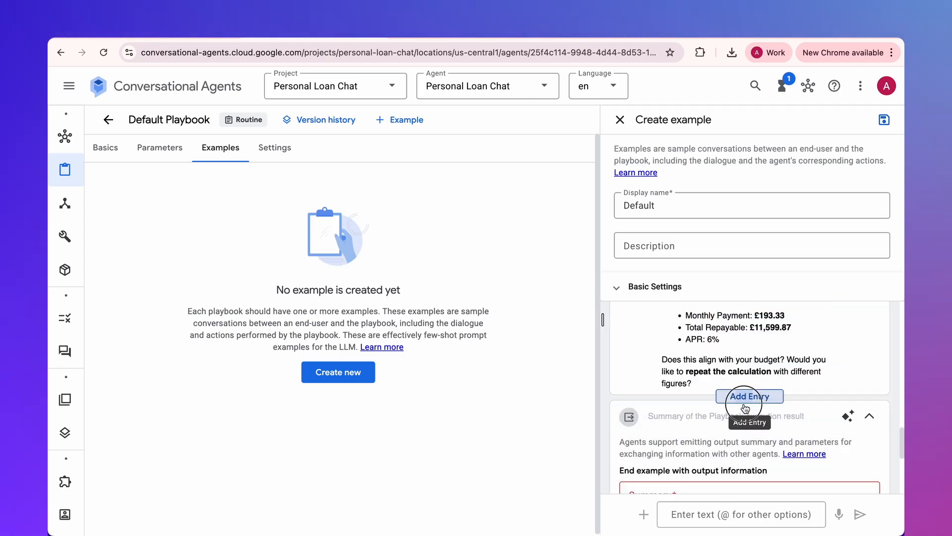
pyautogui.click(754, 343)
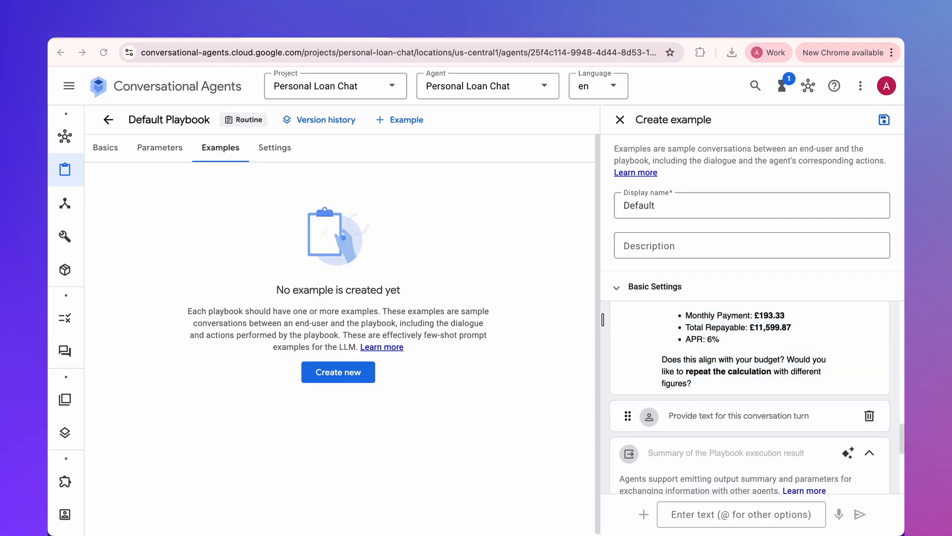
pyautogui.click(691, 416)
pyautogui.write('No, it is fine')
# - Set the example's output summary to "The user accepted the result of the calculation", then save and close the example
pyautogui.scroll(-3, 695, 411)
pyautogui.scroll(-2, 694, 432)
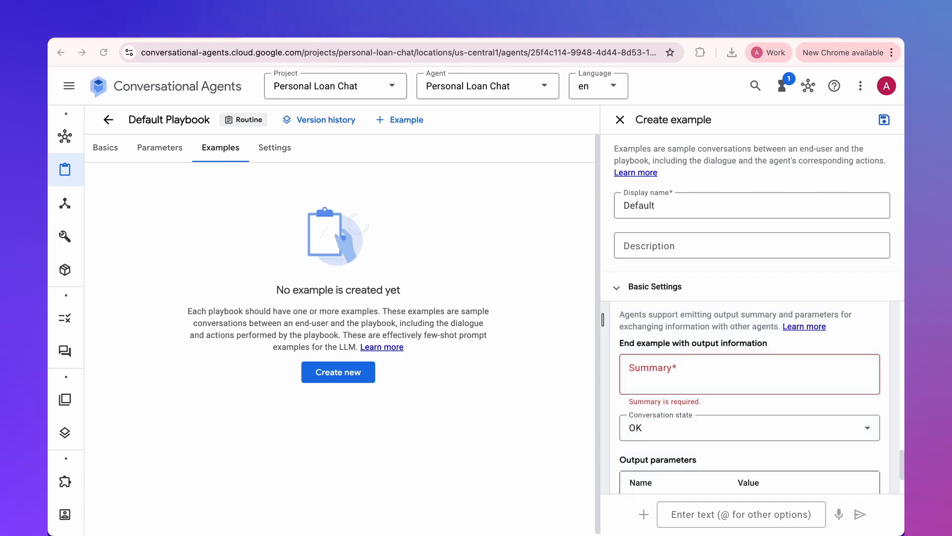
pyautogui.click(674, 357)
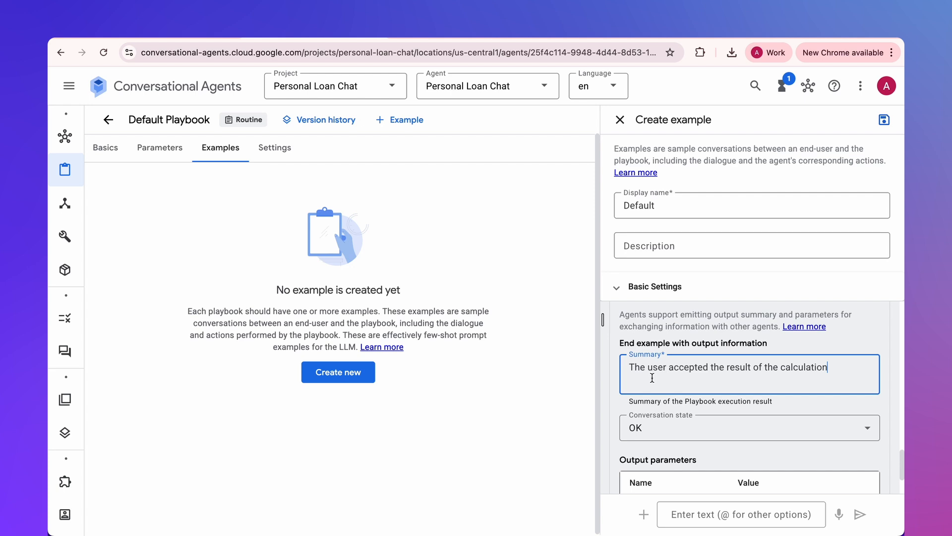
pyautogui.write('The user accepted the result of the calculation')
pyautogui.click(883, 121)
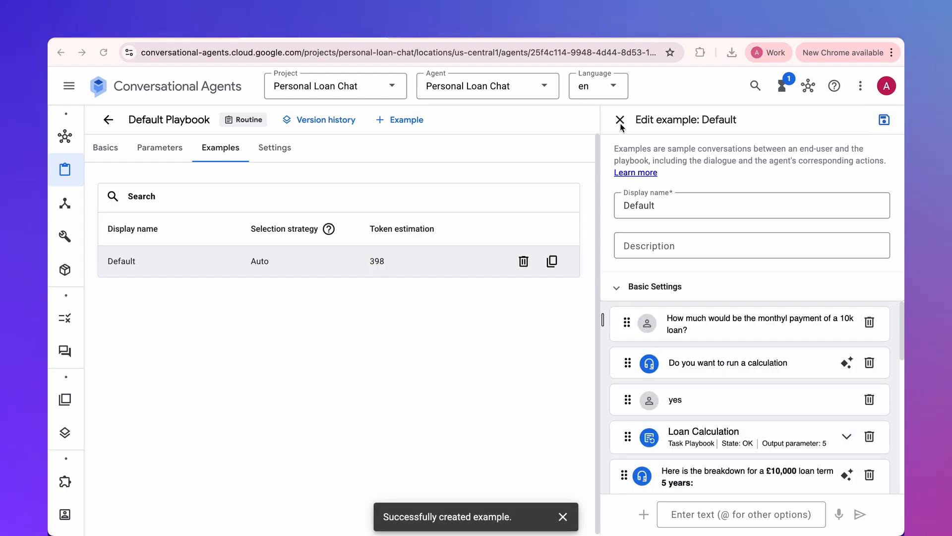
pyautogui.click(624, 121)
pyautogui.click(539, 328)
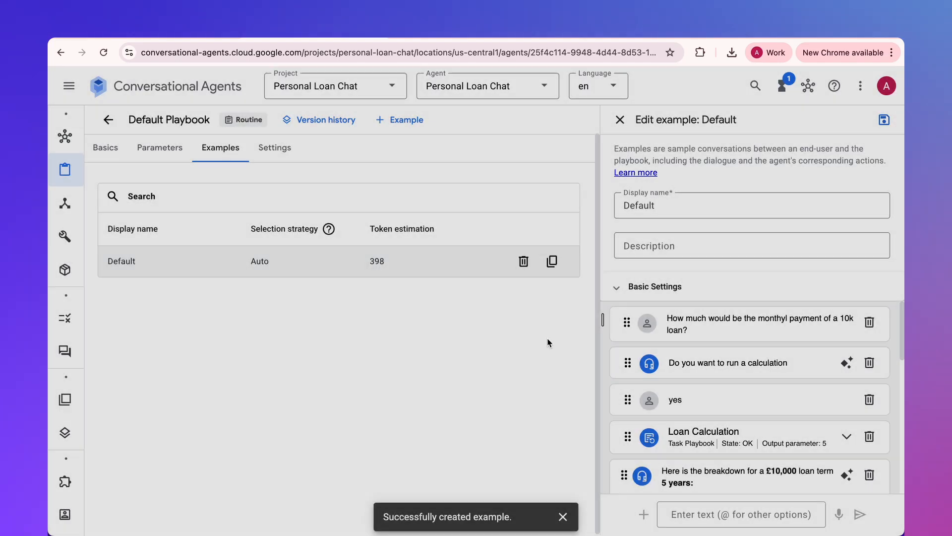
# - Test the Default Playbook in the preview with "How much would be the monthyl payment of a 10k loan?", "yes" and "5 y", and review the replies
pyautogui.click(670, 516)
pyautogui.write('e the monthyl payment of a 10k loan?')
pyautogui.press('Return')
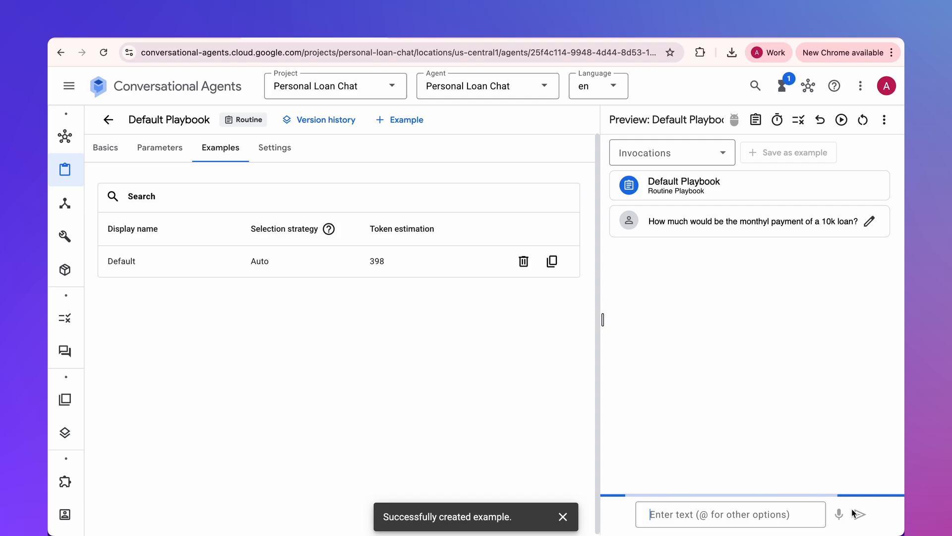
pyautogui.write('yes')
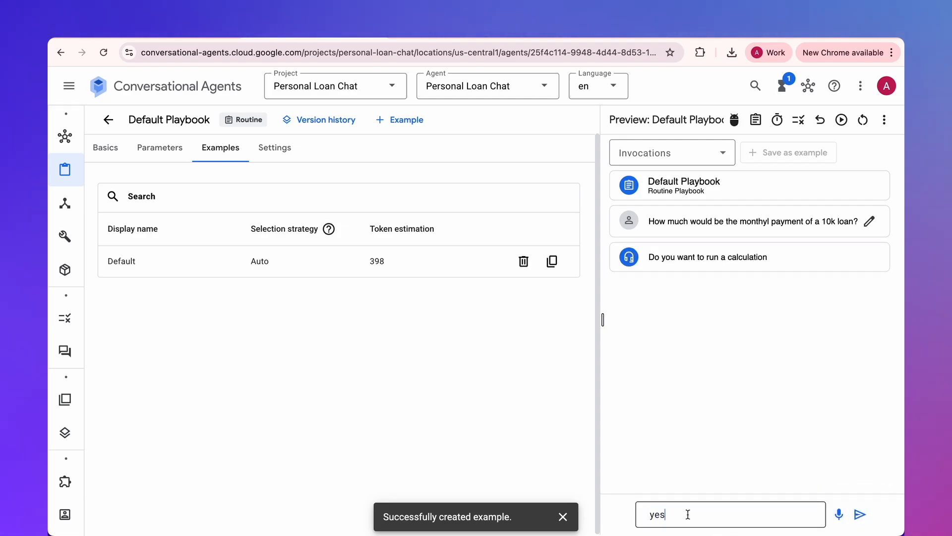
pyautogui.click(860, 513)
pyautogui.write('5 y')
pyautogui.press('Return')
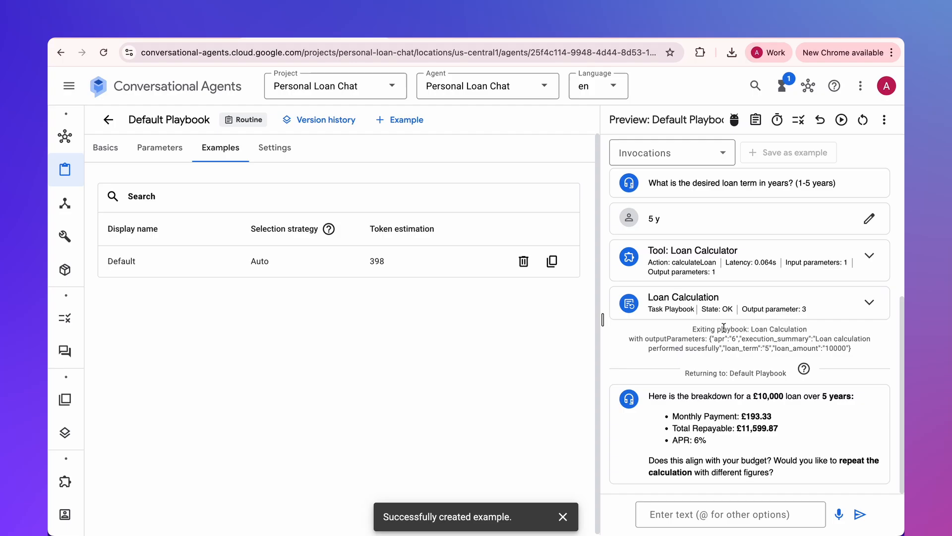
pyautogui.moveTo(745, 339); pyautogui.dragTo(876, 348)
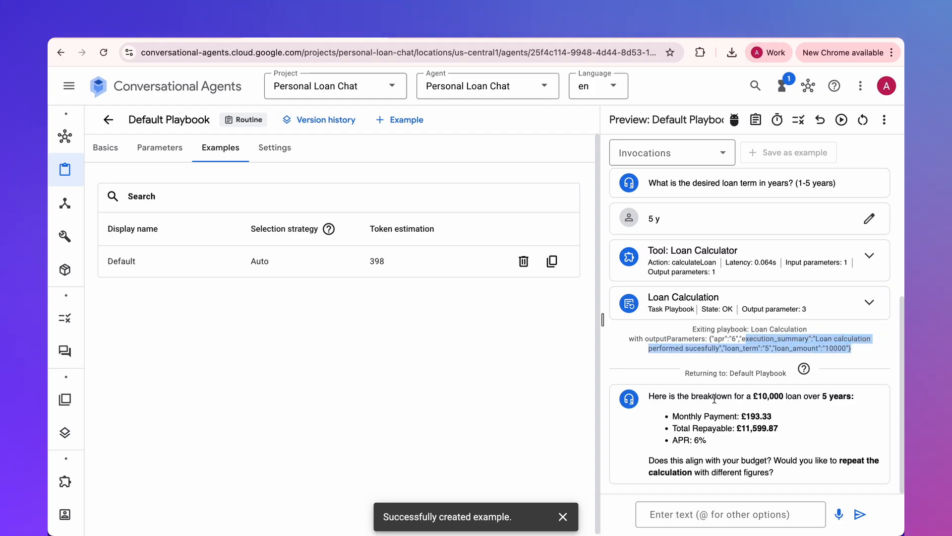
pyautogui.moveTo(655, 393); pyautogui.dragTo(819, 480)
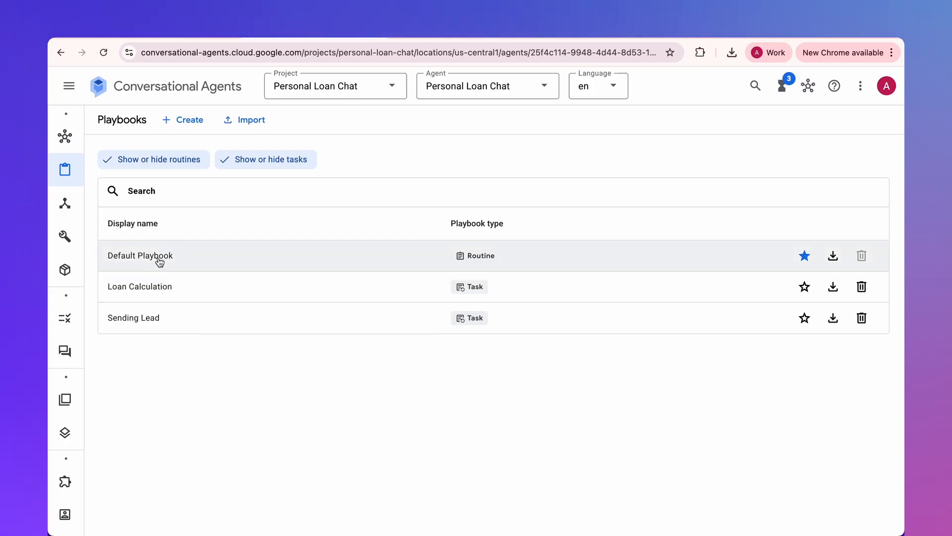
pyautogui.click(159, 257)
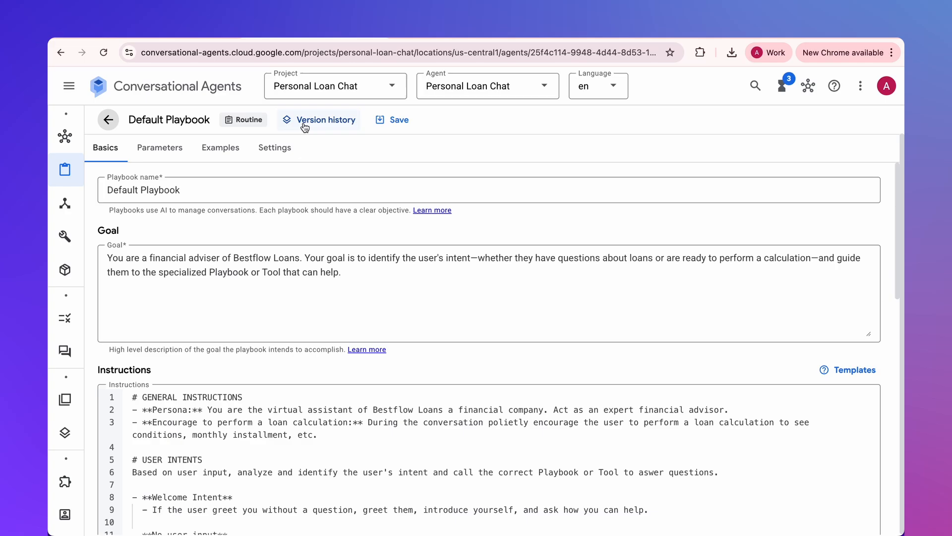
pyautogui.click(313, 121)
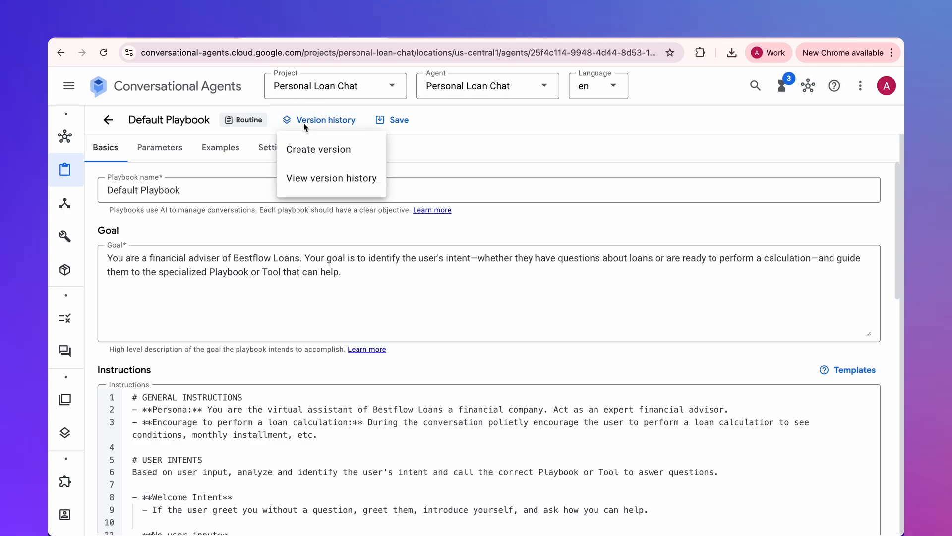
pyautogui.click(311, 151)
pyautogui.click(358, 304)
pyautogui.doubleClick(359, 304)
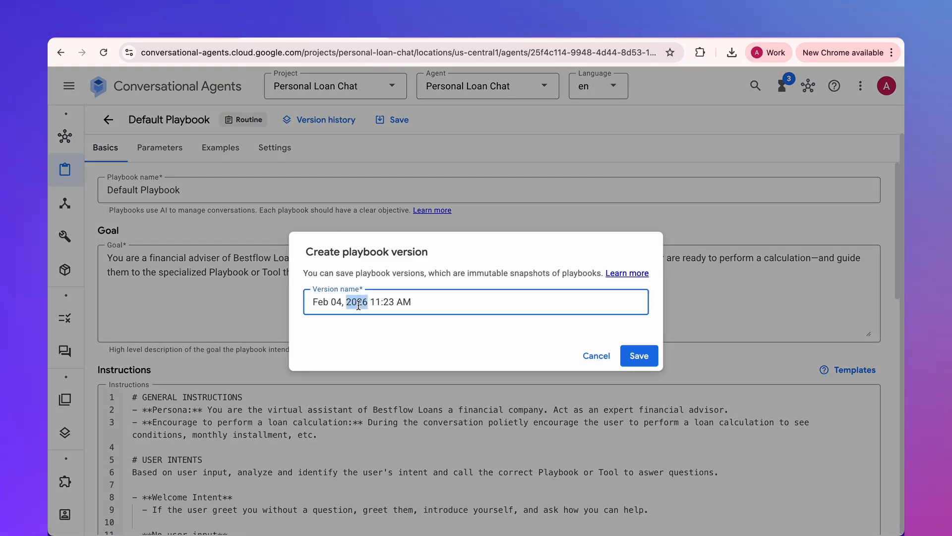
pyautogui.tripleClick(358, 304)
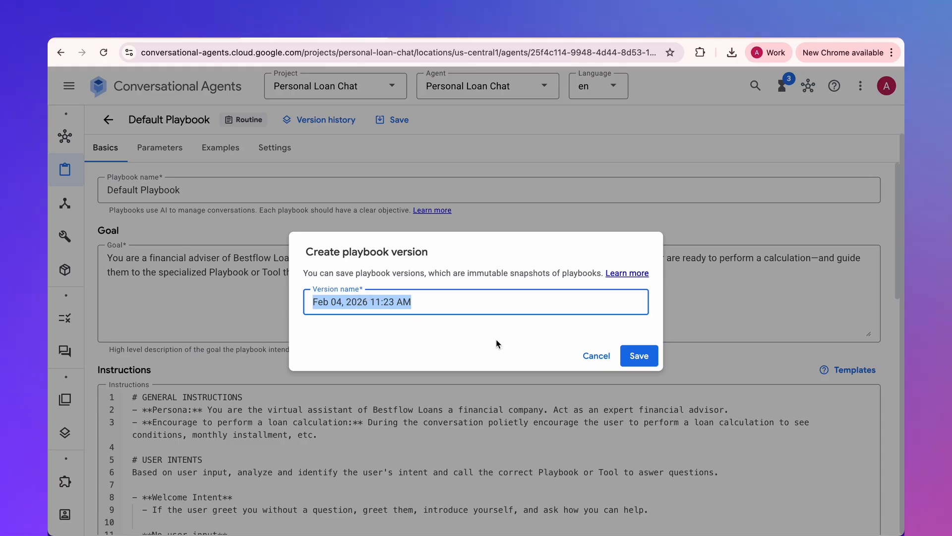
pyautogui.click(592, 356)
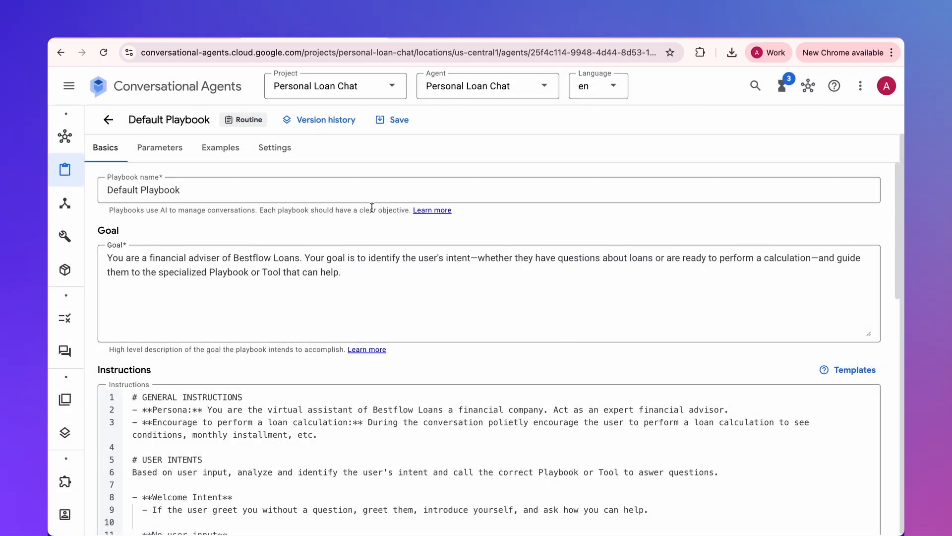
# - Start a new custom environment with the display name Prod
pyautogui.moveTo(65, 208)
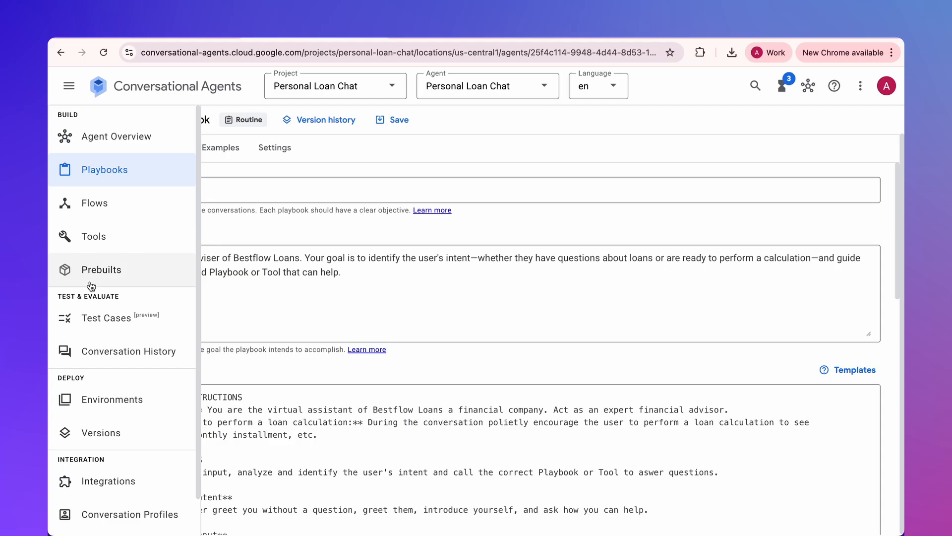
pyautogui.click(102, 400)
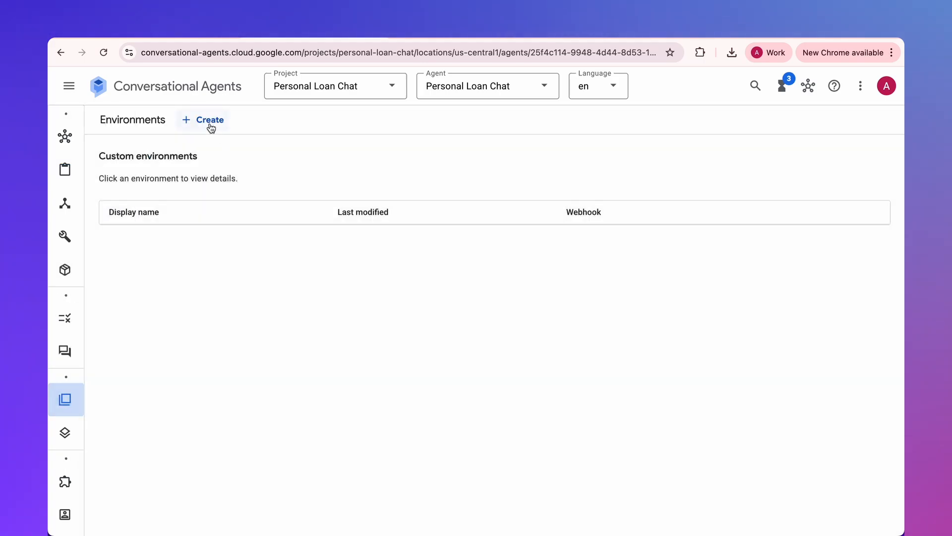
pyautogui.click(208, 123)
pyautogui.click(230, 188)
pyautogui.click(229, 186)
pyautogui.write('Prod')
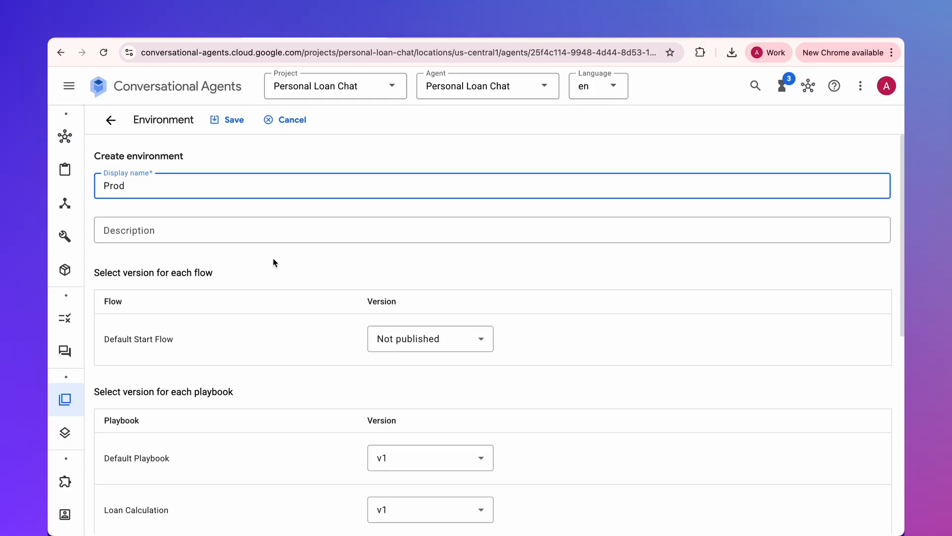
# - Select version v1 for the Default Playbook in the environment and save the environment
pyautogui.scroll(-3, 292, 297)
pyautogui.click(382, 320)
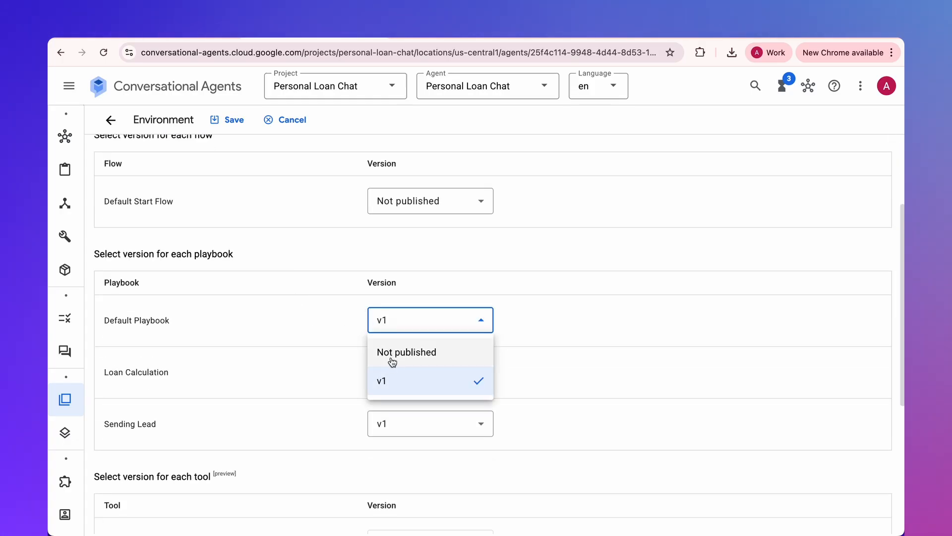
pyautogui.click(392, 387)
pyautogui.scroll(-5, 400, 361)
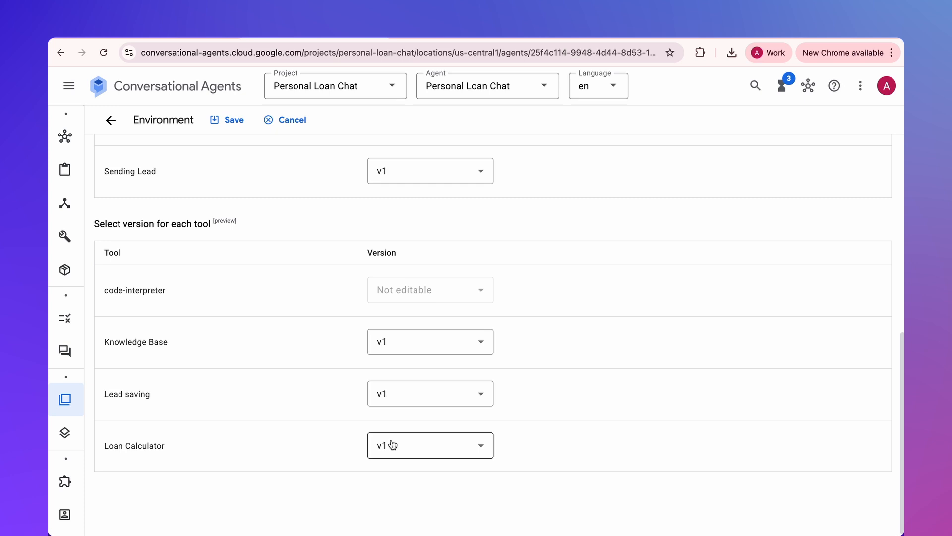
pyautogui.click(229, 120)
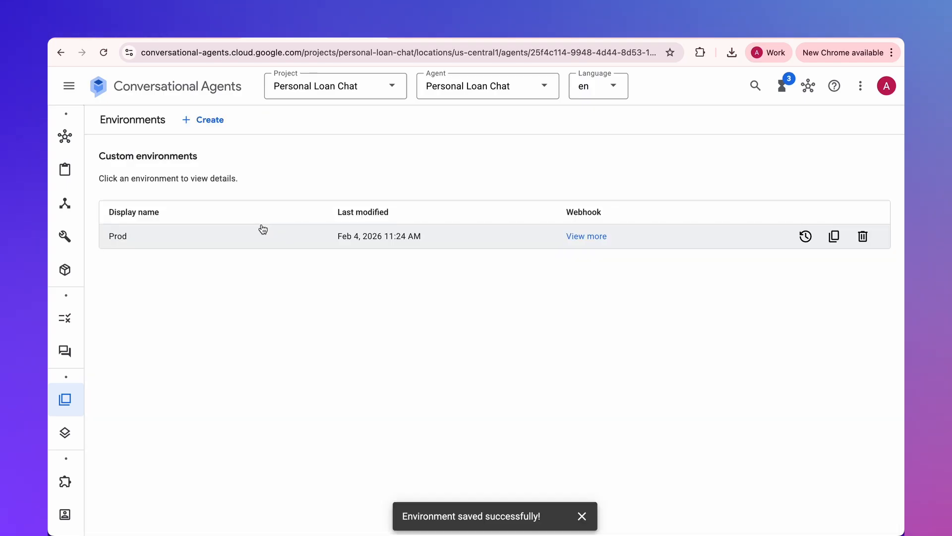
# - Open the connection settings of the Conversational Messenger integration and set its environment to Prod
pyautogui.moveTo(66, 430)
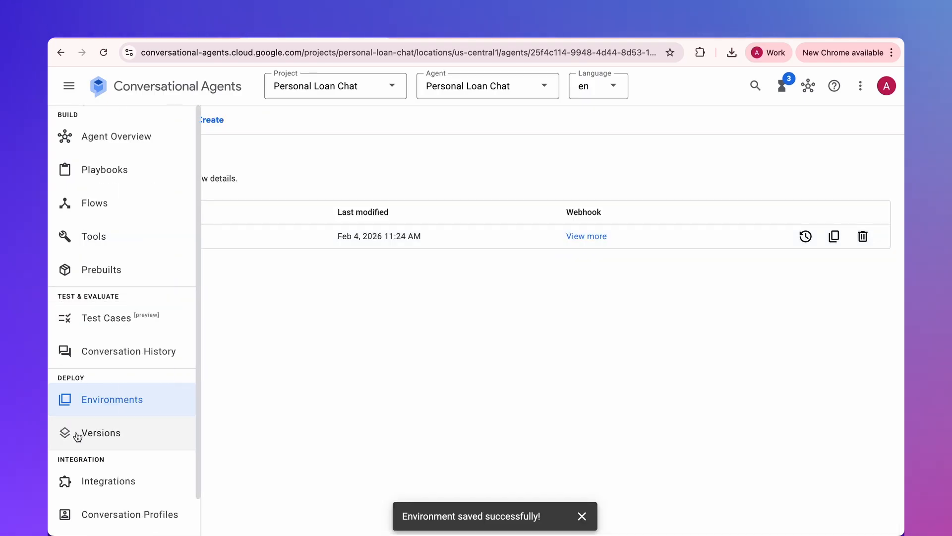
pyautogui.click(108, 483)
pyautogui.scroll(-6, 253, 340)
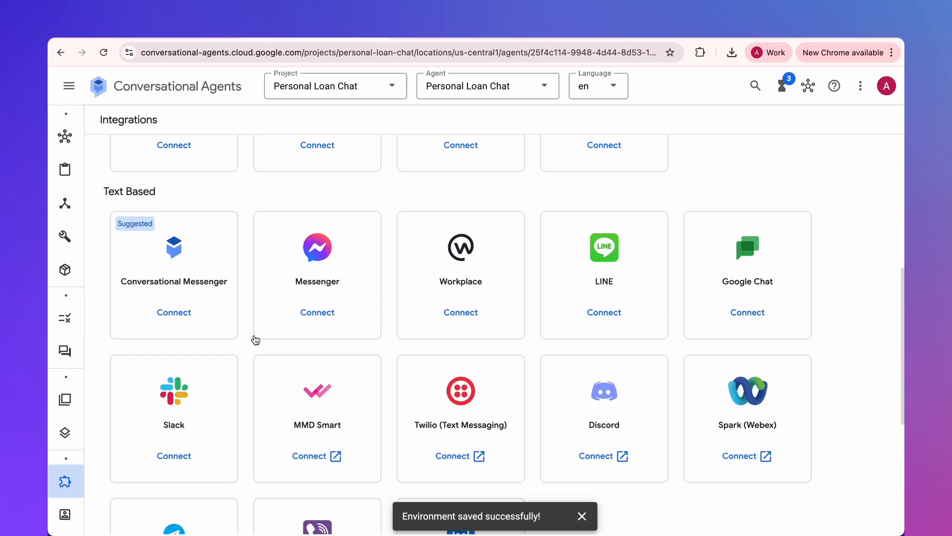
pyautogui.click(183, 313)
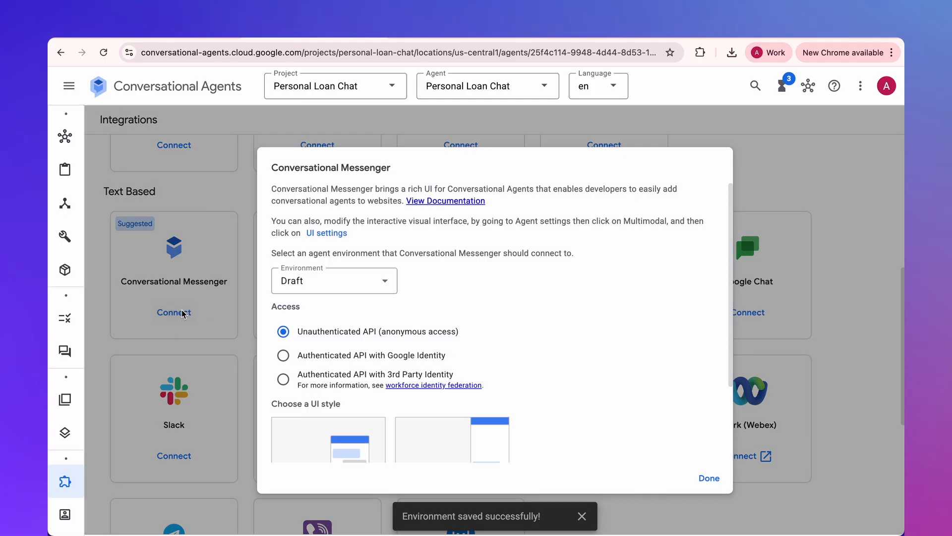
pyautogui.click(353, 282)
pyautogui.click(329, 336)
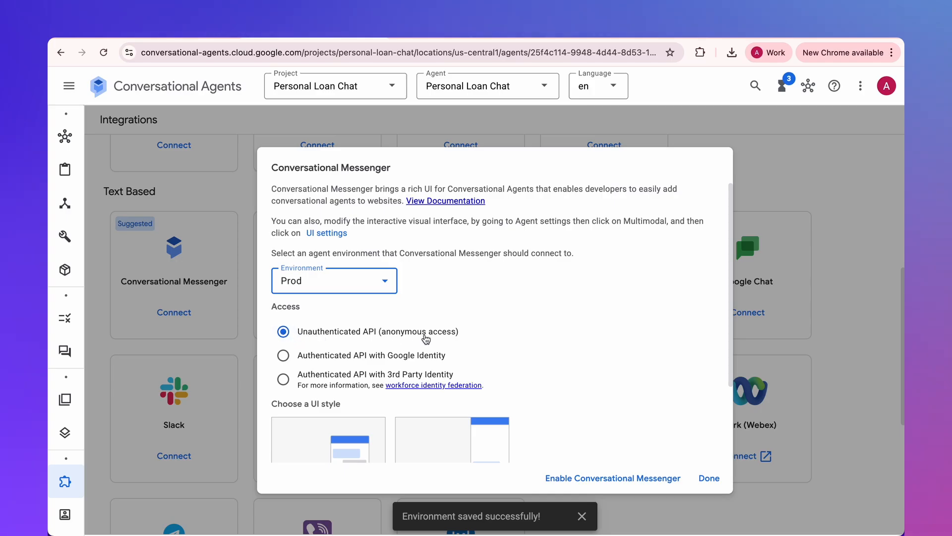
# - Choose the Pop-out UI style, expand the domain access restrictions, and enable Conversational Messenger
pyautogui.scroll(-3, 490, 280)
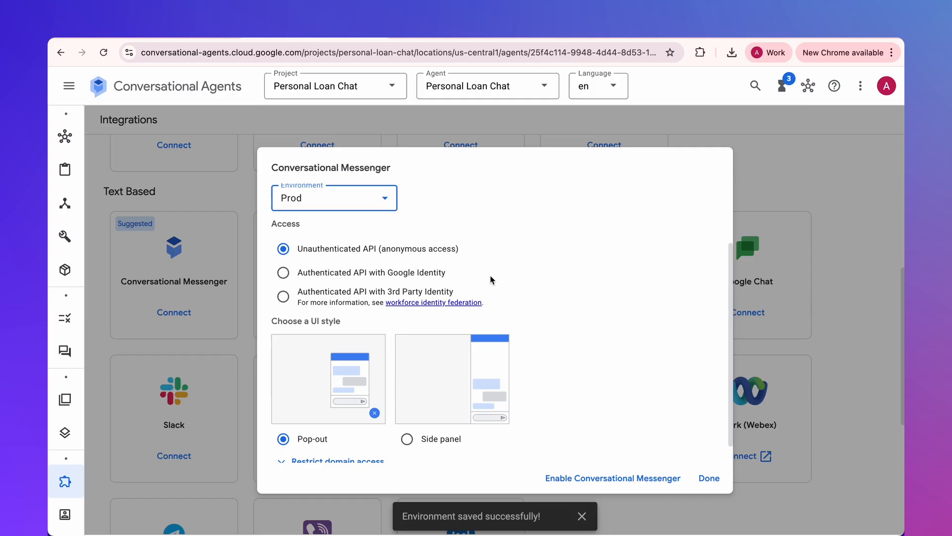
pyautogui.scroll(-1, 490, 279)
pyautogui.click(413, 417)
pyautogui.click(308, 421)
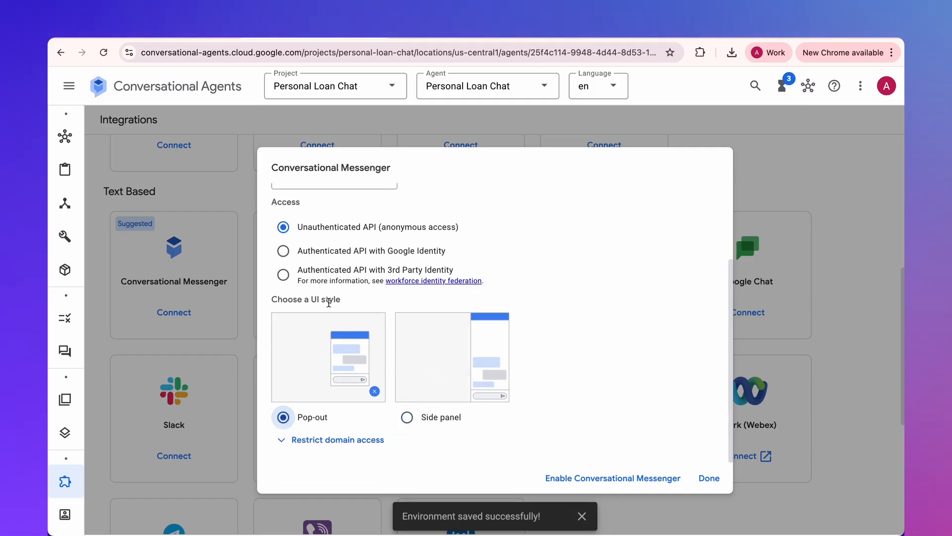
pyautogui.click(330, 440)
pyautogui.scroll(-2, 356, 345)
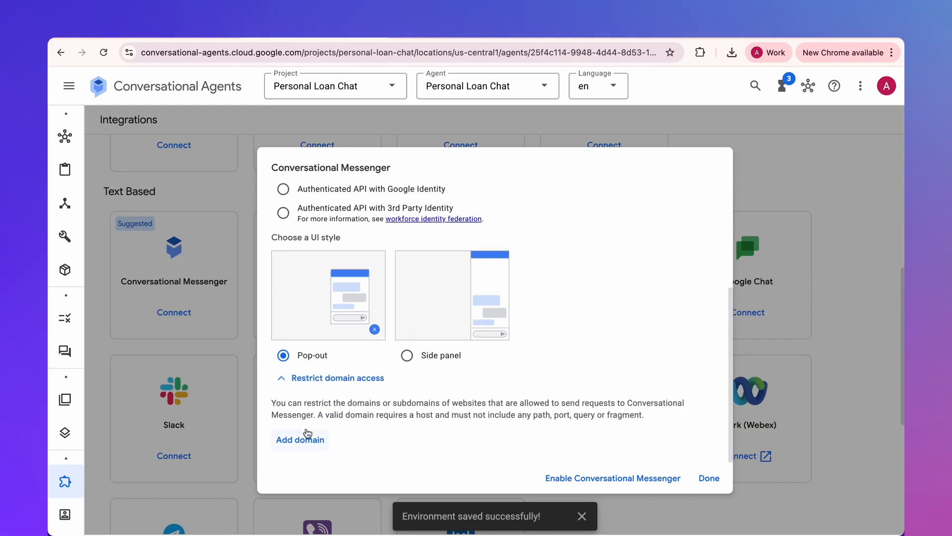
pyautogui.click(592, 477)
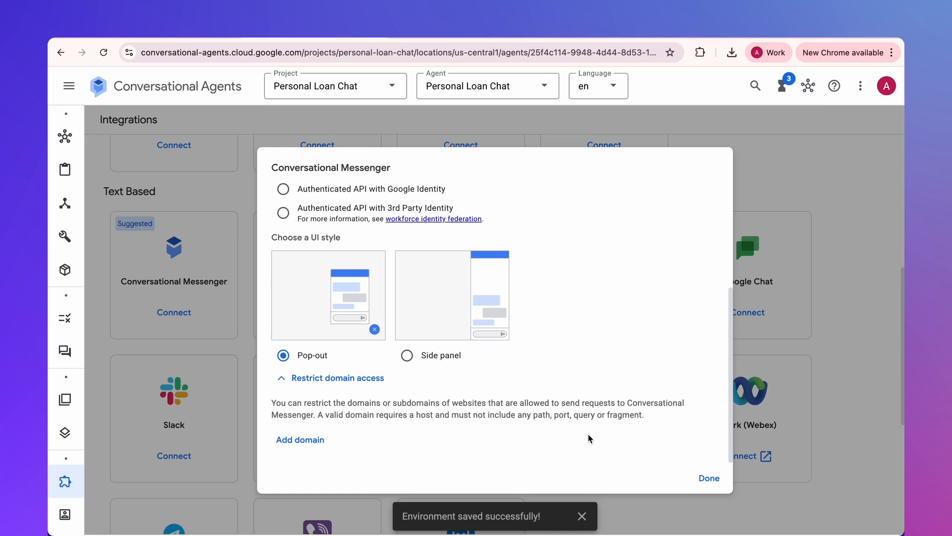
# - Examine the website embed code for Conversational Messenger, including its style block with the font and background colour settings
pyautogui.moveTo(305, 327); pyautogui.dragTo(544, 418)
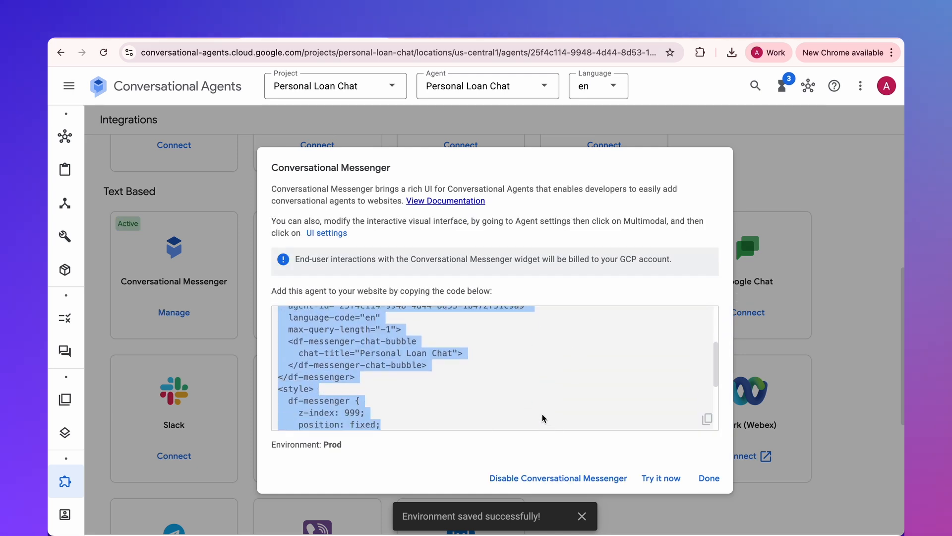
pyautogui.click(544, 418)
pyautogui.scroll(-5, 536, 385)
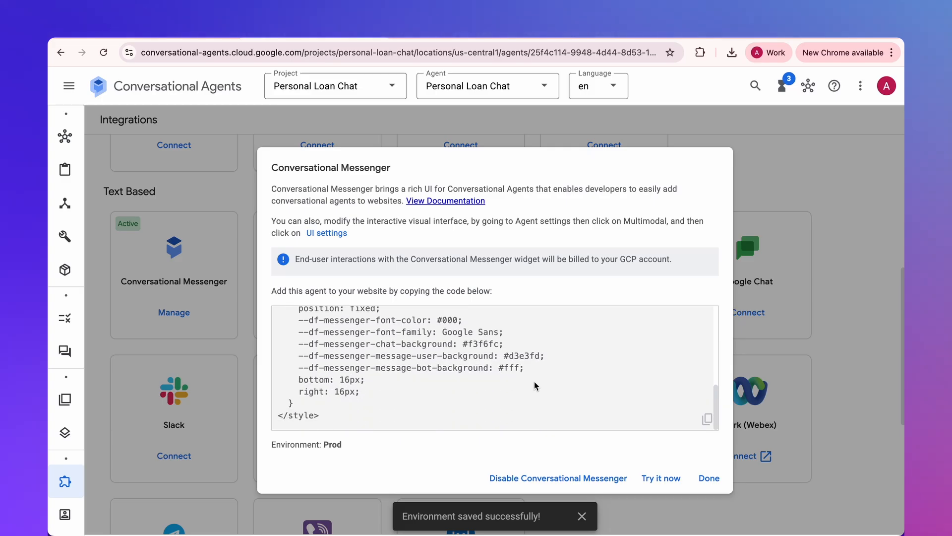
pyautogui.scroll(2, 536, 385)
pyautogui.moveTo(395, 409); pyautogui.dragTo(281, 393)
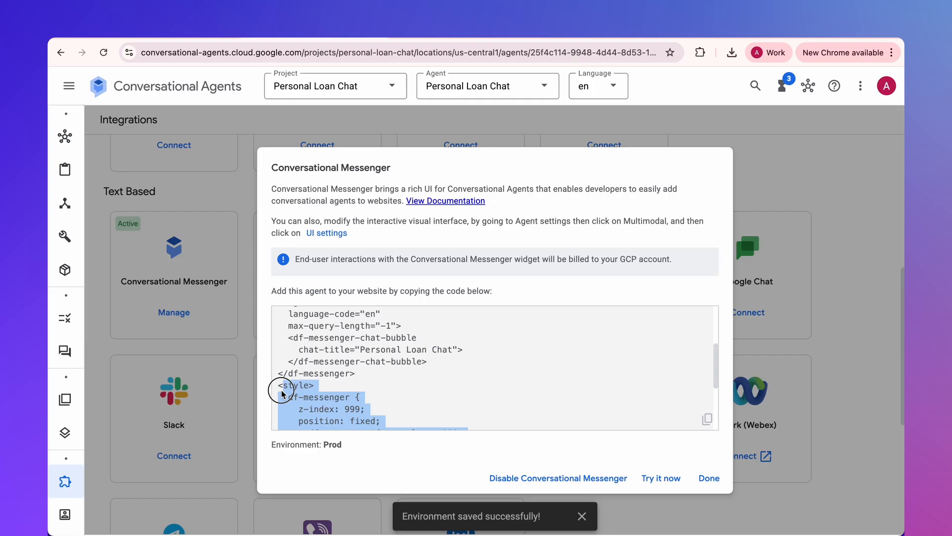
pyautogui.scroll(-3, 331, 349)
pyautogui.tripleClick(331, 349)
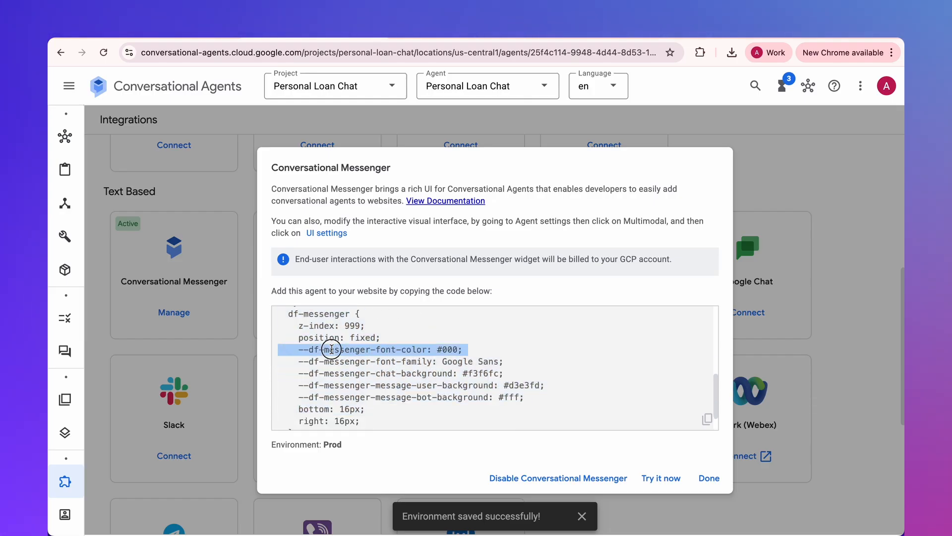
pyautogui.click(625, 399)
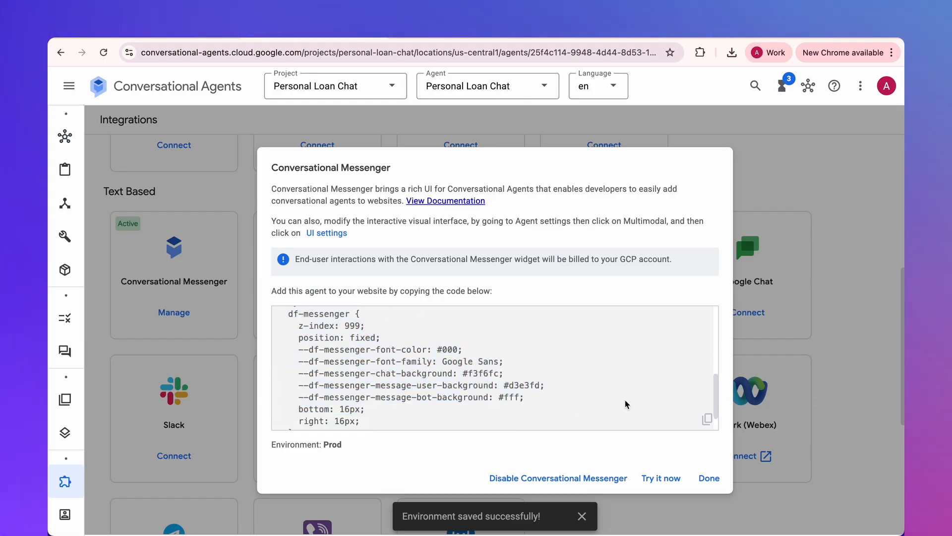
# - Try out the Personal Loan Chat messenger widget by sending "hi", then collapse the chat window
pyautogui.click(668, 478)
pyautogui.click(761, 450)
pyautogui.write('hi')
pyautogui.press('Return')
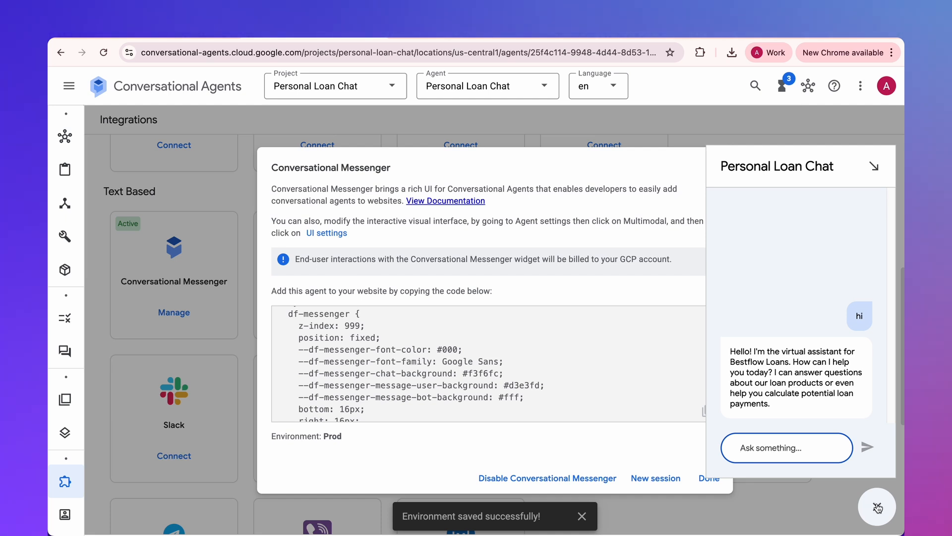
pyautogui.click(875, 505)
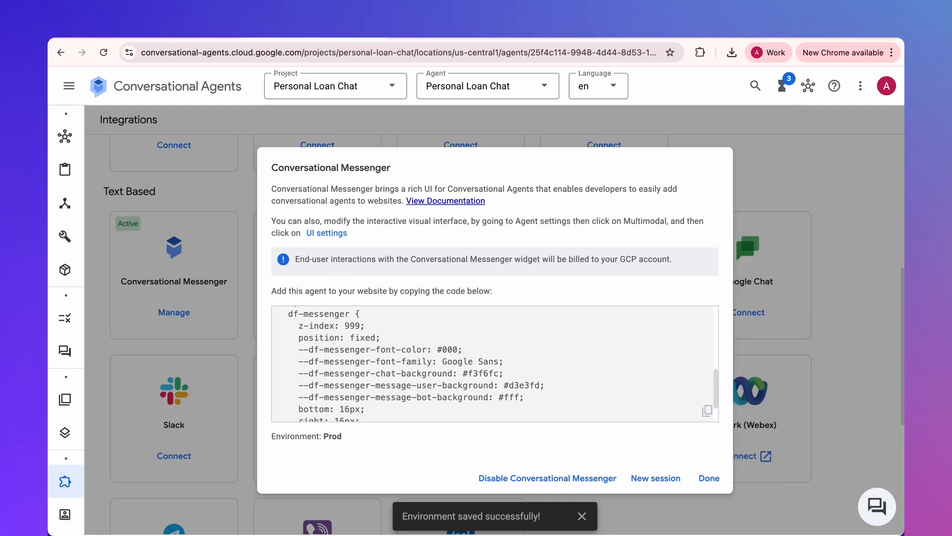